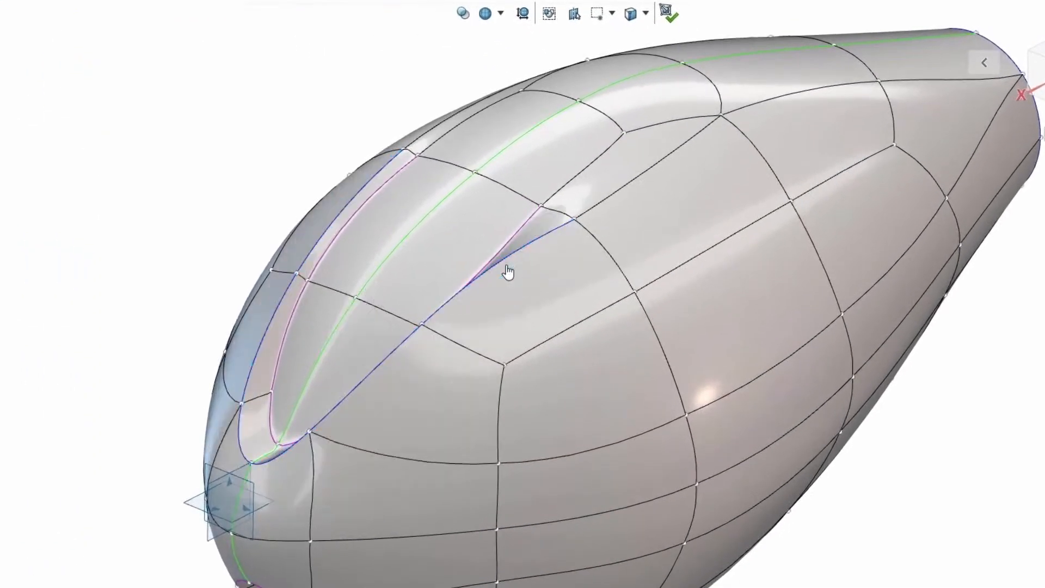
Adjust the crease of the edge segment at the rear end of the main body's side groove
left_click(504, 267)
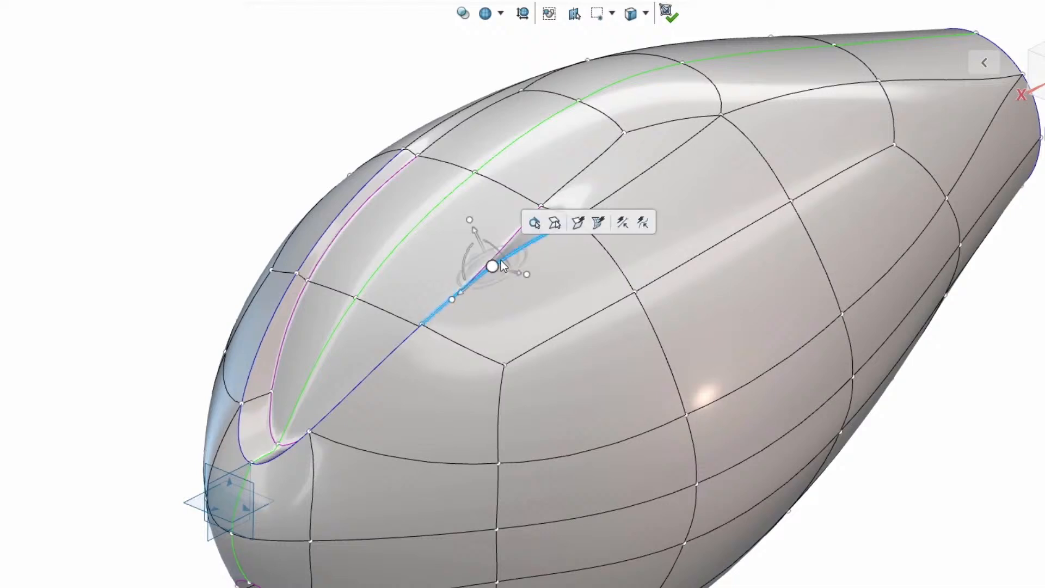
left_click(554, 222)
mouse_move(153, 22)
left_mouse_down()
mouse_move(125, 28)
mouse_move(156, 22)
left_mouse_up()
left_click(79, 26)
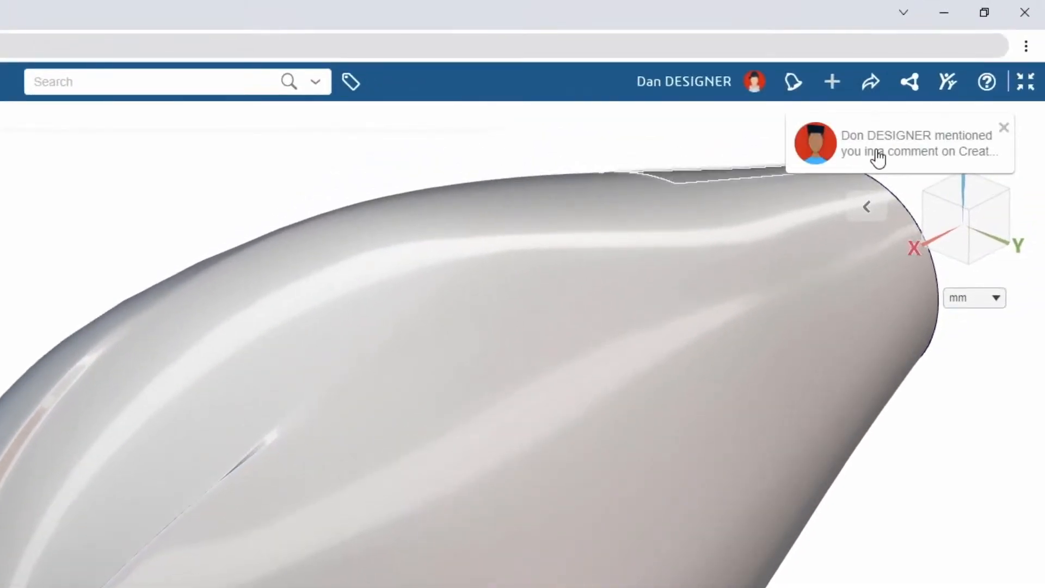
Open the new comment on the sea scooter exterior task and reply to the colleague with a short thank-you
left_click(878, 158)
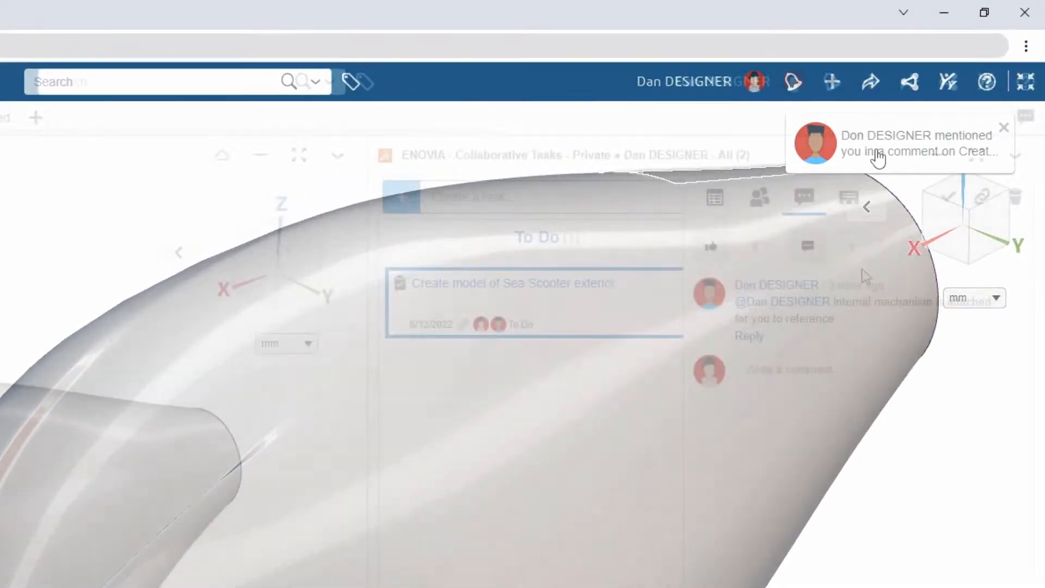
left_click(751, 339)
type("Great, thanks Don")
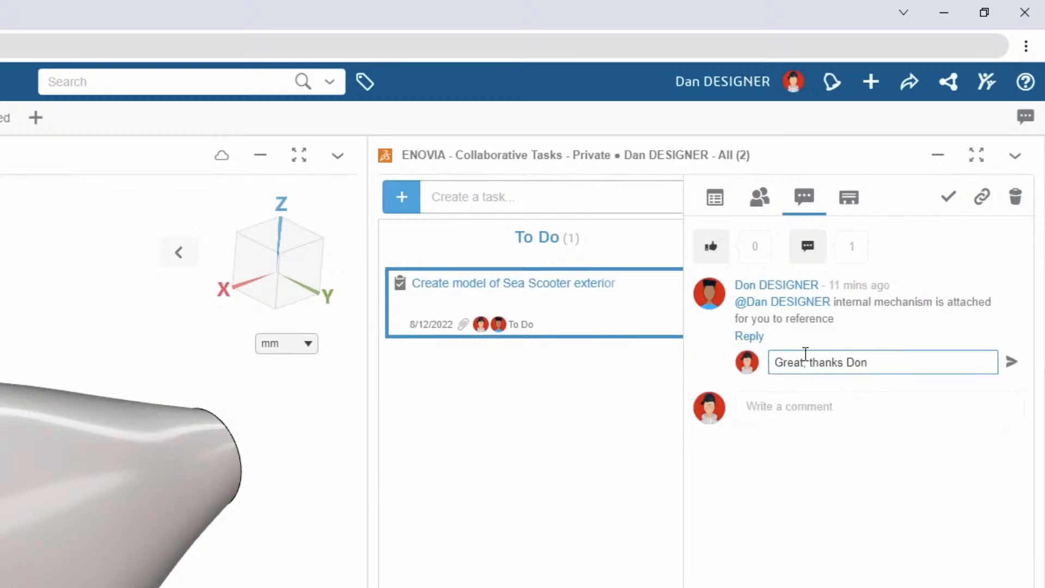
left_click(1010, 363)
Insert the task's attached Drive Assembly into the sea scooter model and move the task card out of To Do
left_click(724, 198)
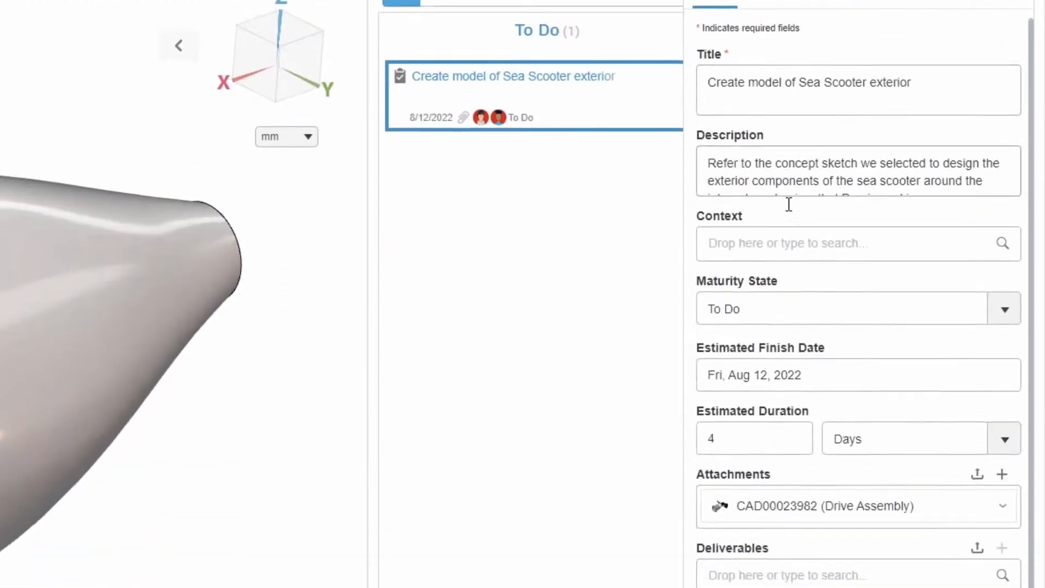
left_click_drag(847, 460, 442, 357)
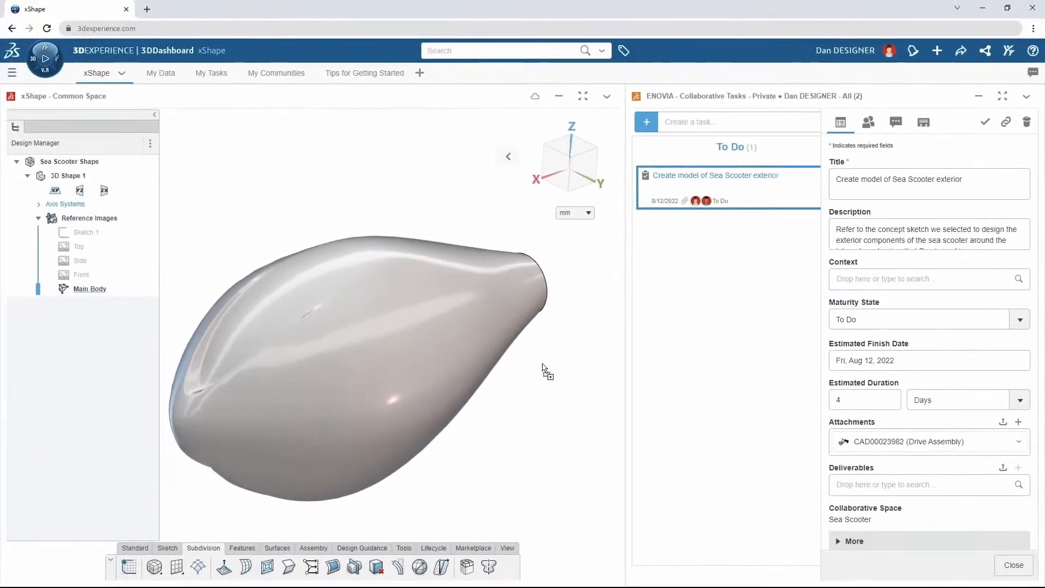
left_click(467, 396)
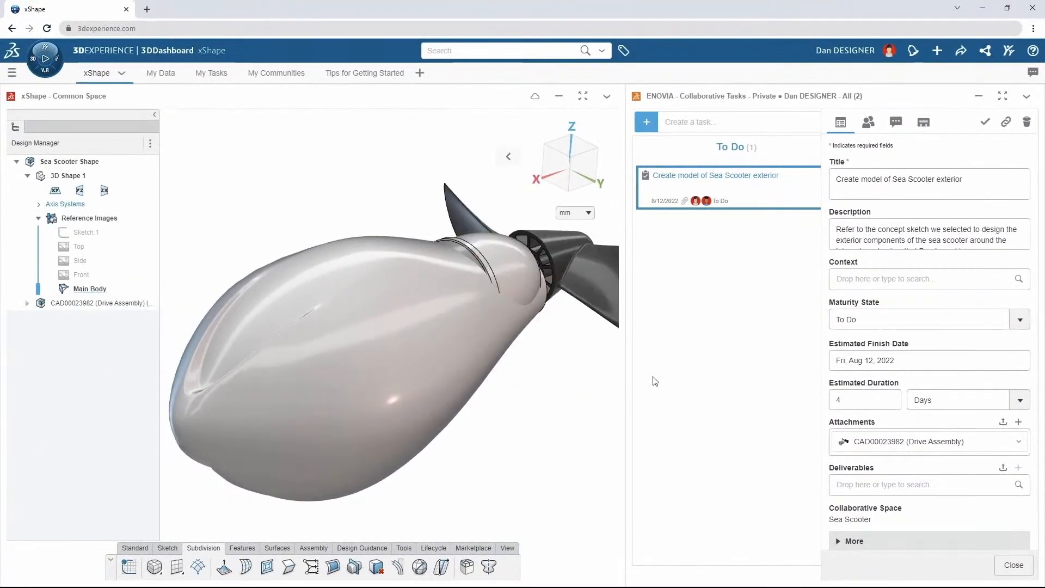
left_click(759, 205)
left_click_drag(759, 202, 906, 197)
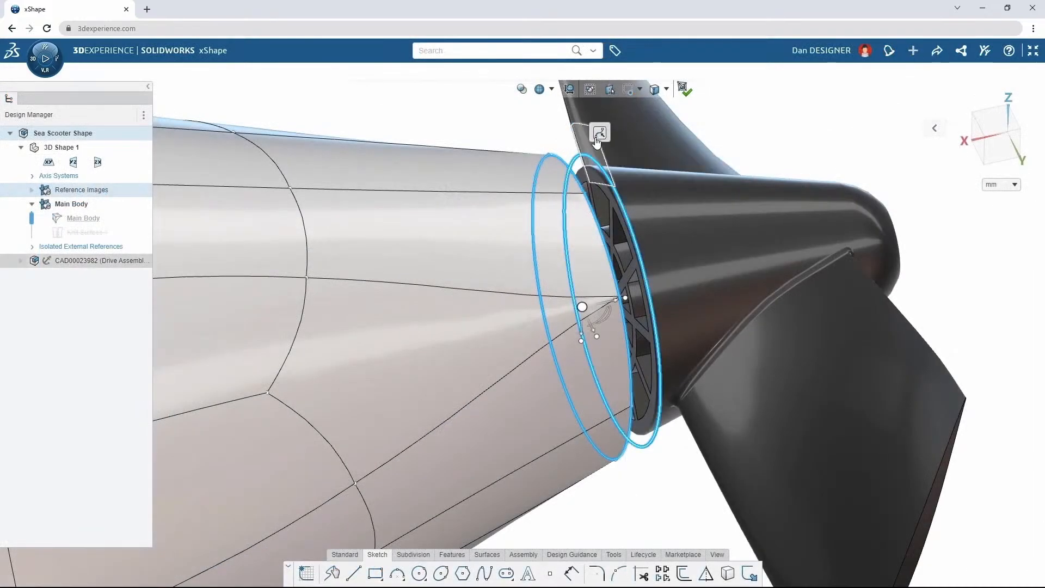
Align the main body's rear edge loop to the drive assembly's circular curve and move the loop 3.25 mm
left_click(597, 139)
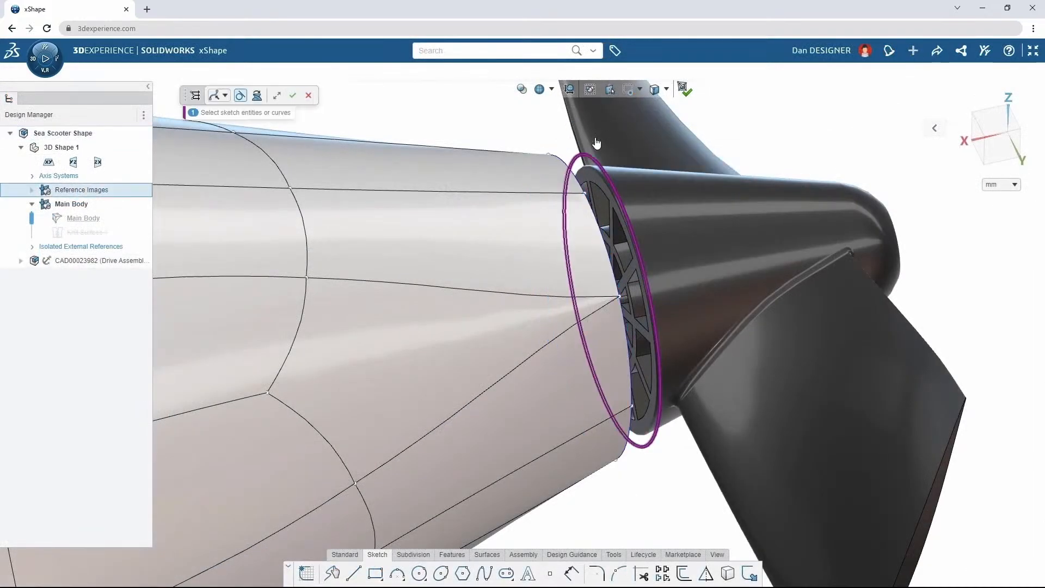
left_click(292, 96)
left_click(625, 364)
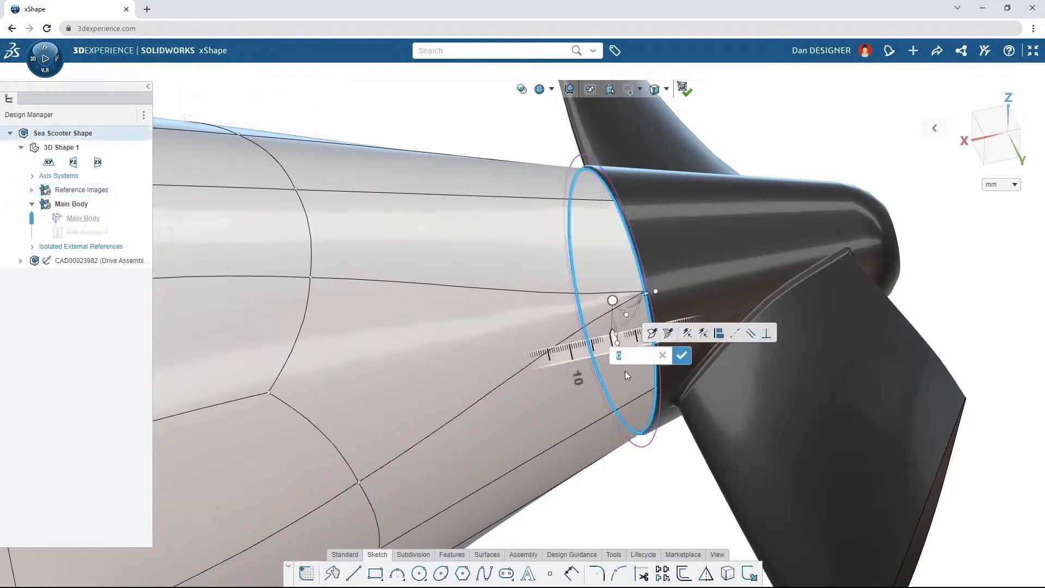
type("3.25")
left_click(680, 356)
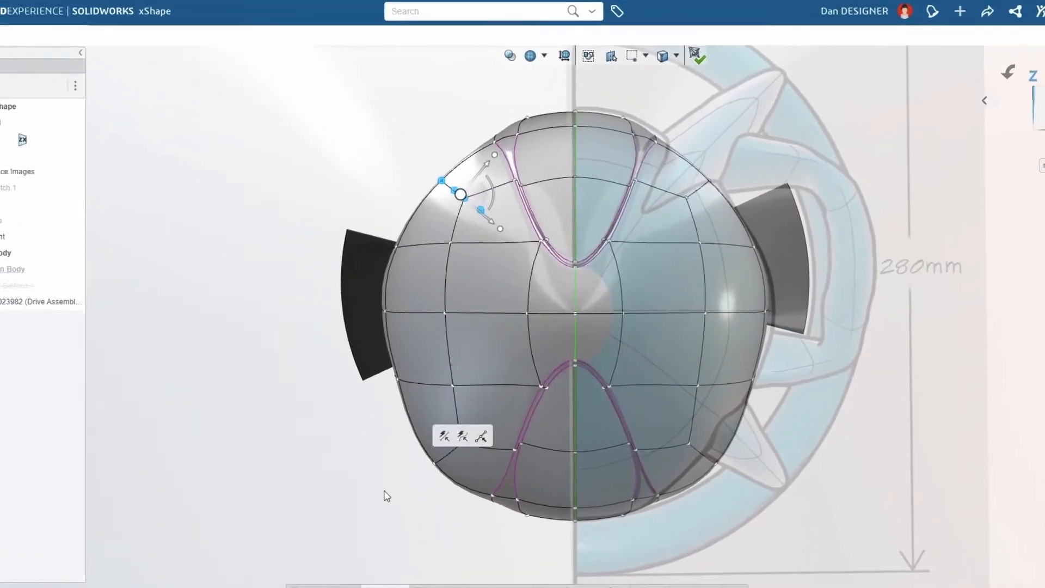
Adjust the main body's lower corner vertices to follow the profile in the front reference image
left_click_drag(408, 474, 485, 396)
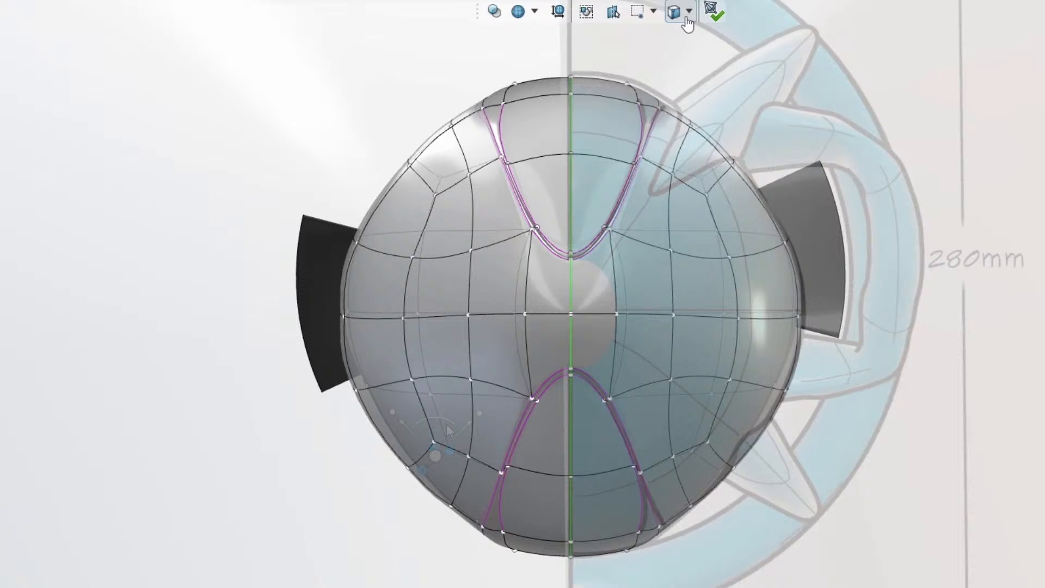
Try to extrude a fin directly from the main body's upper side face, using the face selection filter
left_click(689, 13)
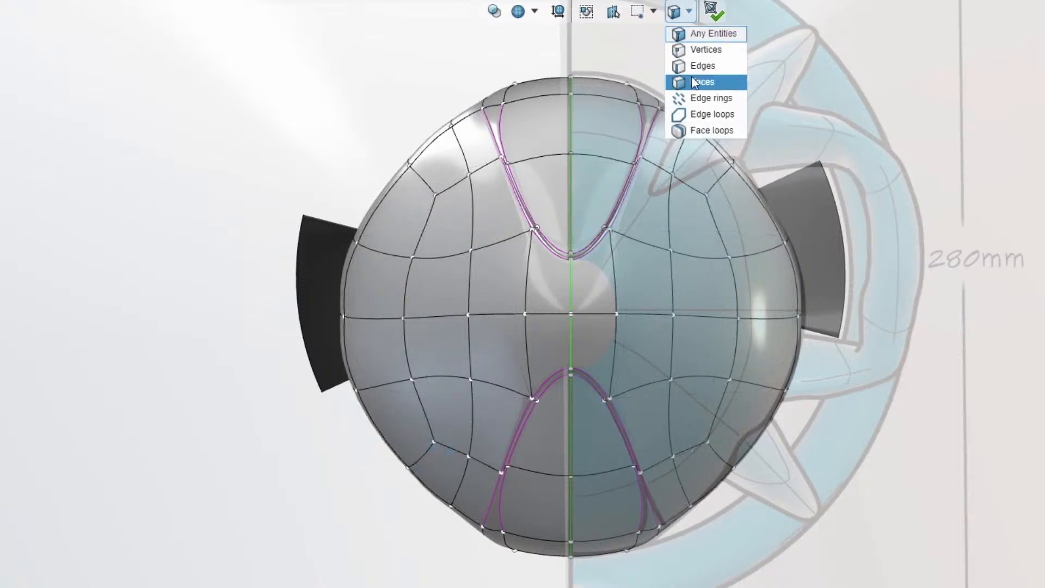
left_click(694, 82)
left_click(705, 163)
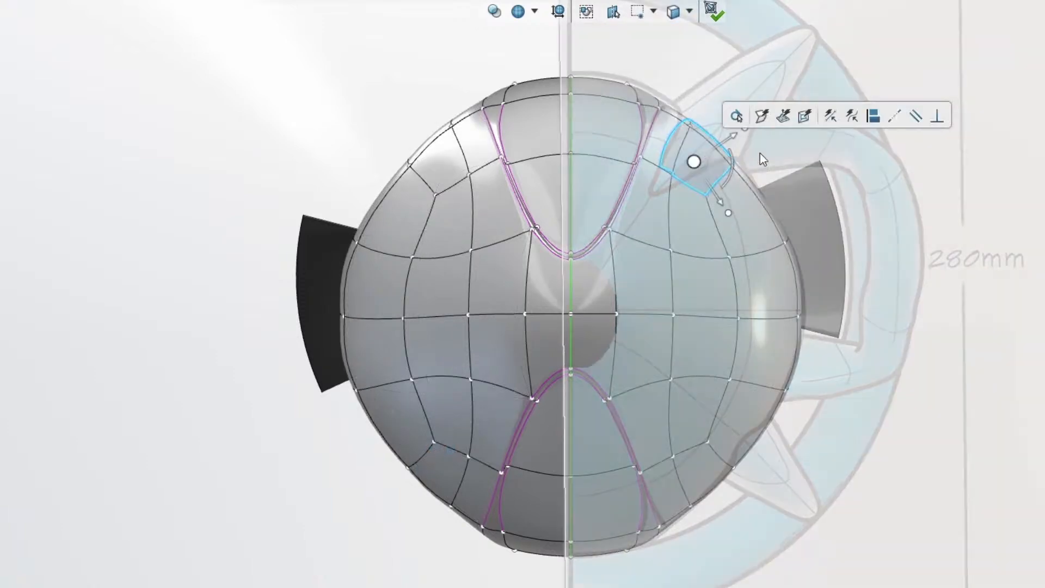
left_click(780, 126)
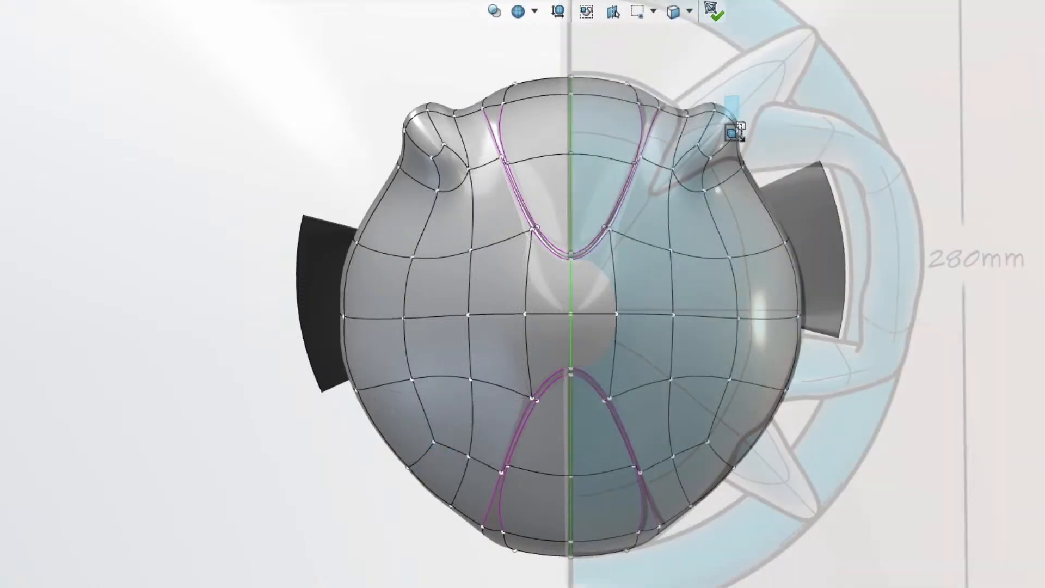
left_click(729, 129)
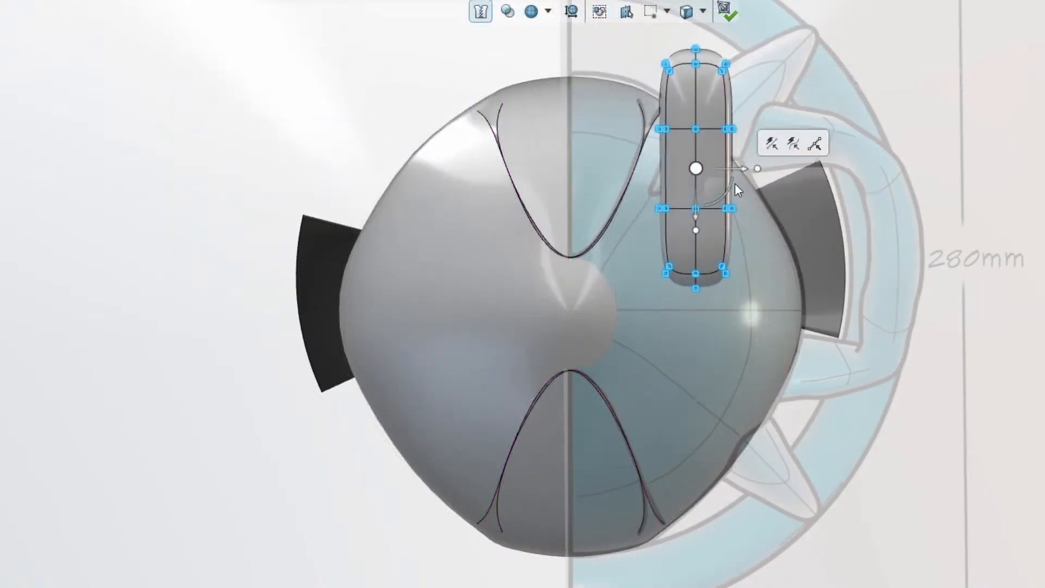
Rotate the new fin's subdivision cage to the sketched fin's angle and adjust its outer end to match the front reference image
left_click_drag(735, 183, 733, 159)
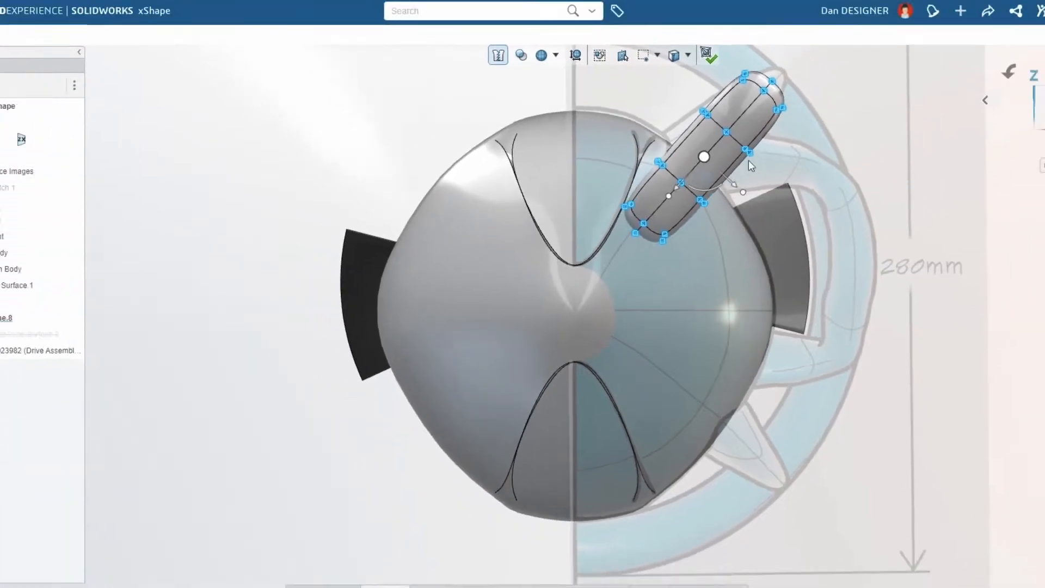
left_click_drag(858, 94, 755, 19)
left_click_drag(773, 149, 756, 129)
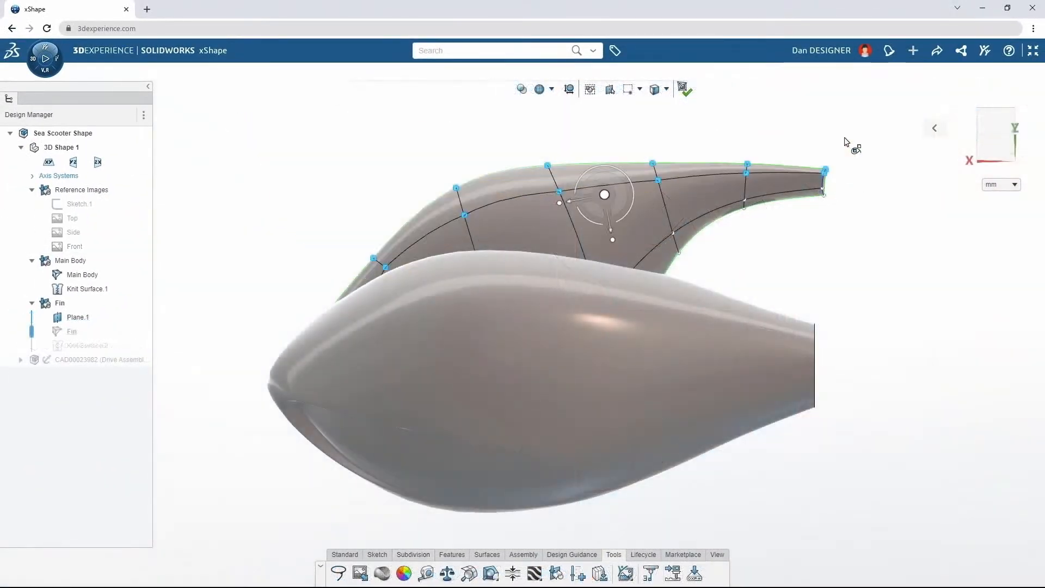
Realign the vertices along the fin's upper edge to a freehand curve with Sketch Quick Align and finish editing the fin
left_click(886, 108)
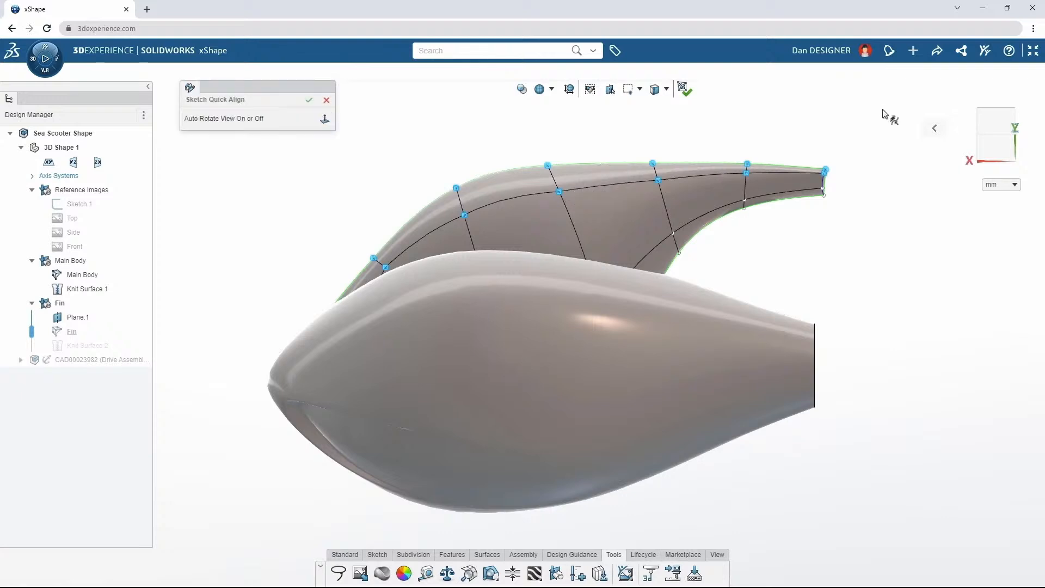
mouse_move(364, 256)
left_mouse_down()
mouse_move(527, 190)
mouse_move(826, 171)
left_mouse_up()
left_click(308, 100)
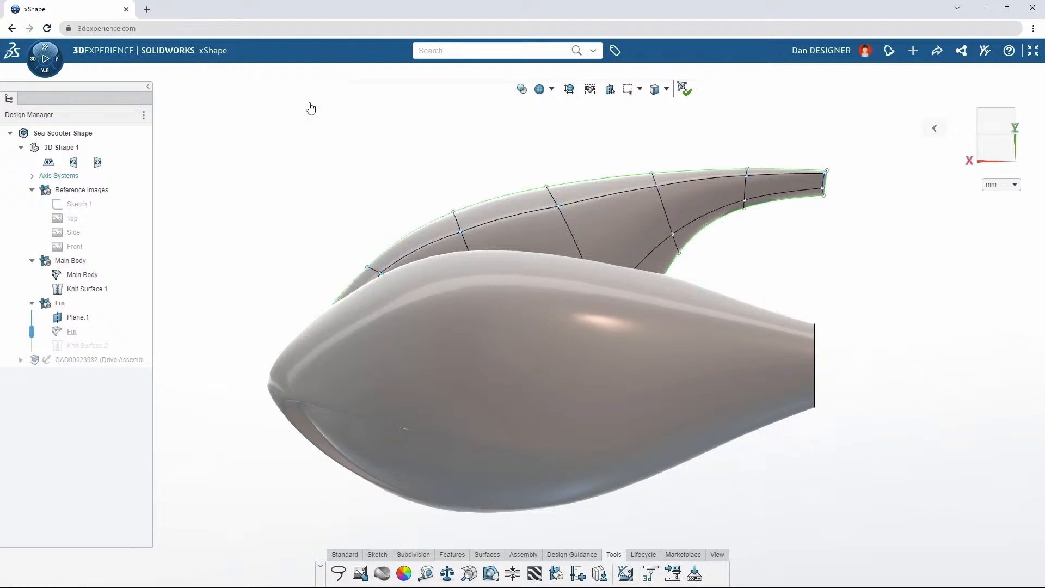
left_click(684, 88)
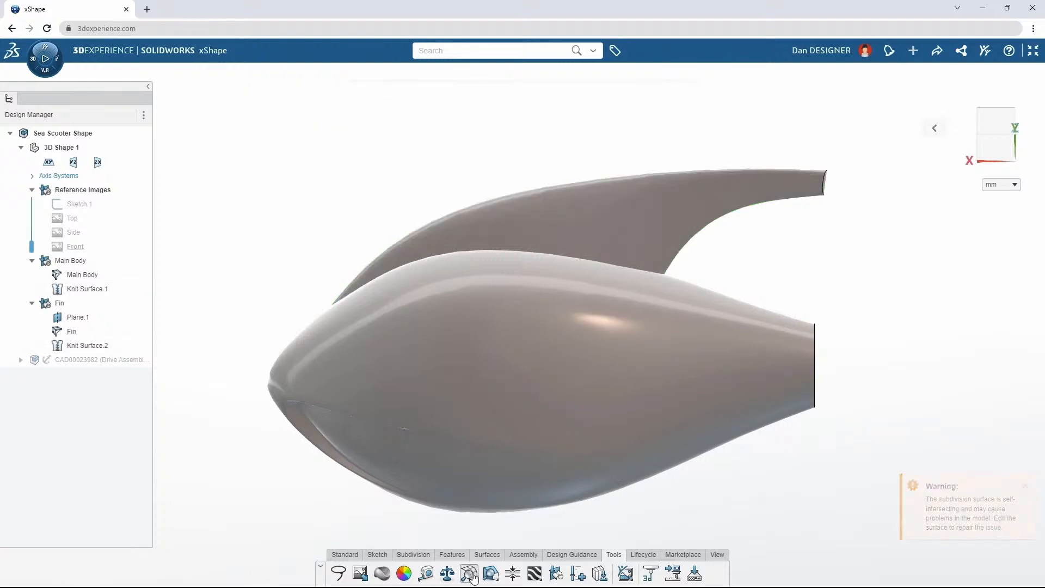
Run Mesh Inspection on the fin's cage and move the vertex at the intersecting faces near the tip to repair the self-intersection
left_click(583, 242)
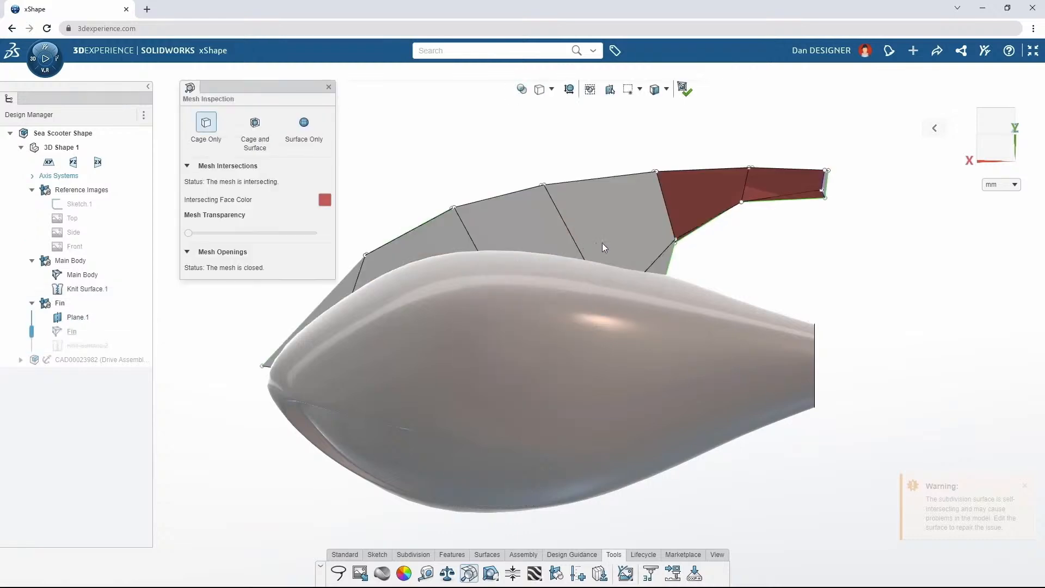
middle_click_drag(726, 240, 708, 246)
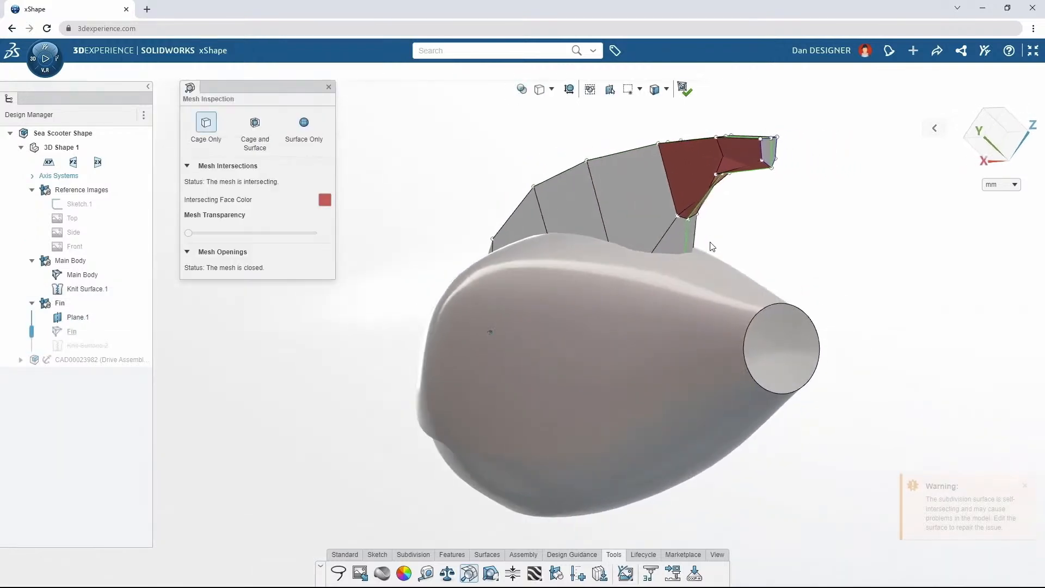
left_click(716, 175)
mouse_move(744, 183)
left_mouse_down()
mouse_move(758, 187)
mouse_move(741, 165)
left_mouse_up()
left_click(785, 215)
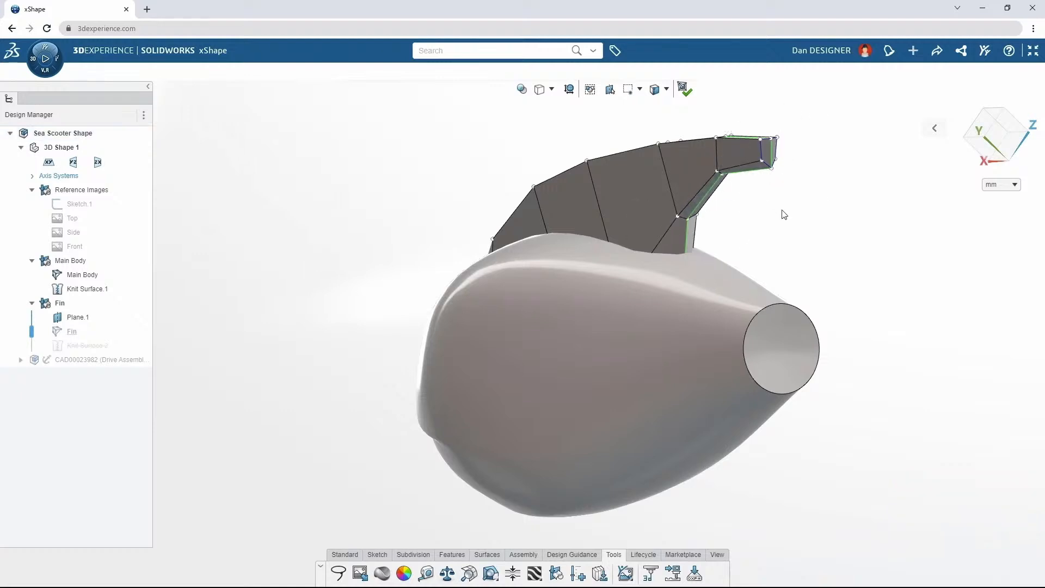
double_click(680, 96)
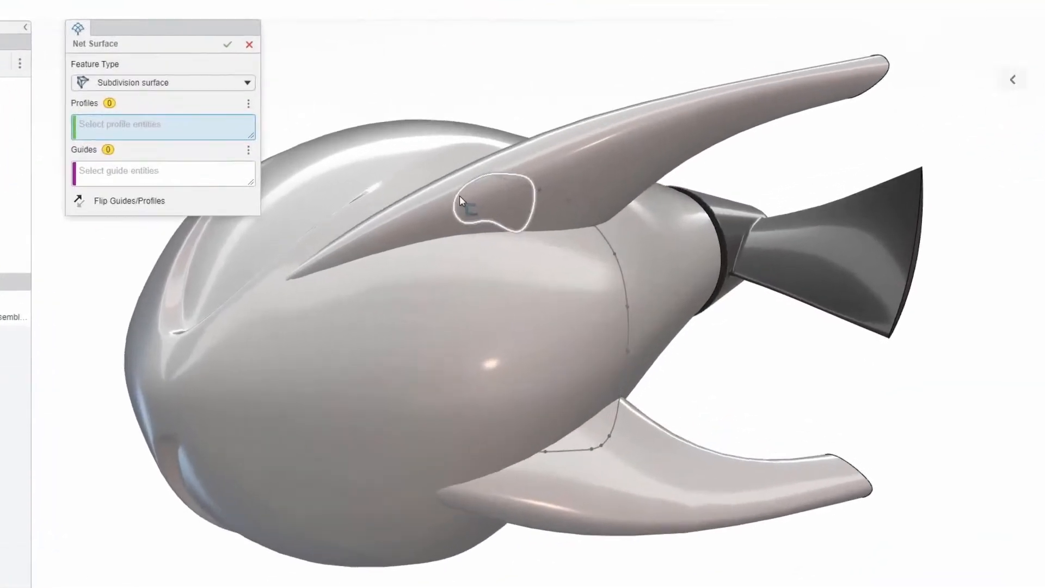
Create the handle as a subdivision Net Surface with the closed curve as profile and the long bent curve as guide
left_click(489, 217)
left_click(197, 164)
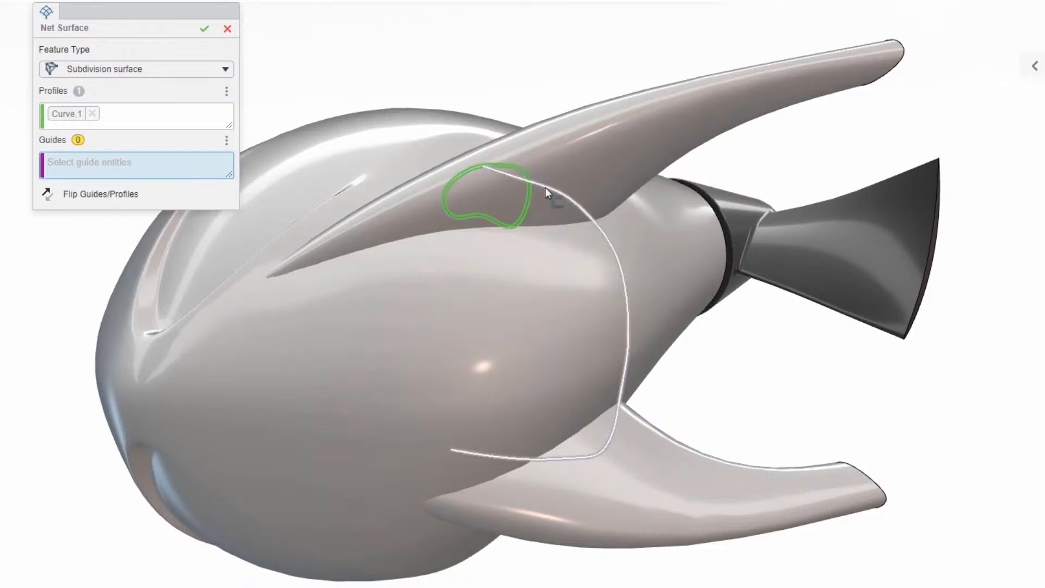
left_click(545, 187)
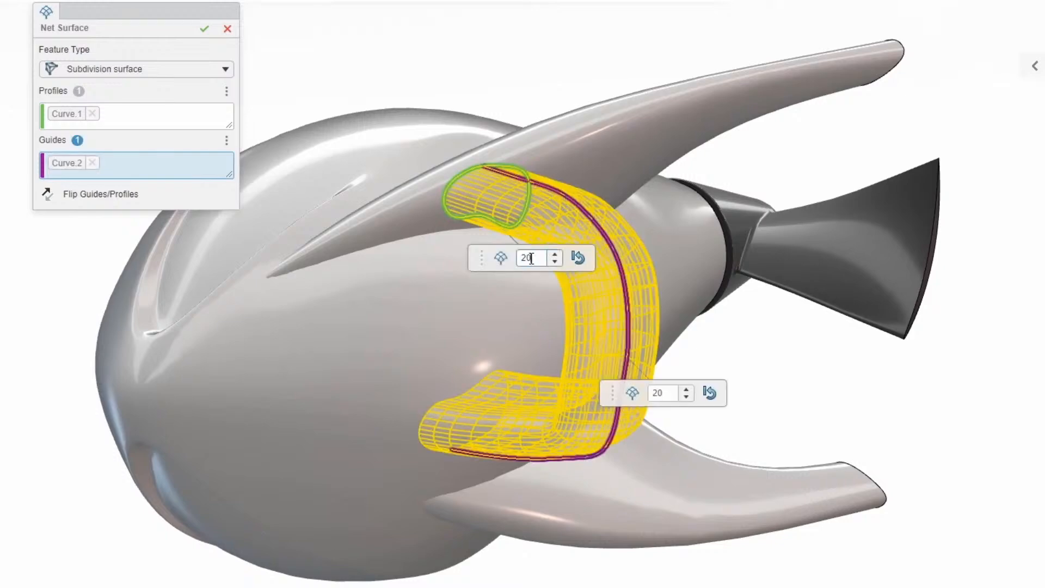
left_click_drag(531, 259, 524, 258)
left_click(205, 29)
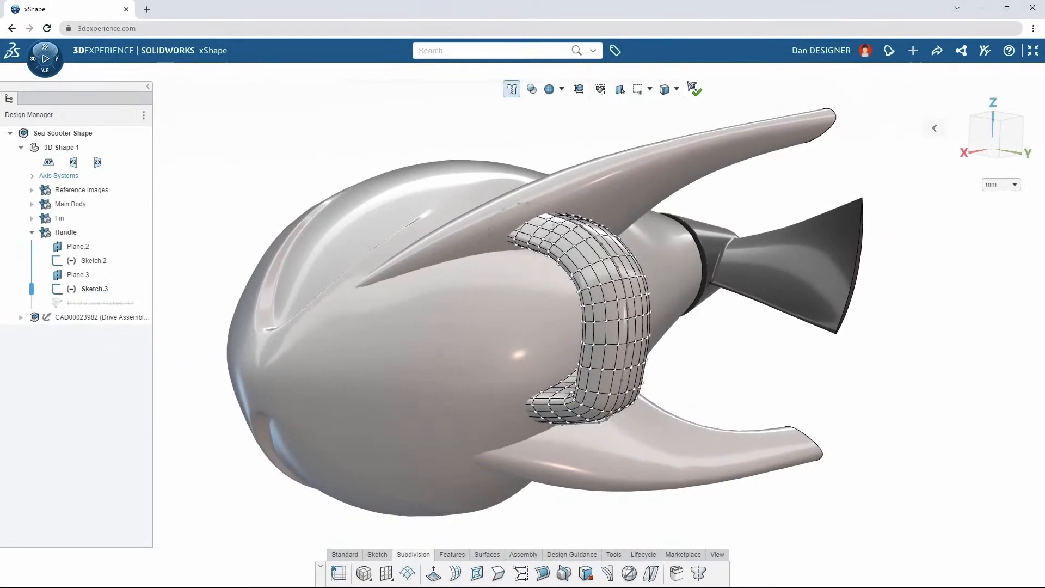
Isolate the cage of the handle's middle section and scale its vertices in width to reshape the grip
middle_click_drag(675, 250, 585, 247)
left_click(641, 267)
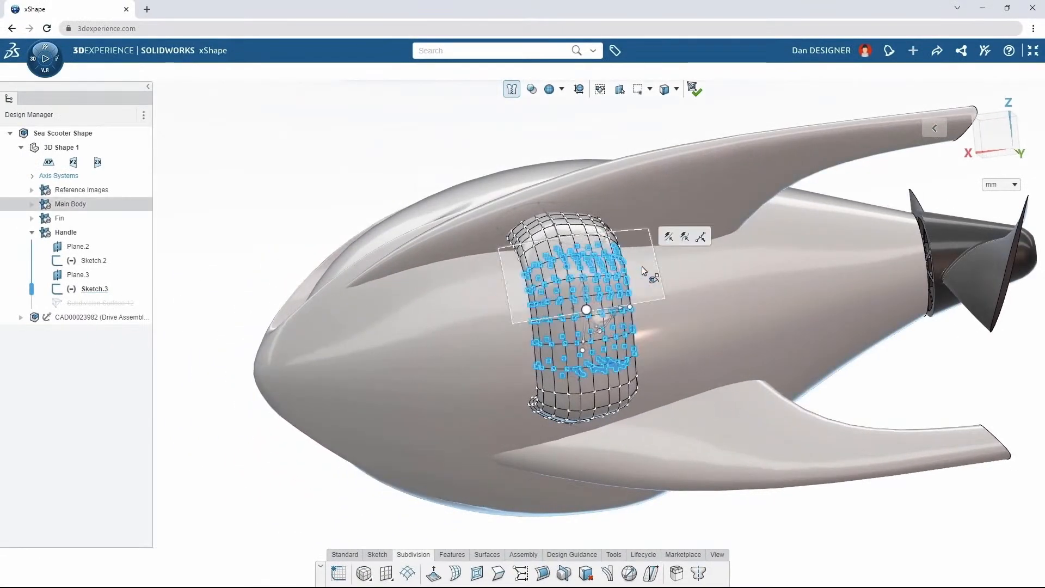
left_click(677, 573)
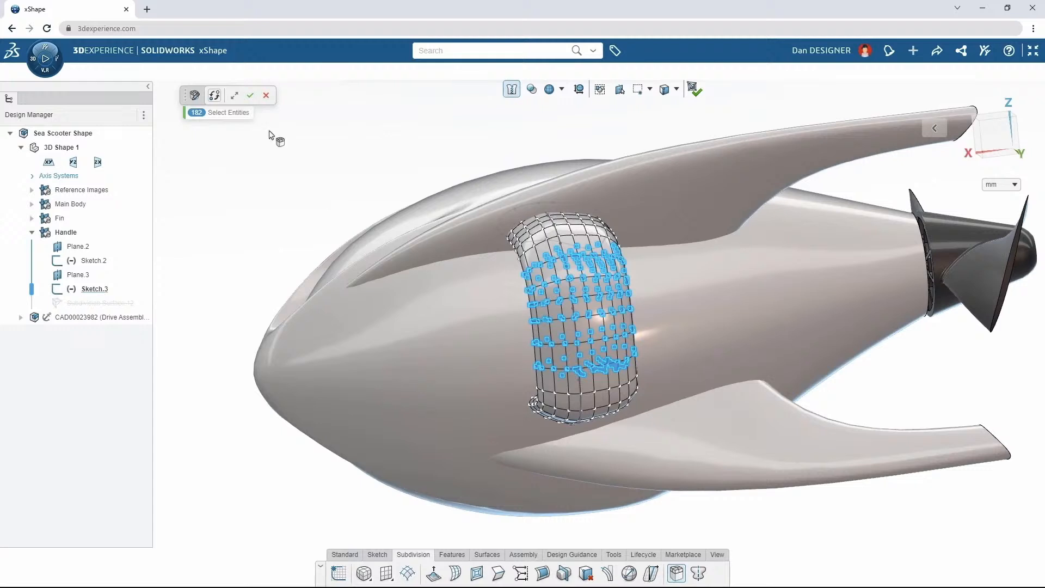
left_click(253, 103)
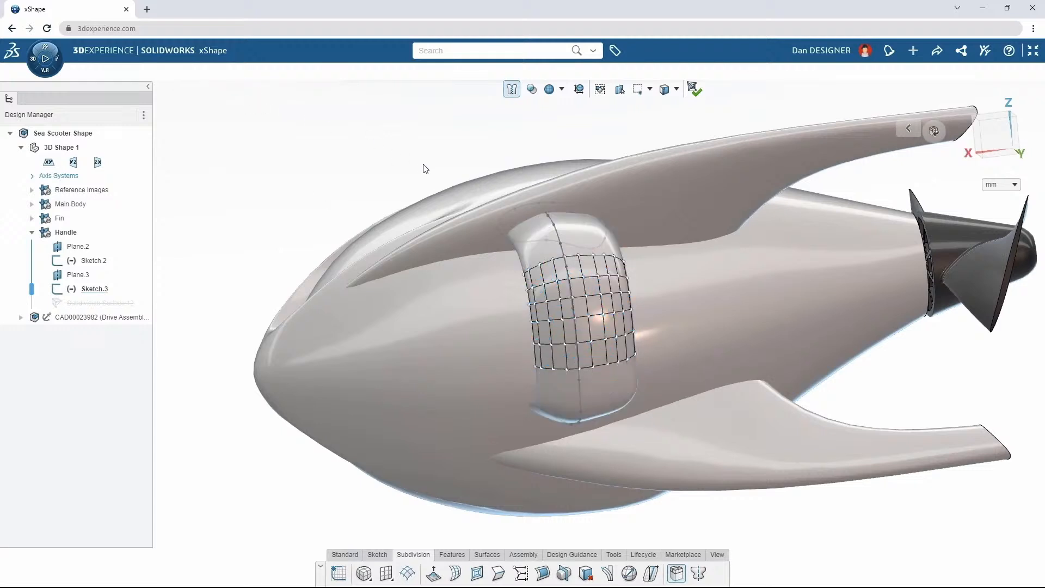
left_click_drag(423, 169, 669, 374)
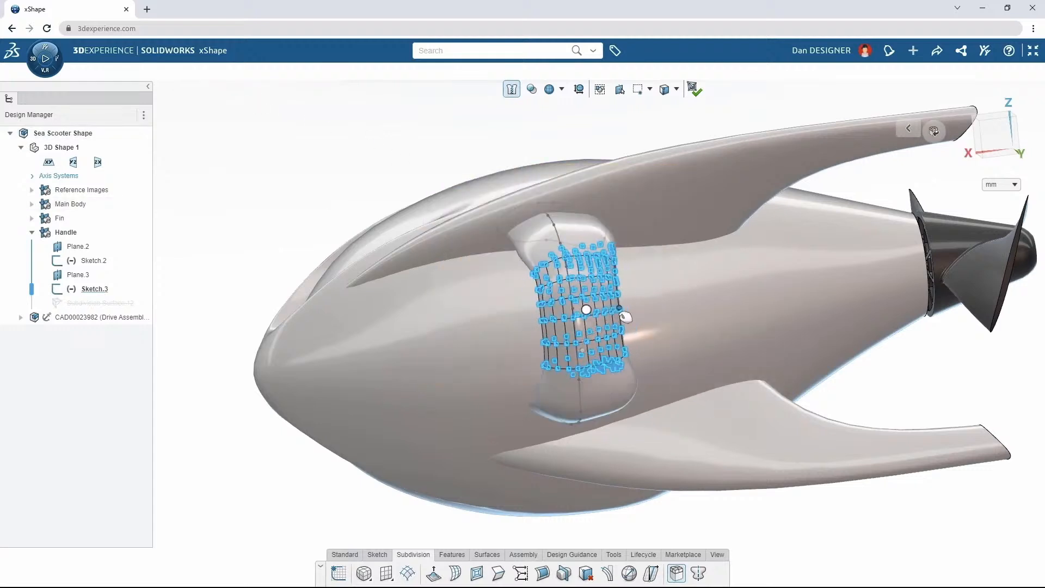
left_click_drag(626, 317, 661, 326)
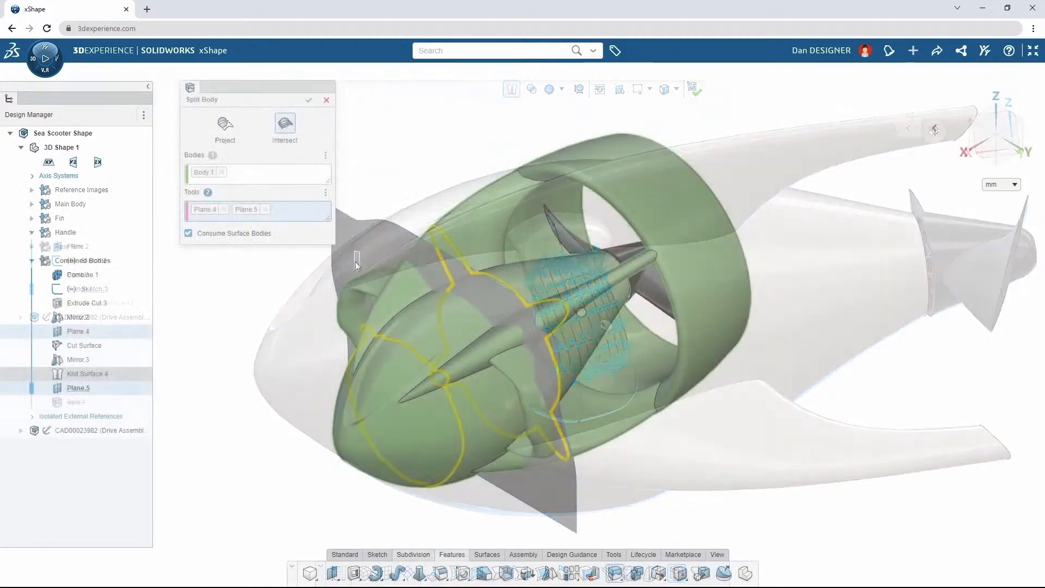
Split the combined body by intersection with Plane.4, Plane.5 and the cut surface's face
left_click(403, 244)
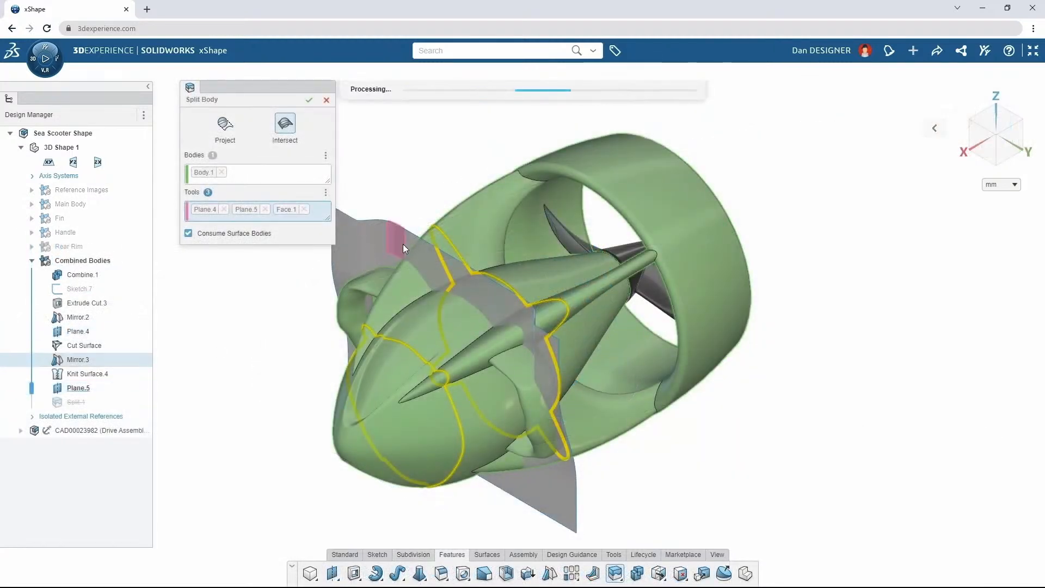
left_click(309, 101)
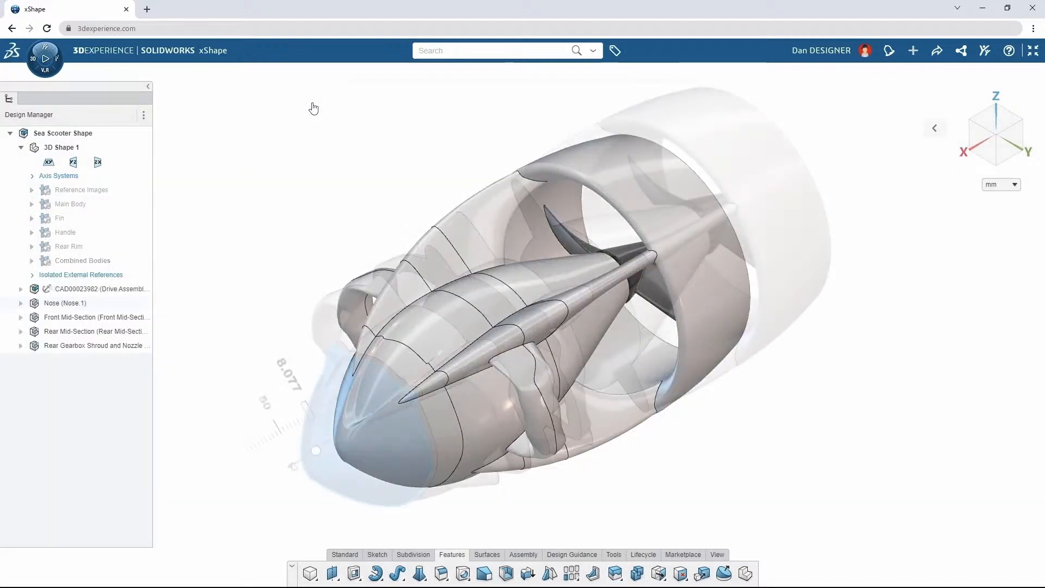
Move the Nose part about 90 mm forward, away from the front mid-section
left_click_drag(293, 450, 280, 457)
left_click_drag(280, 457, 233, 491)
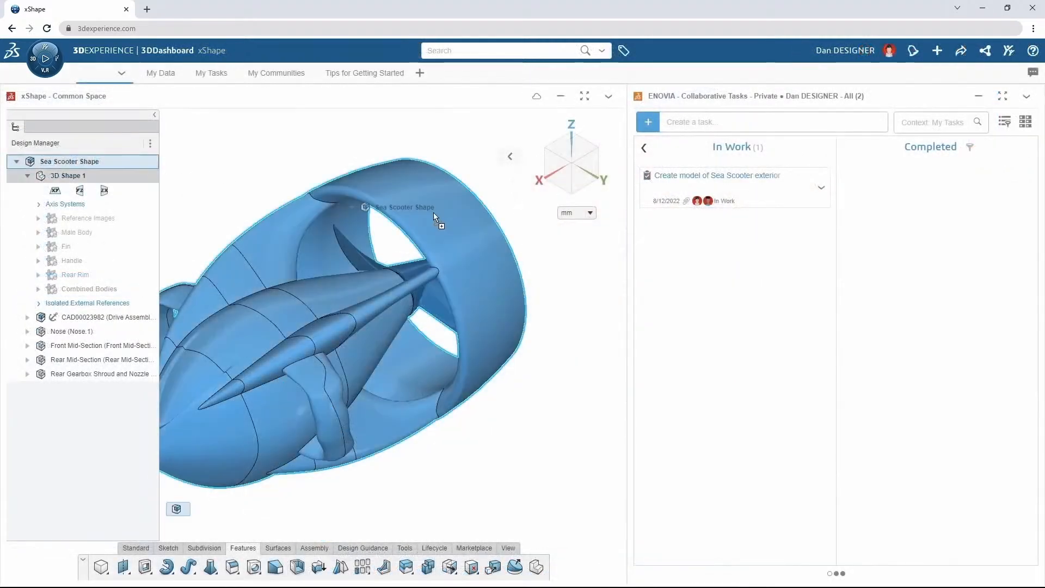
Attach the sea scooter model to the task "Create model of Sea Scooter exterior" and mark that task Completed
left_click_drag(433, 215, 708, 203)
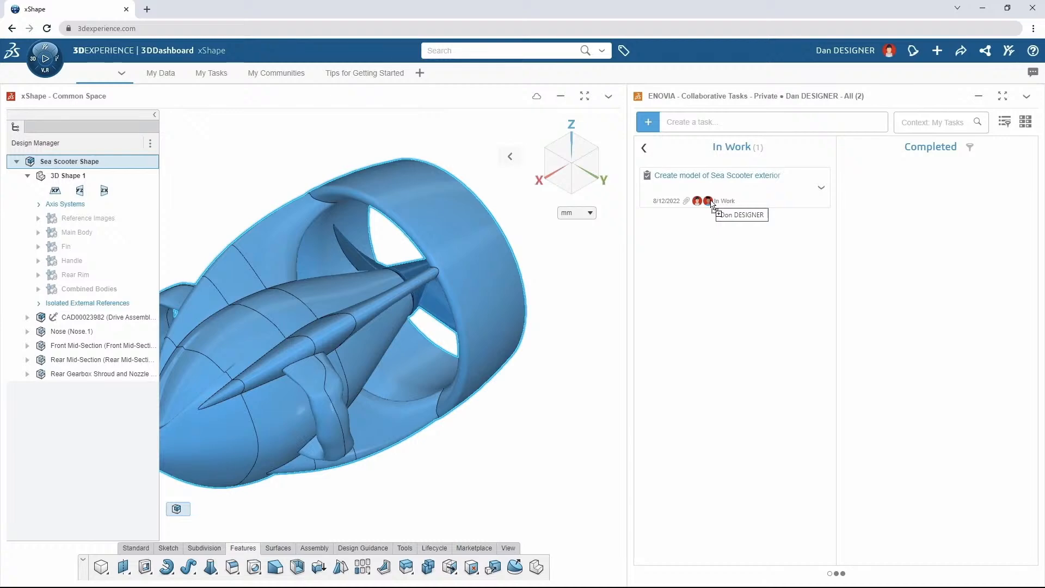
left_click_drag(712, 206, 868, 203)
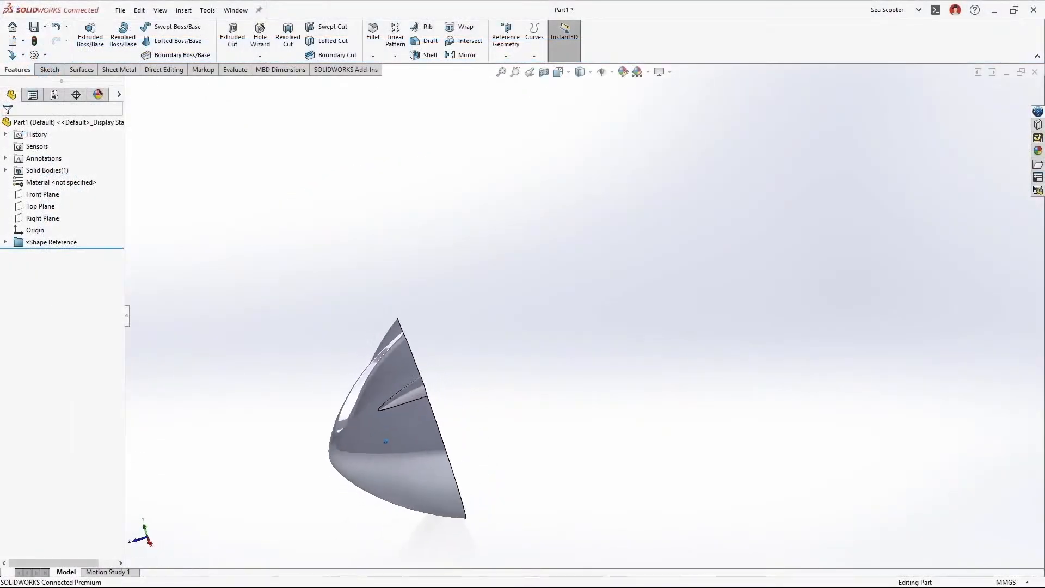
In SOLIDWORKS, shell the nose part with a 0.5 mm wall, removing its flat rear face
left_click(728, 337)
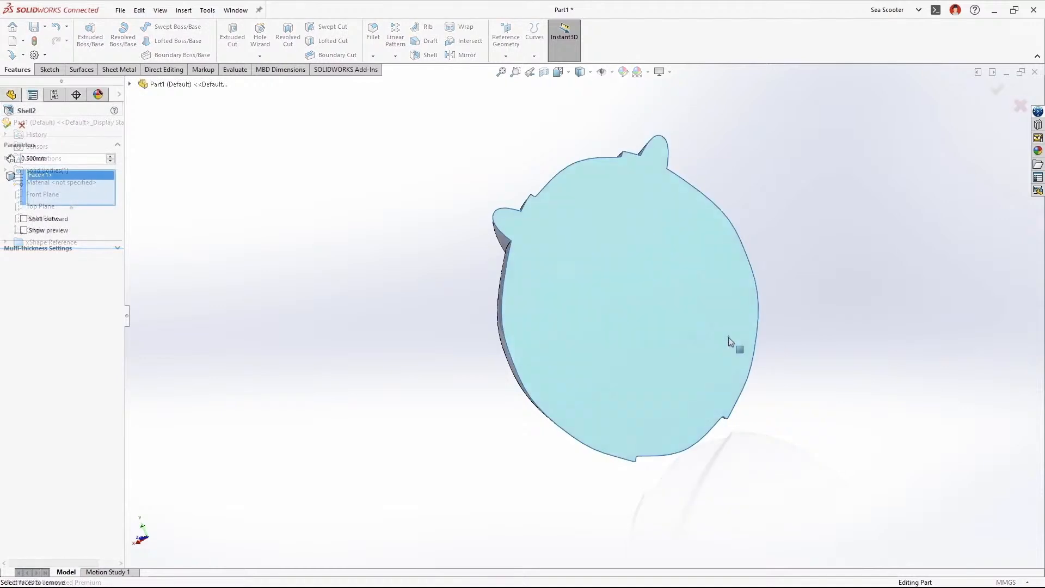
left_click(998, 90)
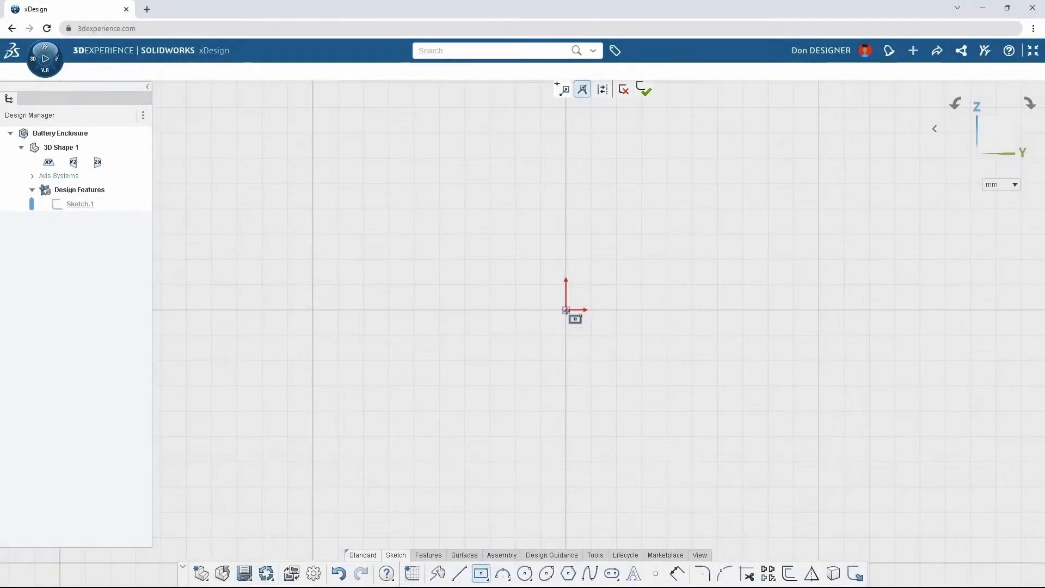
In xDesign, sketch a rectangle about 99 mm tall centred on the origin and convert its side into an outward-bowed arc
left_click(567, 310)
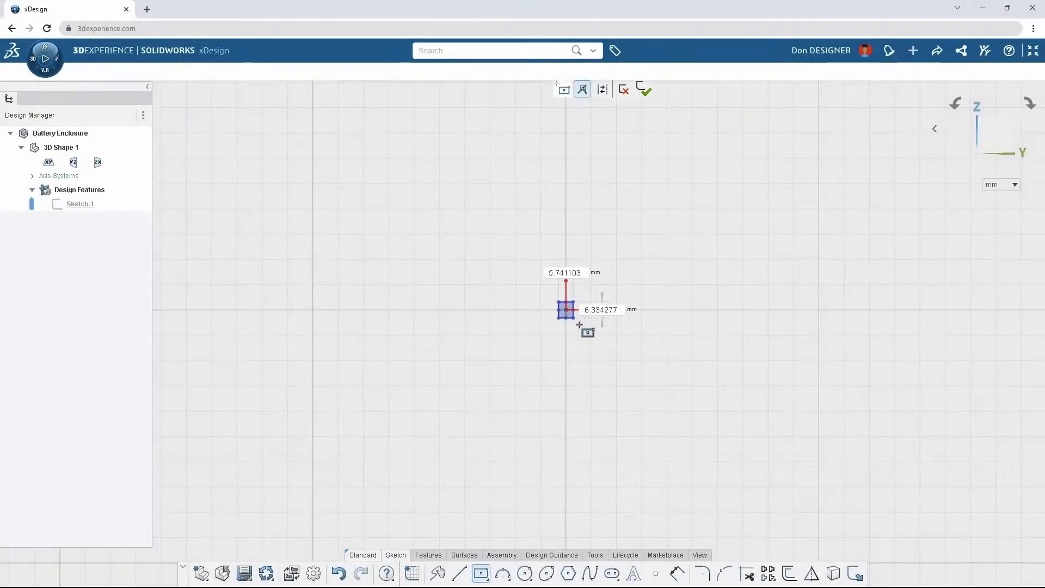
left_click(669, 435)
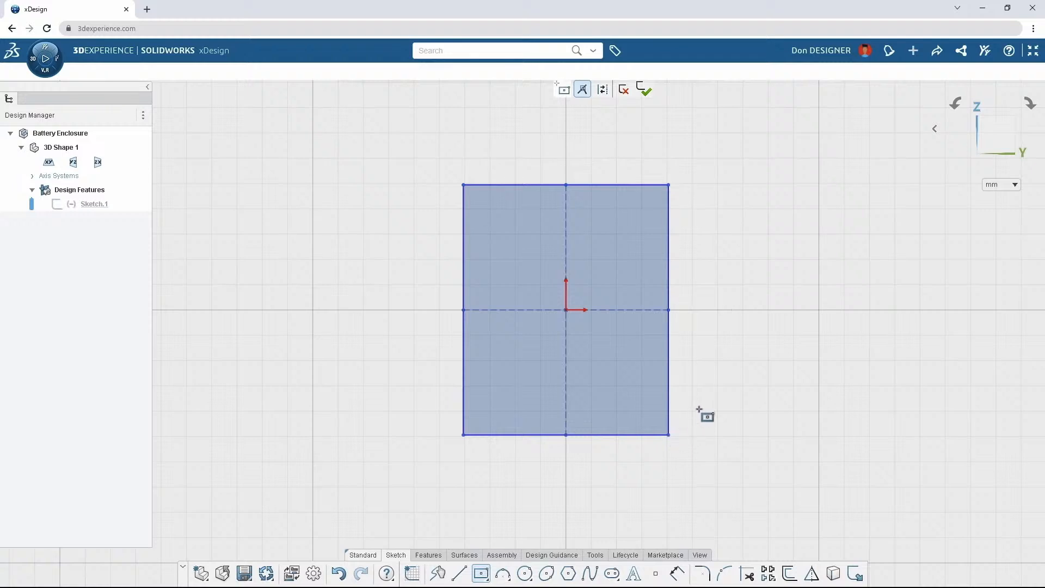
left_click(671, 329)
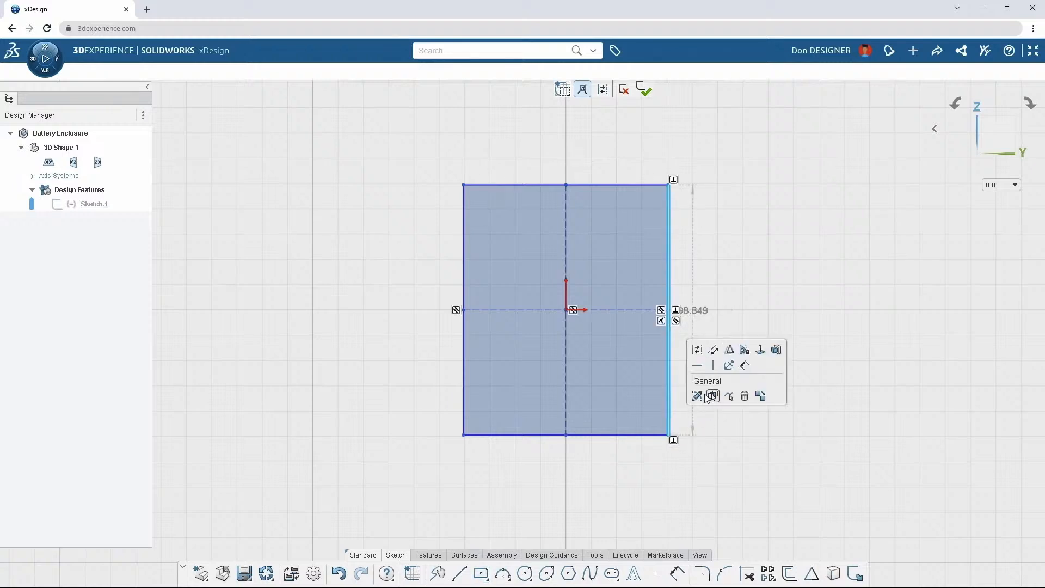
left_click(709, 397)
left_click(713, 350)
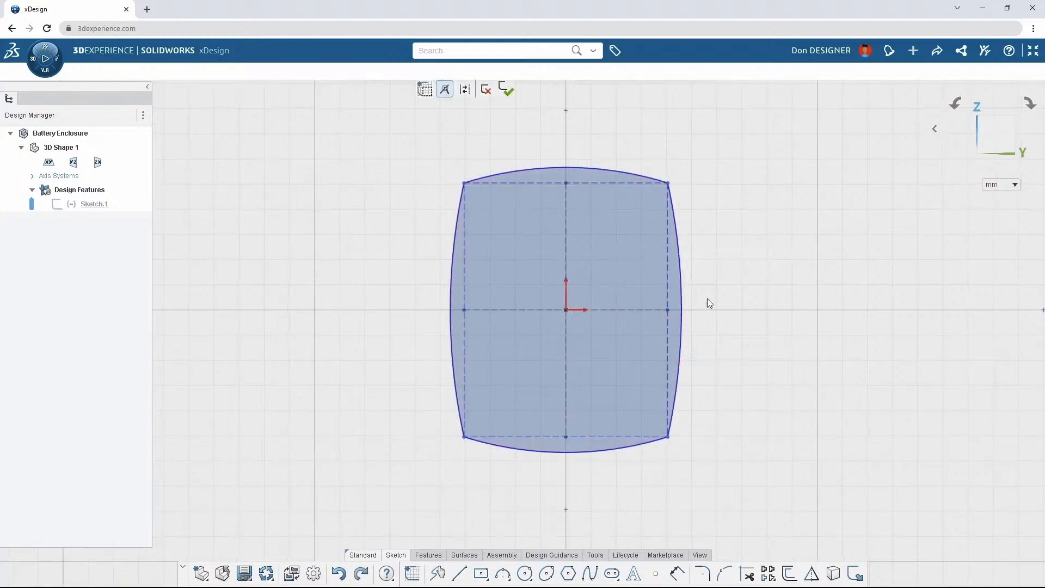
Round all four corners of the bowed rectangle with 15 mm sketch fillets
right_click_drag(732, 271, 740, 272)
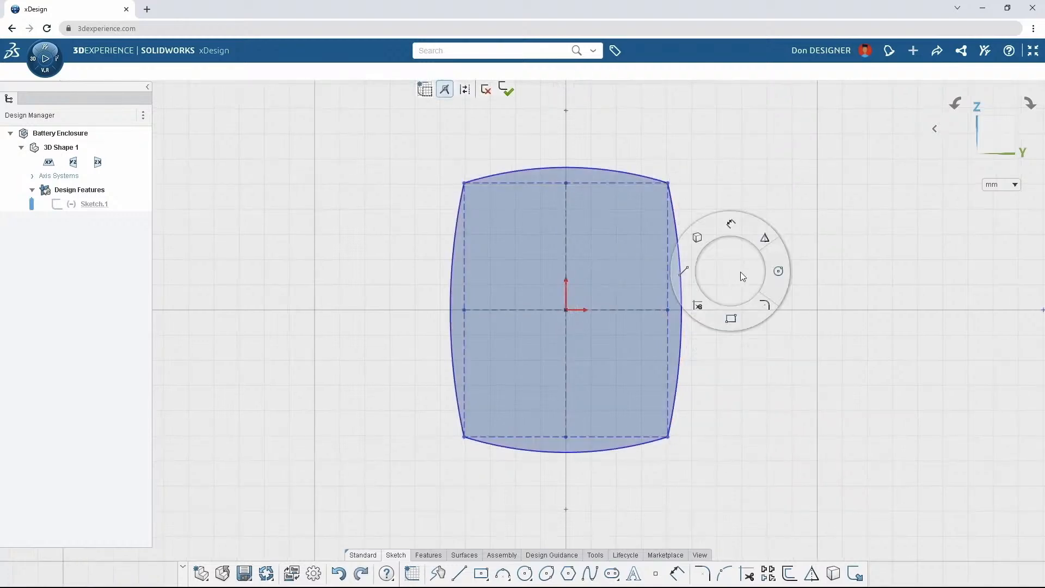
left_click(766, 302)
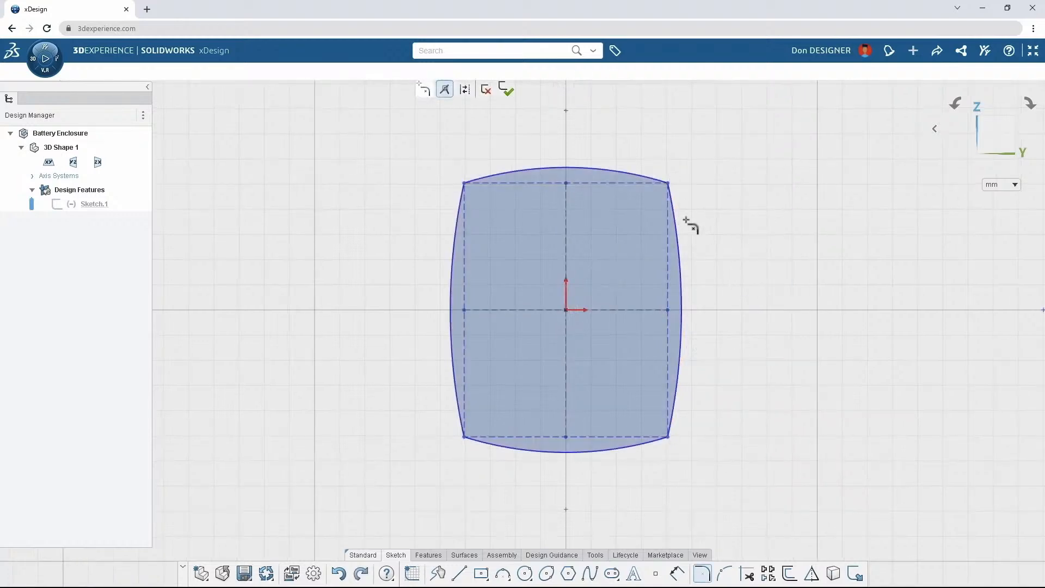
mouse_move(687, 220)
left_mouse_down()
mouse_move(501, 179)
mouse_move(462, 357)
mouse_move(603, 466)
mouse_move(716, 364)
left_mouse_up()
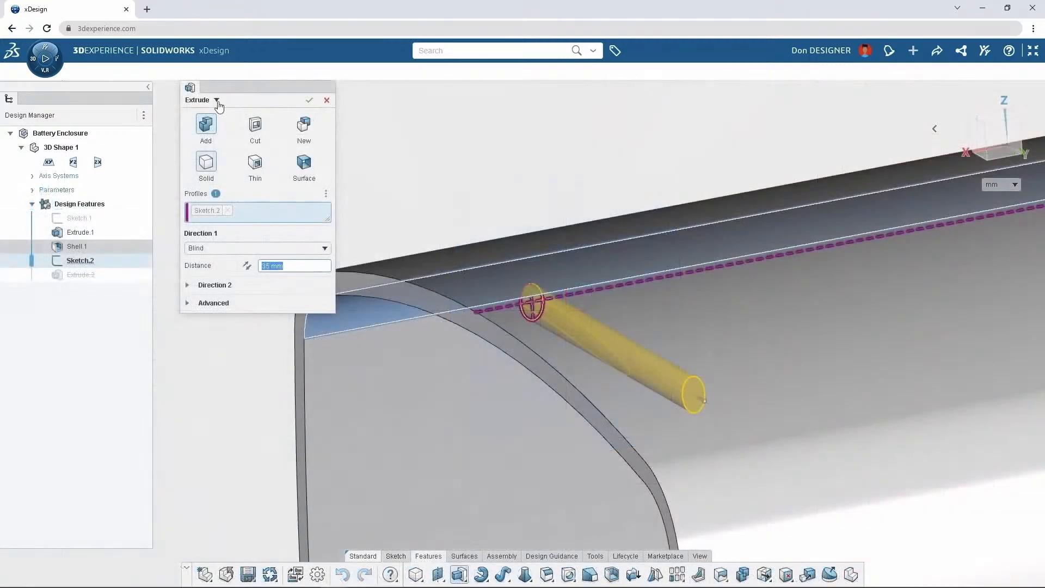
Switch the circular profile's Extrude to a Sweep and cut it along the enclosure's rim edges with Follow Path
left_click(217, 101)
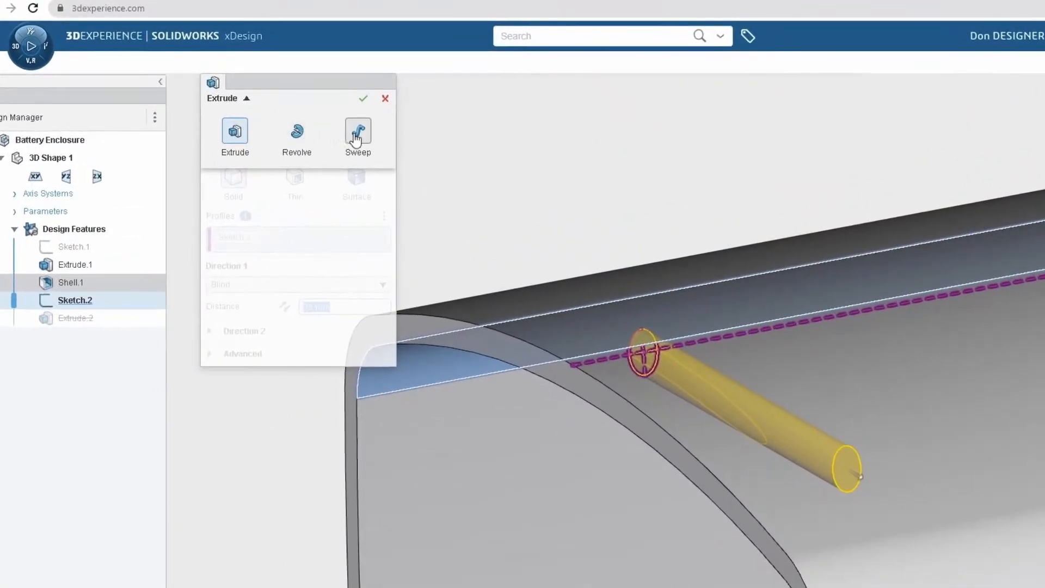
left_click(357, 137)
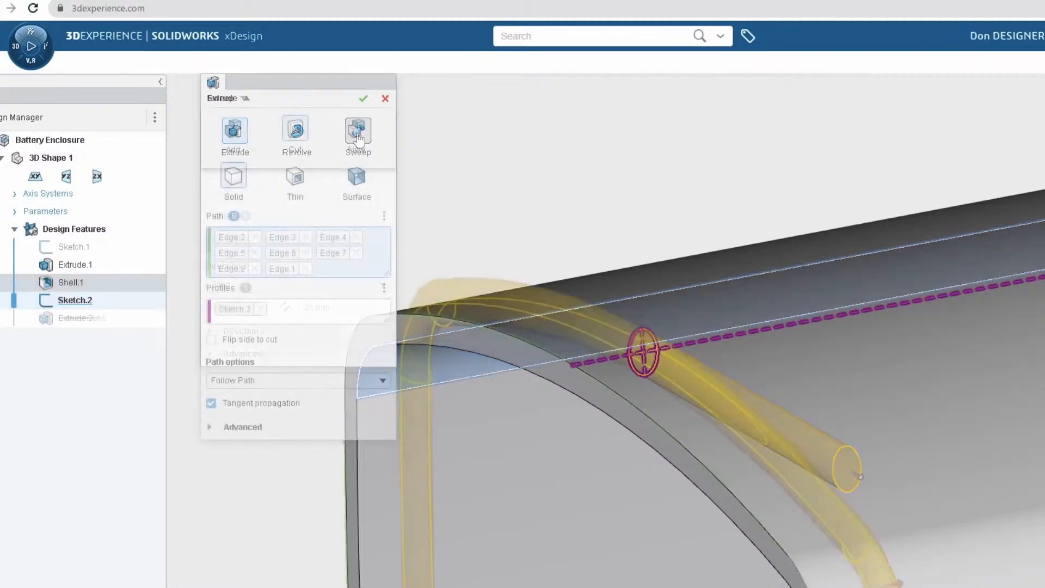
left_click(363, 98)
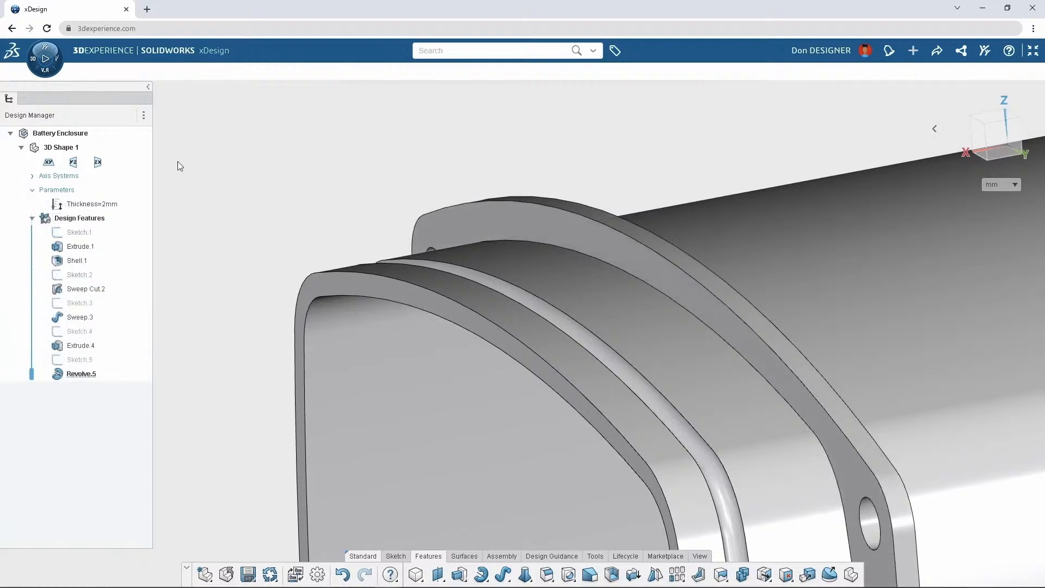
Set the Thickness parameter of the battery enclosure to 3 mm
double_click(90, 205)
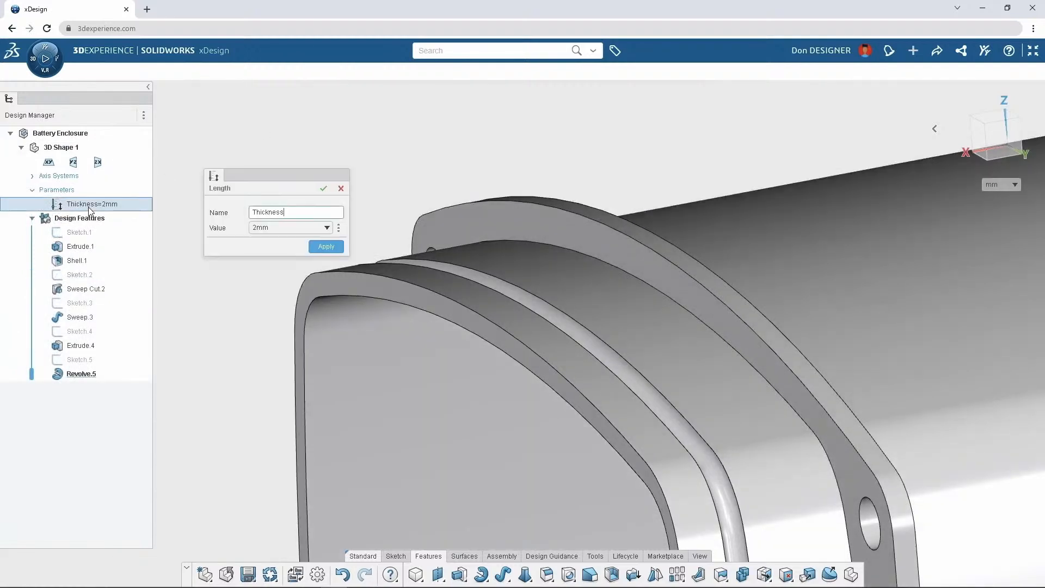
left_click(280, 228)
left_click(276, 254)
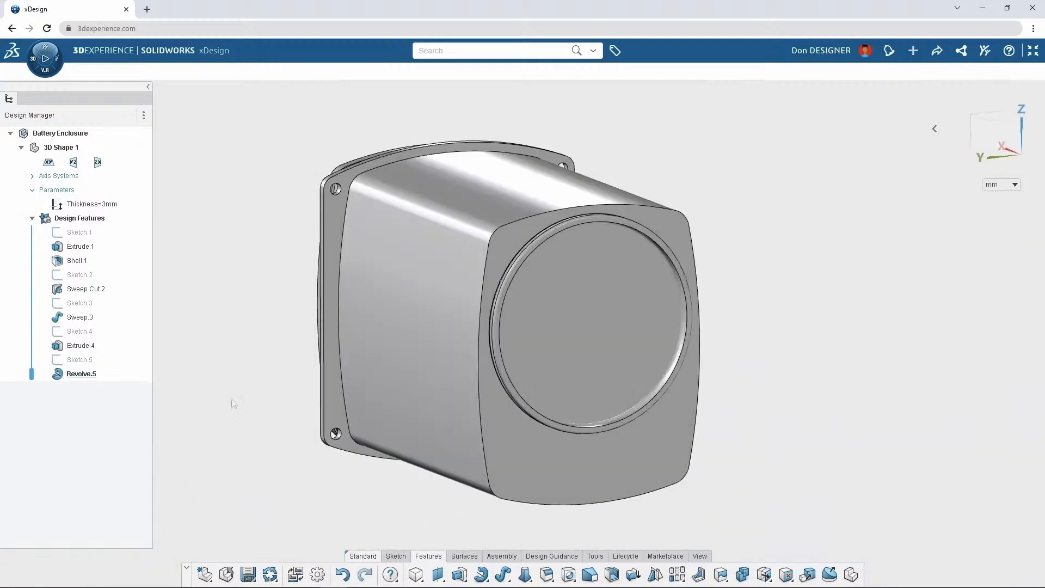
Start an additive solid Extrude with a new profile sketch on the enclosure's circular end face
right_click_drag(231, 398, 231, 398)
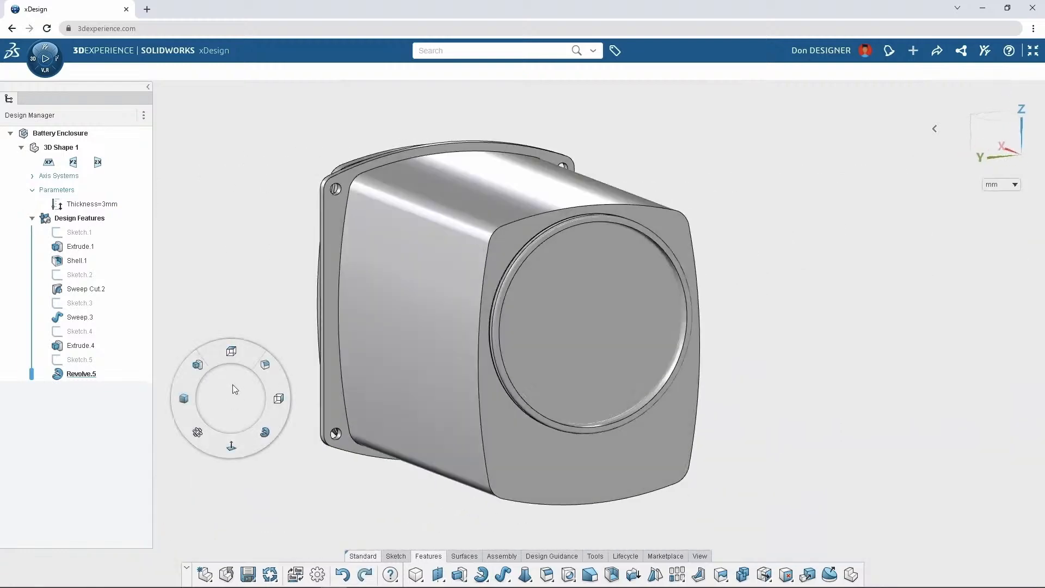
left_click(195, 368)
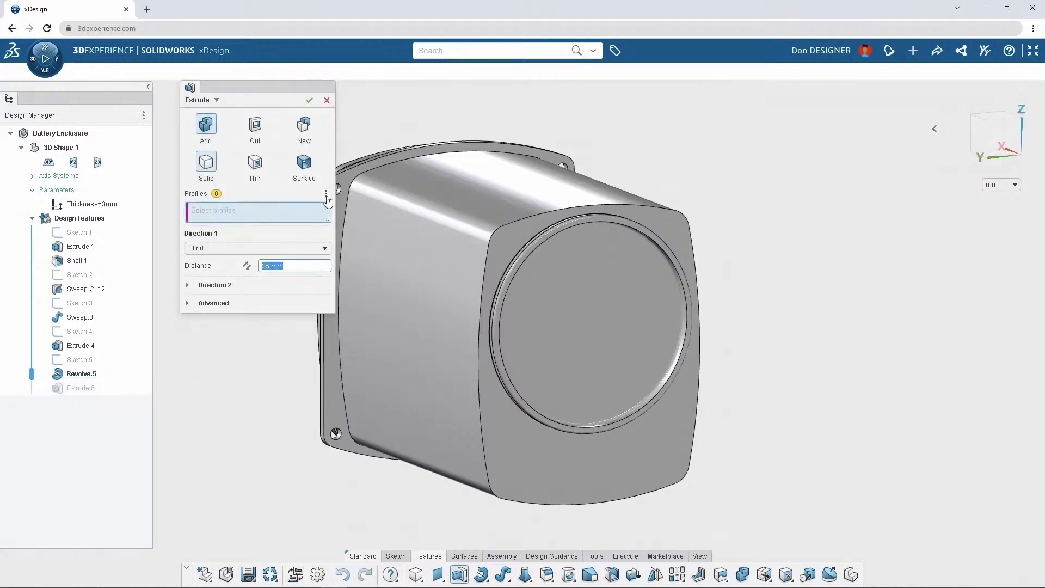
left_click(327, 197)
left_click(336, 215)
left_click(594, 316)
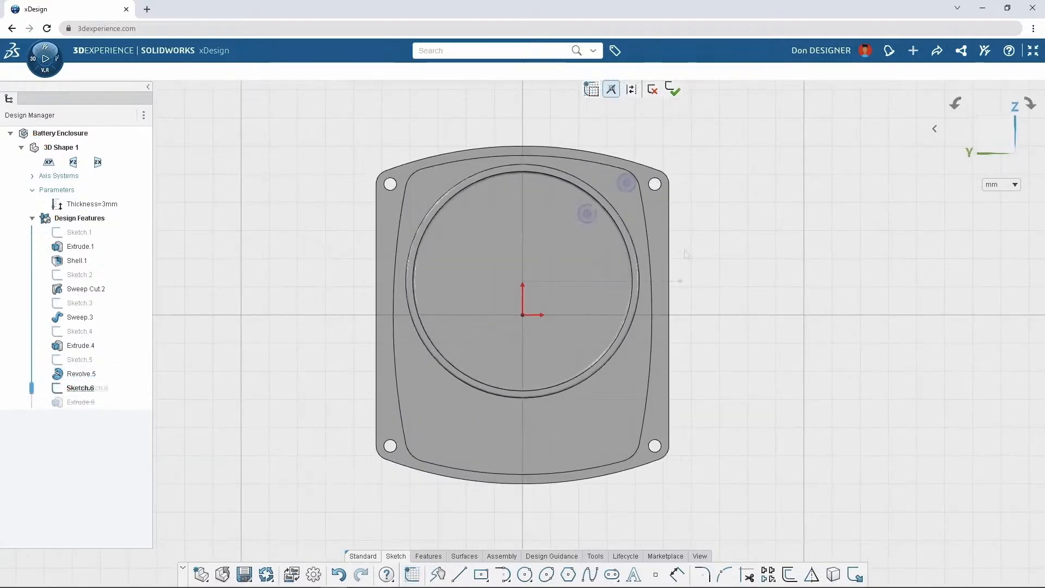
Select both sets of concentric boss circles and repeat them at all symmetric positions suggested by the Design Assistant
mouse_move(684, 253)
left_mouse_down()
mouse_move(658, 218)
mouse_move(561, 153)
left_mouse_up()
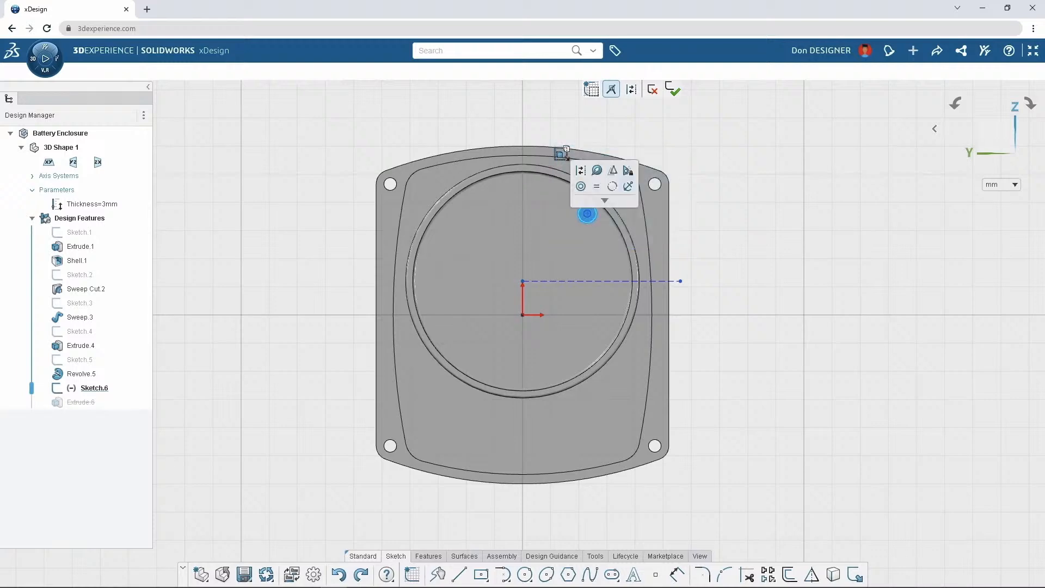
left_click(597, 171)
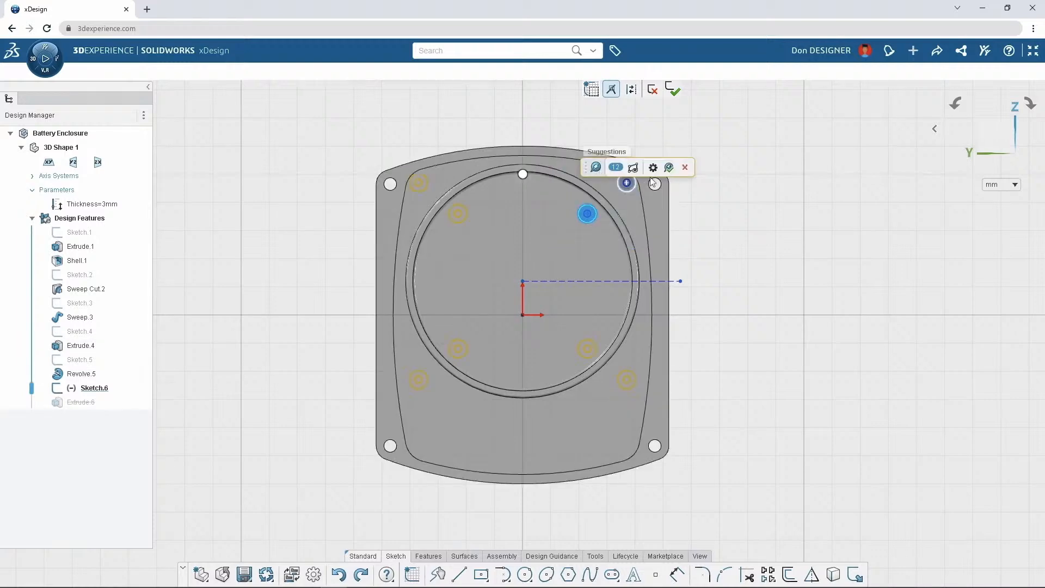
left_click(669, 168)
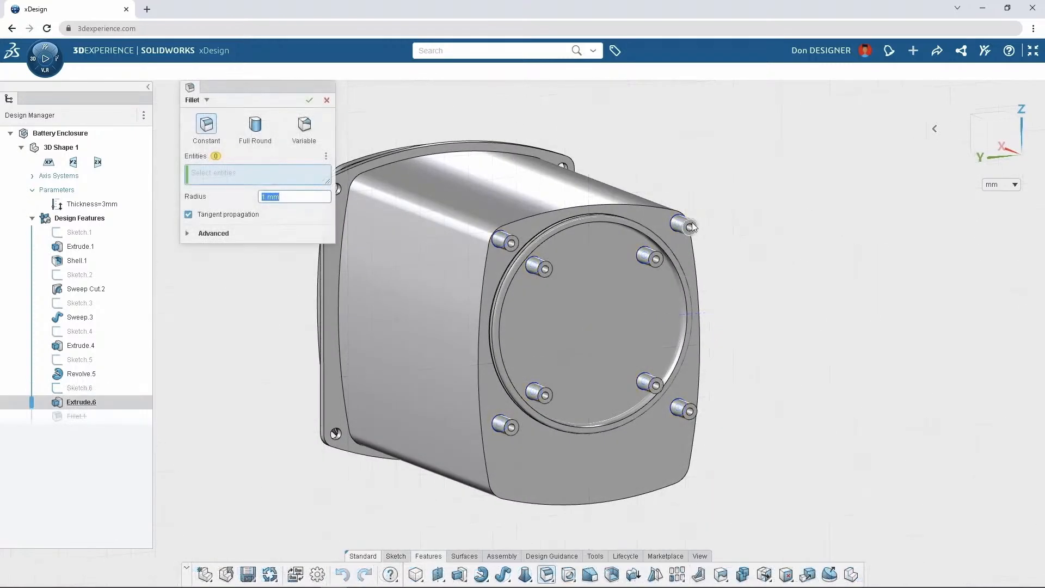
Fillet the base edges of all the bosses with a constant 1 mm radius, using the suggested similar edges
left_click(677, 219)
left_click(642, 253)
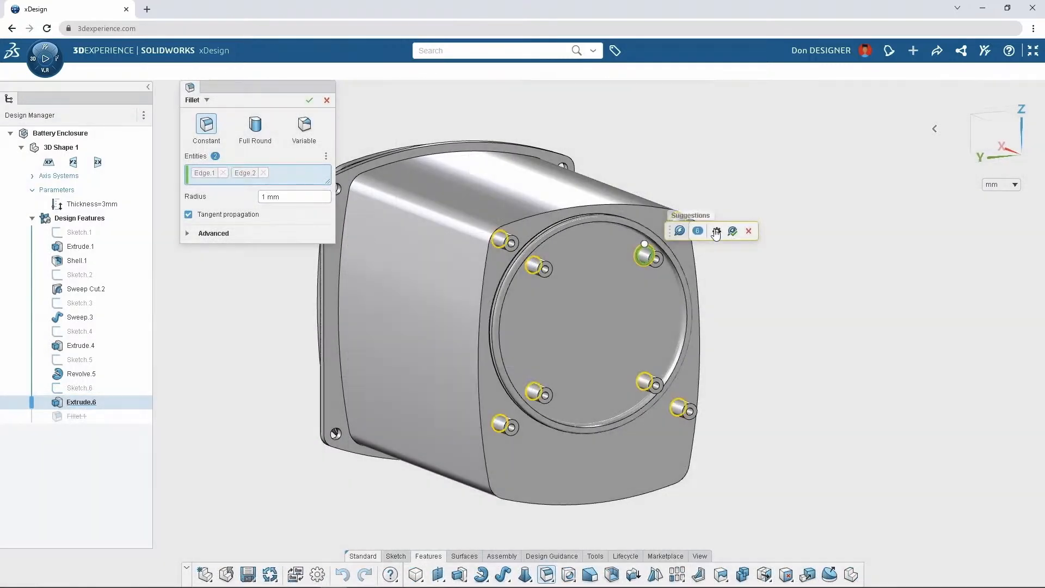
left_click(728, 229)
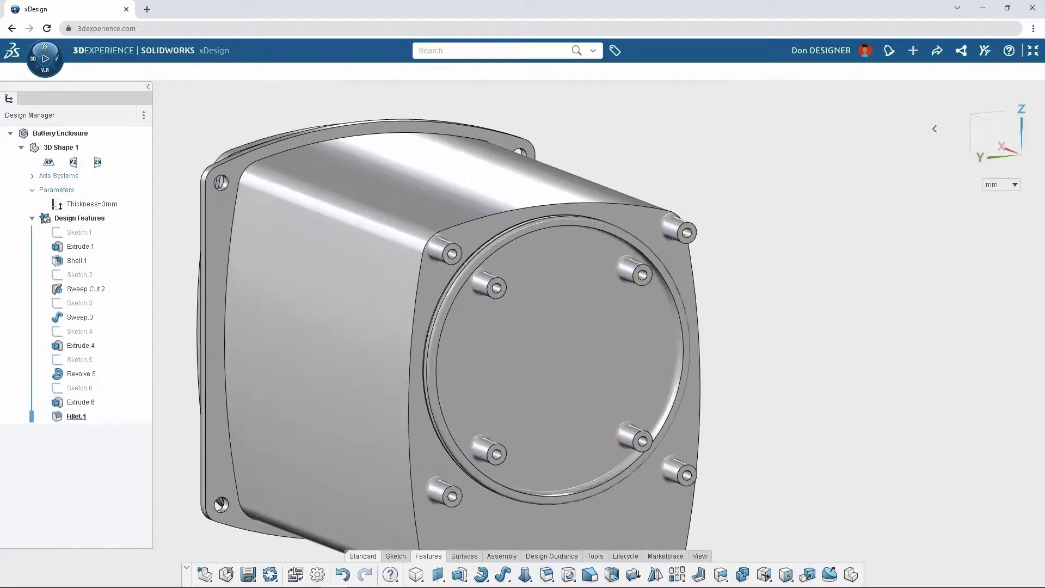
Lengthen the outer corner boss by extruding its annular end face 5 mm
scroll(698, 210, "up", 7)
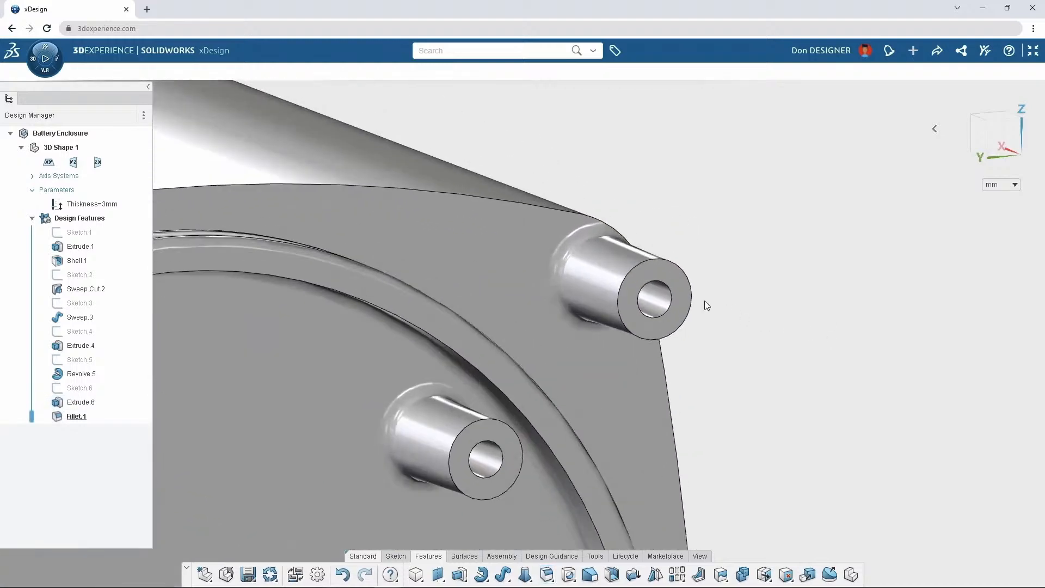
left_click(688, 297)
left_click(726, 259)
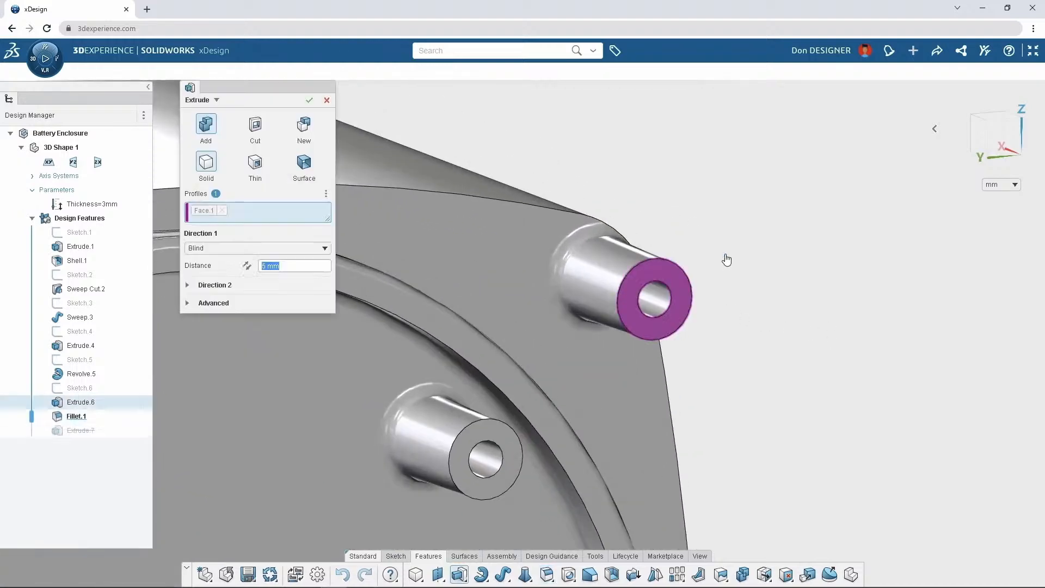
key("Return")
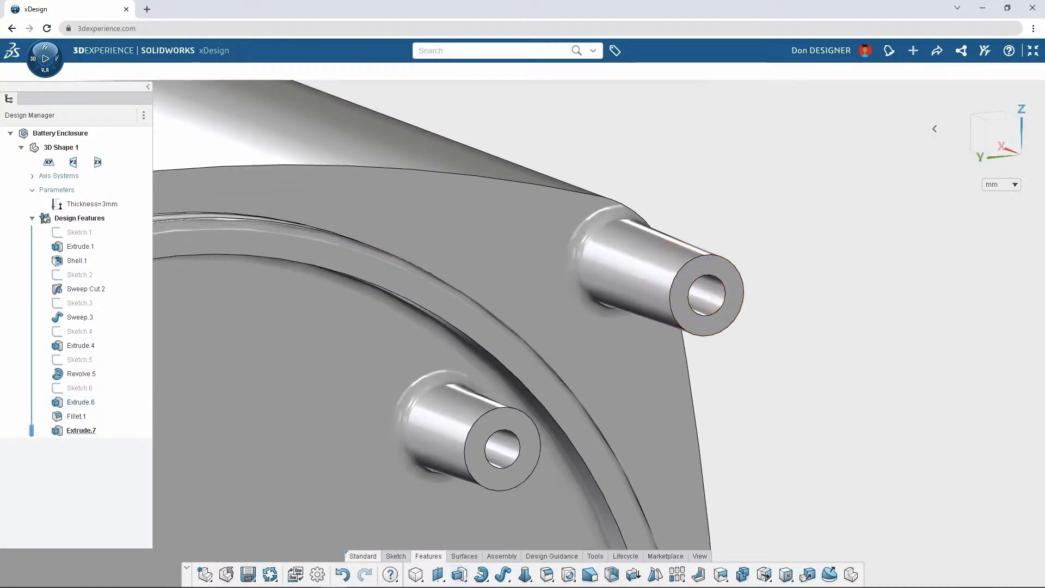
Enlarge the Variable fillet's radius at a variance point on the inner boss's base
scroll(599, 314, "up", 3)
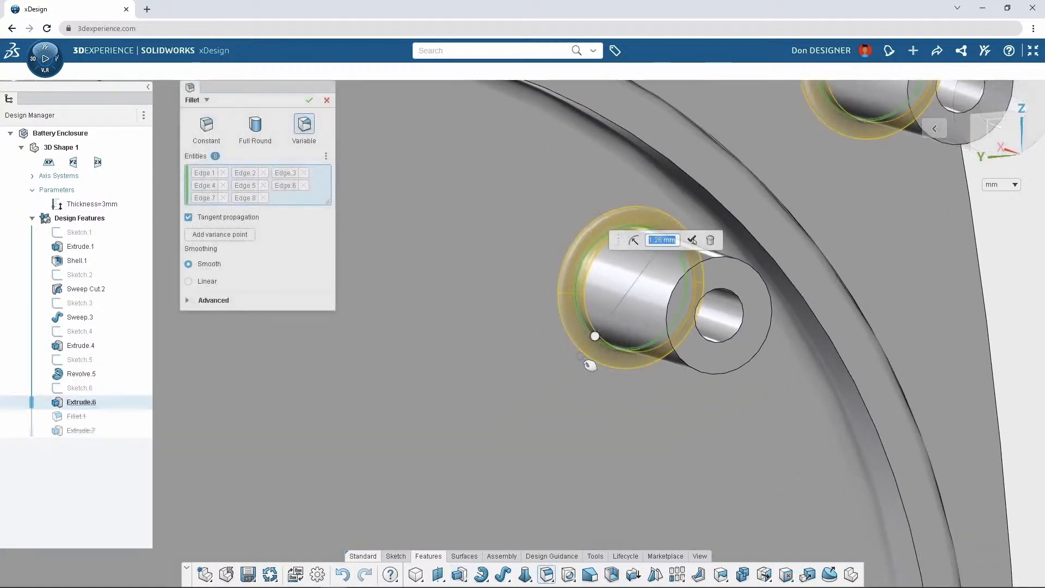
left_click_drag(589, 365, 528, 453)
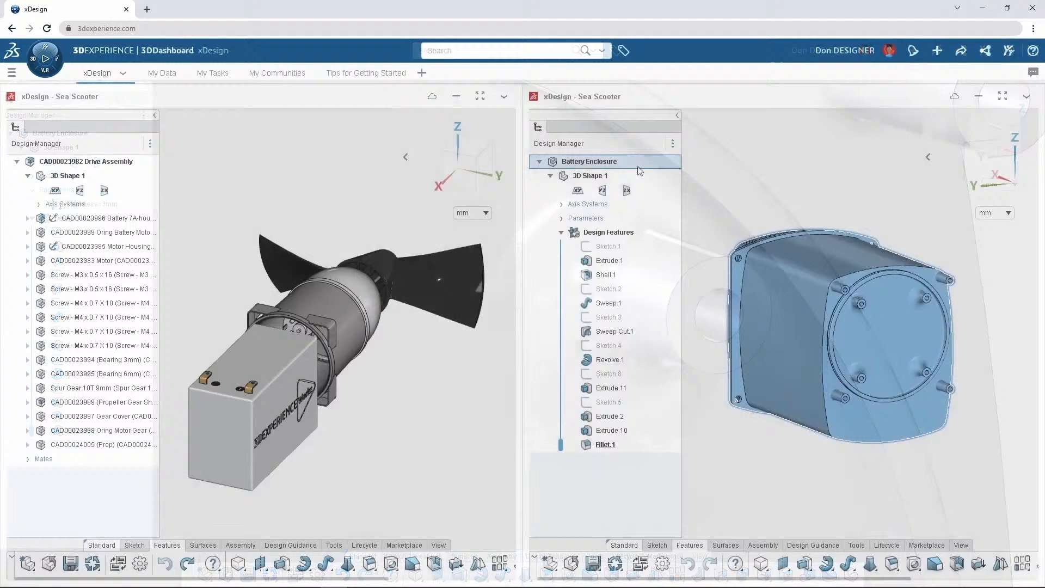
Insert one Battery Enclosure into the Drive Assembly and mate its corner boss to the motor housing's mounting hole
left_click_drag(589, 161, 326, 420)
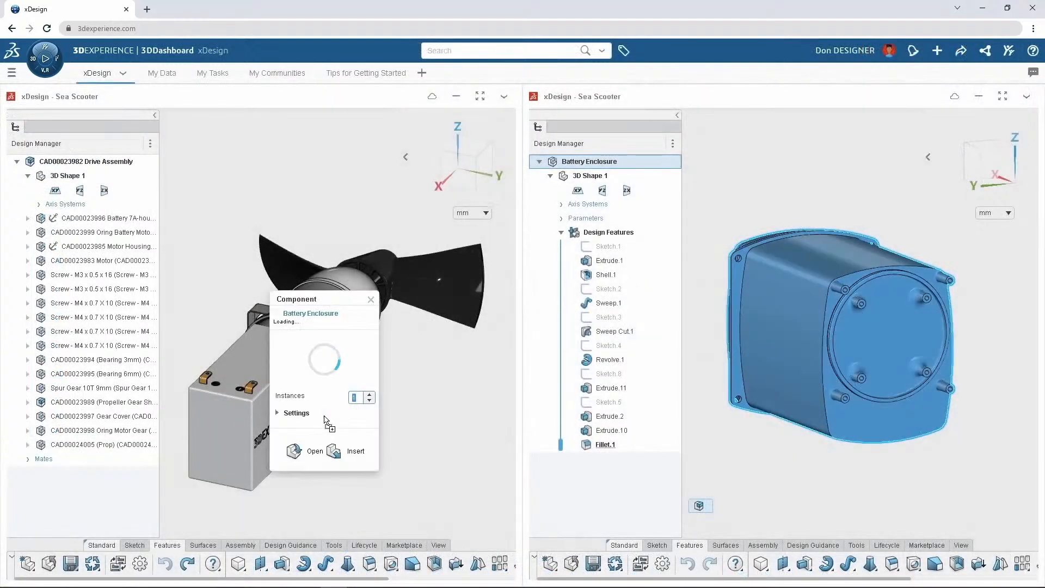
left_click(333, 452)
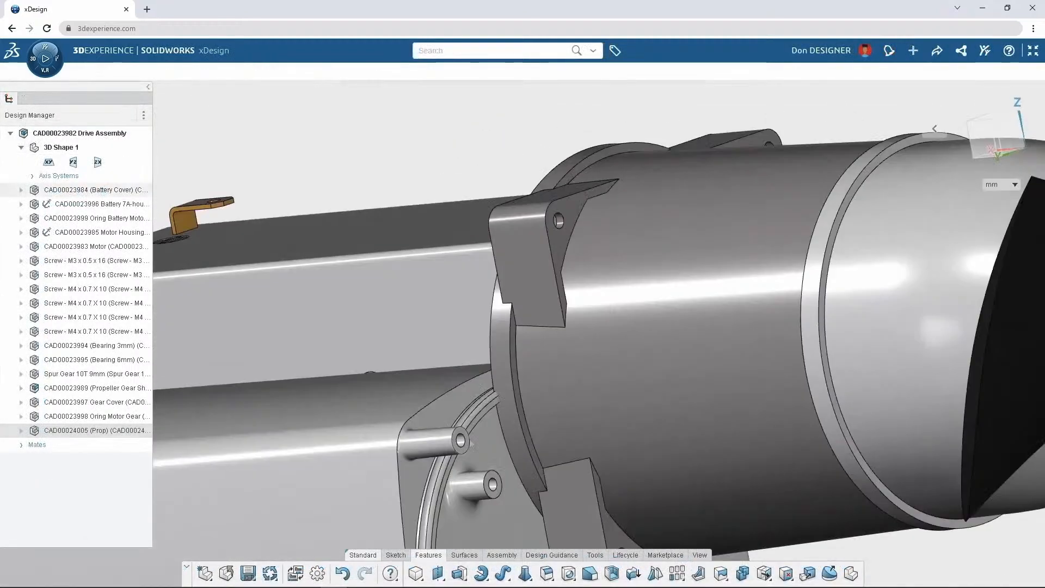
left_click(462, 442)
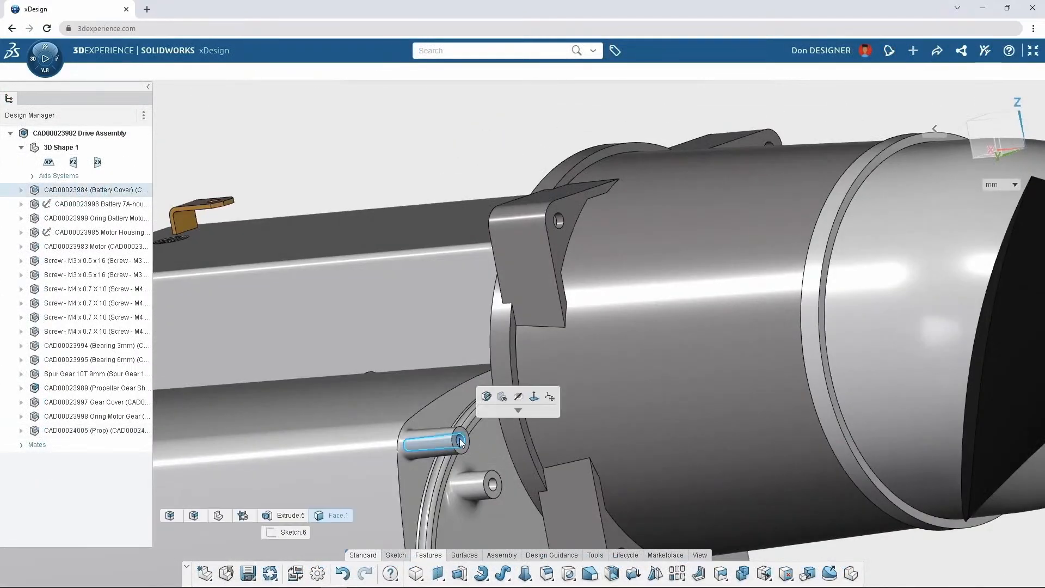
left_click(556, 221)
left_click(586, 190)
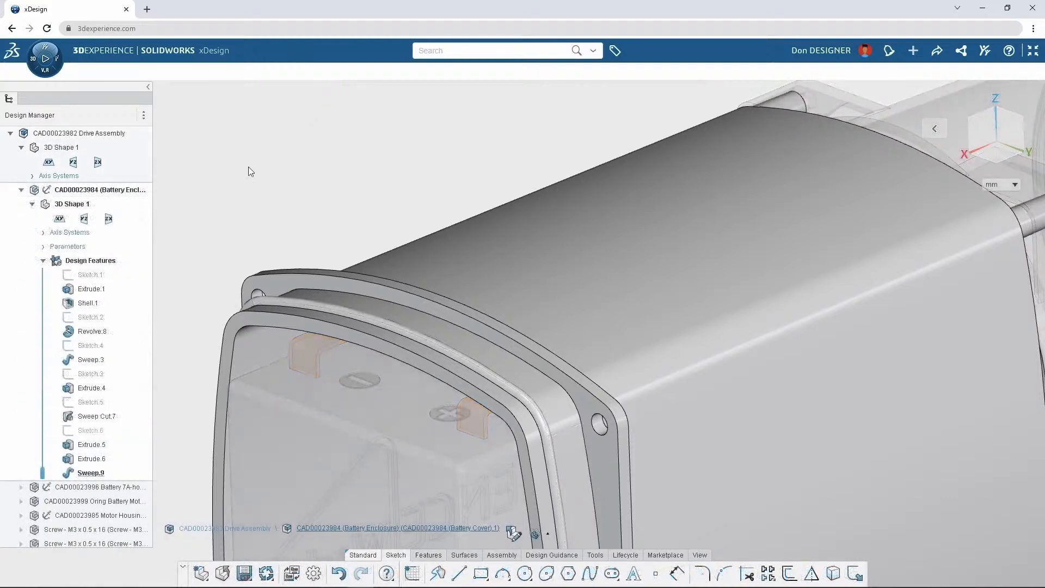
Make a separate component named Gasket from the last sweep of the Battery Enclosure, using the As Features option
left_click(112, 473)
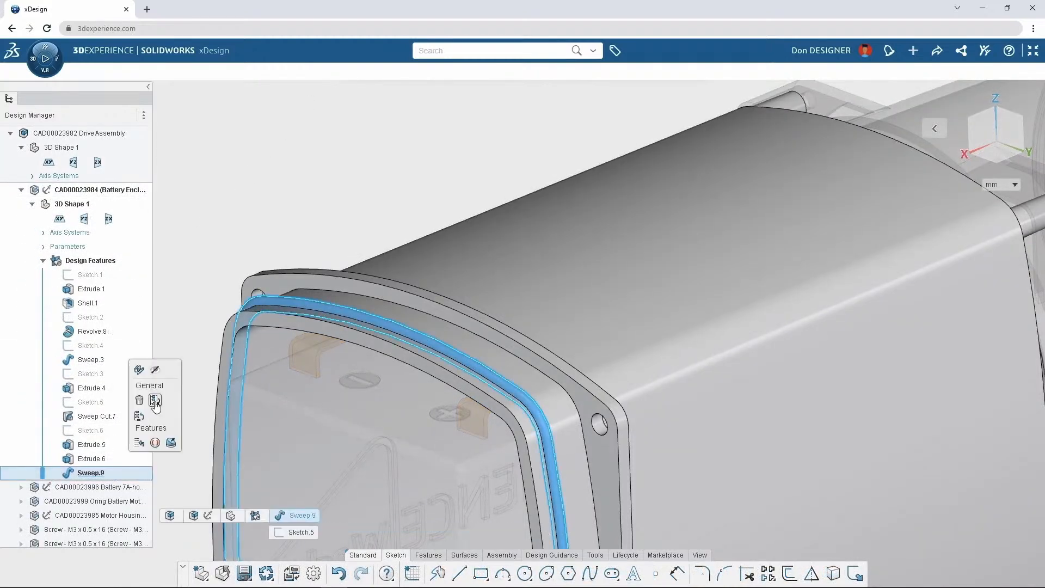
left_click(138, 416)
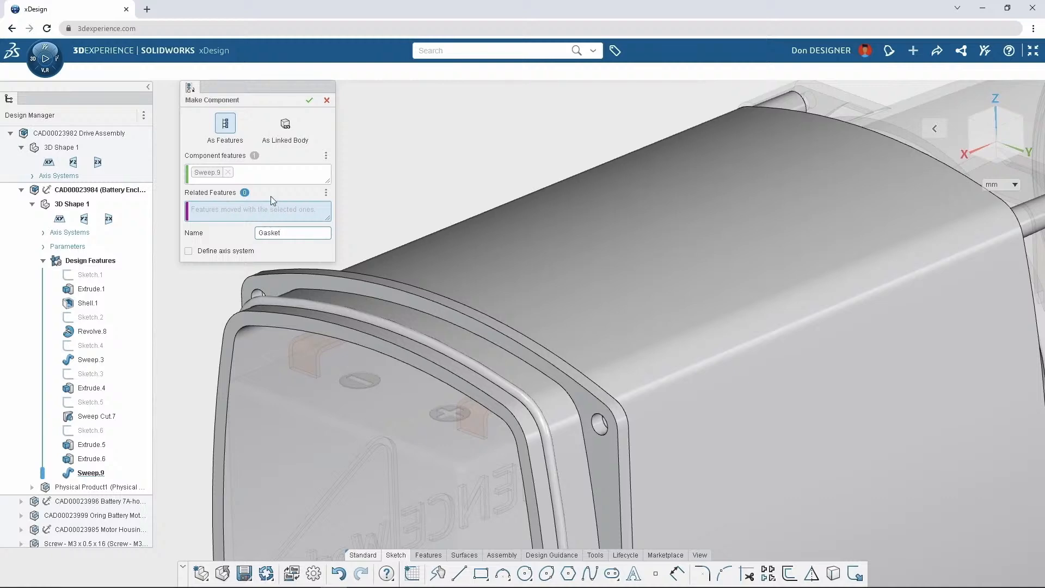
left_click(309, 100)
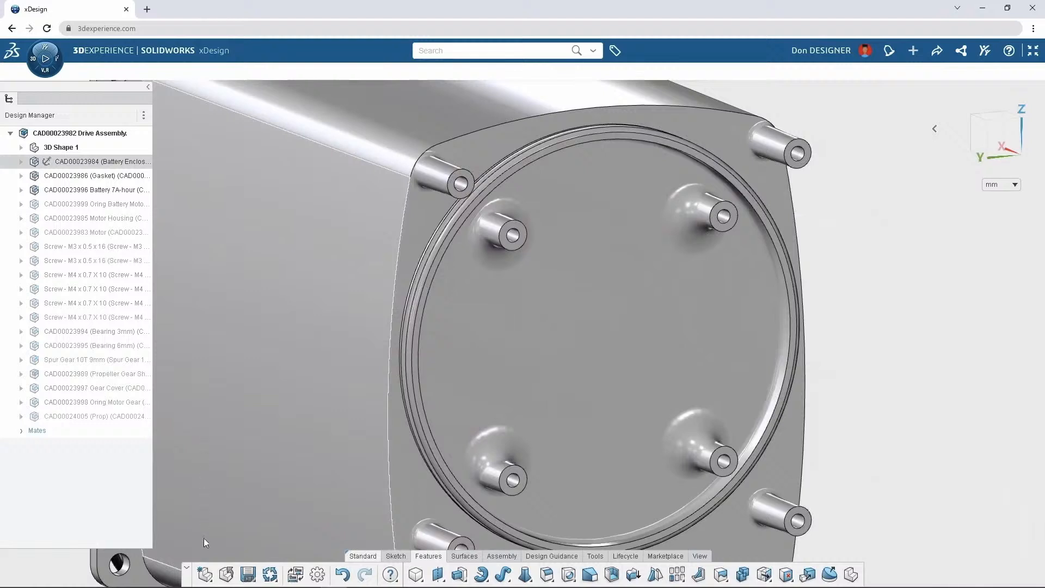
Import the Sea Scooter PCB into the Drive Assembly
left_click(210, 580)
left_click(212, 537)
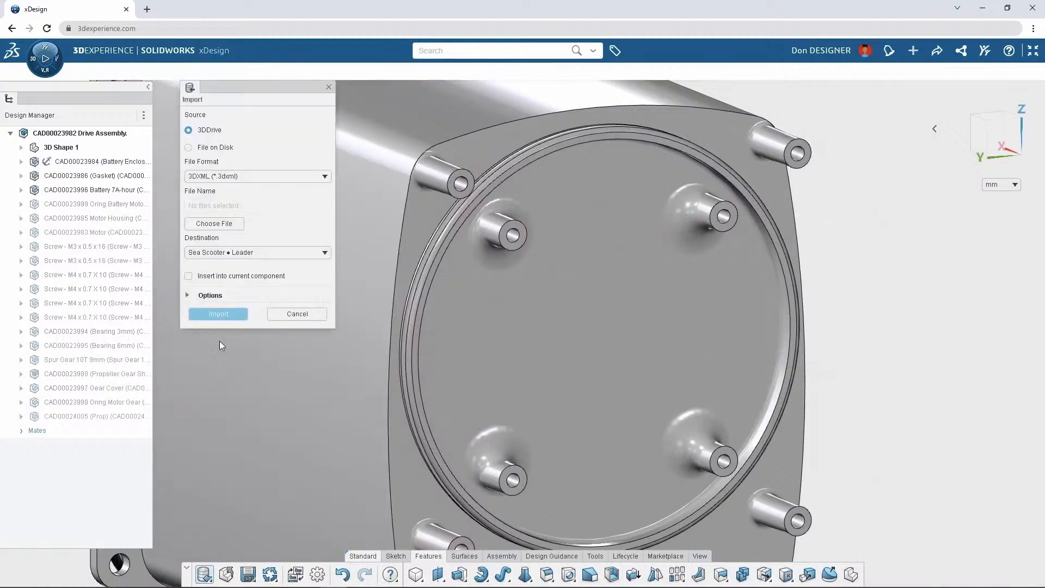
left_click(219, 177)
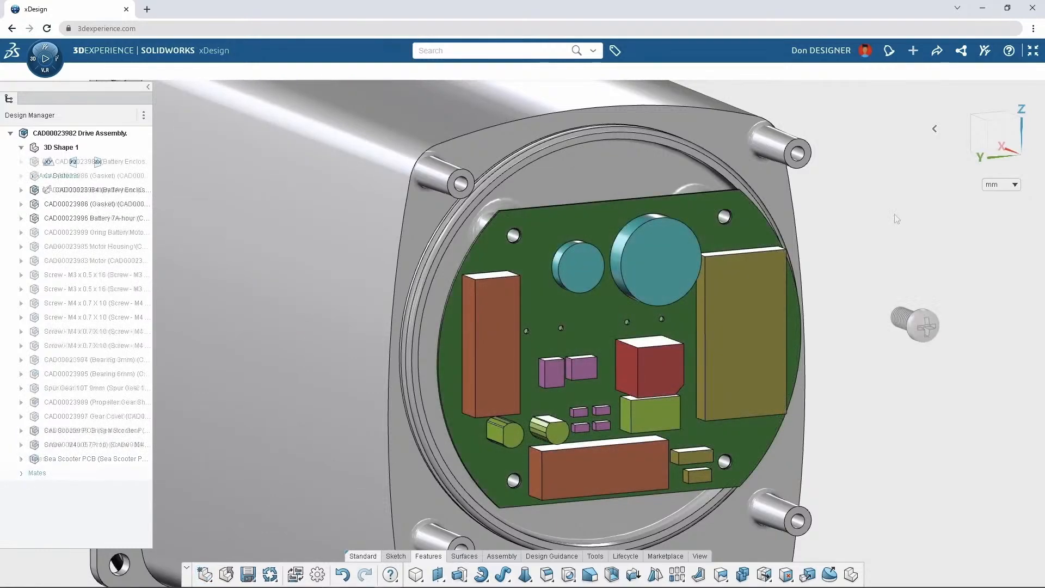
Place the M4 x 0.7 x 10 screw in a PCB corner hole and accept the suggested copies for the other three holes
left_click_drag(922, 326, 727, 219)
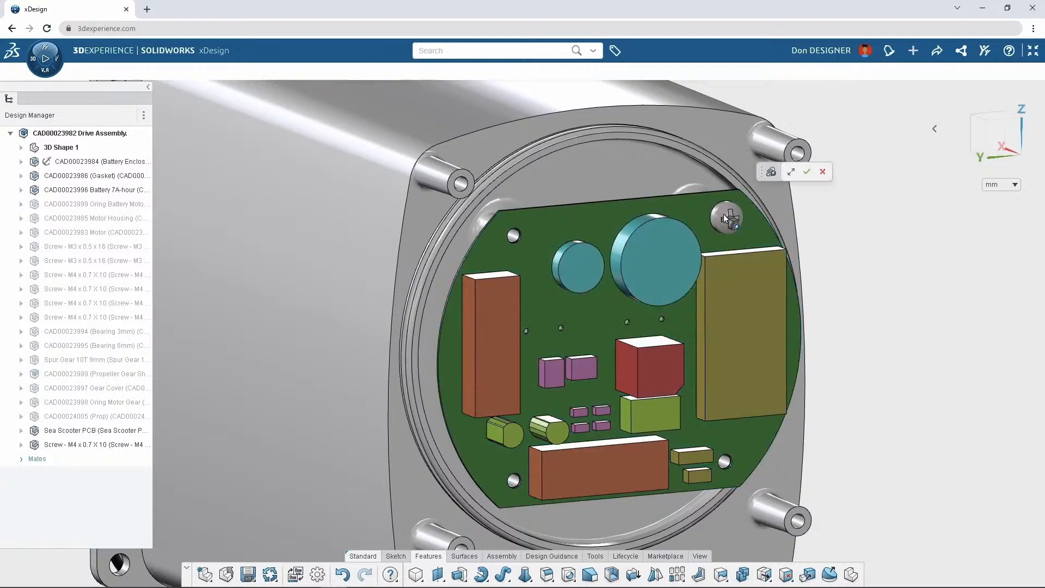
left_click(806, 172)
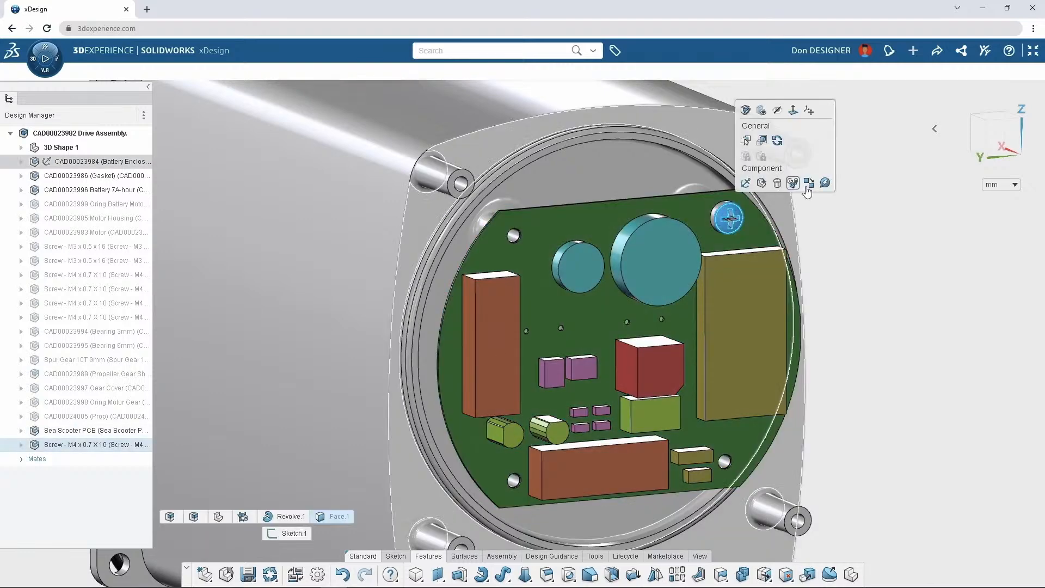
left_click(825, 184)
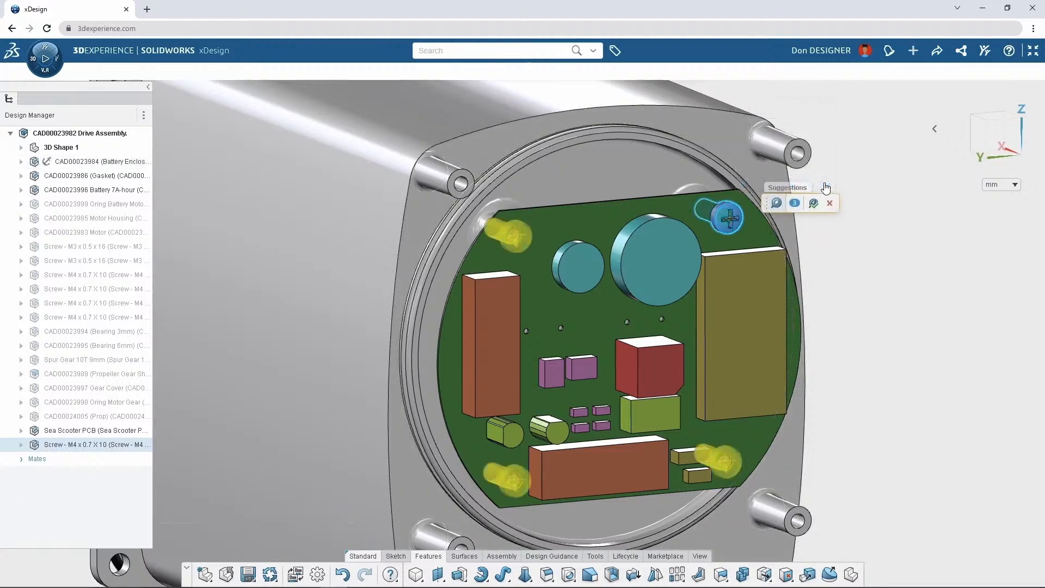
left_click(815, 202)
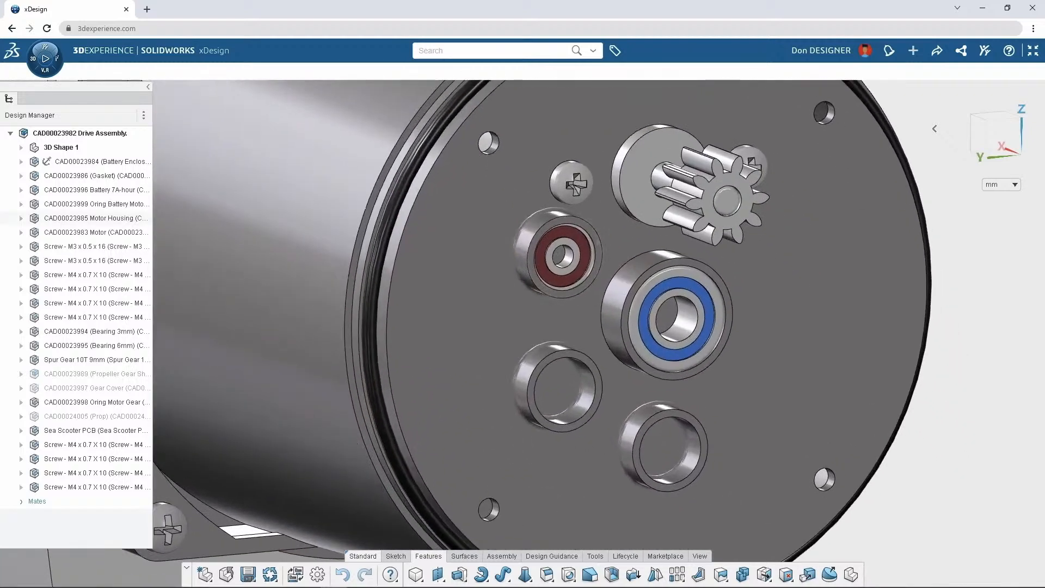
Copy the 3 mm bearing with its mates into the two empty housing seats, re-using the distance reference and replacing the concentric one
left_click(564, 255)
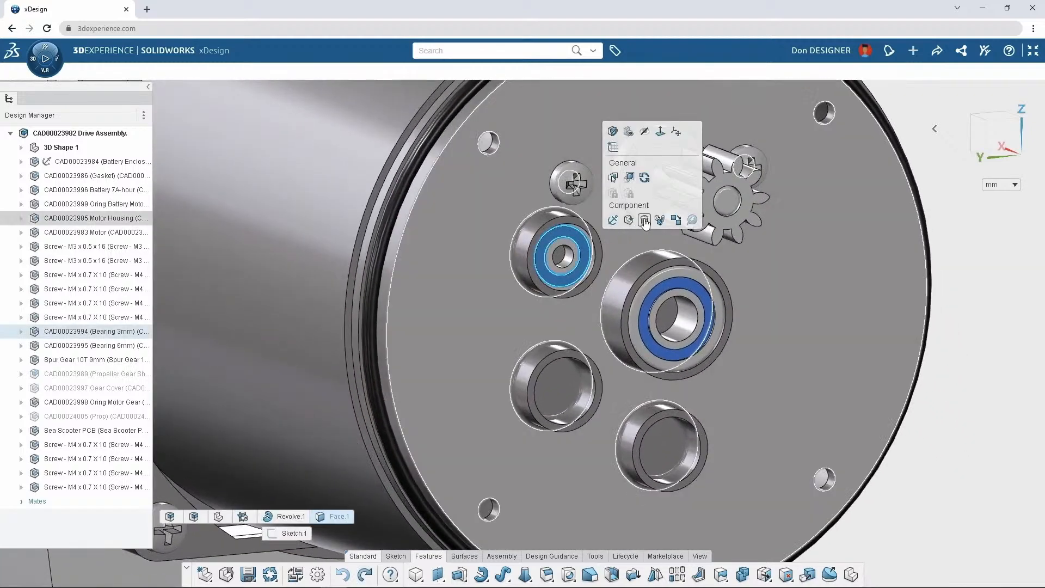
left_click(665, 222)
left_click(188, 227)
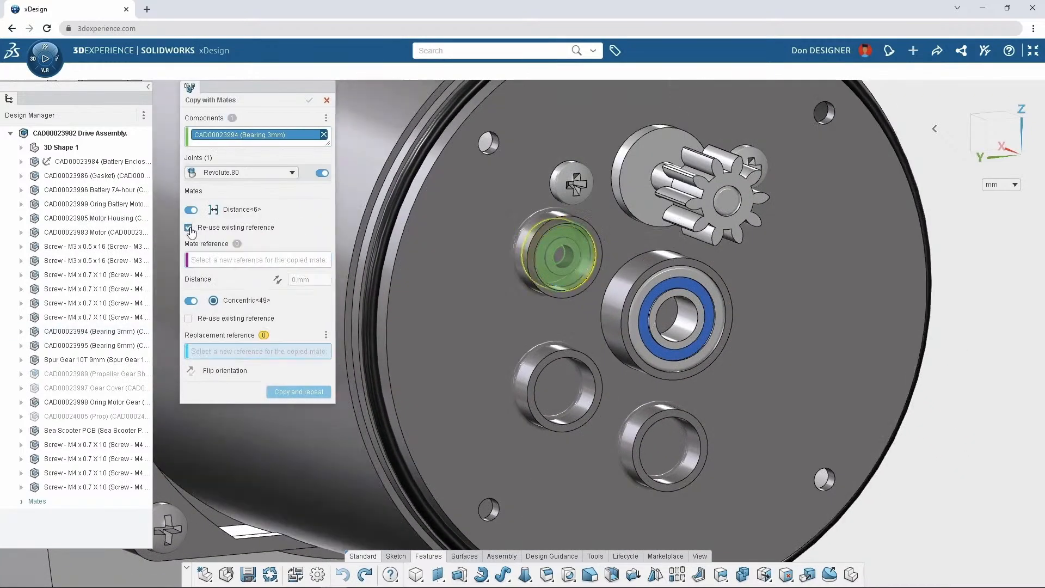
left_click(545, 376)
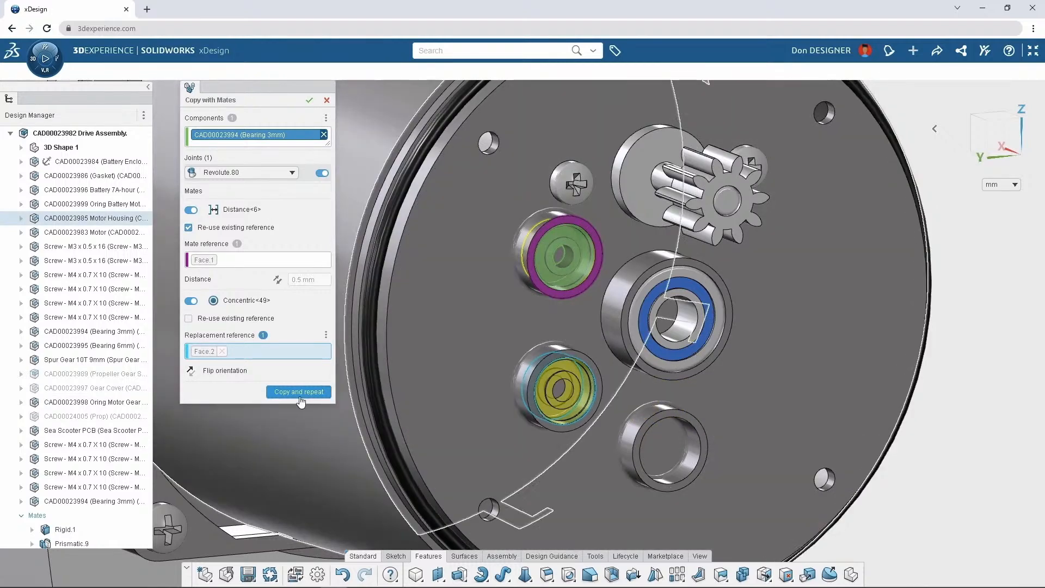
left_click(299, 392)
left_click(664, 449)
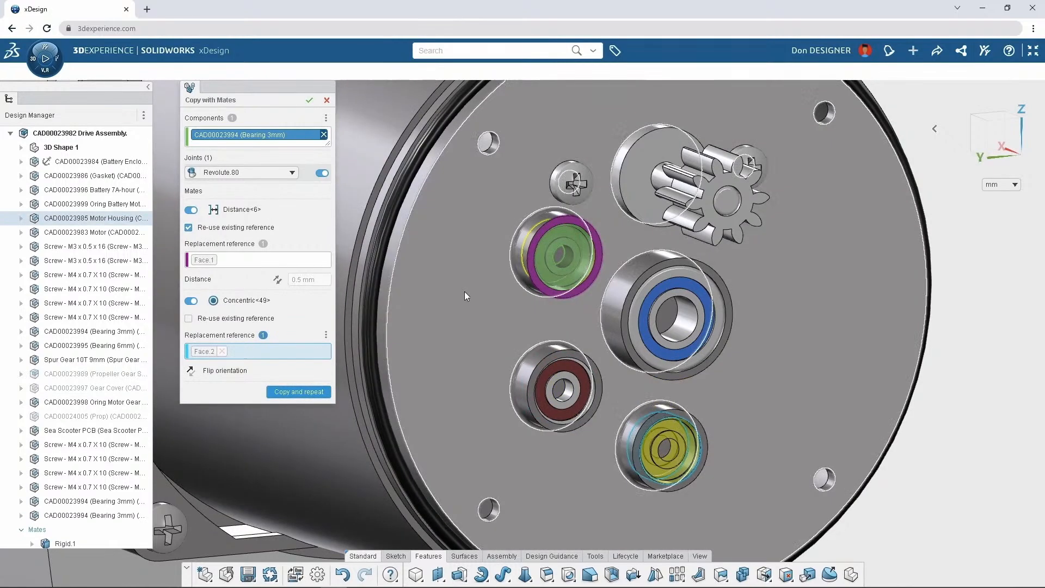
left_click(309, 101)
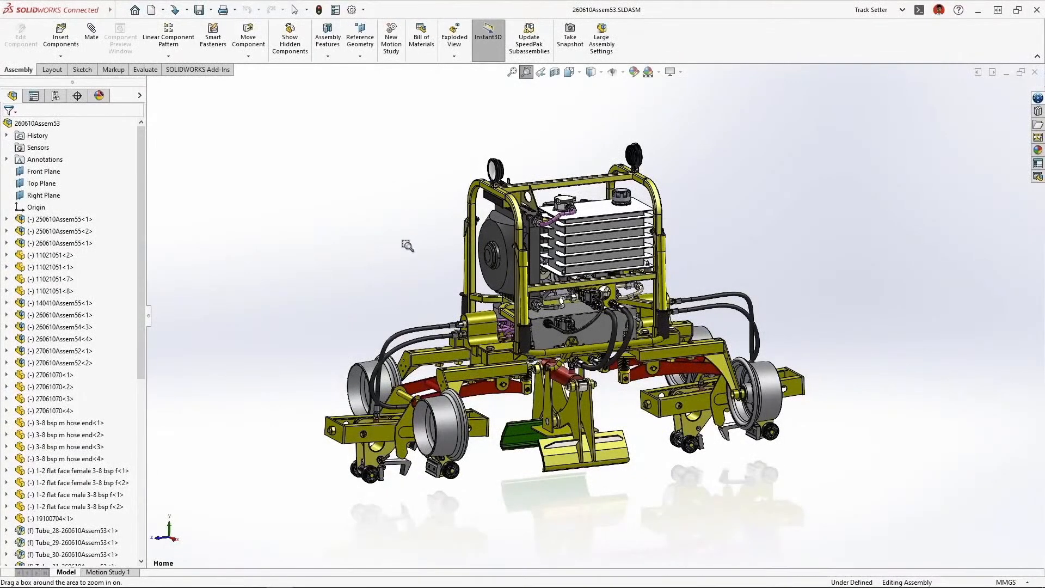
Switch to SOLIDWORKS Connected and open the Hydraulic Hose Guard part from the vehicle assembly
left_click_drag(408, 246, 495, 391)
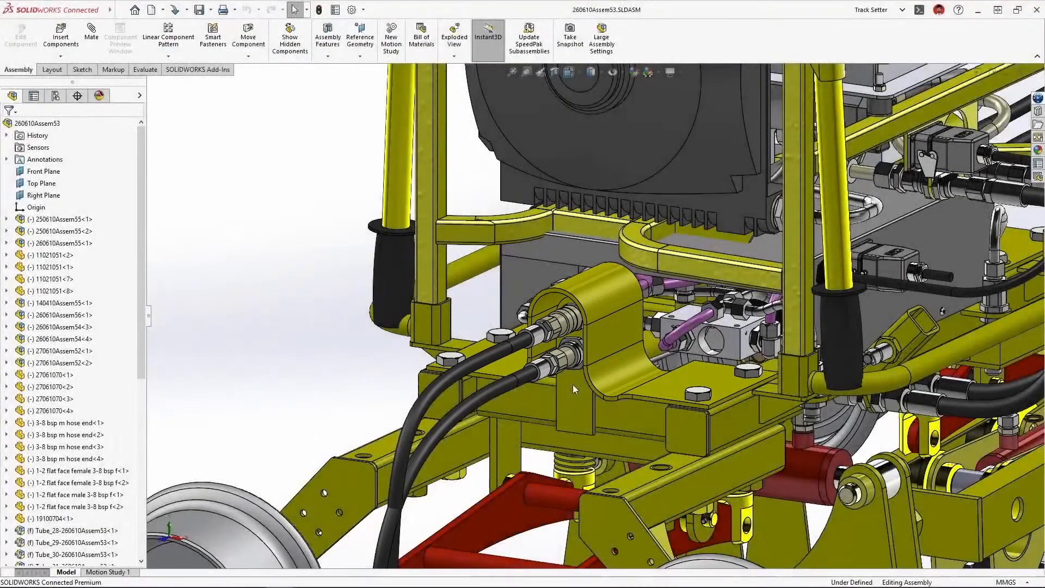
left_click(615, 322)
left_click(634, 271)
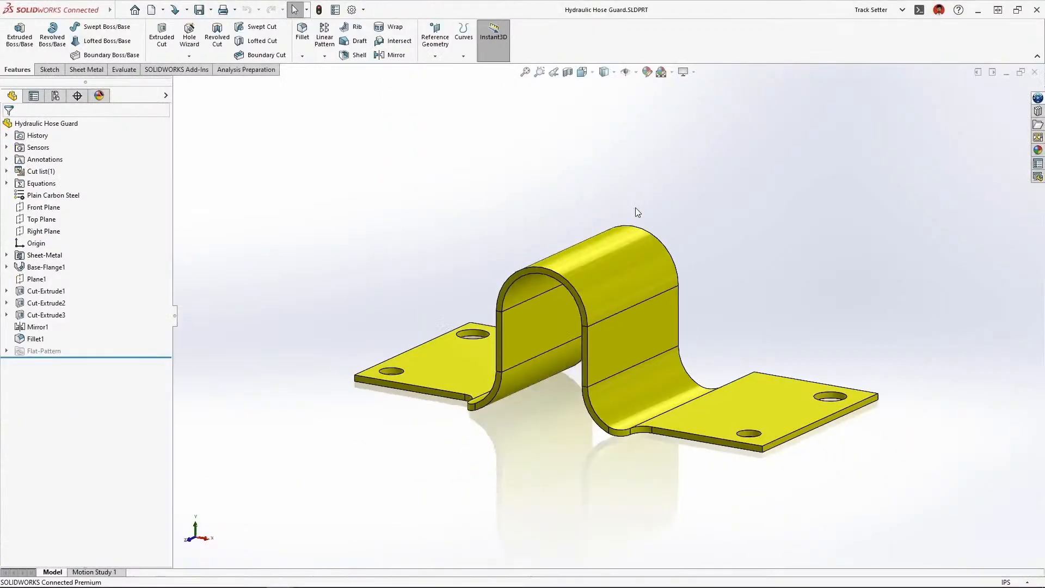
Edit the hose guard's base flange and set its Direction 2 depth to 3 in
left_click(628, 253)
left_click(673, 246)
left_click(690, 210)
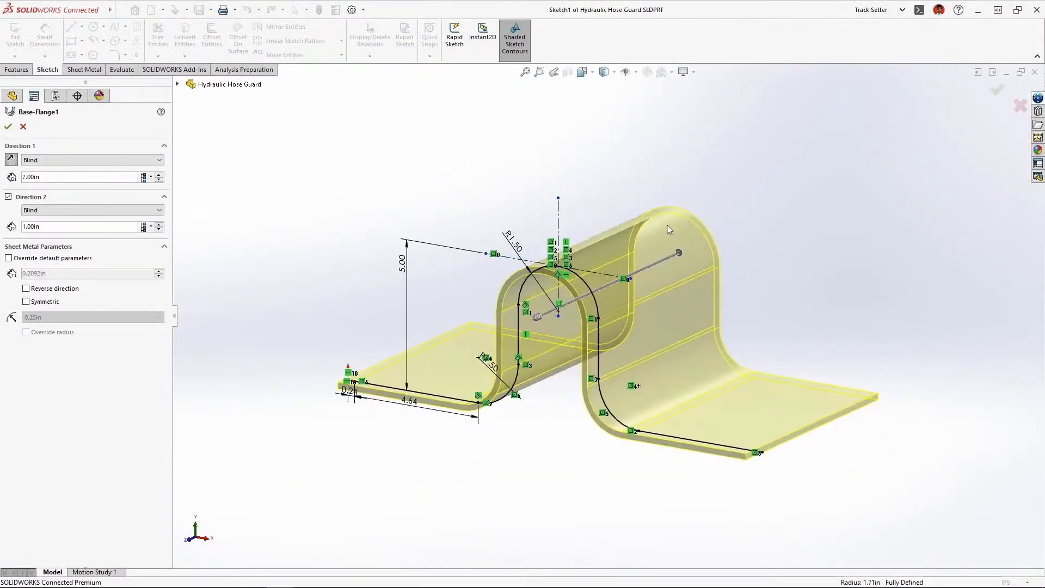
left_click(538, 316)
left_click_drag(541, 318, 510, 349)
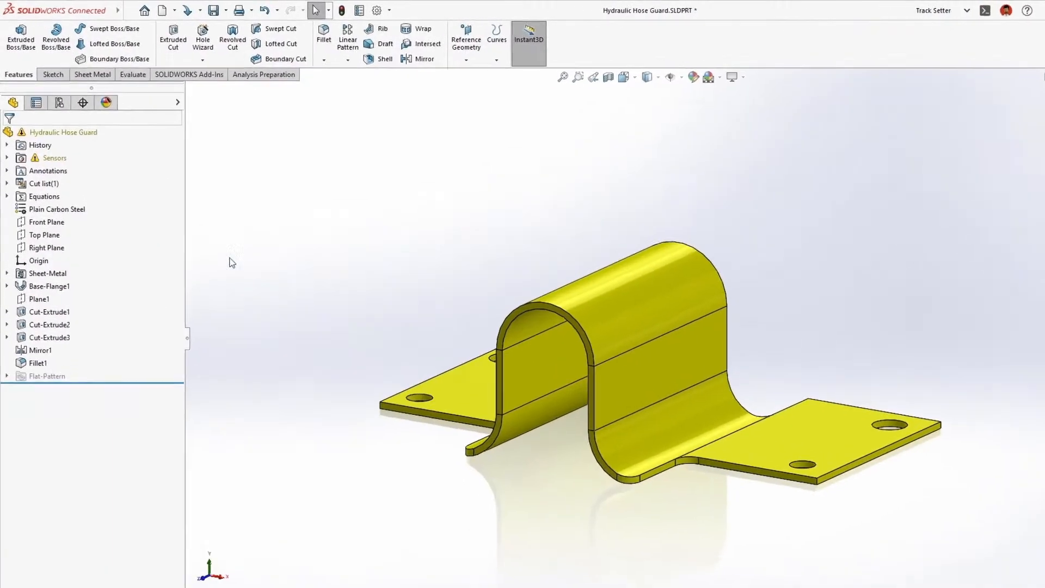
Examine the settings, available bounding box properties and alert condition of the Sheet Metal Bounding Box Width sensor
left_click(7, 158)
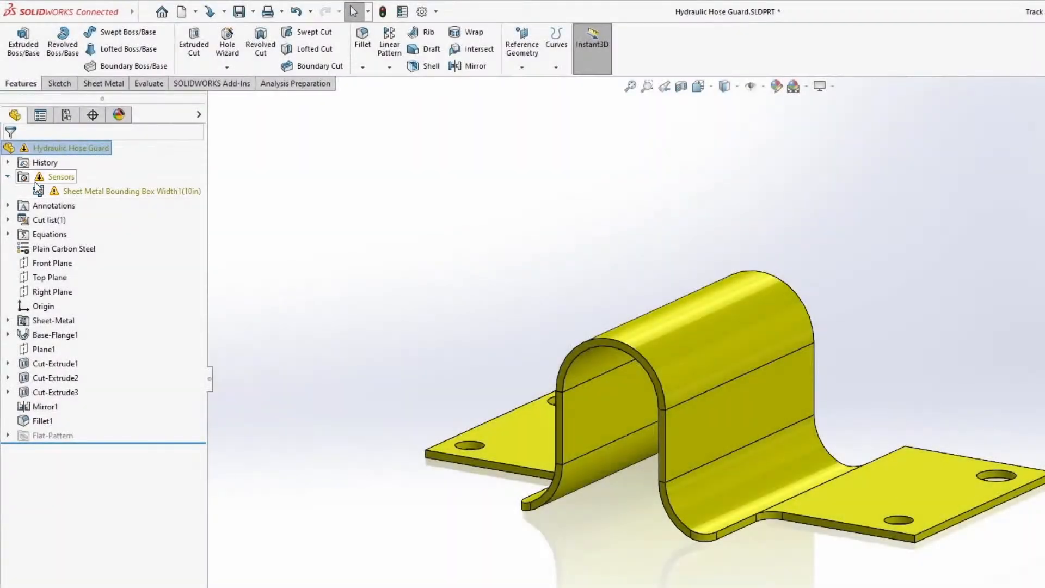
right_click(104, 191)
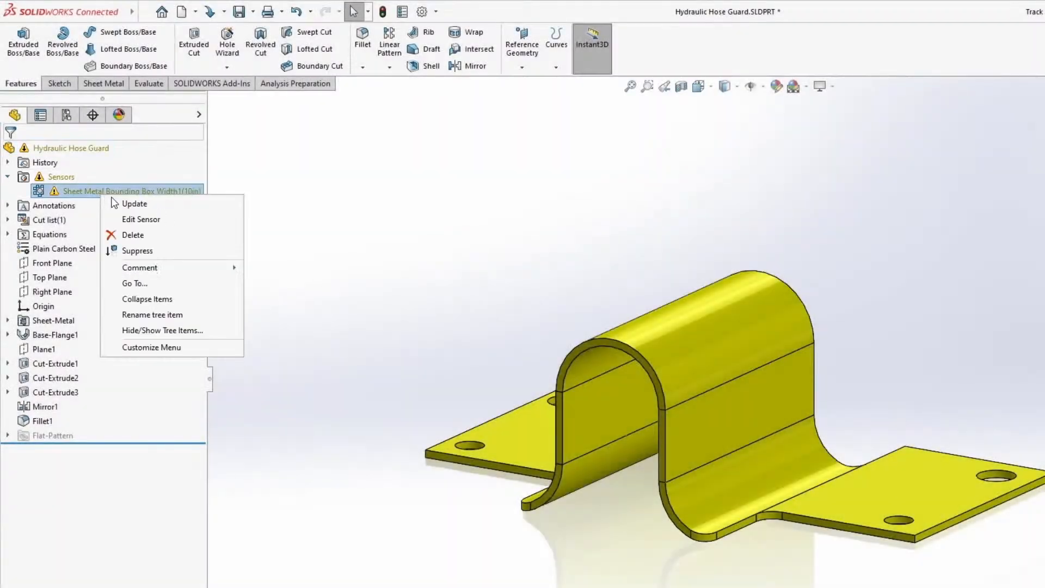
left_click(185, 220)
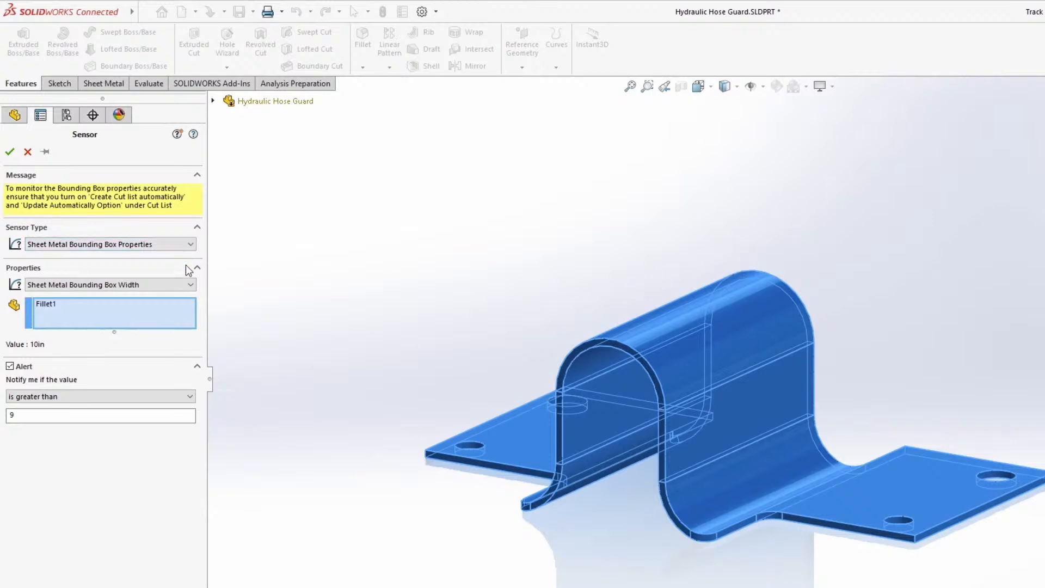
left_click(191, 285)
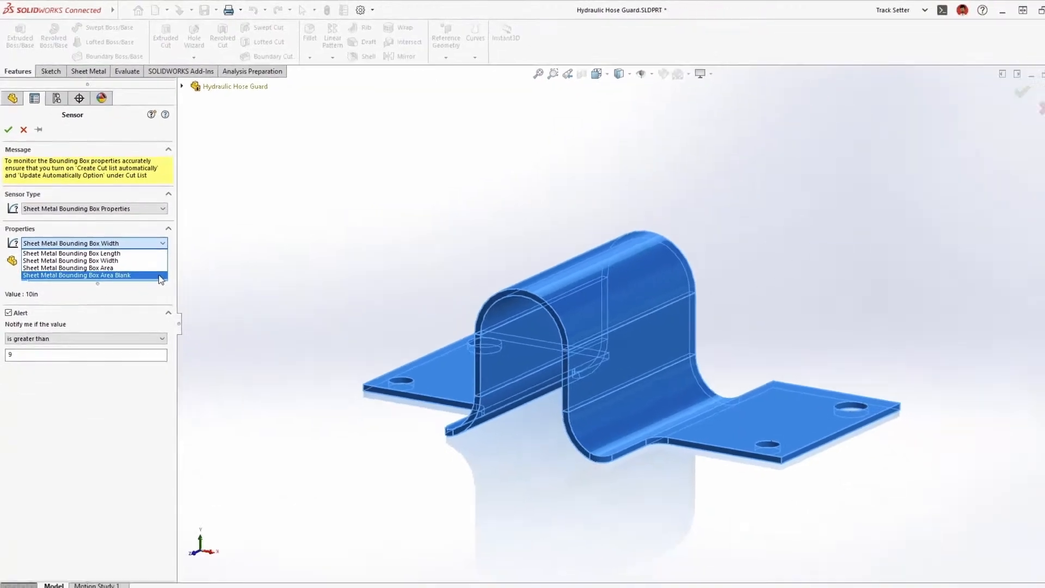
left_click(127, 258)
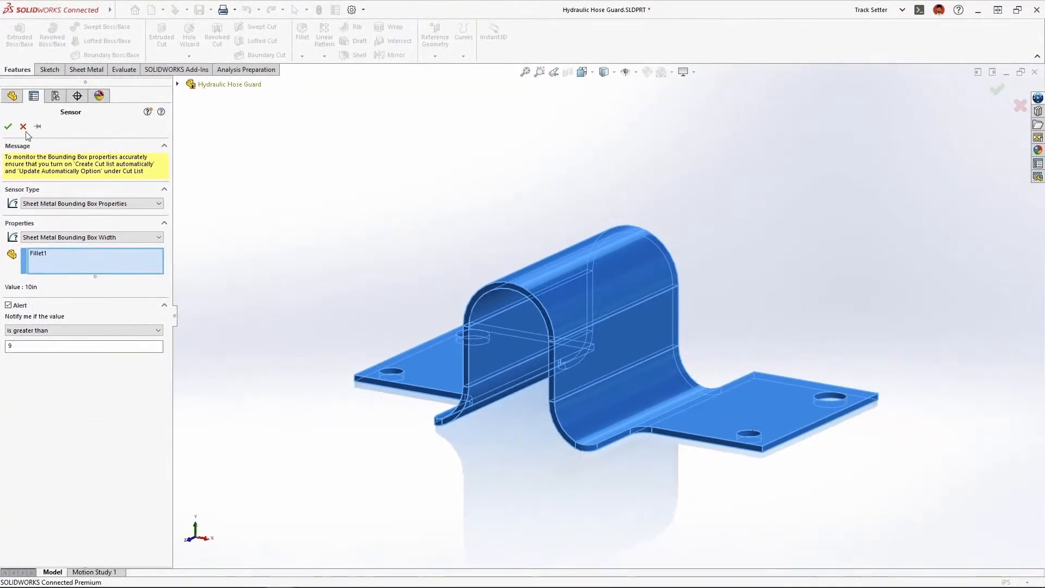
left_click(8, 126)
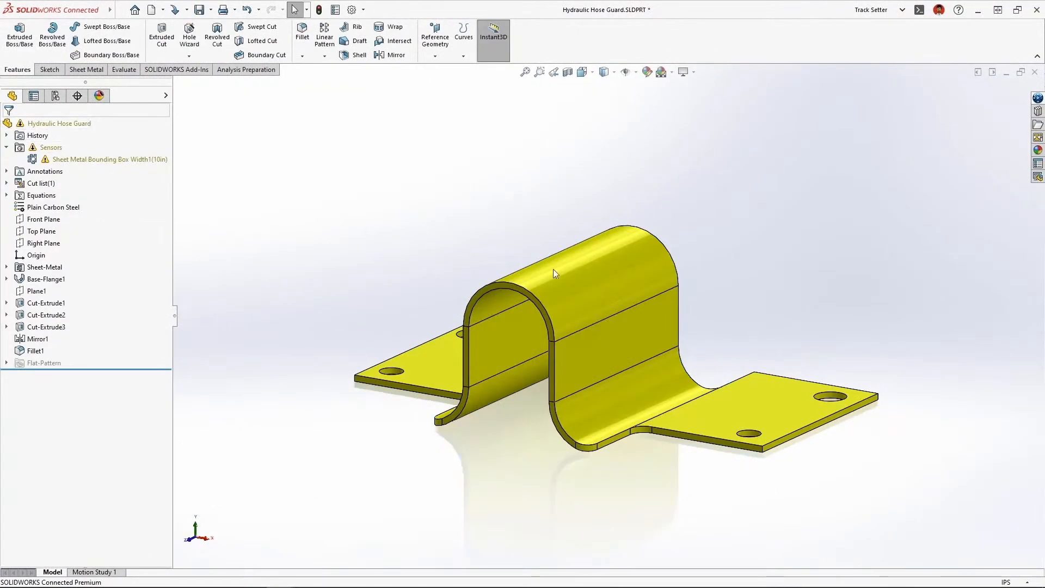
Edit the hose guard's base flange and set its Direction 2 depth to 2 in
left_click(604, 280)
left_click(618, 272)
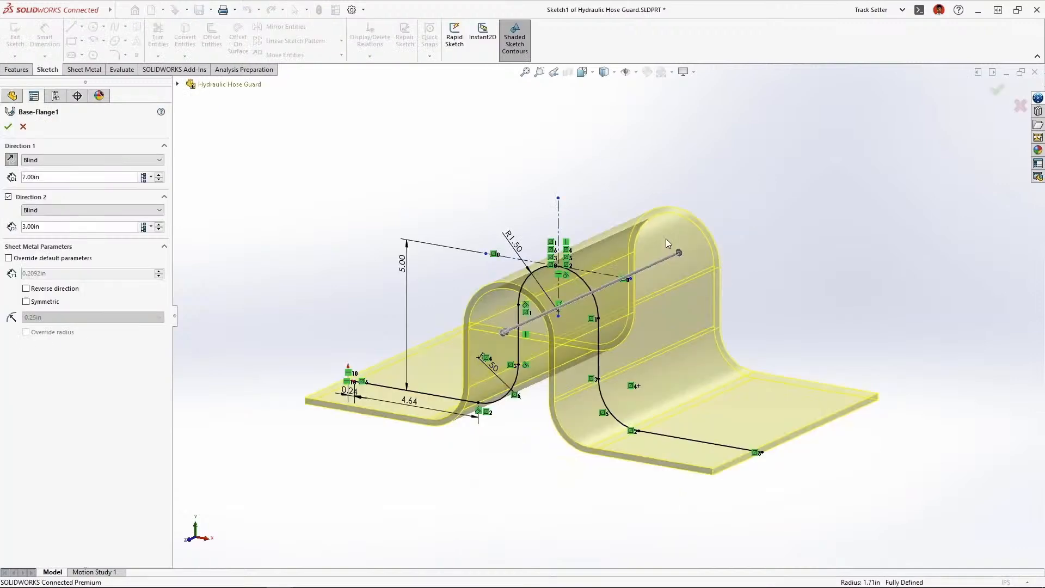
left_click(505, 332)
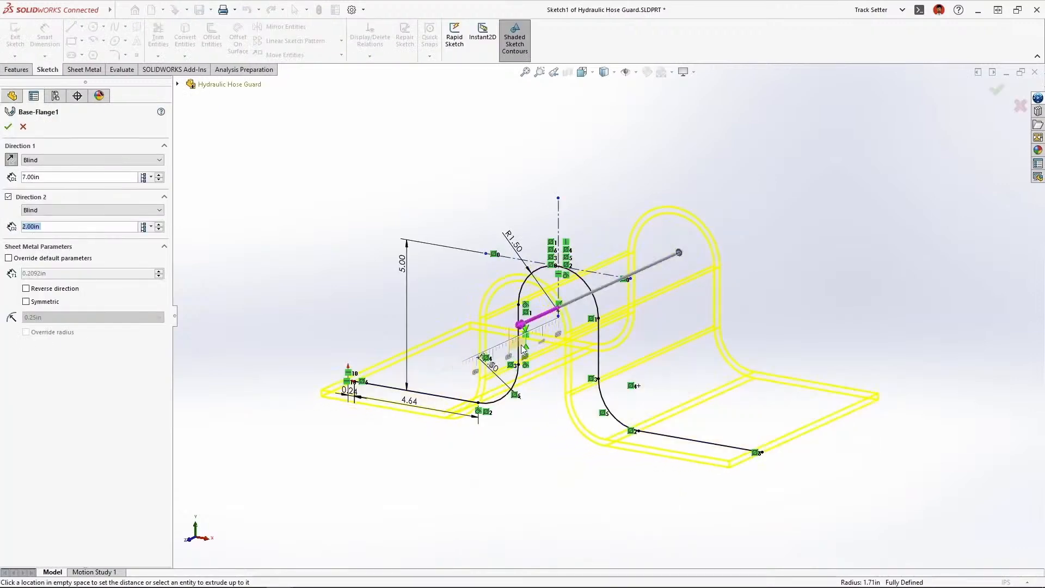
left_click(522, 343)
key("Return")
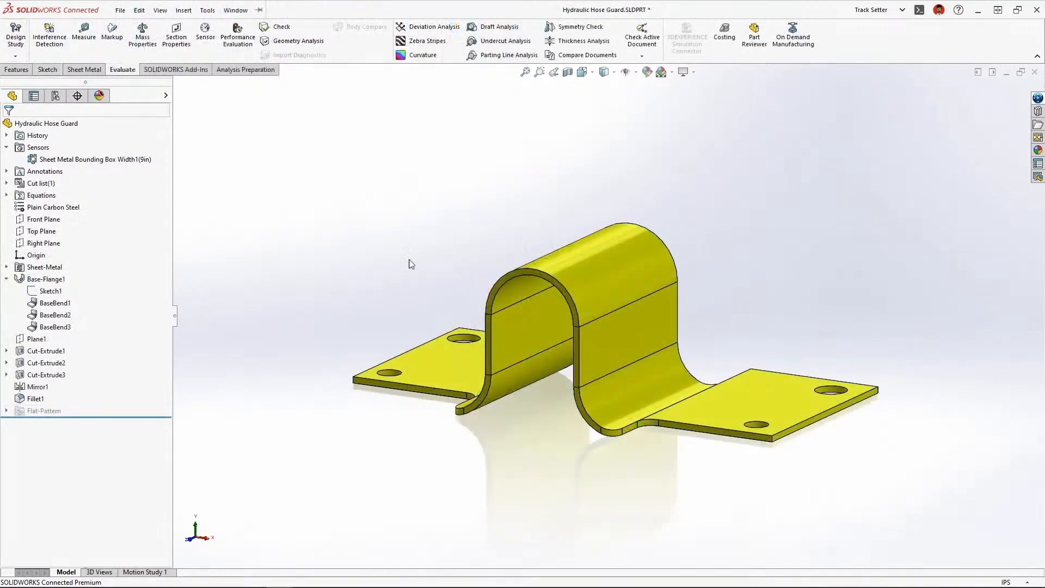
Measure the radii of the hose guard's lower bend face and the inner face of its top bend
left_click(84, 34)
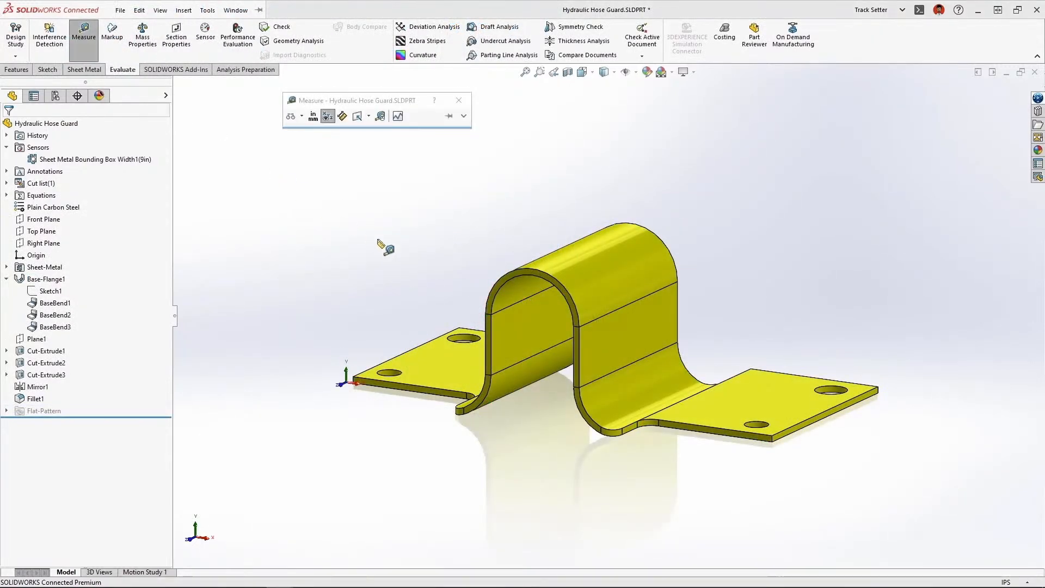
left_click(654, 372)
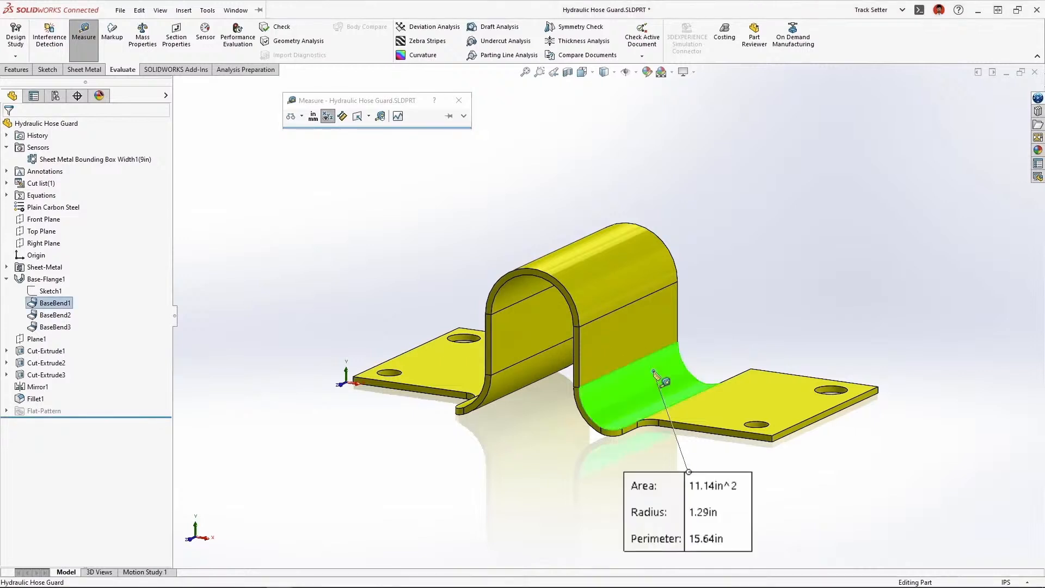
left_click(520, 289)
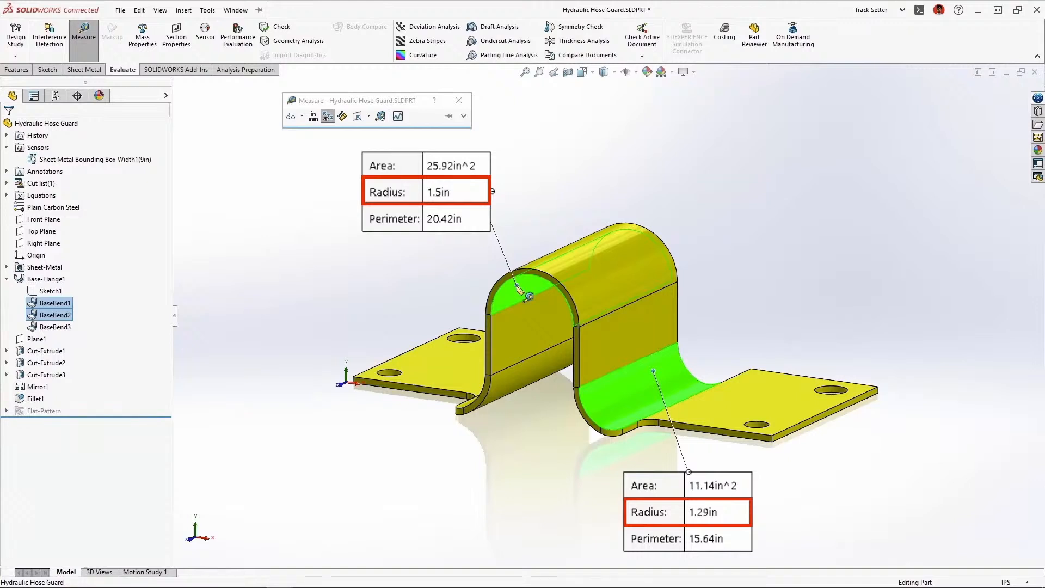
key("Escape")
Edit the base flange from its top bend face and enable Symmetric sheet metal thickness
left_click(517, 285)
key("d")
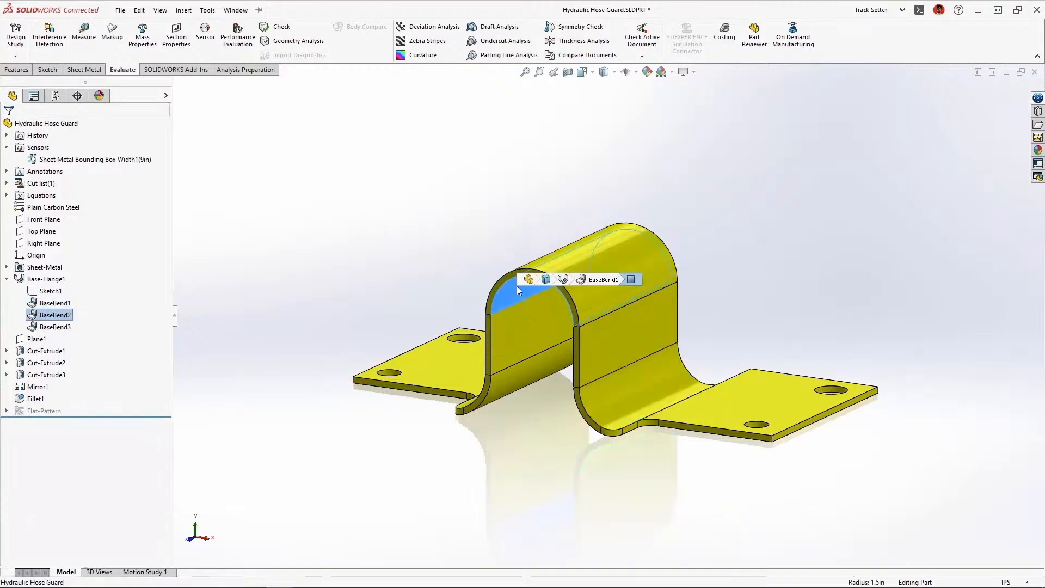
left_click(559, 280)
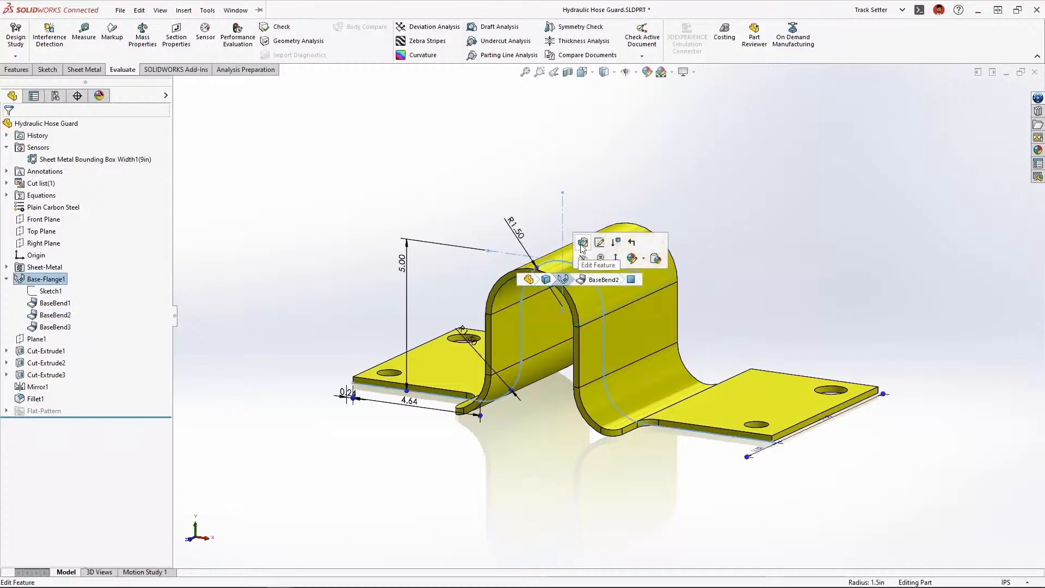
left_click(582, 251)
left_click(26, 301)
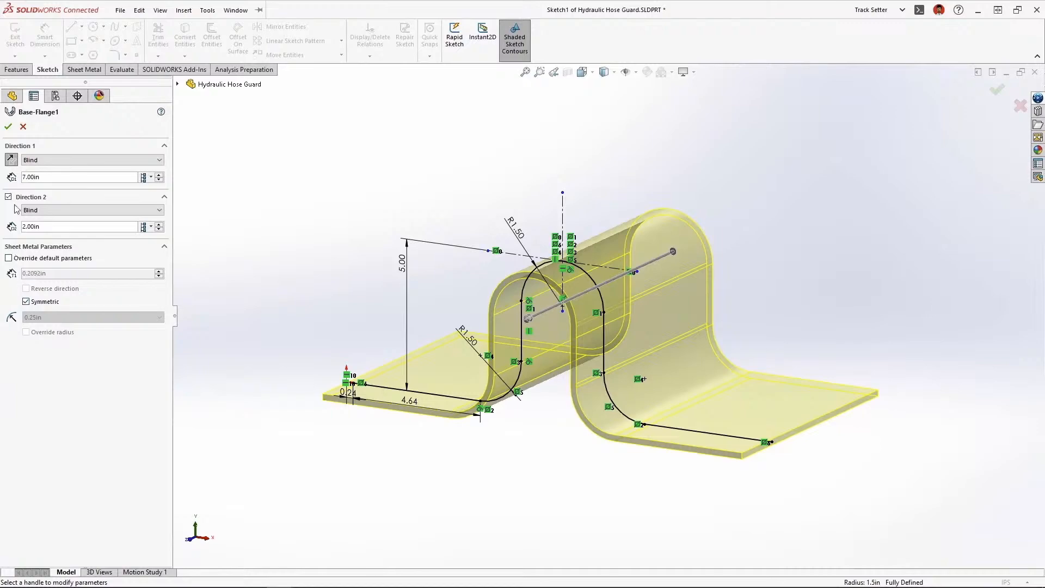
left_click(8, 126)
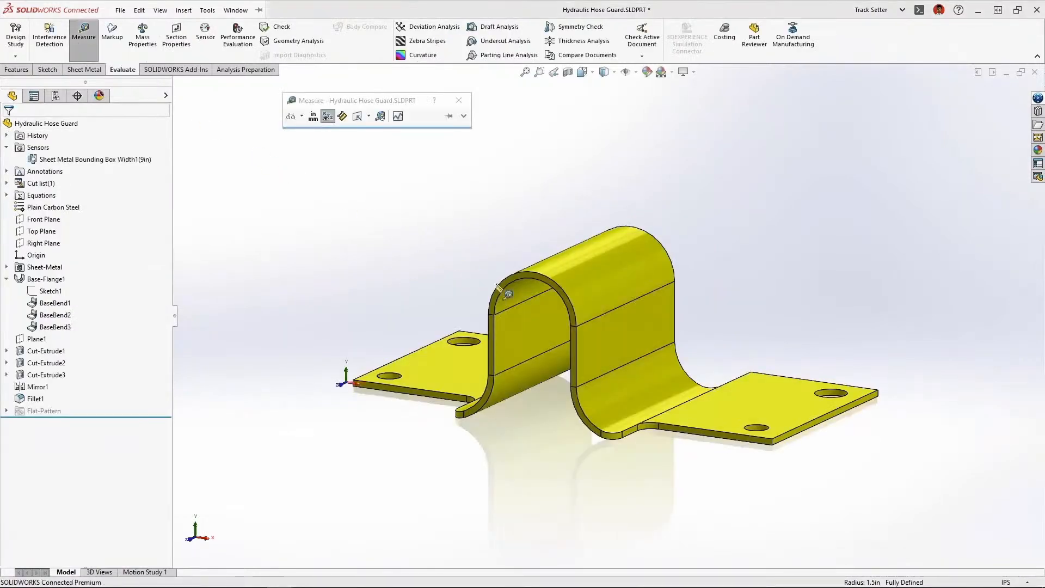
Measure the lower and top bend radii again to compare them with symmetric thickness applied
left_click(662, 372)
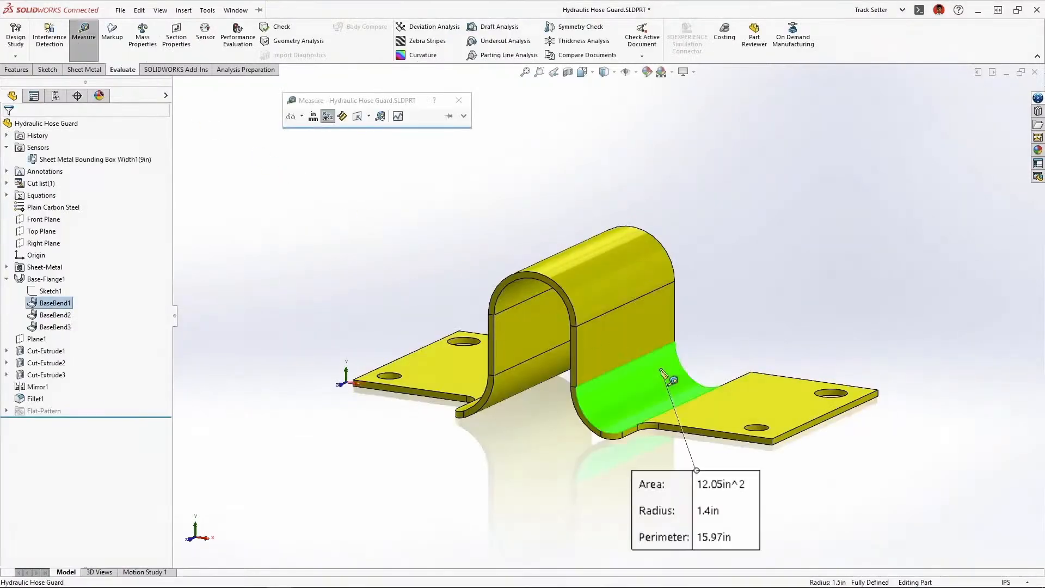
left_click(526, 292)
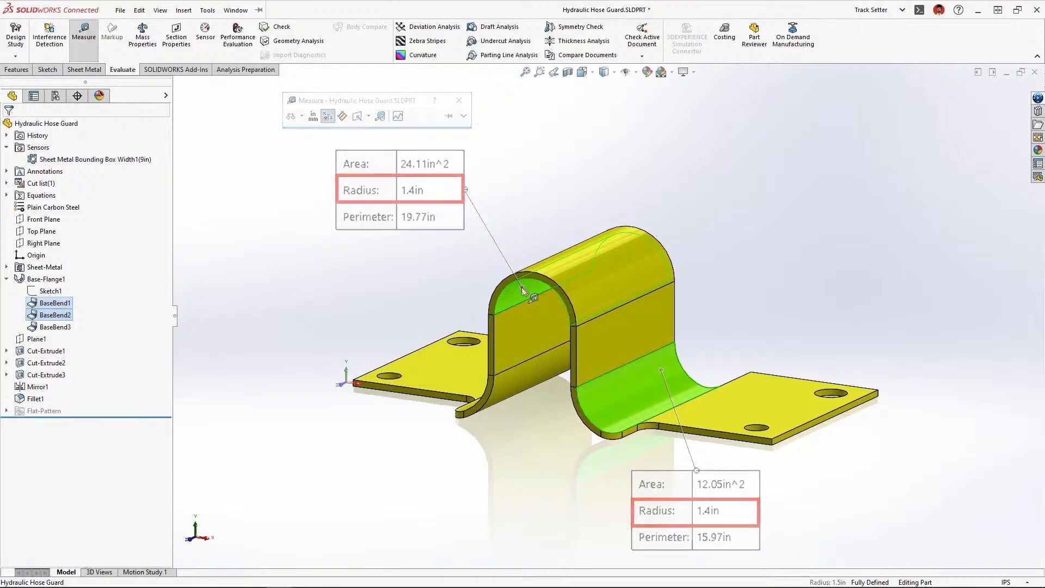
Select the inner face of the hose guard's top bend and open the part's associated drawing
left_click(521, 286)
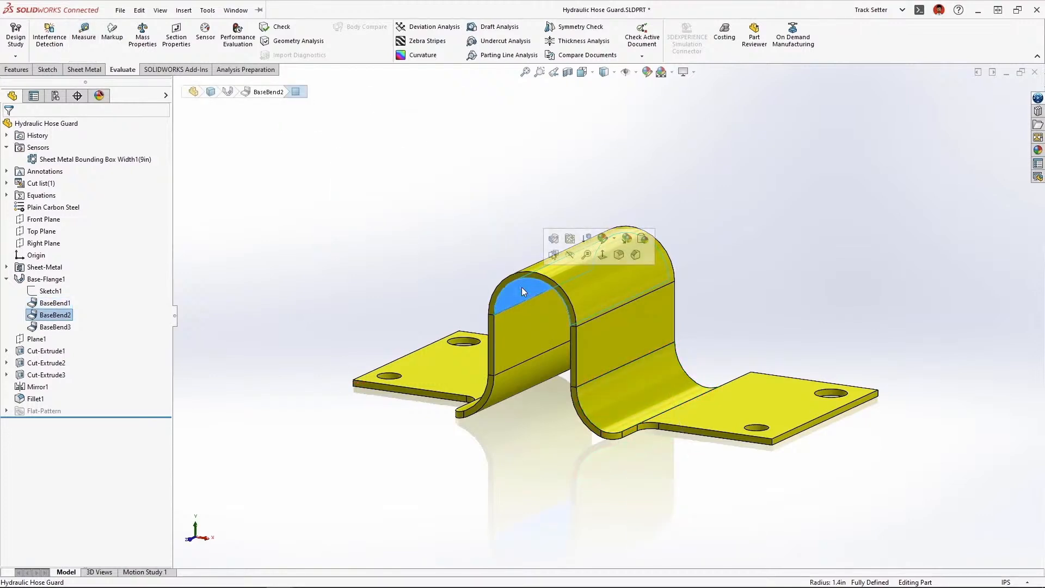
left_click(570, 240)
left_click(569, 240)
Add a Cut List Properties annotation to the hose guard's flat pattern view, placed above and beside the flange
right_click(570, 240)
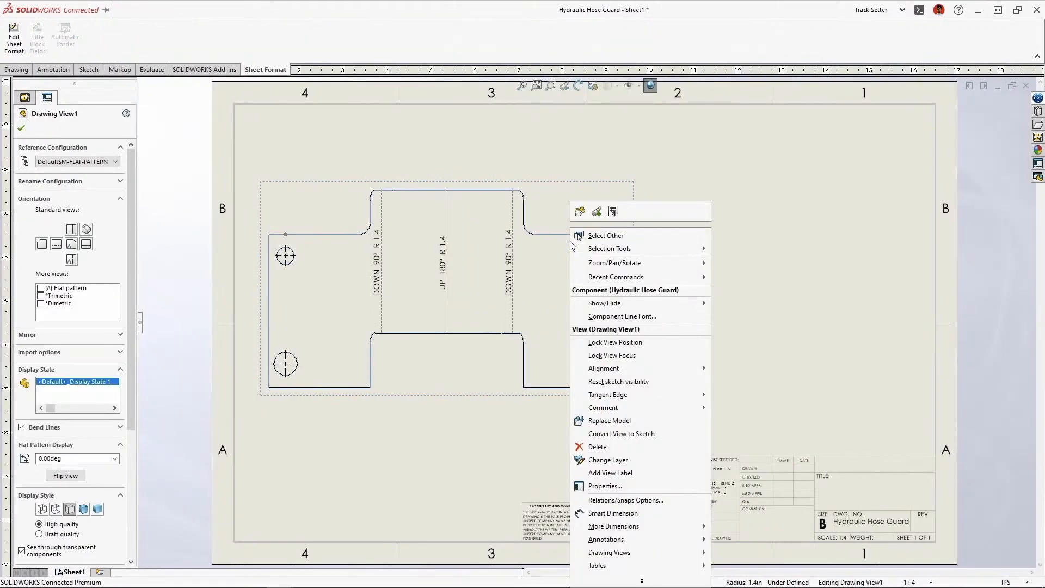
mouse_move(670, 539)
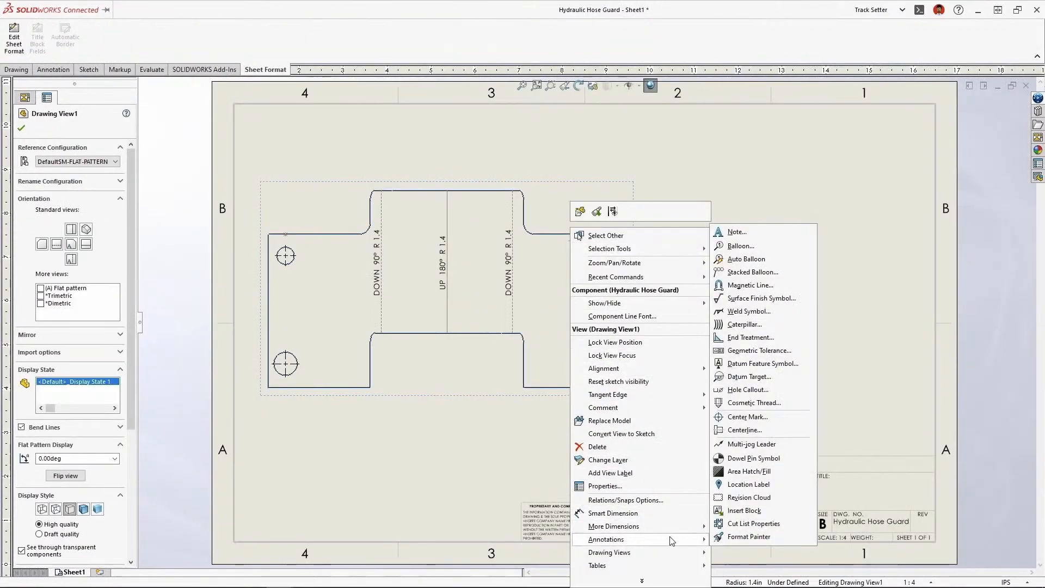
left_click(794, 529)
left_click(711, 218)
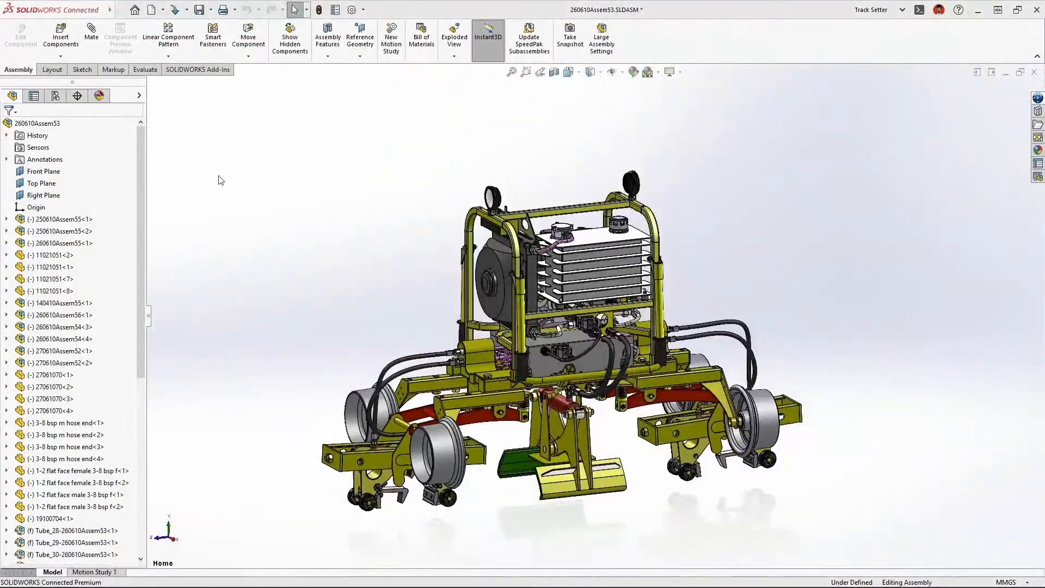
Find the Crate component in the 260610Assem53 assembly and edit it in context
left_click_drag(142, 219, 143, 391)
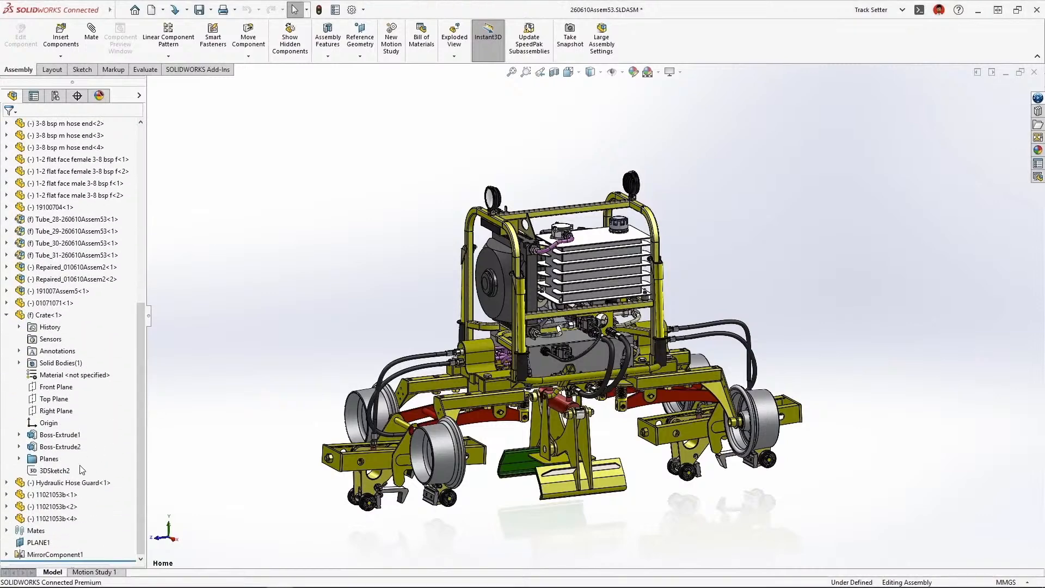
left_click(48, 314)
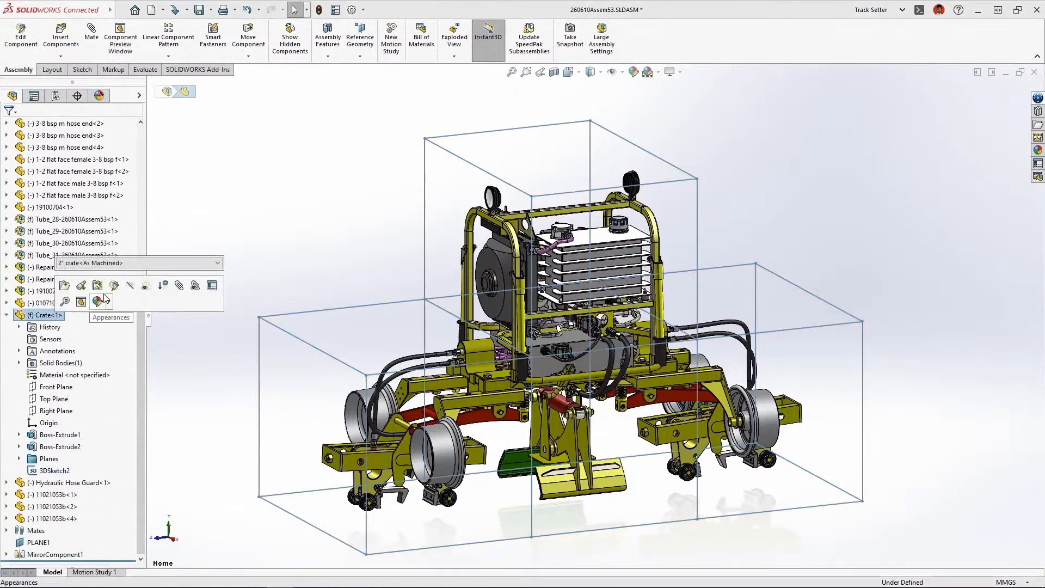
left_click(114, 286)
Start a structure system in the crate and create primary members along the line segments of 3DSketch2
left_click(190, 59)
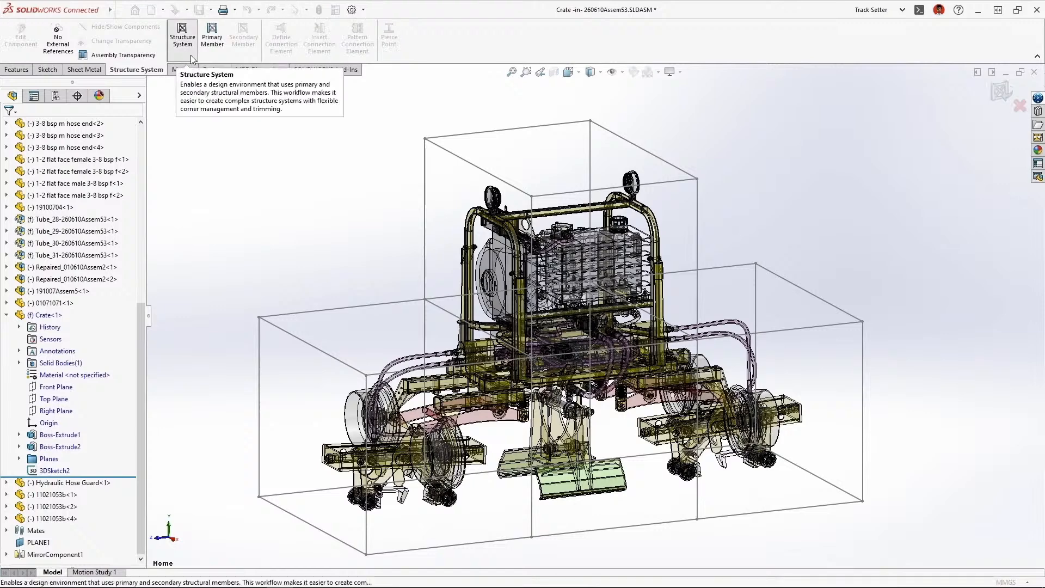
left_click(215, 54)
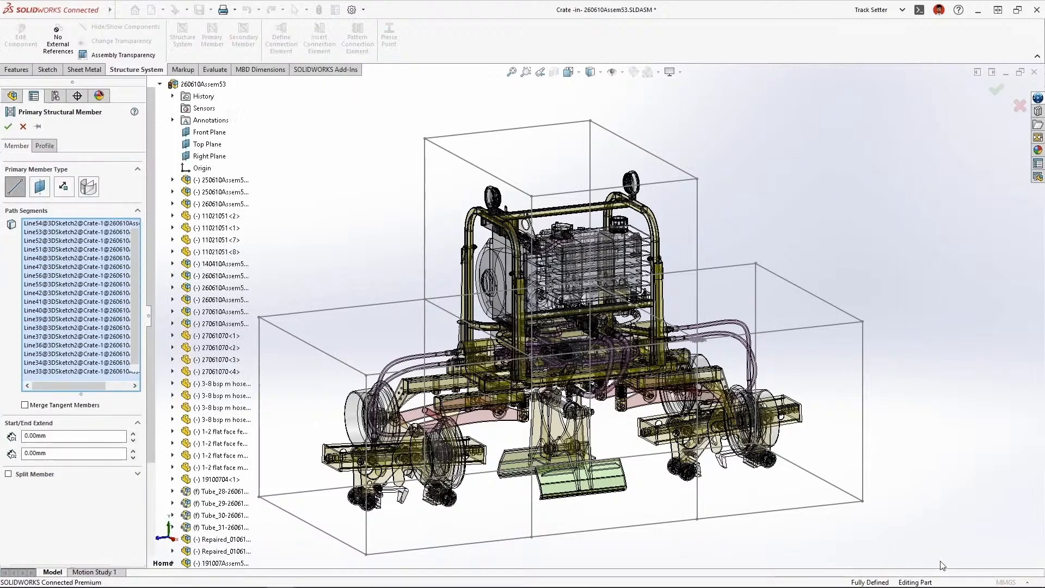
key("Return")
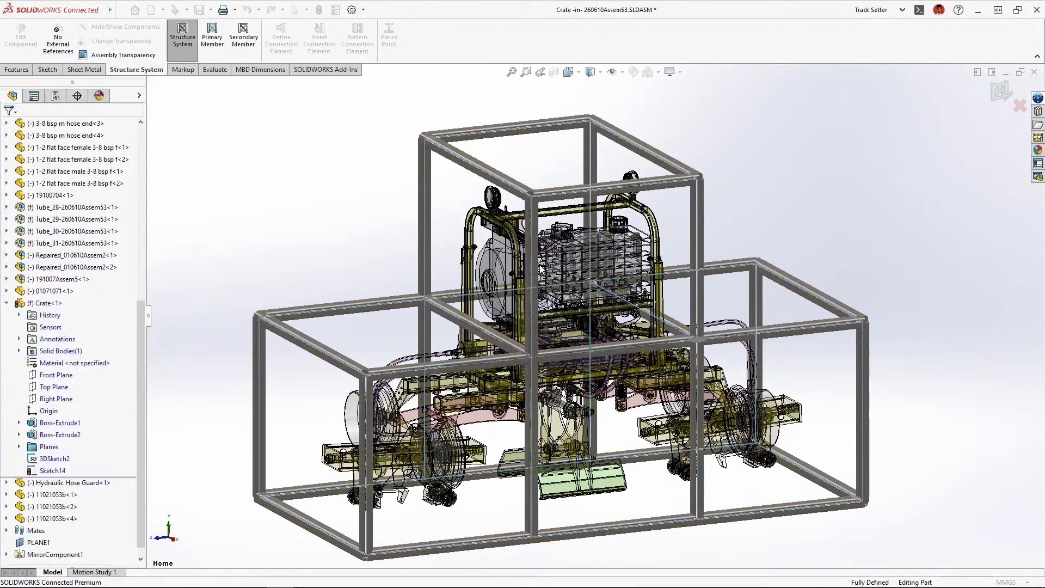
Add secondary members between the crate's lower uprights all around at Plane12, and finish the structure system
left_click(245, 45)
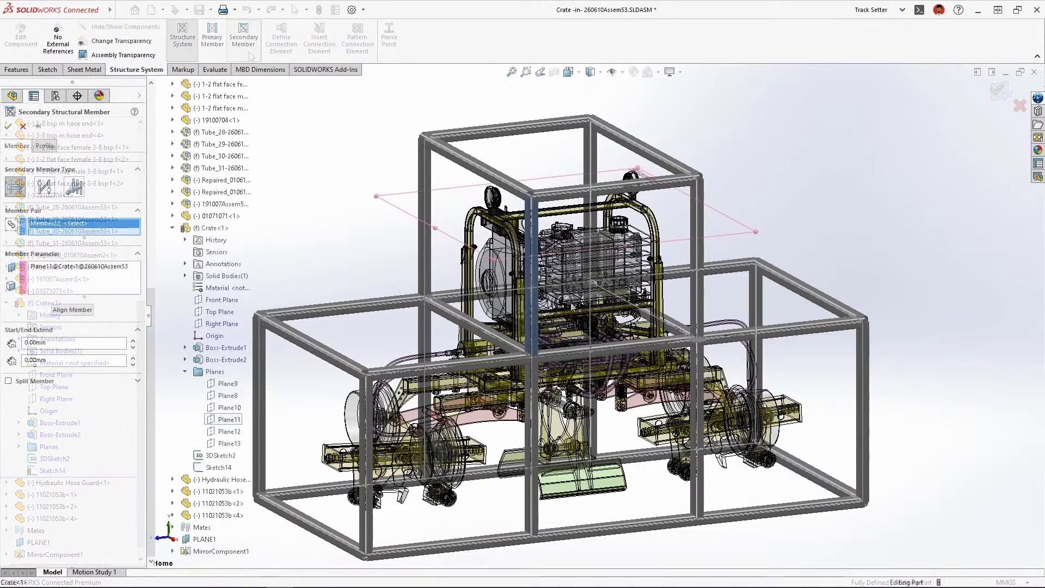
left_click(692, 295)
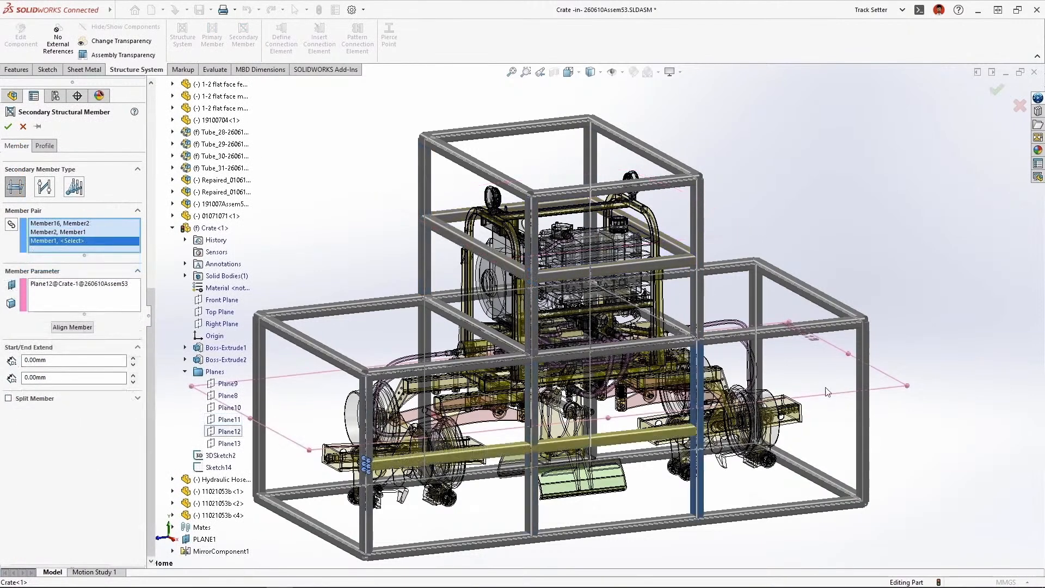
left_click(862, 385)
left_click(756, 354)
left_click(591, 329)
left_click(424, 342)
left_click(260, 381)
left_click(364, 420)
key("Return")
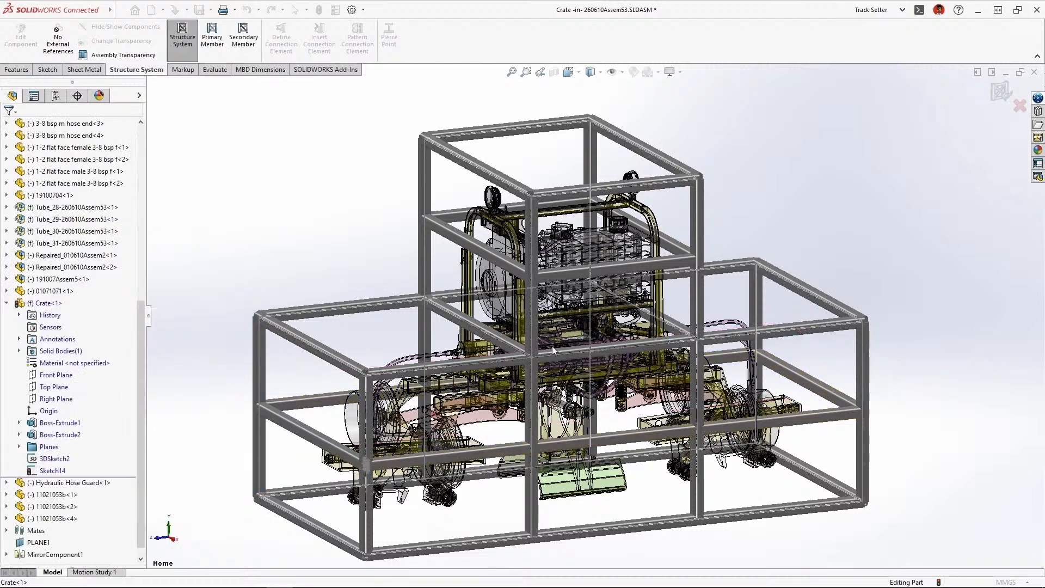
left_click(1002, 91)
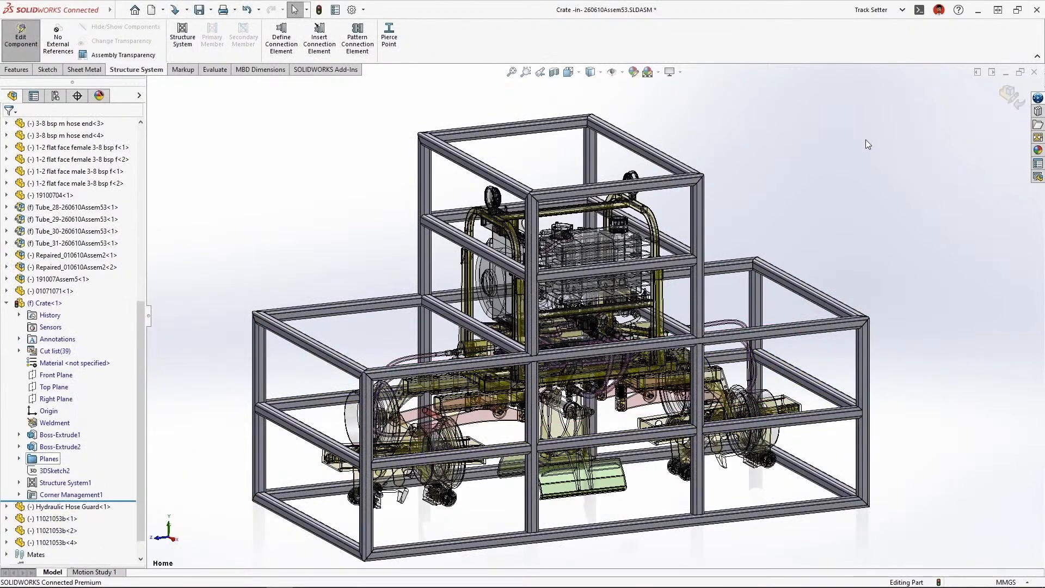
Inspect the crate's near upper corner, edit Corner Management and group all corners similar to that one
left_click(525, 71)
left_click_drag(307, 352, 414, 406)
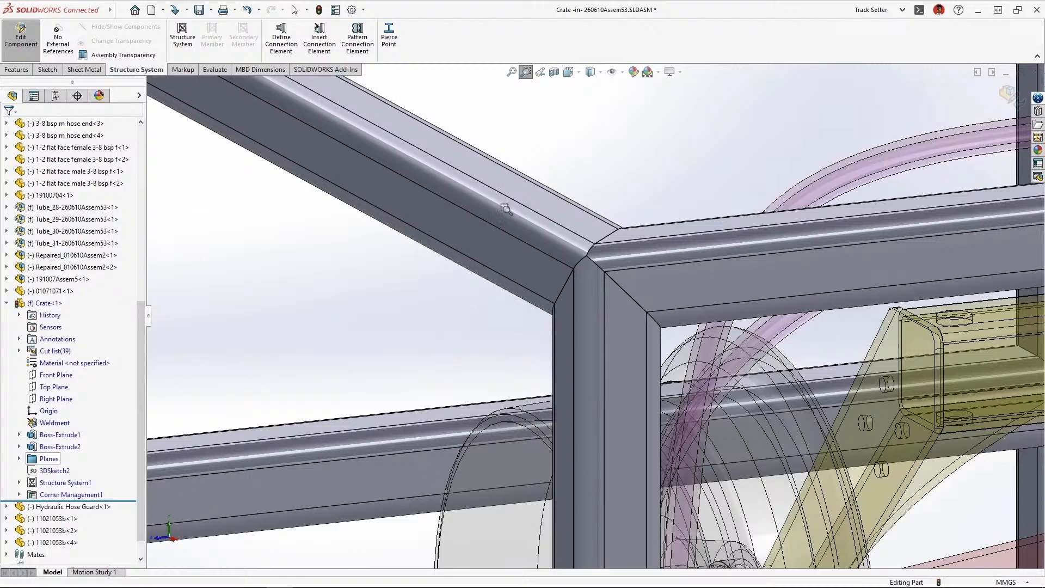
left_click(544, 74)
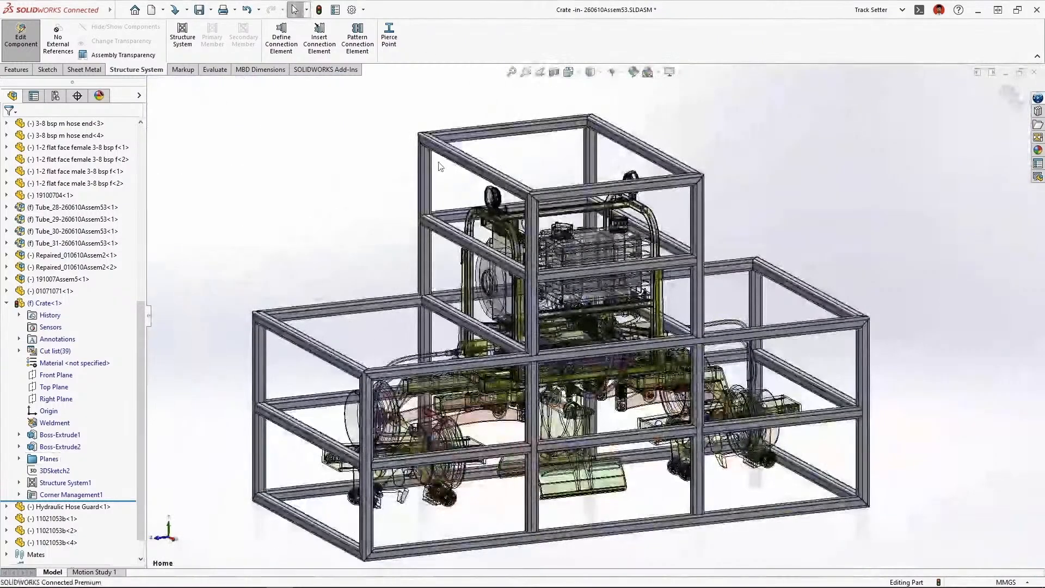
right_click(54, 491)
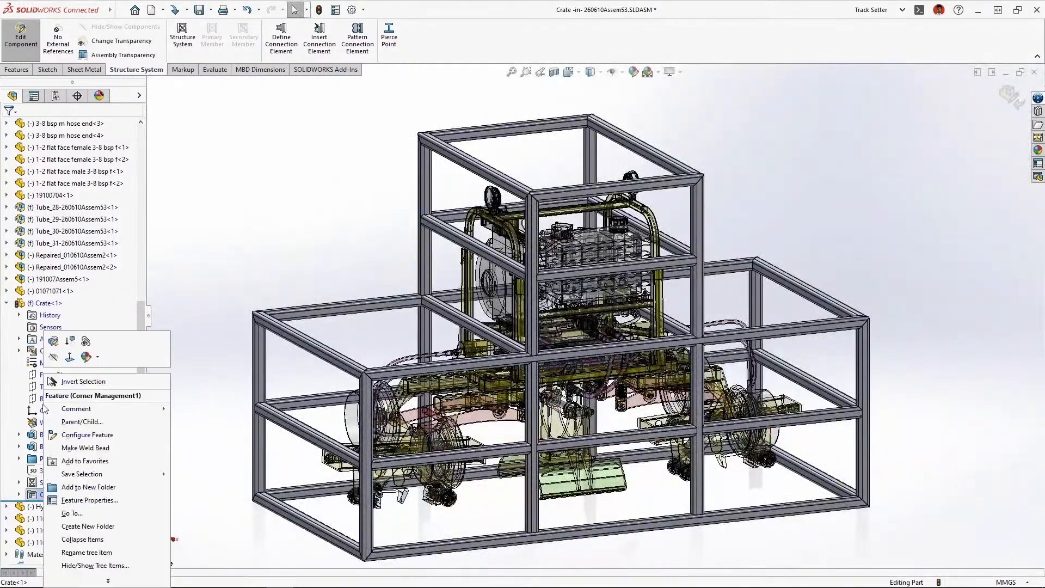
left_click(58, 347)
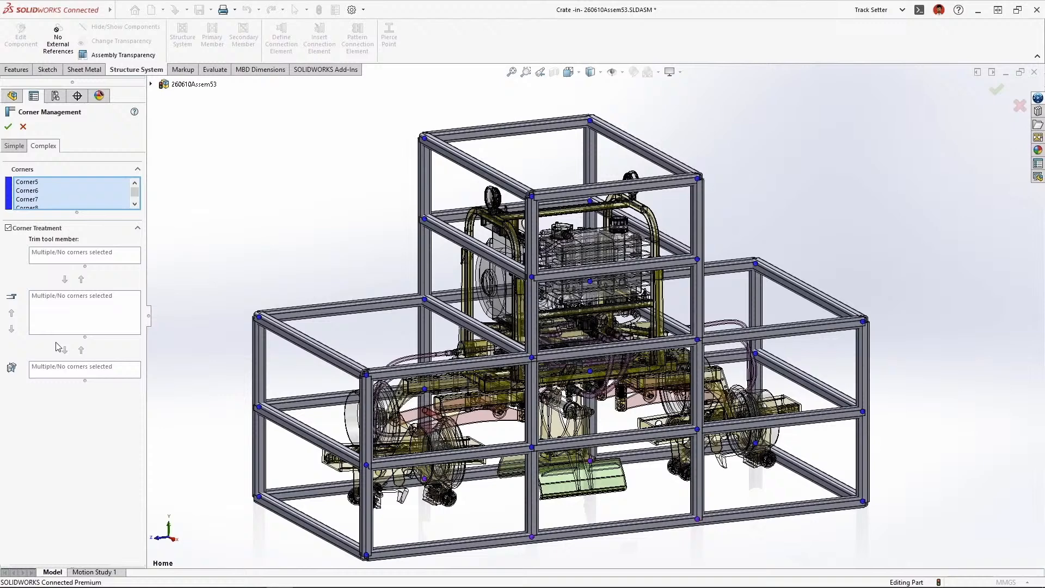
left_click(365, 374)
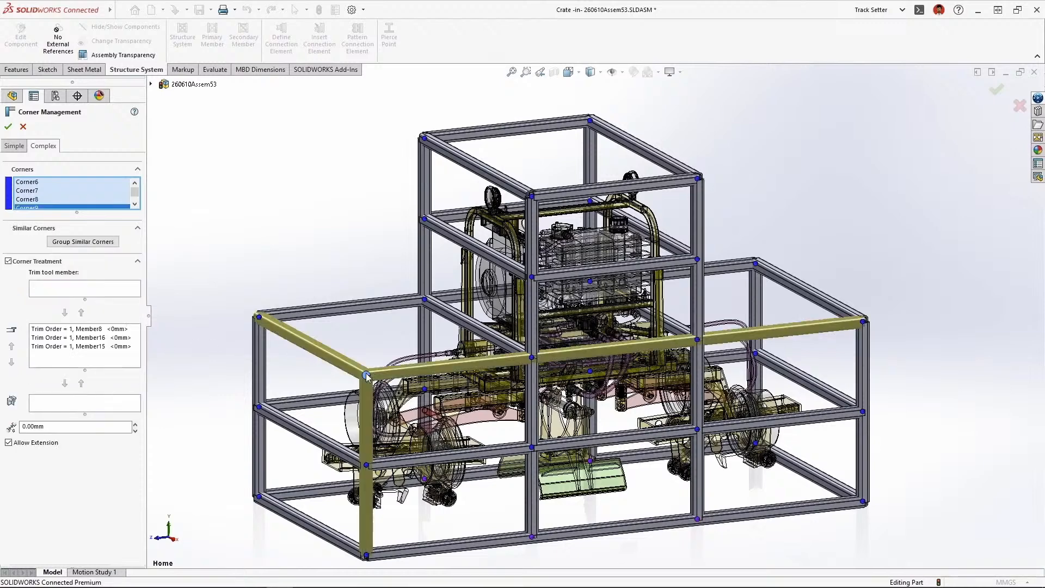
left_click(99, 247)
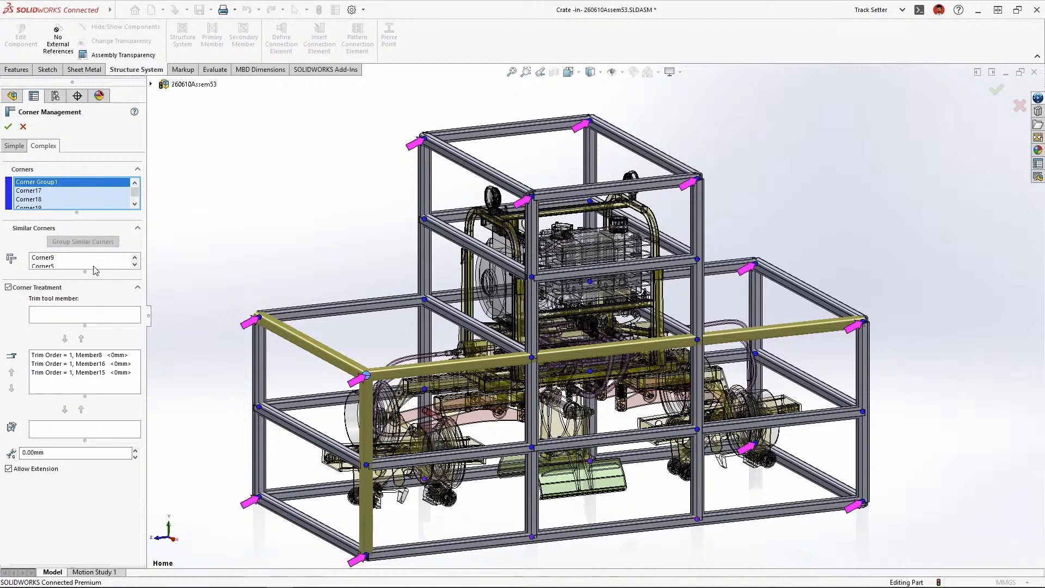
Zoom to Corner9 in the corner group, move the upright Member16 to the planar-trimmed members and accept the corner treatment
left_click_drag(84, 271, 86, 371)
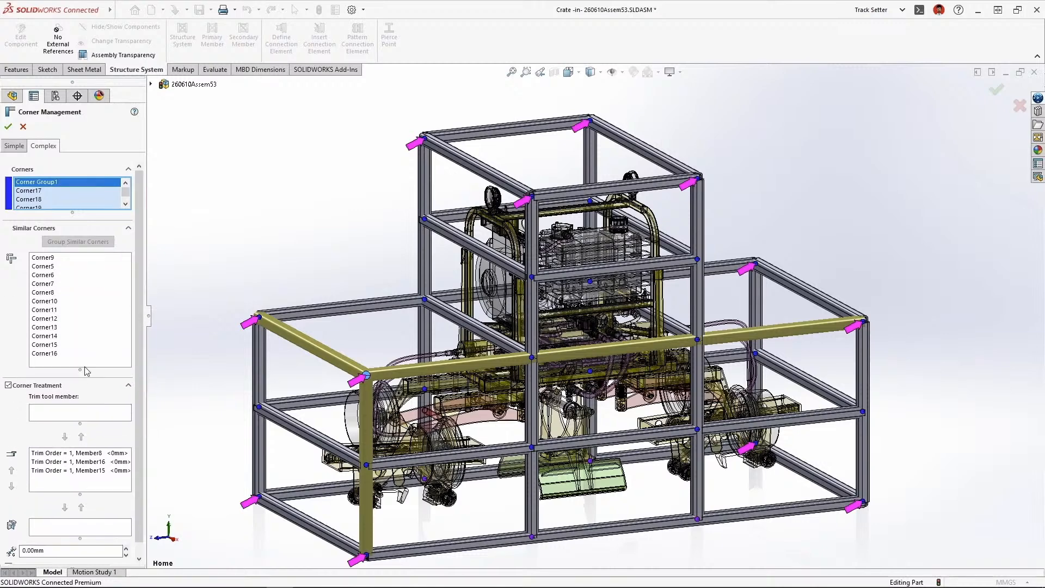
right_click(49, 257)
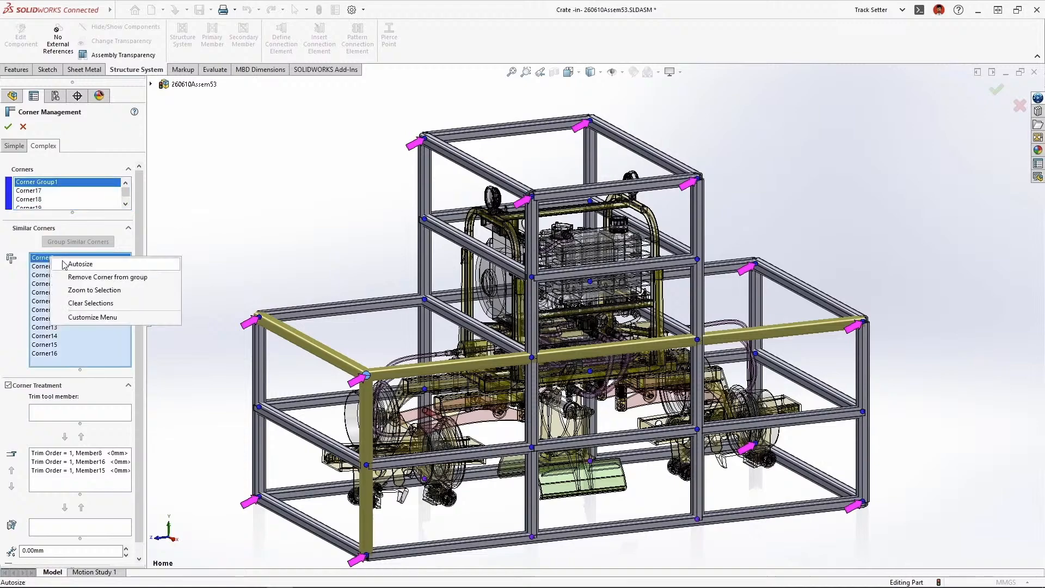
left_click(147, 291)
left_click(83, 461)
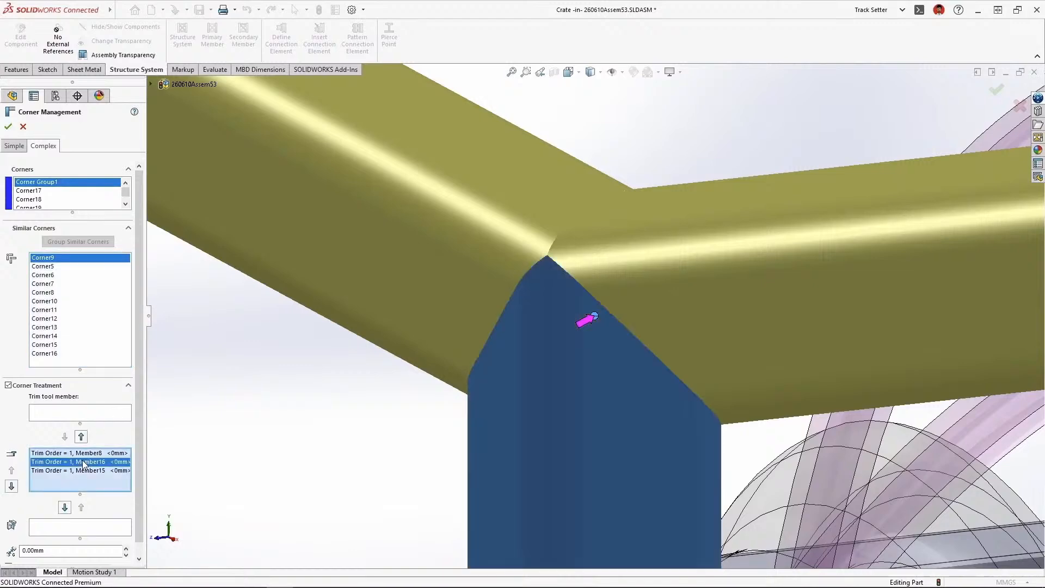
left_click(65, 508)
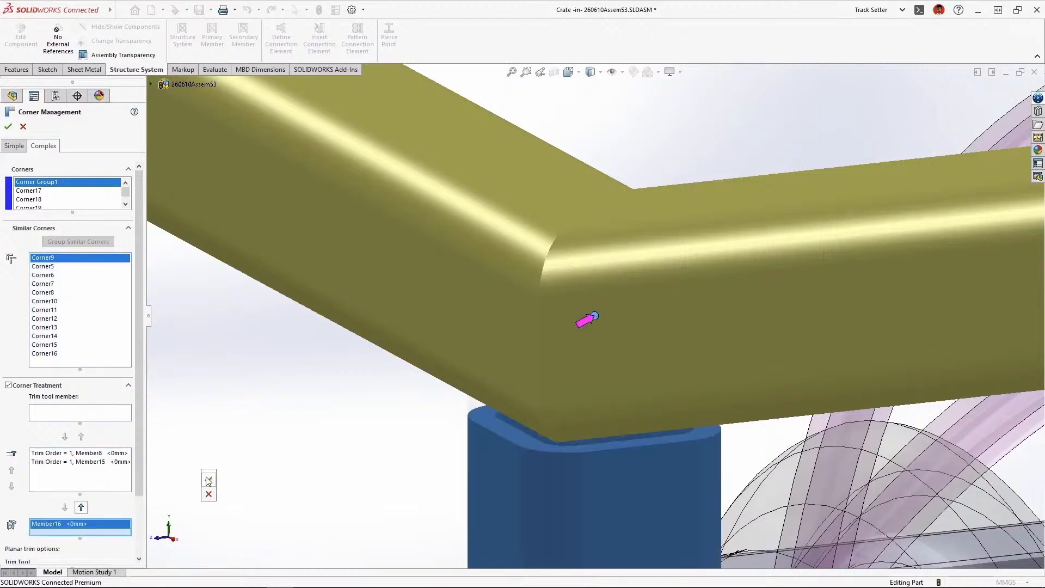
left_click(209, 480)
Insert a size 85 gusset plate connection element between the two horizontal members at the crate's upper rear corner
left_click(540, 73)
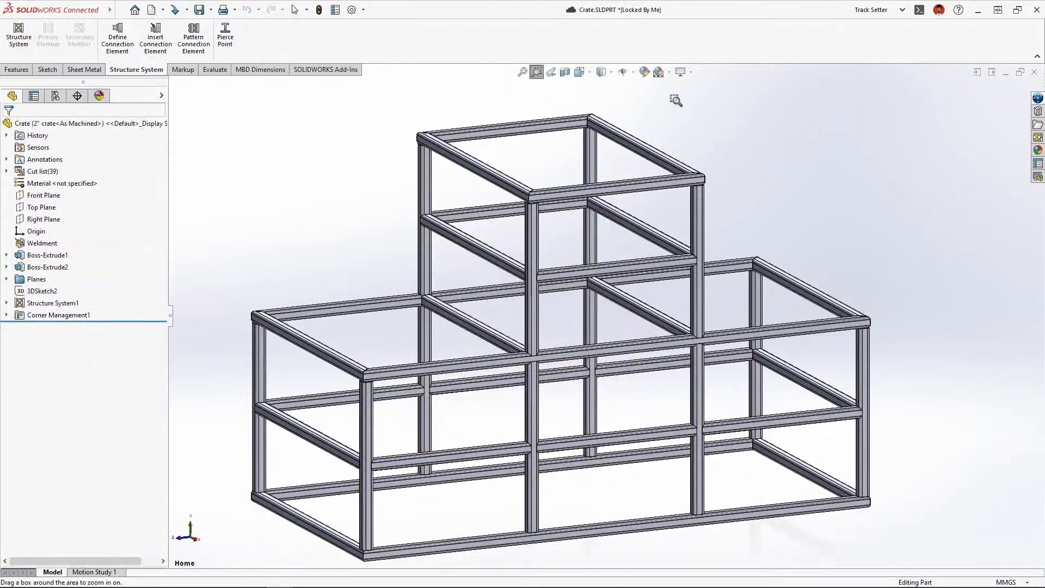
left_click_drag(675, 98, 514, 140)
left_click(155, 37)
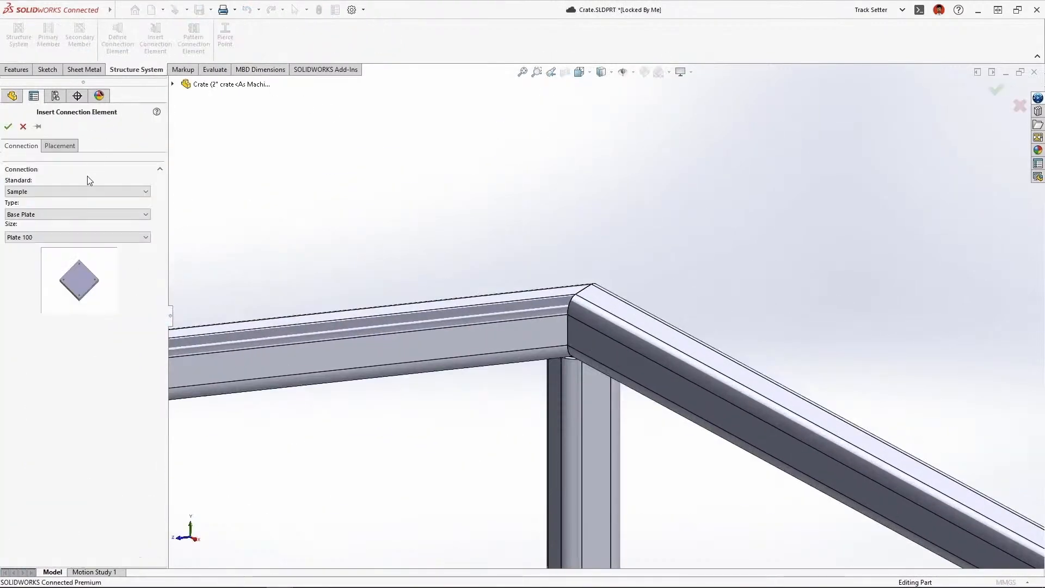
left_click(76, 214)
left_click(33, 229)
left_click(76, 237)
left_click(60, 145)
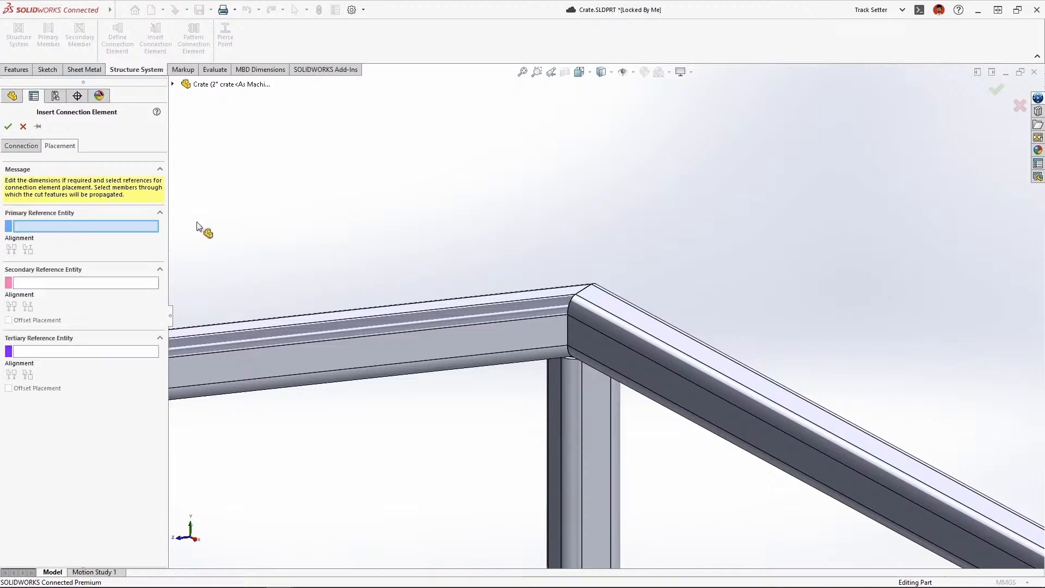
left_click(495, 333)
left_click(630, 373)
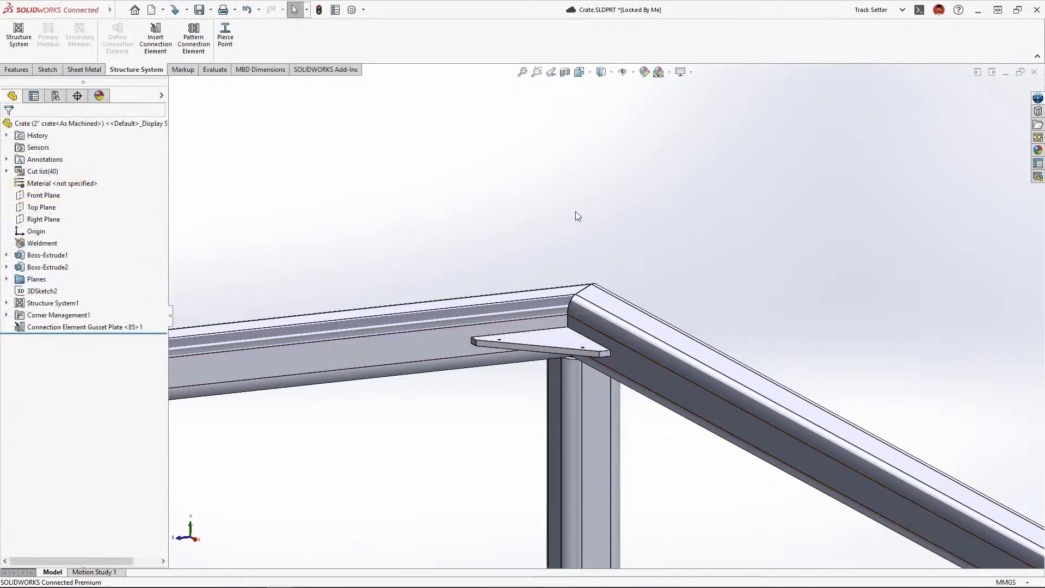
Pattern the gusset plate connection element to all similar corners of the crate and check a patterned corner
left_click(537, 72)
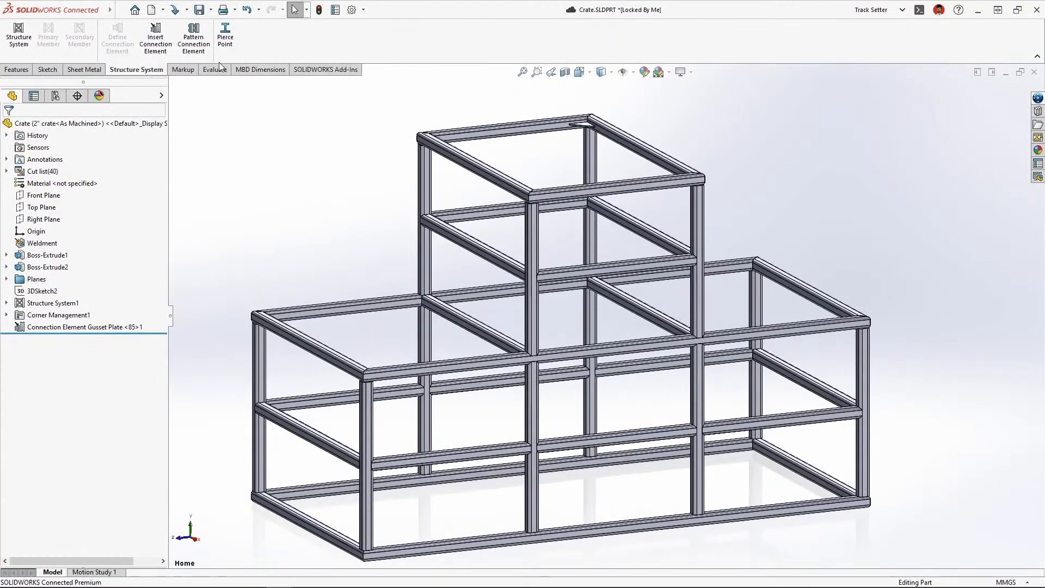
left_click(193, 38)
left_click(585, 127)
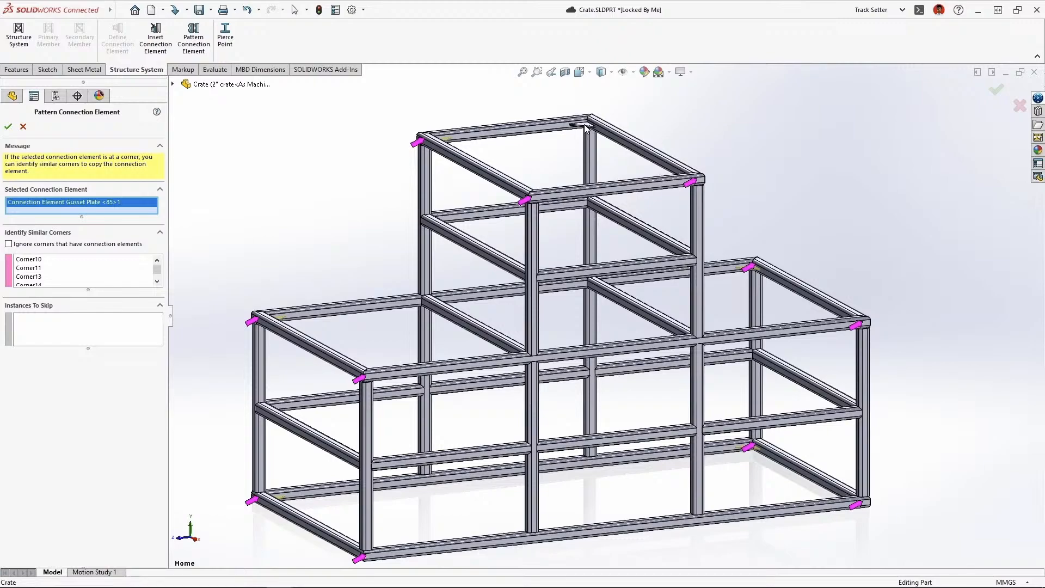
key("Return")
middle_click_drag(595, 140, 586, 200)
left_click(552, 73)
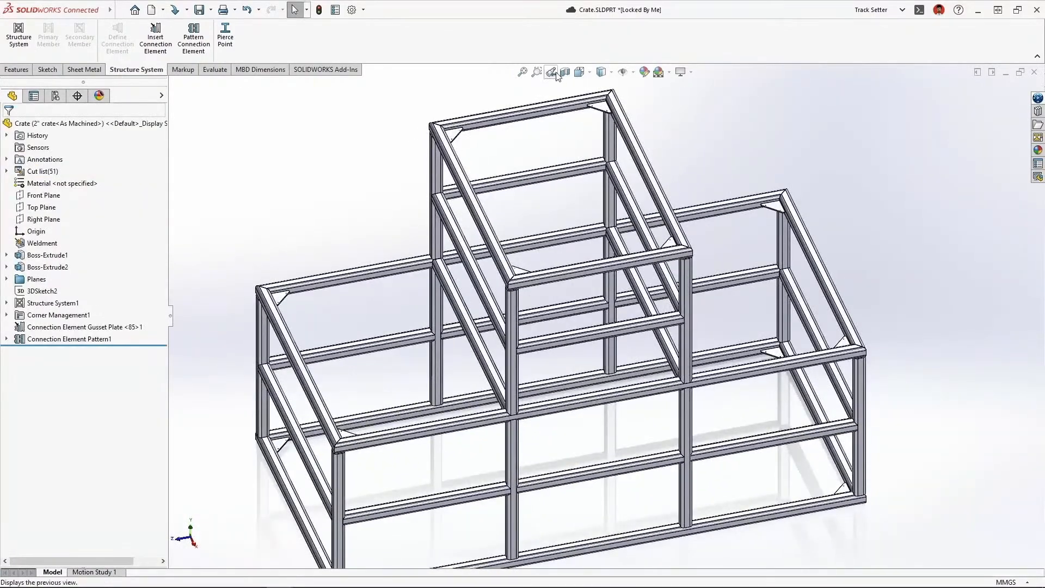
Edit all square tube members of Structure System1 and set their profile size to 3 x 3 x 0.25
left_click(6, 304)
right_click(51, 326)
left_click(61, 298)
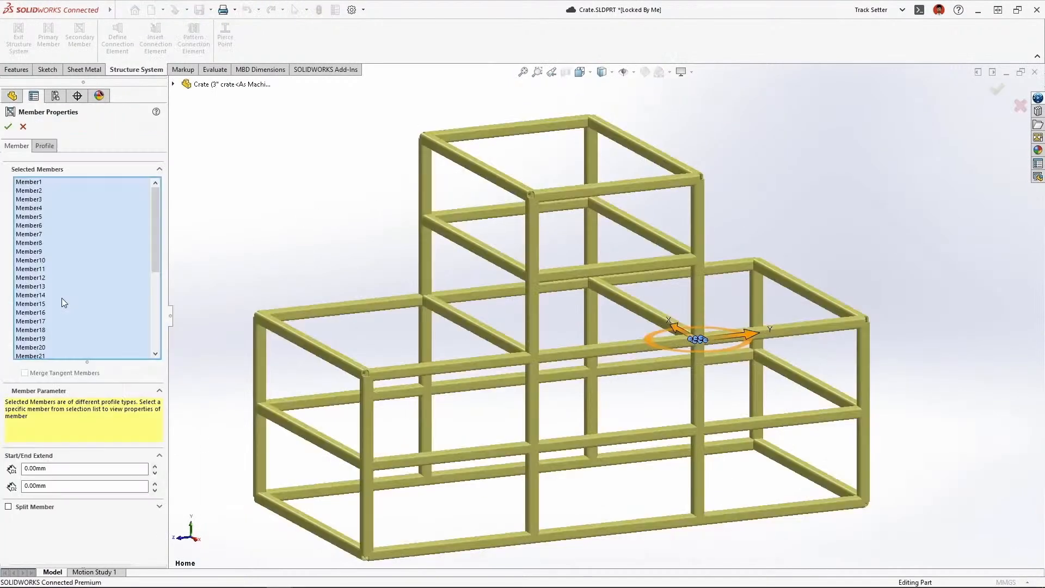
left_click(44, 145)
left_click(66, 246)
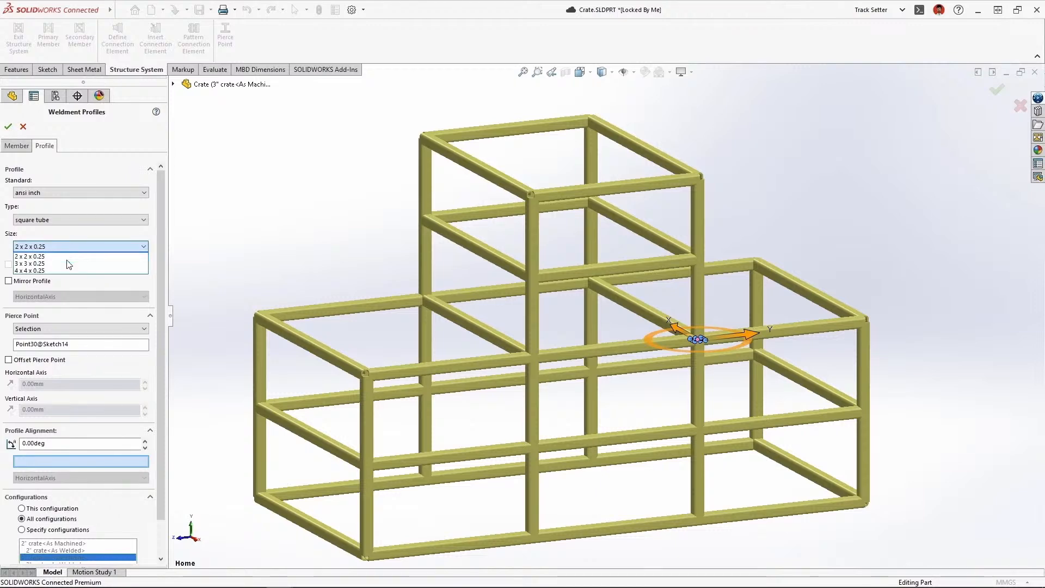
left_click(68, 264)
Limit the profile change to the specified configuration 3" crate<As Machined>, accept it and exit the structure system
left_click_drag(158, 264, 164, 308)
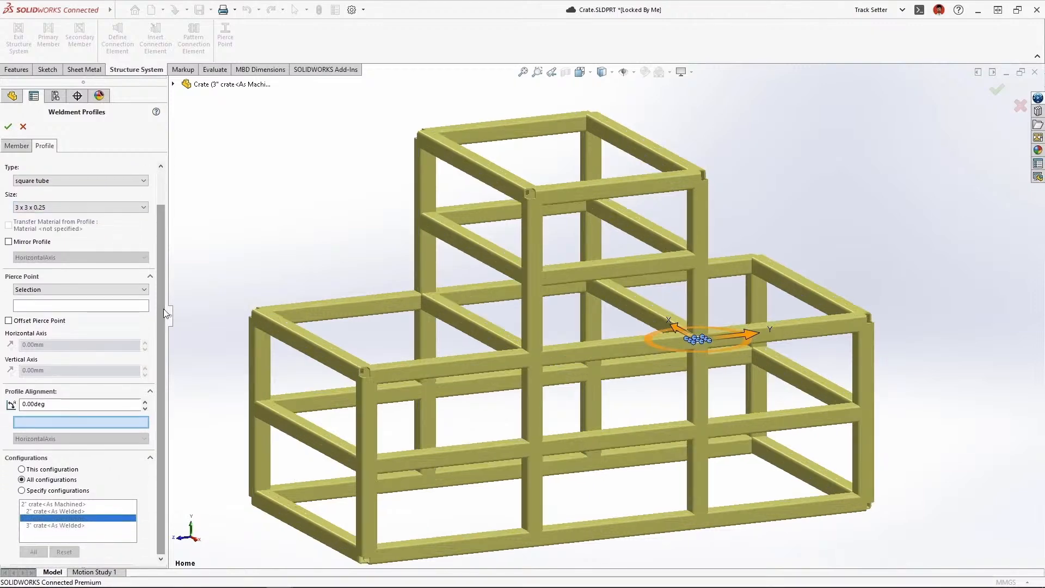
left_click(22, 491)
key("d")
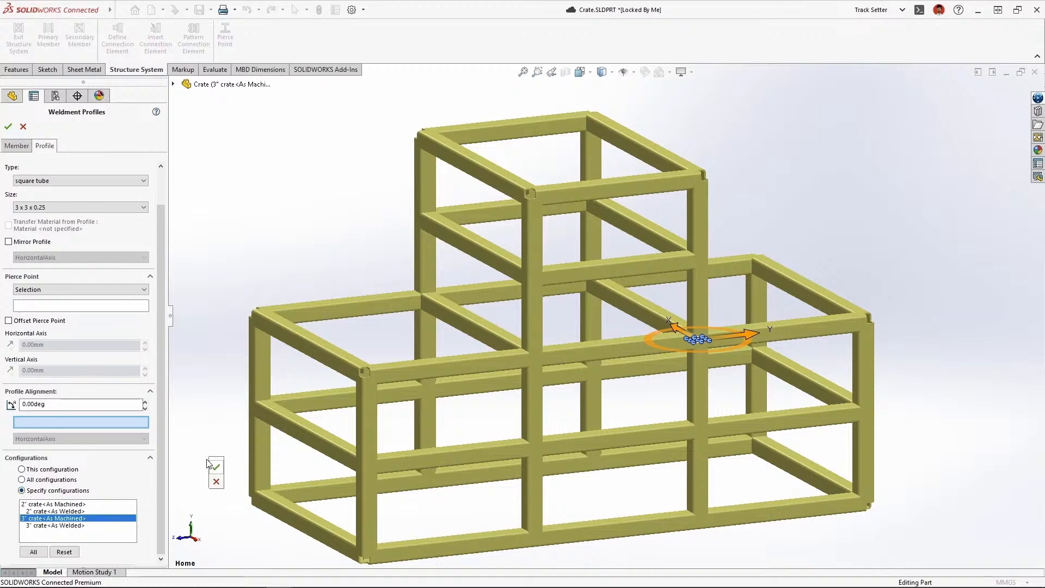
left_click(216, 468)
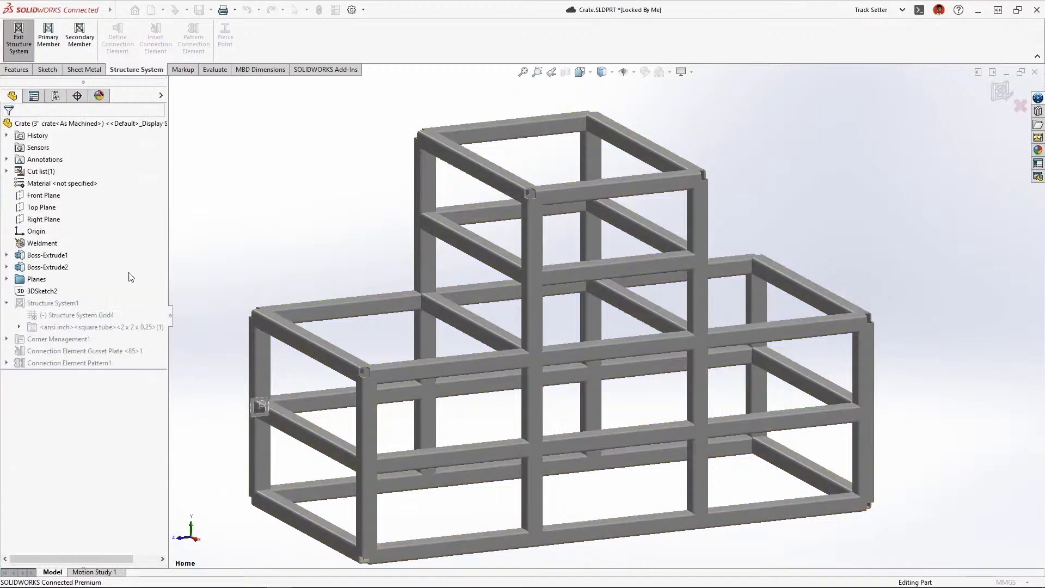
left_click(22, 55)
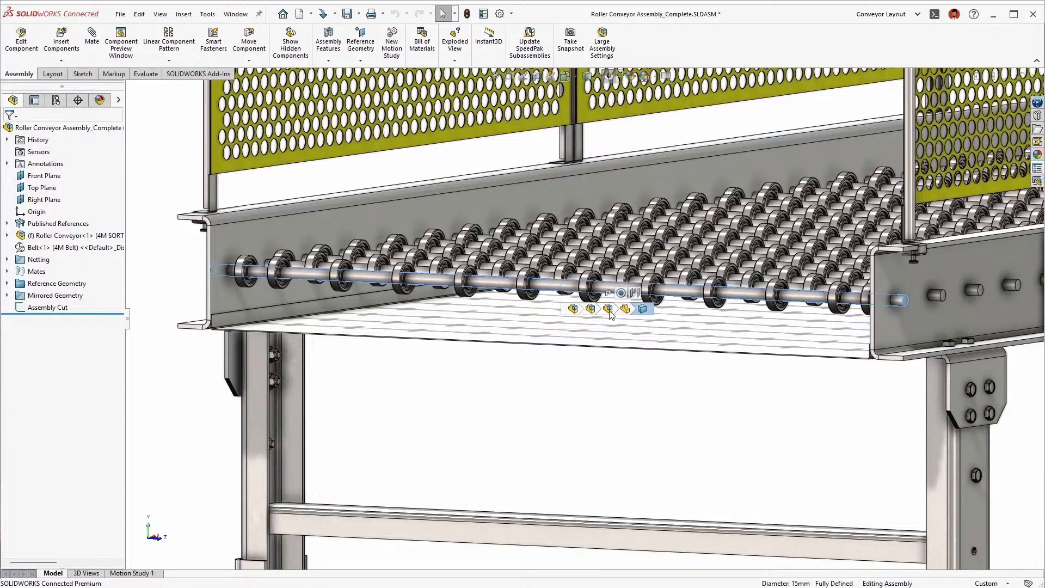
Open the roller bearing subassembly from the conveyor and activate its 8 Roller Alt 1 configuration
left_click(617, 289)
left_click(621, 291)
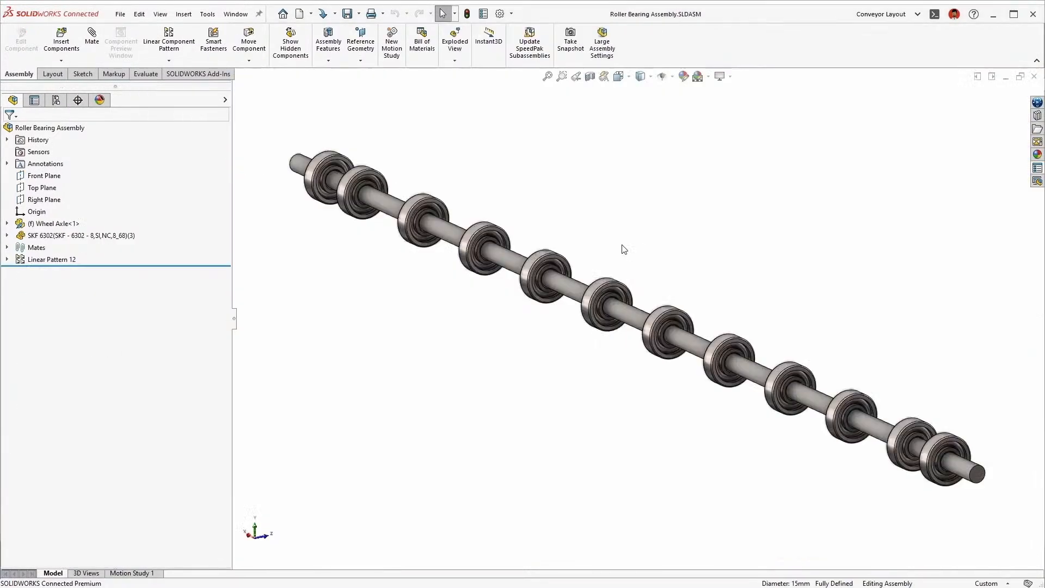
left_click(7, 266)
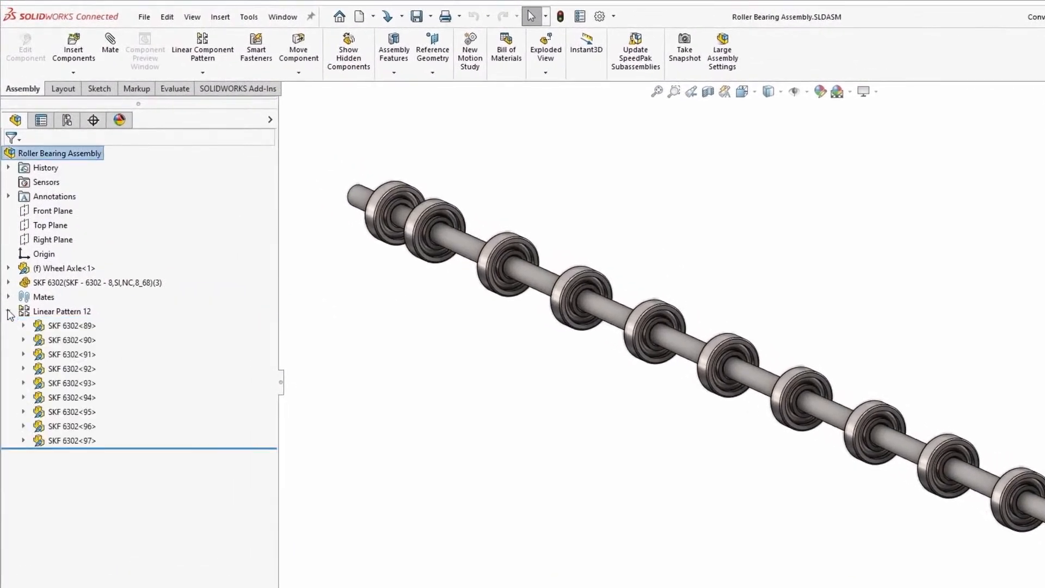
left_click(39, 313)
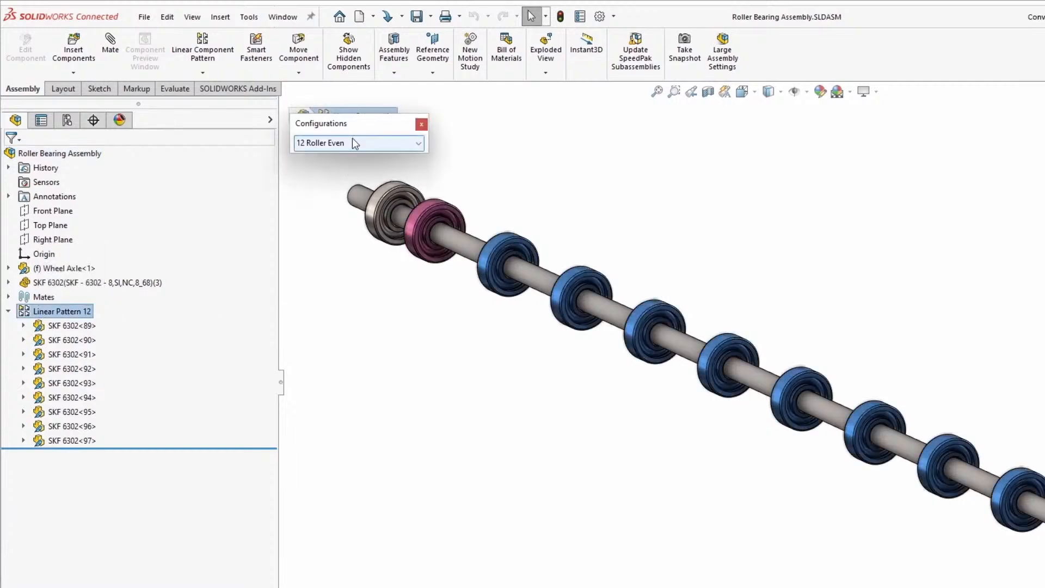
left_click(351, 142)
left_click(352, 162)
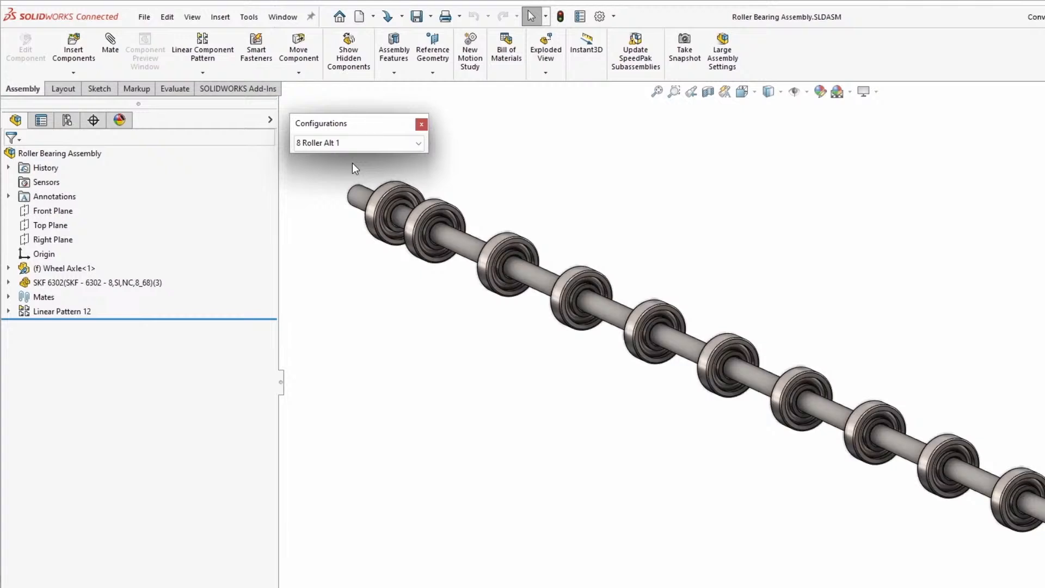
Suppress the components SKF 6302<90>, <91>, <94> and <95> within Linear Pattern 12
left_click(8, 312)
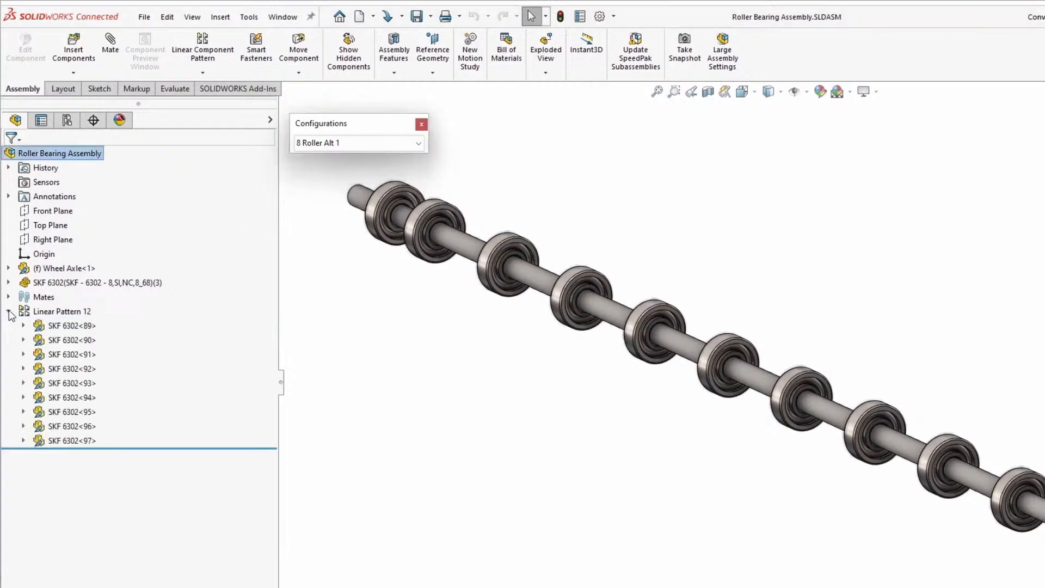
left_click(54, 340)
left_click(54, 355, "ctrl")
left_click(57, 397, "ctrl")
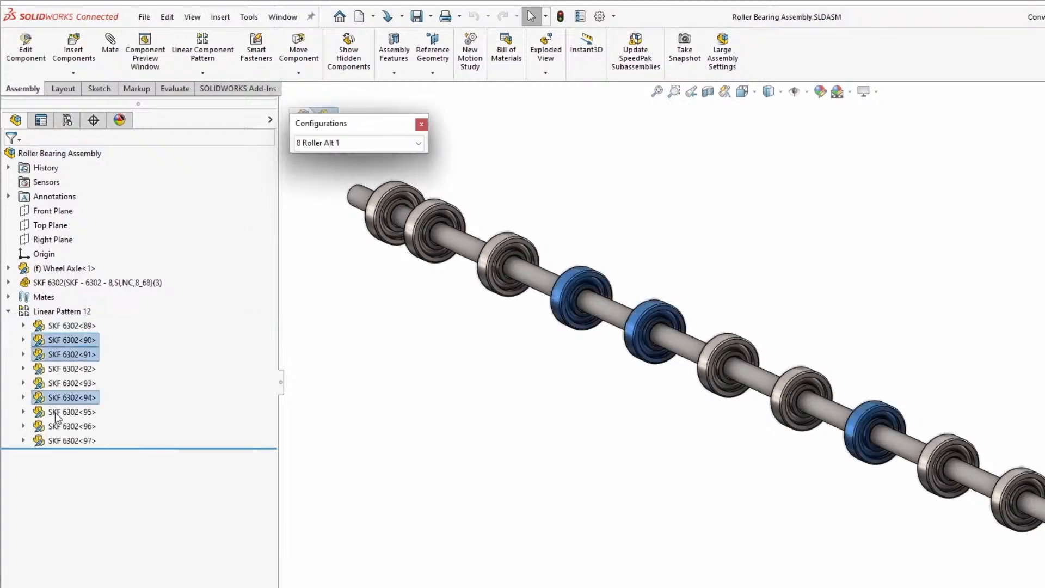
left_click(57, 412, "ctrl")
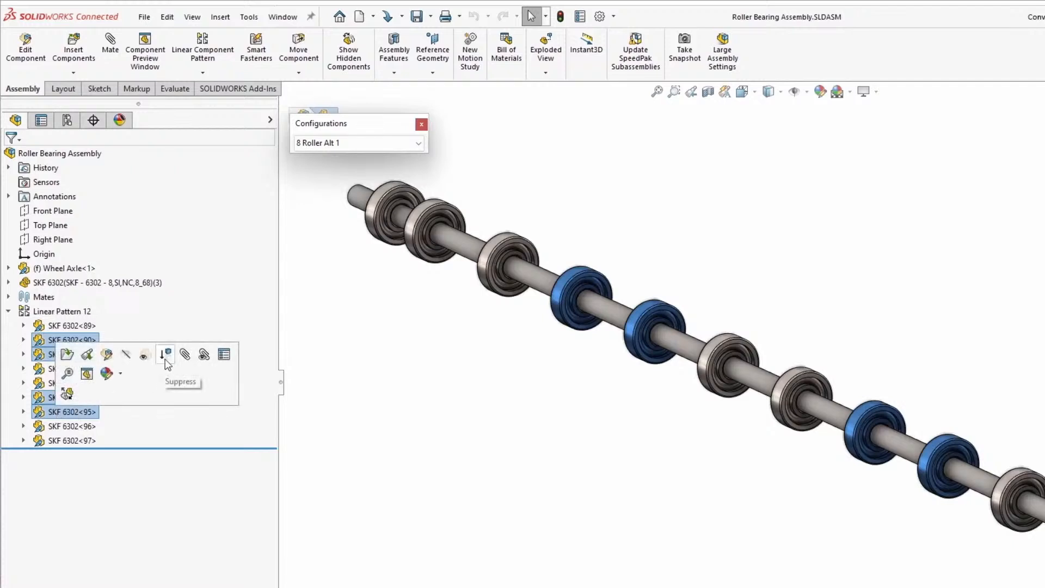
left_click(165, 355)
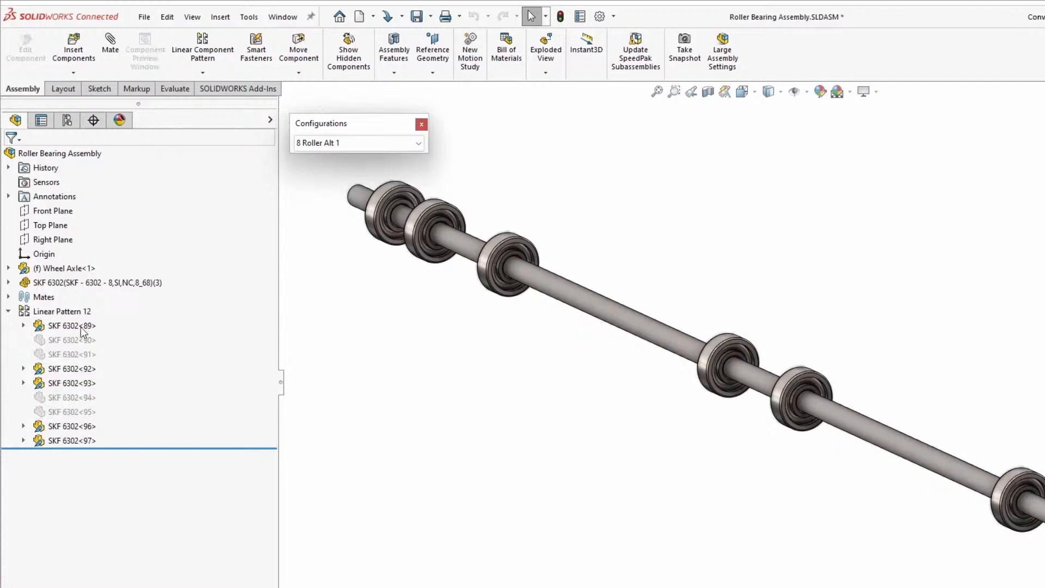
Edit Linear Pattern 12 and limit its skipped instances to this configuration
left_click(43, 313)
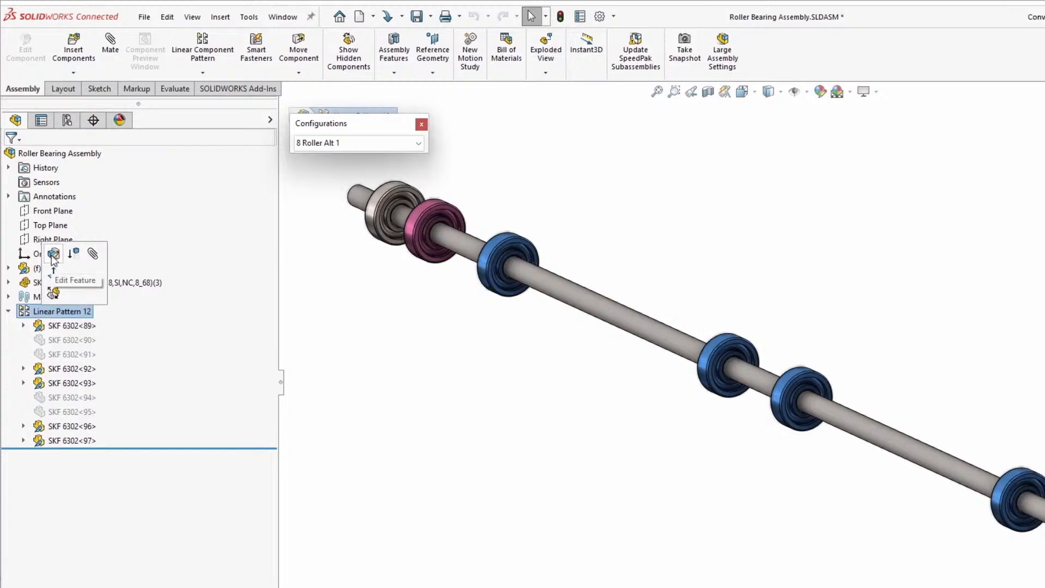
left_click(53, 254)
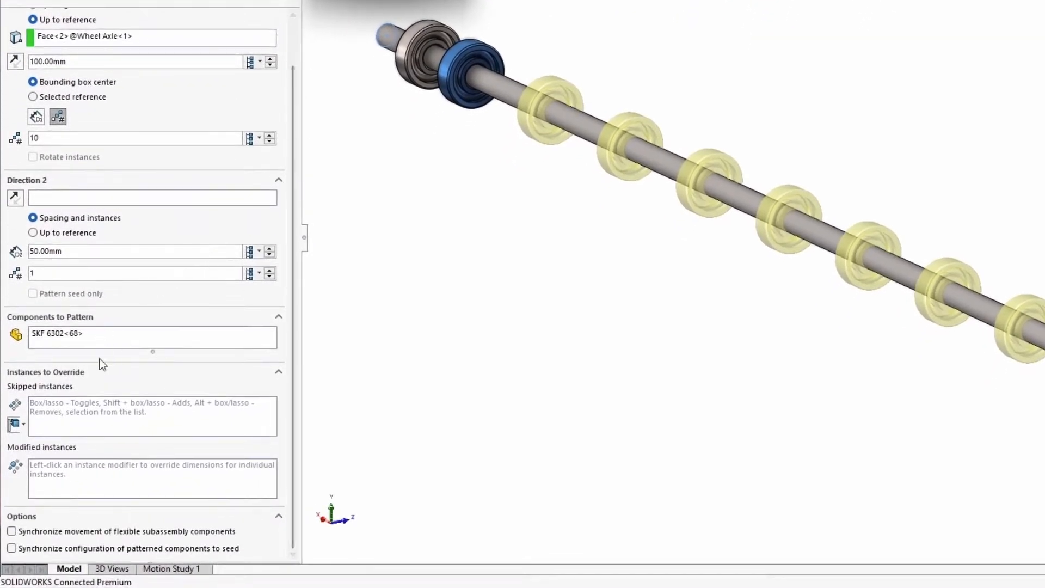
left_click(30, 444)
left_click(24, 424)
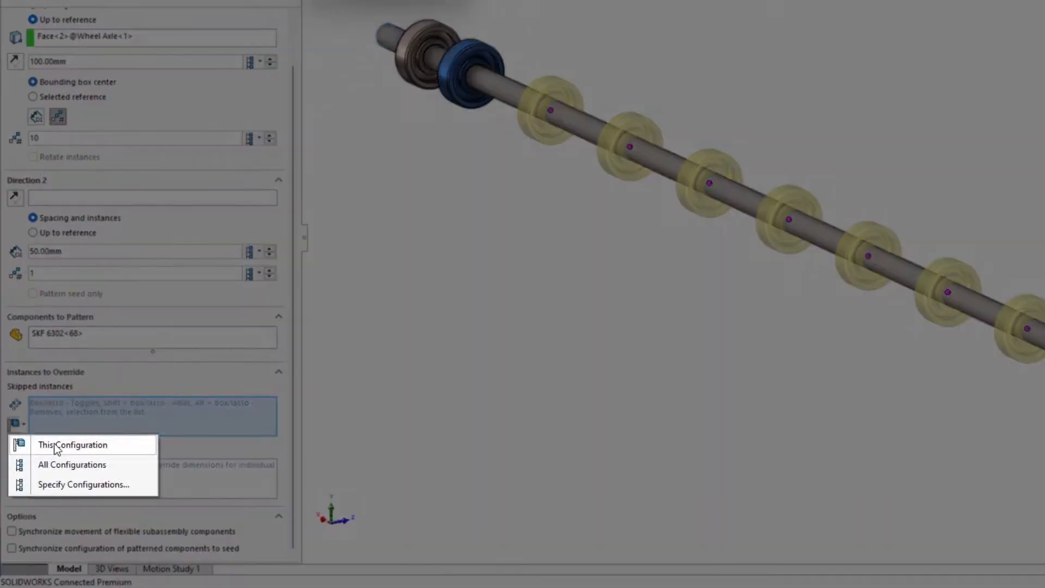
left_click(56, 445)
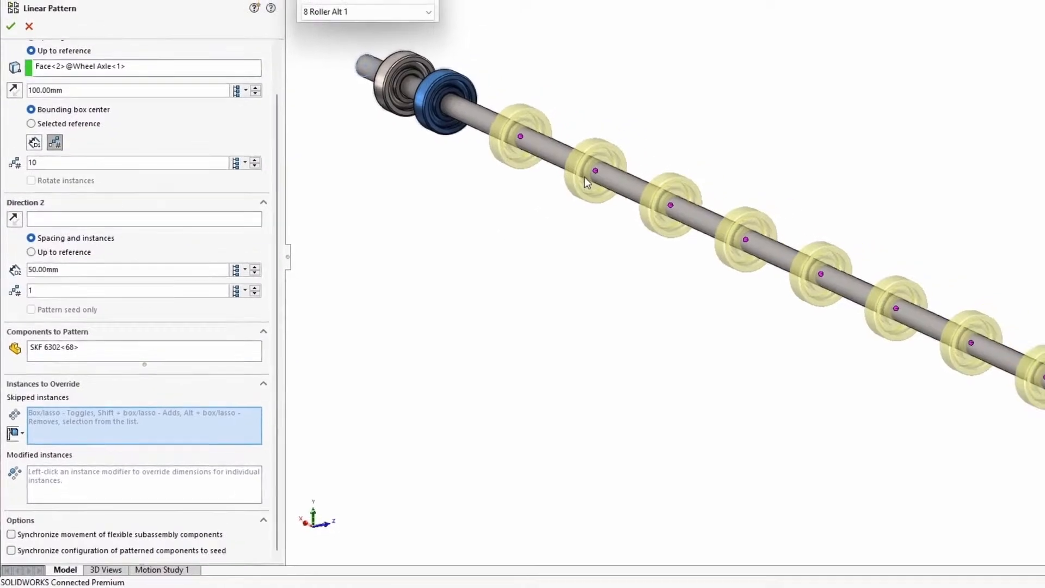
Skip the pattern instances (3, 1) and (4, 1) plus the sixth and seventh previewed bearings, and accept the pattern
left_click(559, 197)
left_click(630, 230)
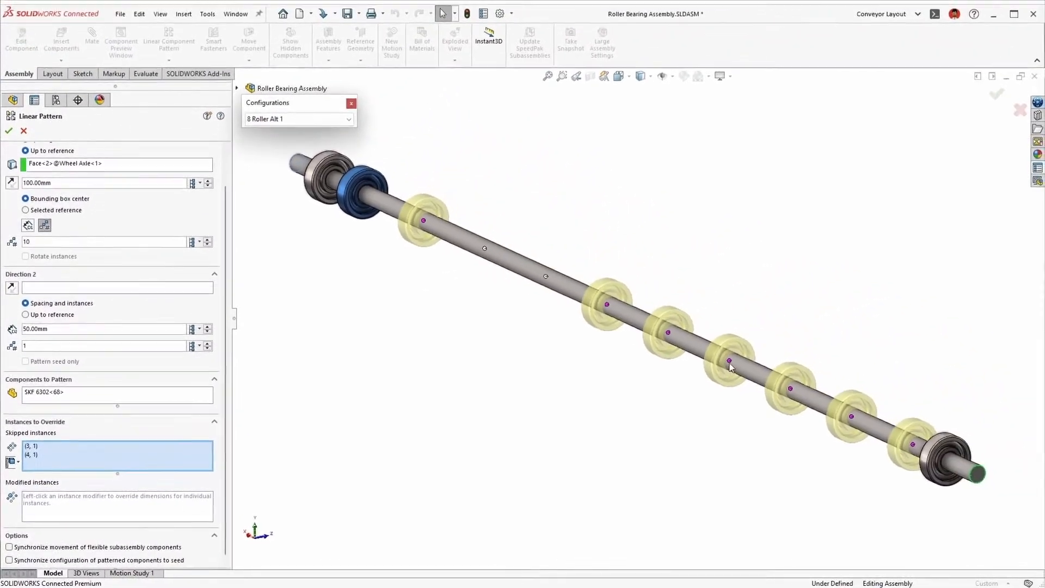
left_click(841, 327)
key("Return")
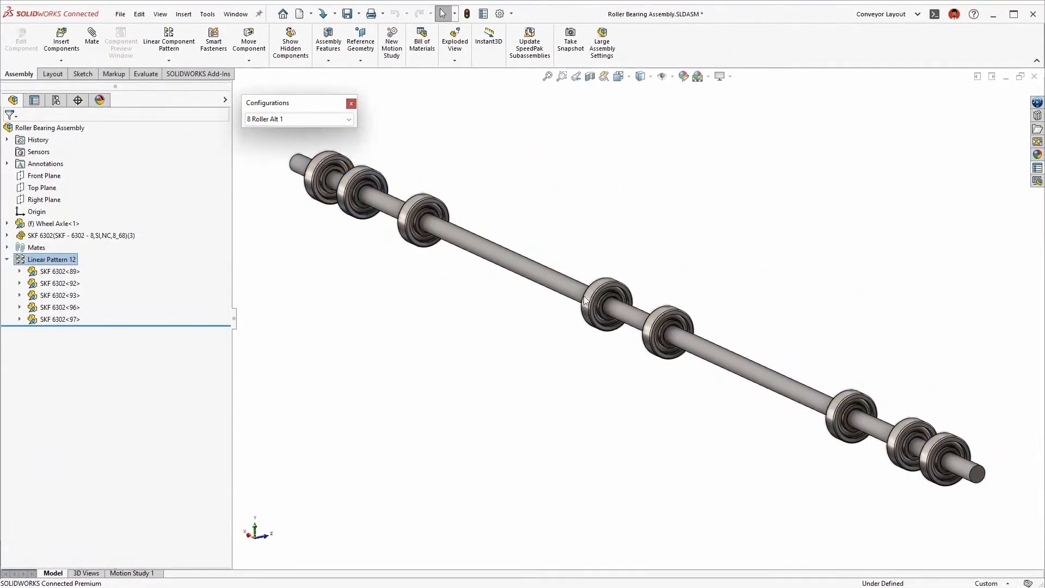
Activate the 8 Roller Alt 2 configuration and set up a replacement of only the selected seed bearing SKF 6302<68>
left_click(277, 121)
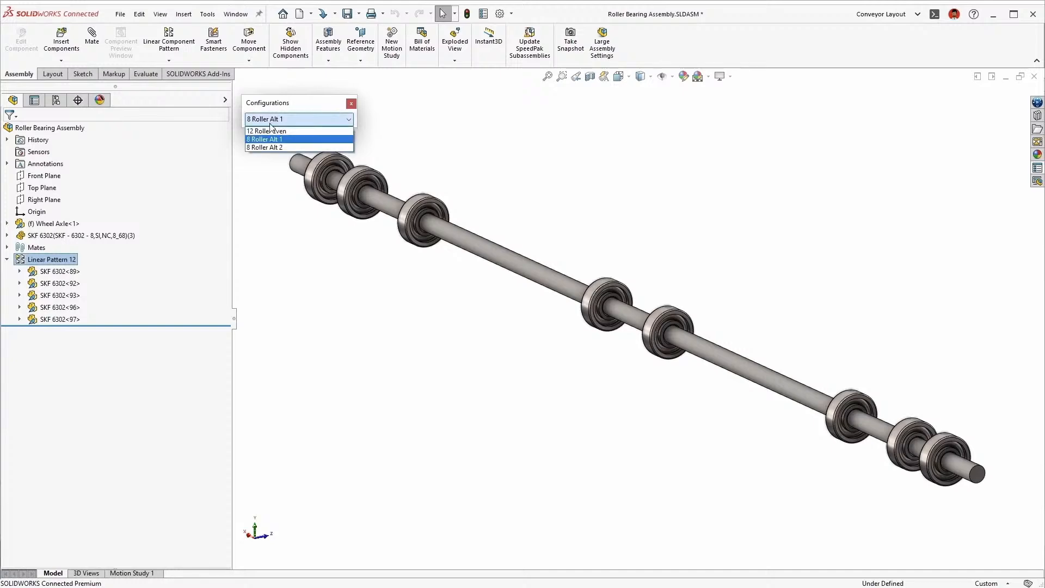
left_click(267, 148)
left_click(7, 235)
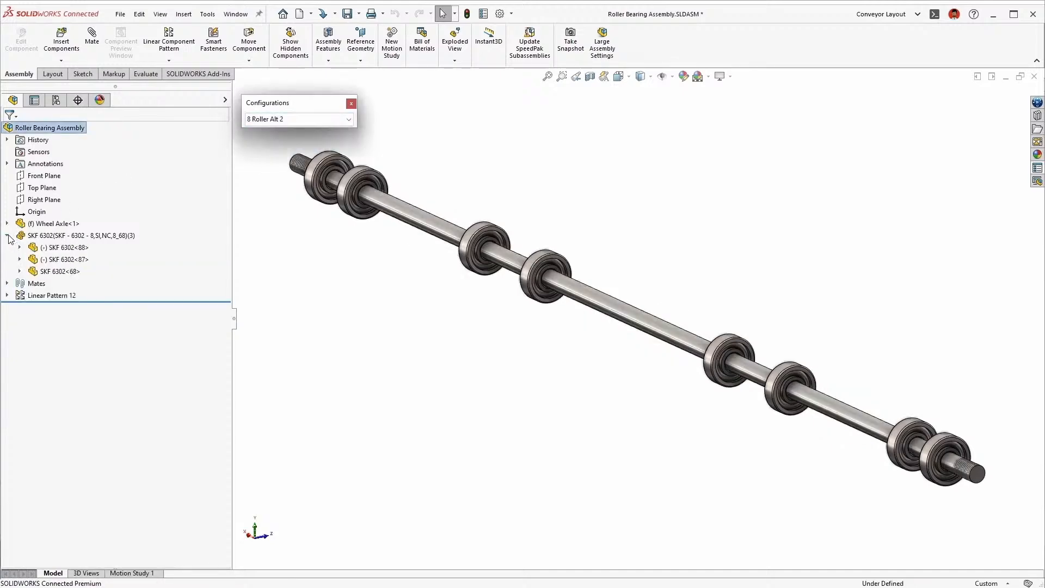
left_click(33, 270)
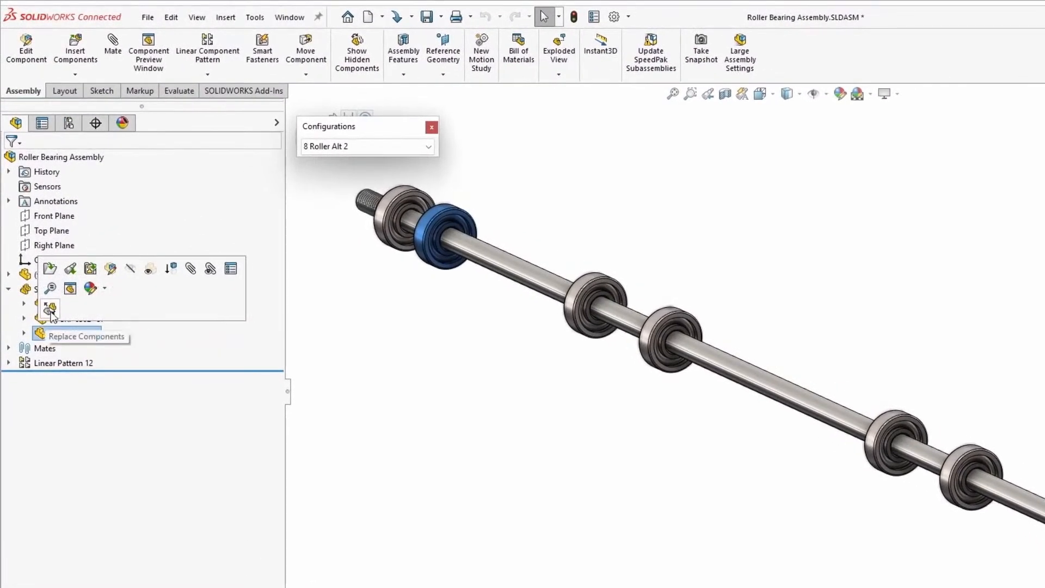
left_click(50, 309)
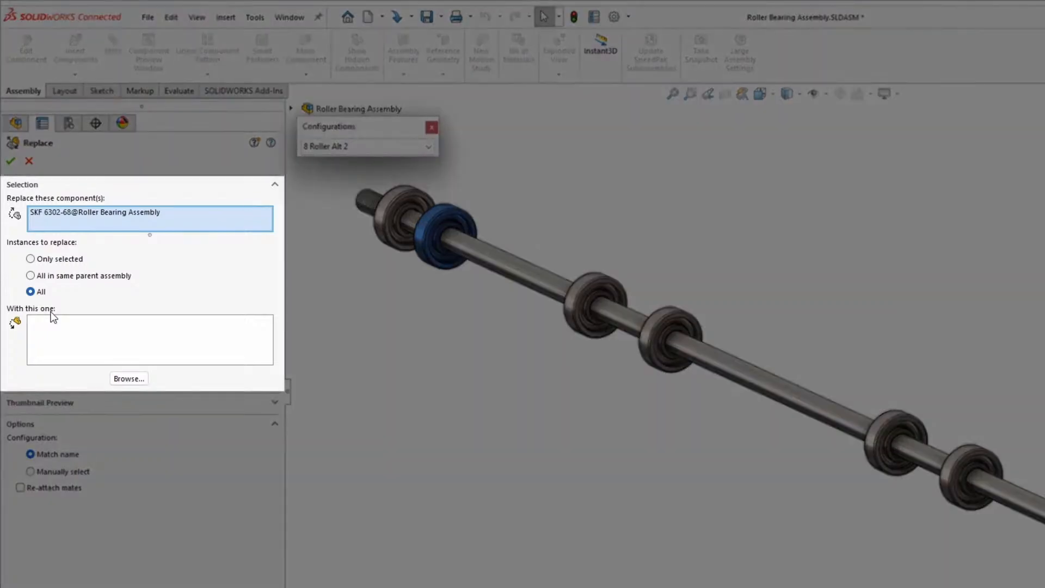
left_click(54, 259)
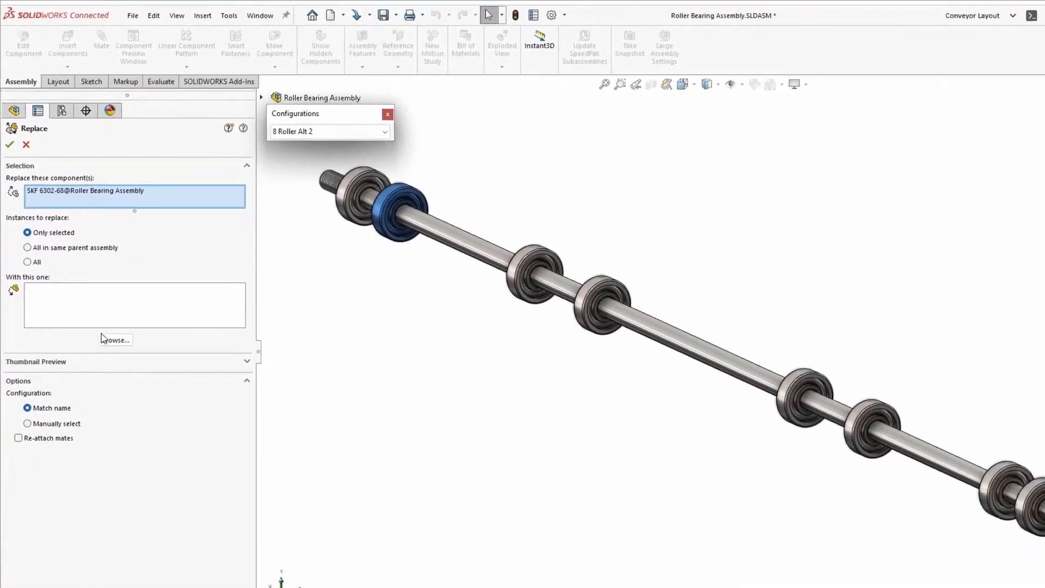
Replace the seed bearing with Rubber Wheel.SLDPRT, checking its thumbnail preview, and dismiss the rebuild report
left_click(107, 339)
left_click(375, 408)
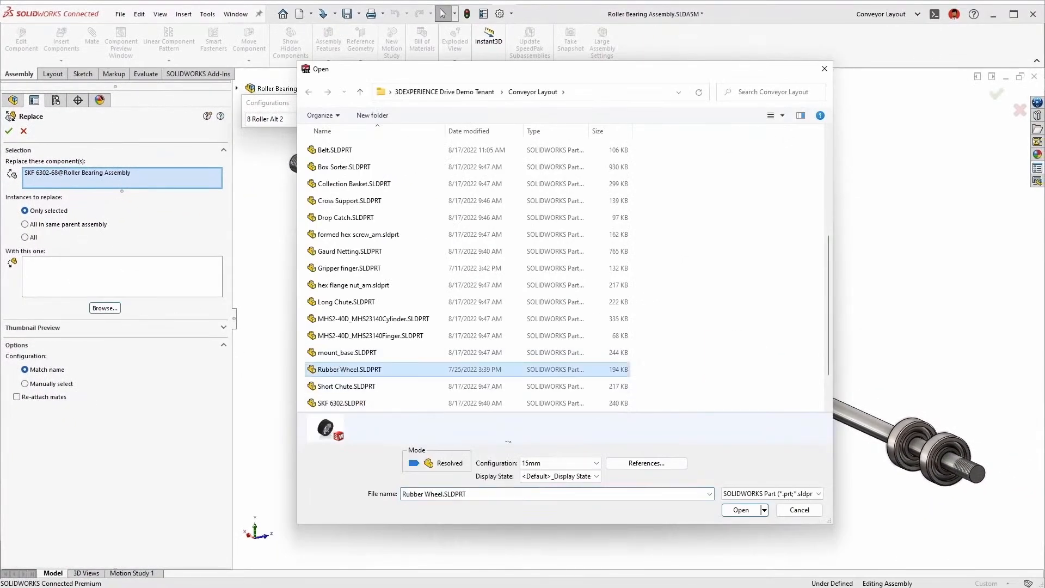
left_click(741, 510)
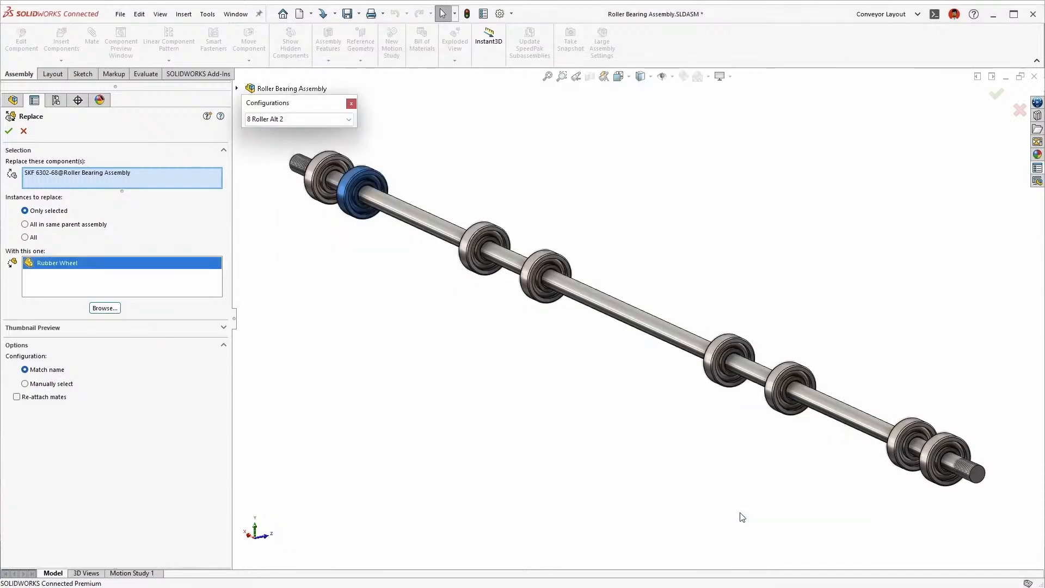
left_click(193, 331)
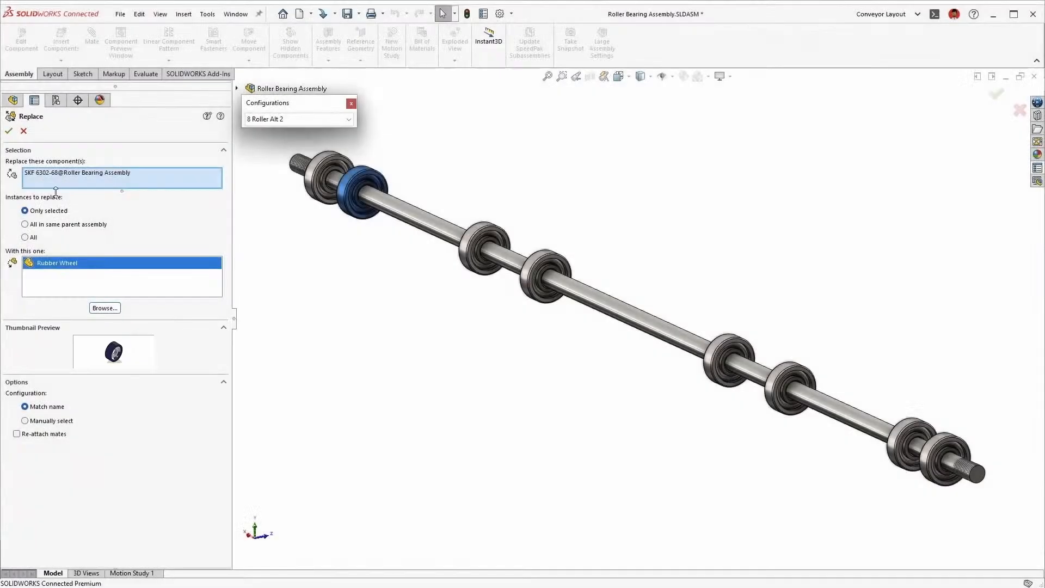
left_click(8, 131)
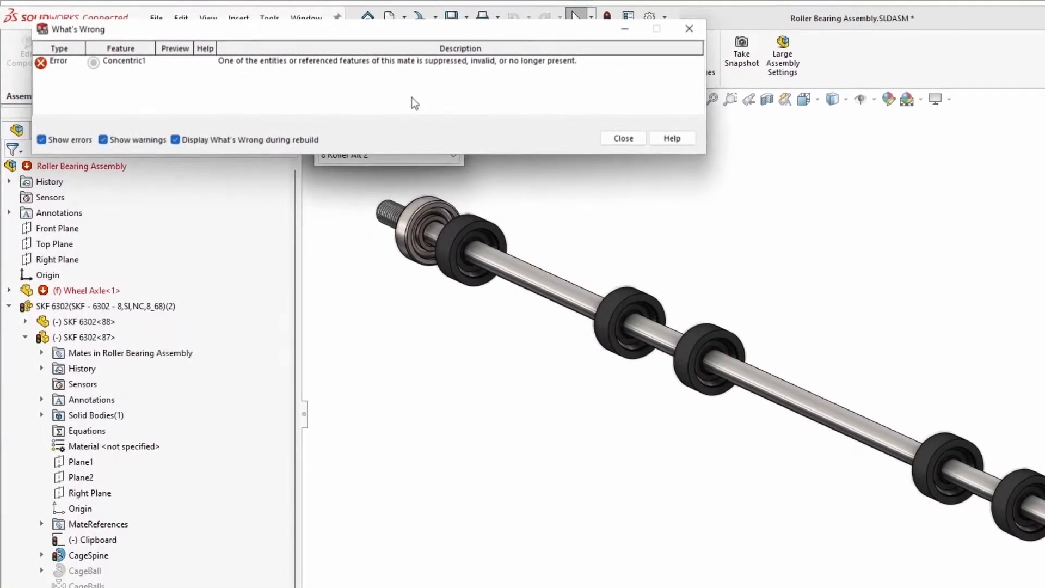
left_click(620, 139)
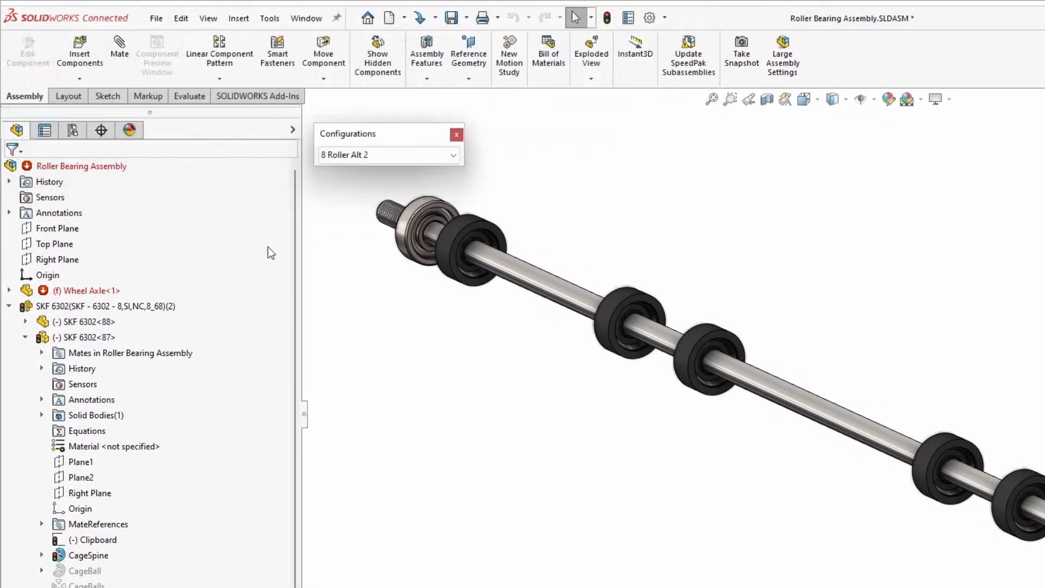
Examine the mate selections of Concentric1 between the wheel axle and the rubber wheel, leaving them unedited
left_click(9, 307)
left_click(8, 337)
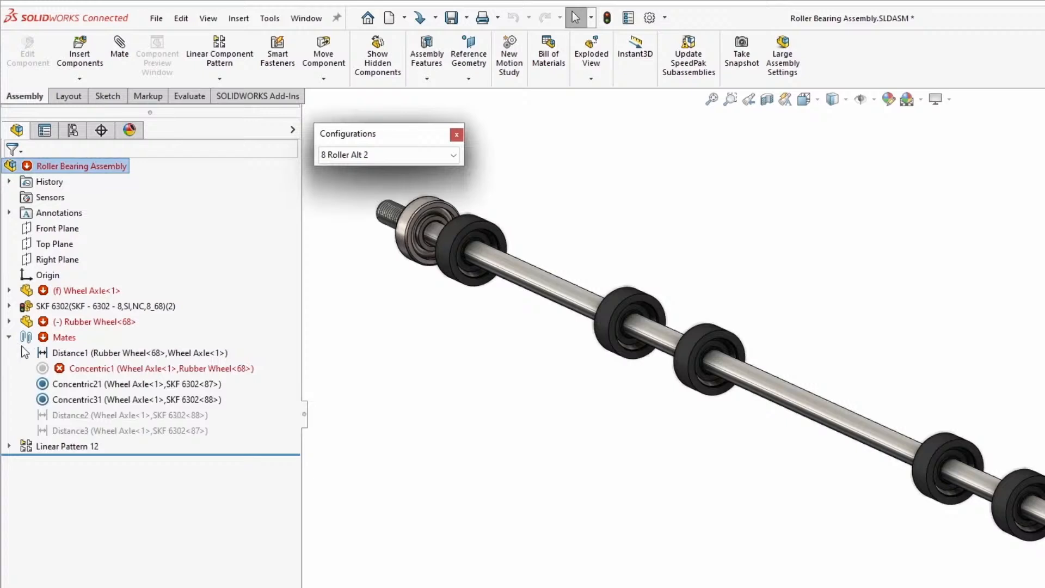
left_click(48, 369)
left_click(54, 300)
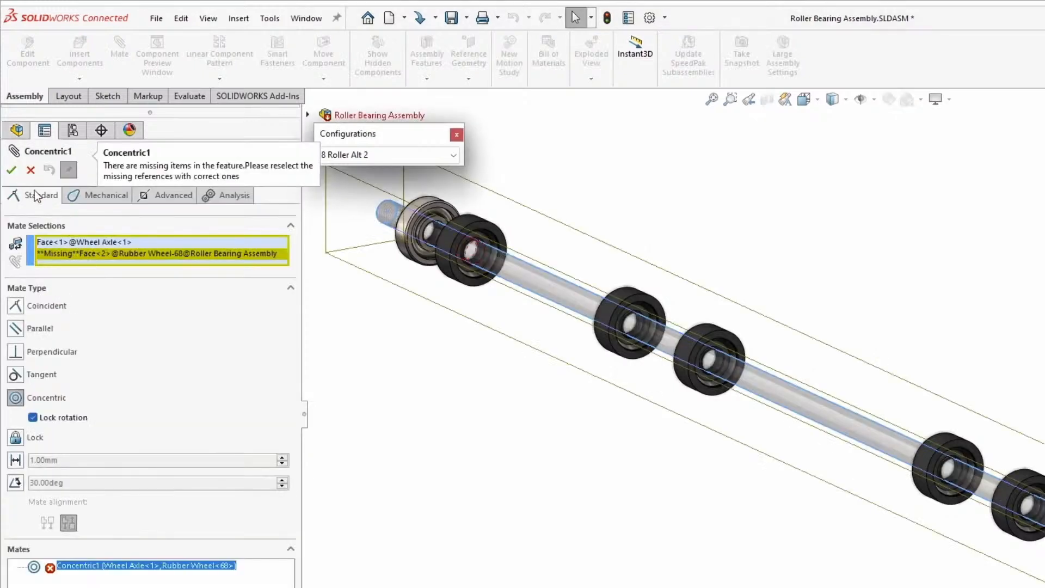
left_click(31, 170)
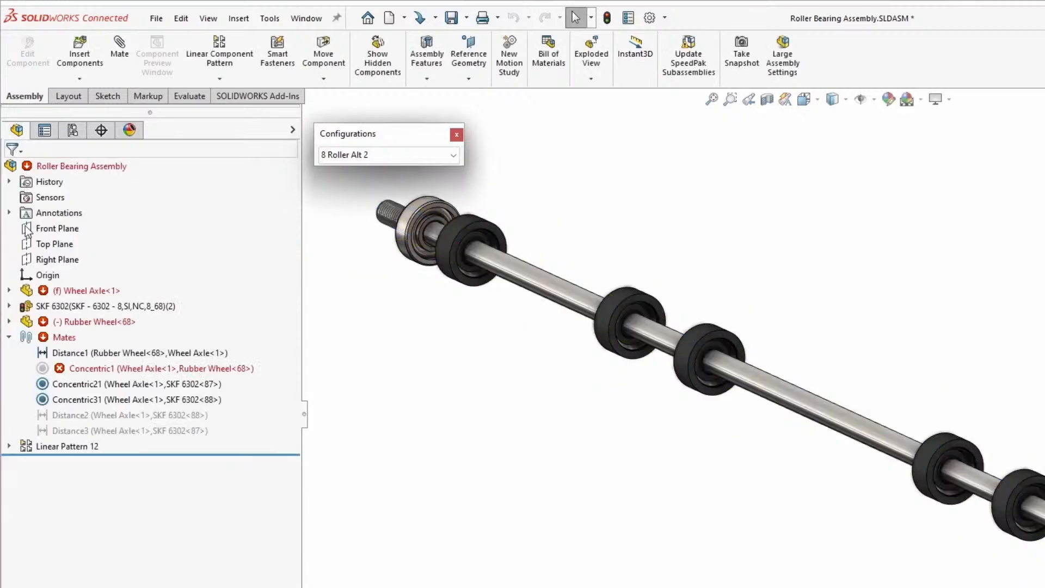
Run Auto Repair on the assembly's mates and dismiss its notification
left_click(47, 369)
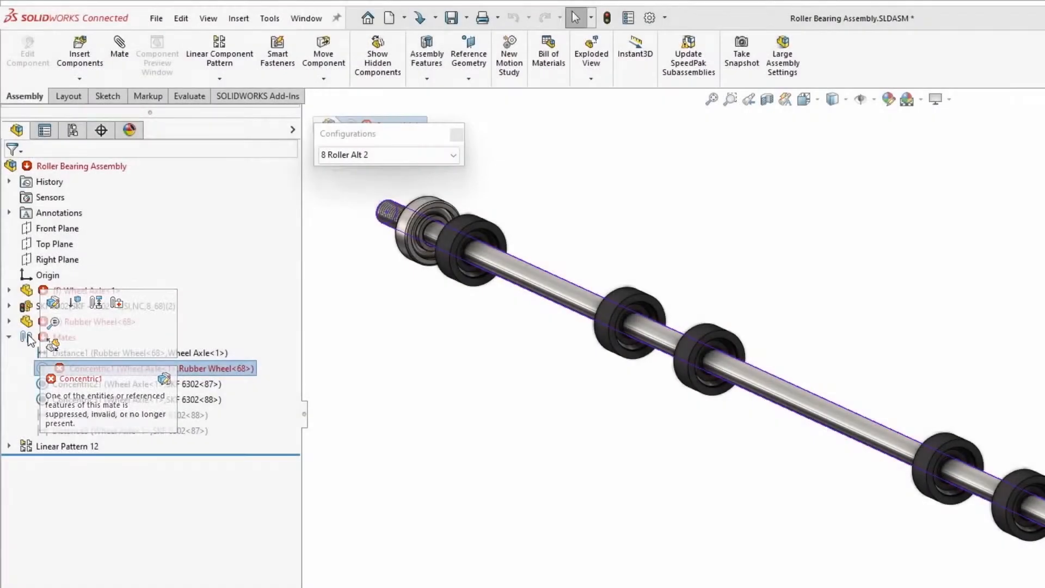
right_click(30, 339)
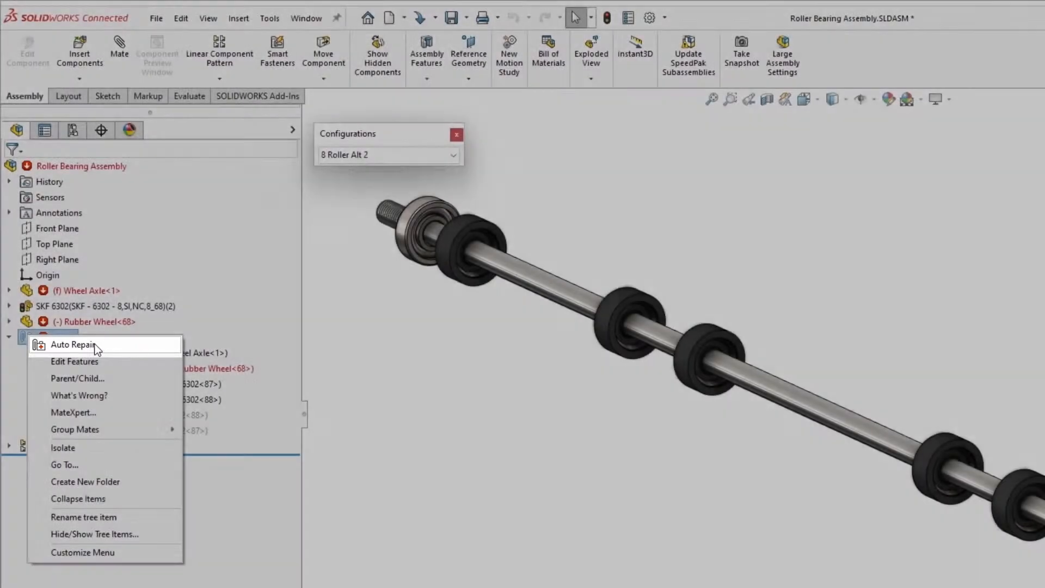
left_click(73, 344)
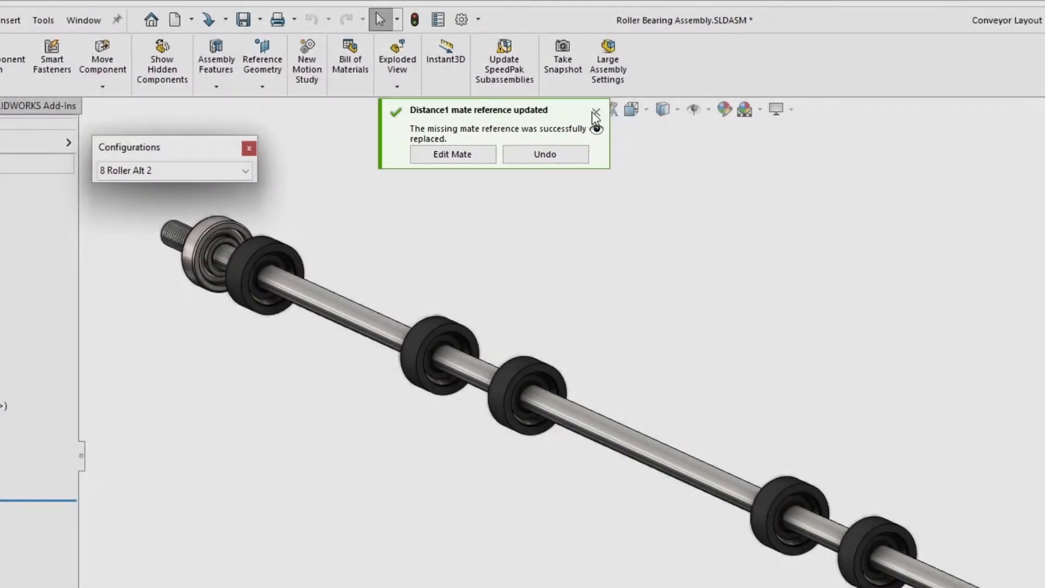
left_click(595, 113)
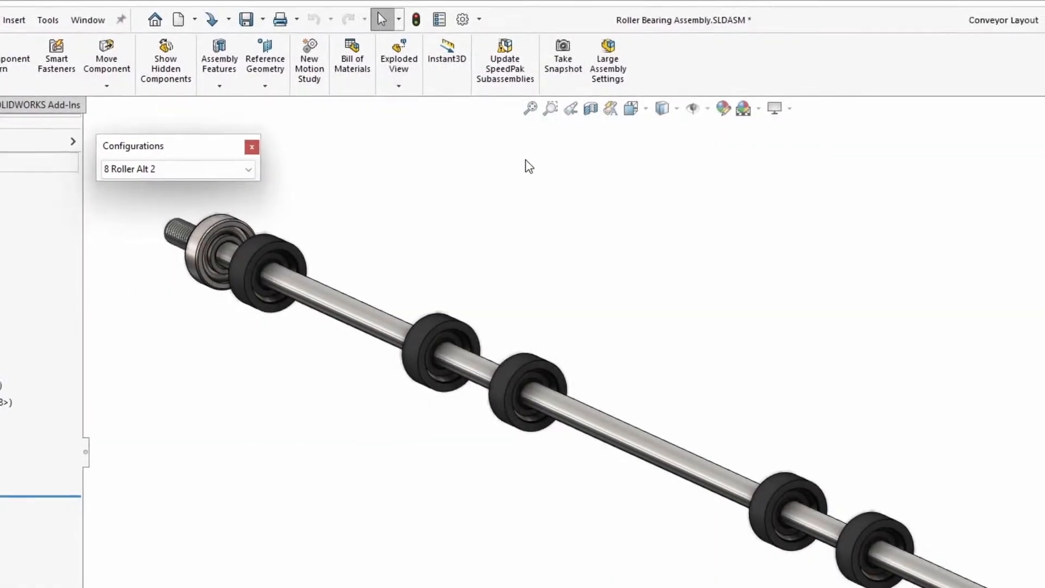
Check the 8 Roller Alt 1 configuration, activate 12 Roller Even, and show the assembly's configuration list
left_click(269, 158)
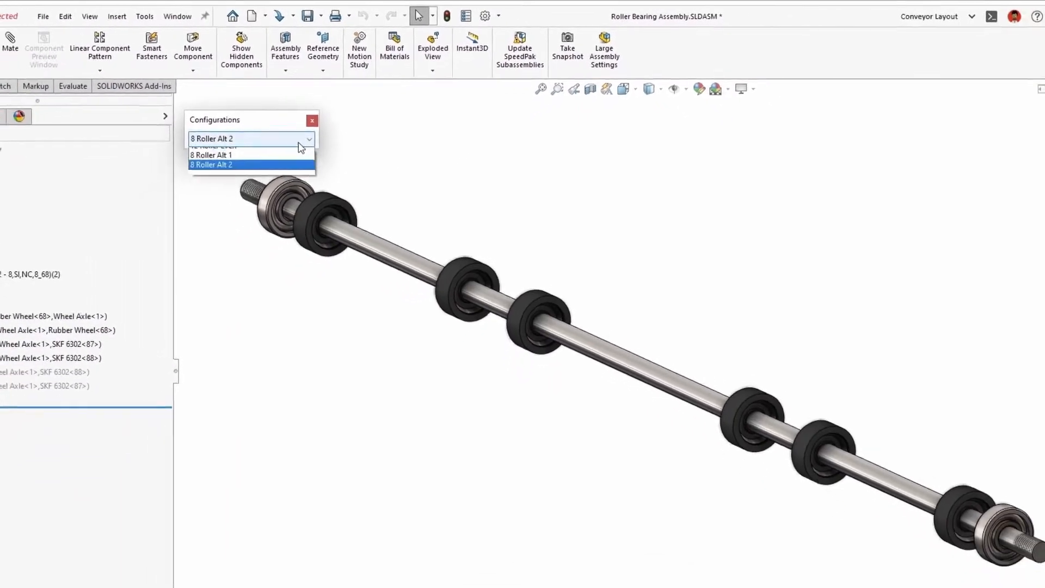
left_click(294, 137)
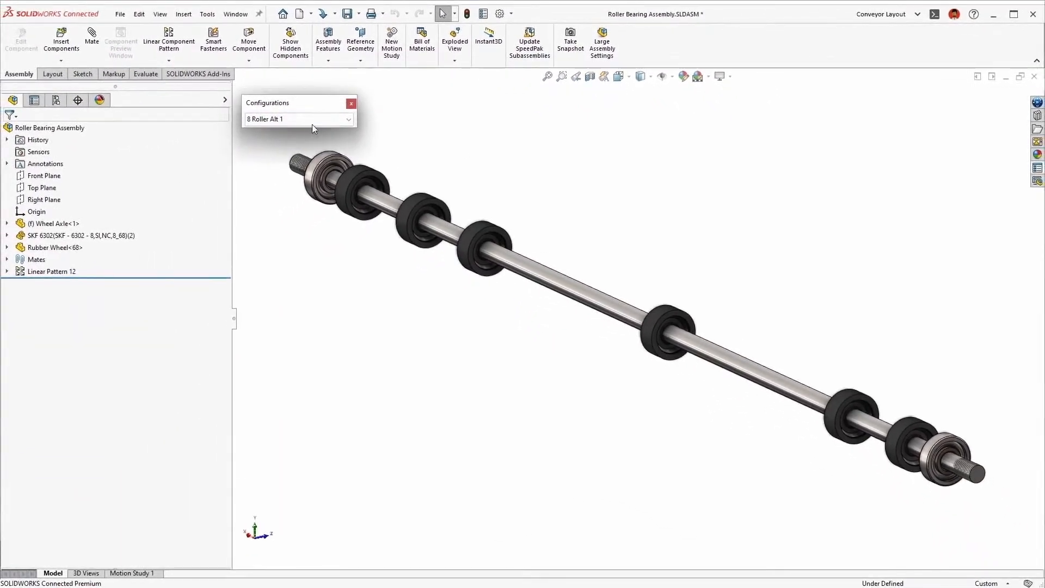
left_click(312, 122)
left_click(302, 132)
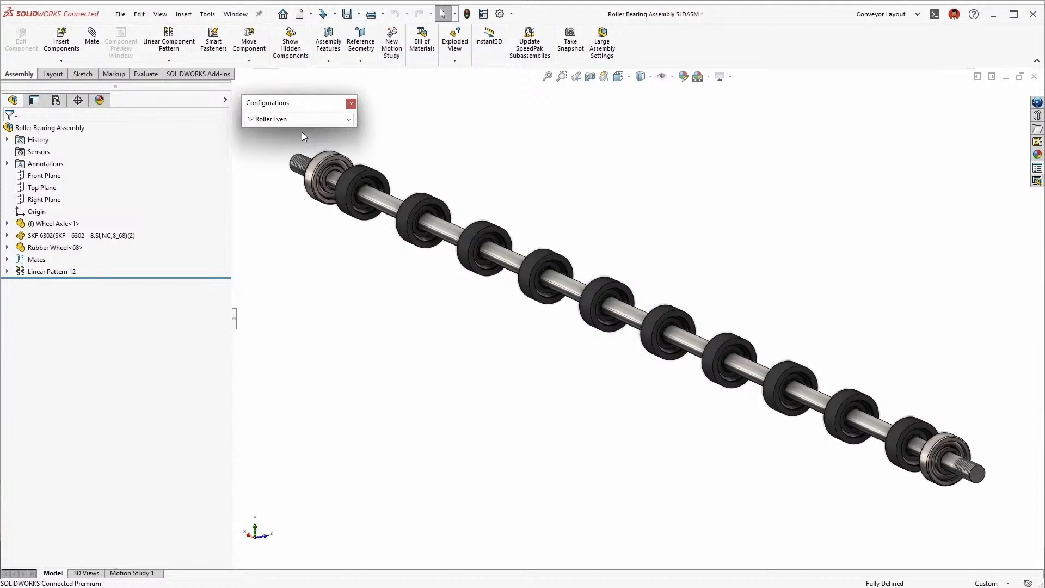
left_click(58, 101)
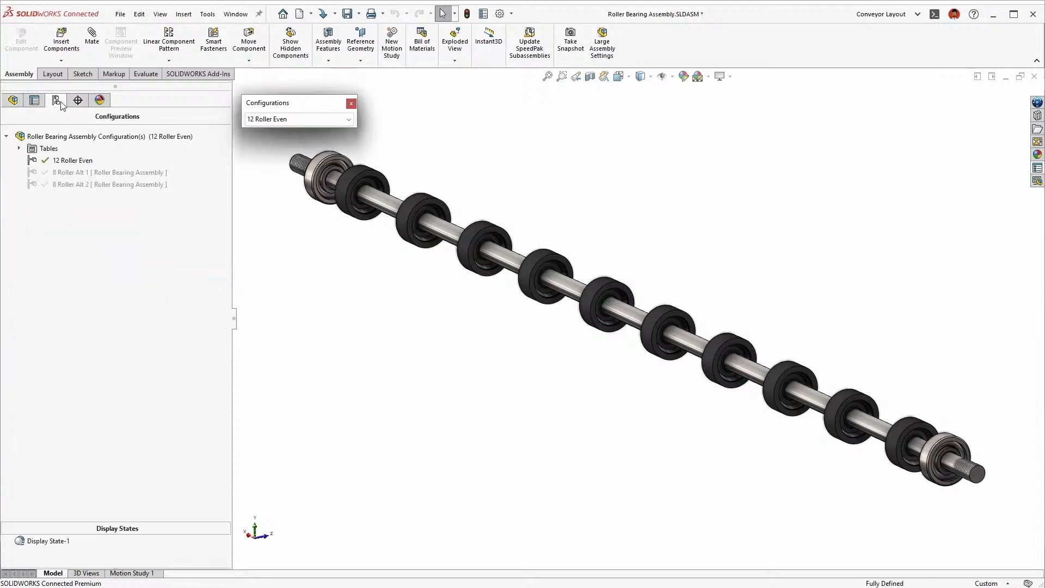
Examine the bill of materials part number options in the 12 Roller Even configuration's properties, leaving them unedited
left_click(73, 161)
right_click(74, 160)
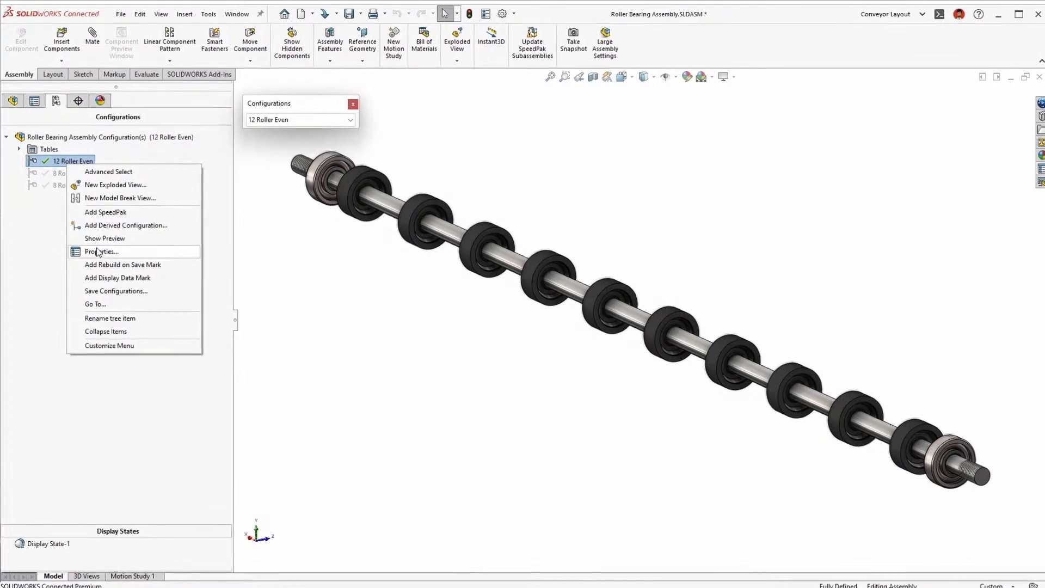
left_click(99, 252)
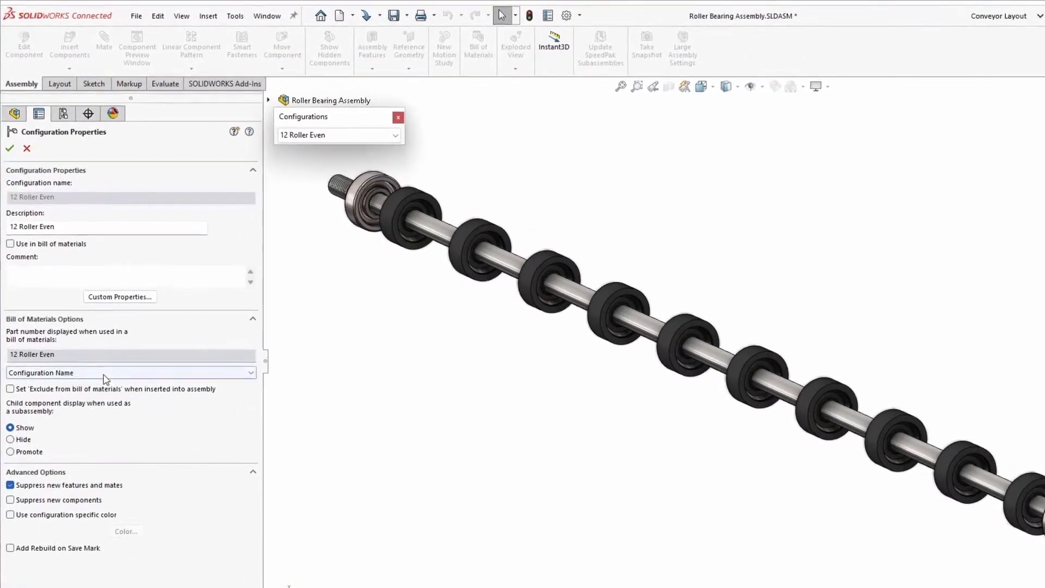
left_click(105, 376)
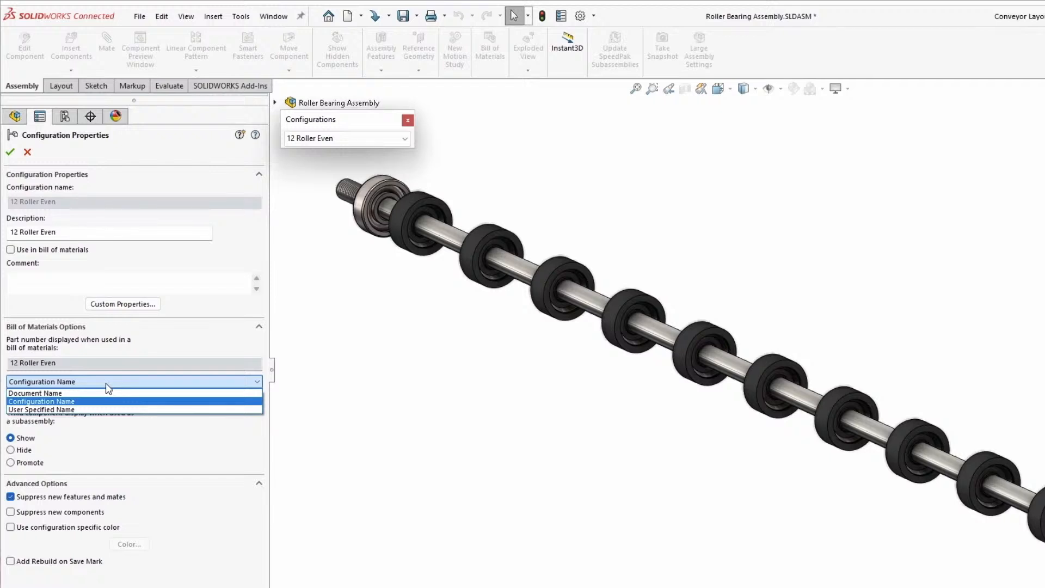
left_click(106, 384)
left_click(27, 152)
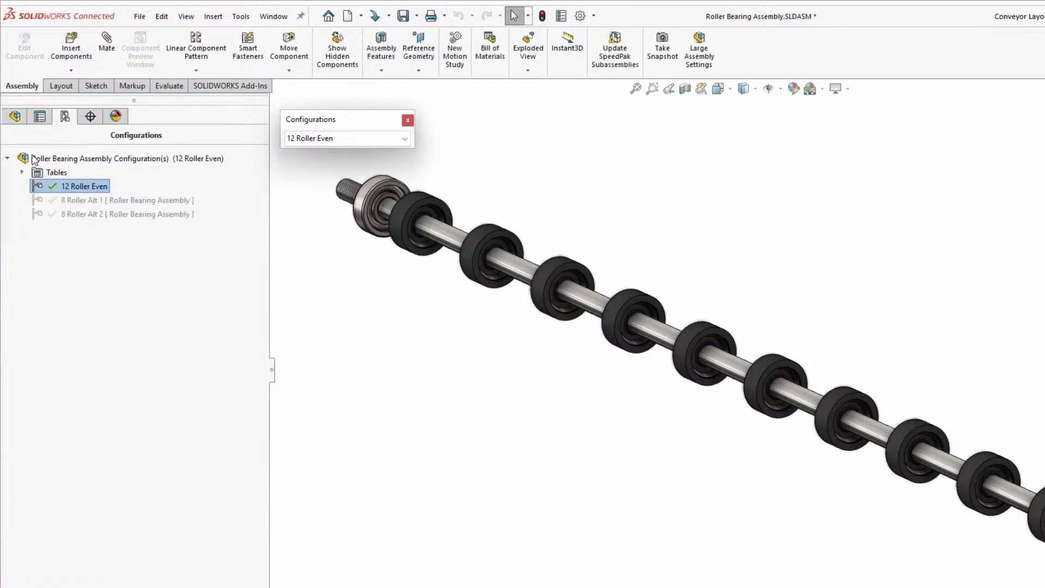
Set the document's default bill of materials part number for new configurations to Configuration Name
left_click(580, 16)
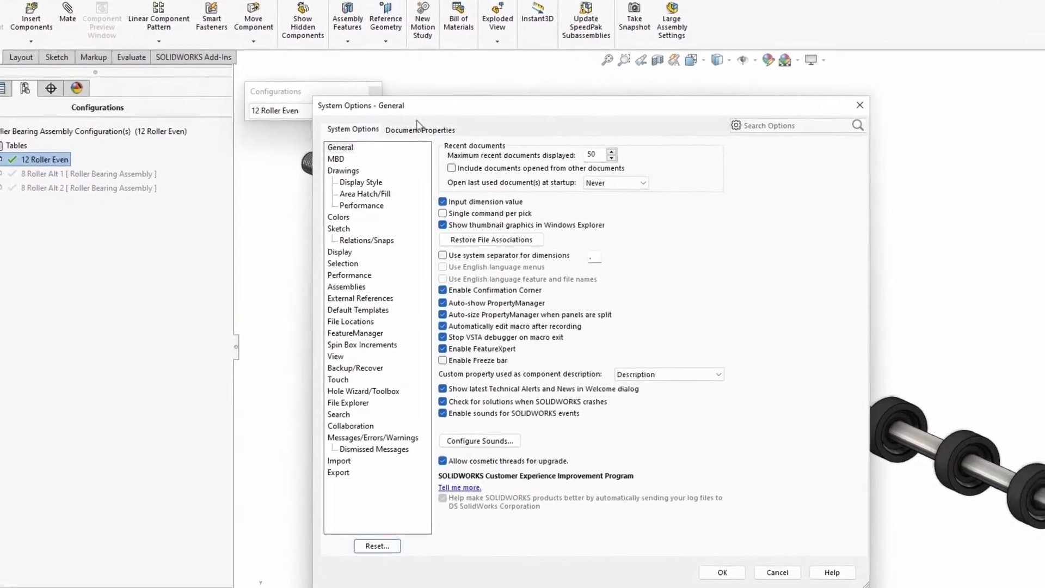
left_click(420, 130)
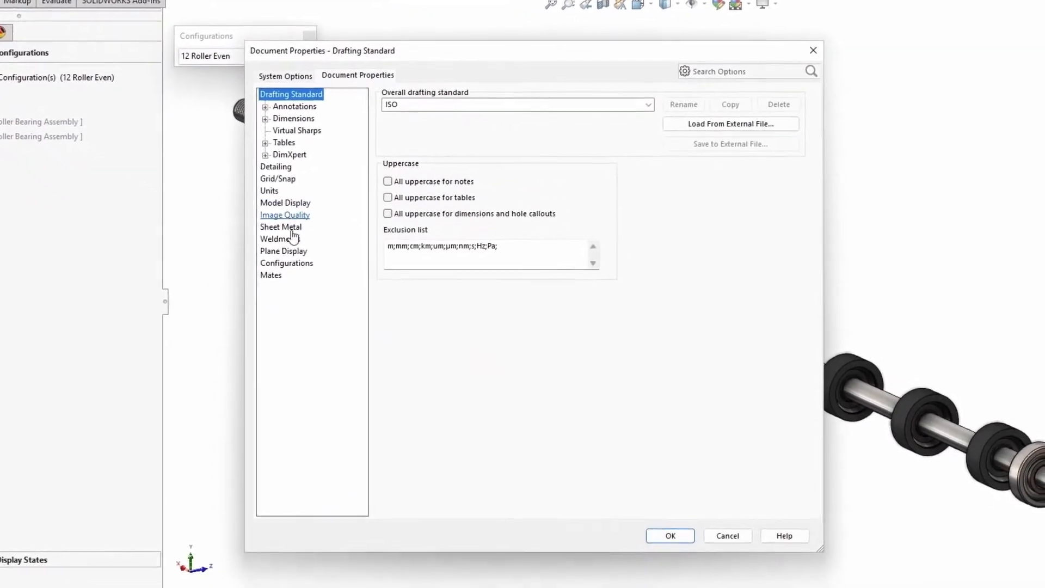
left_click(283, 264)
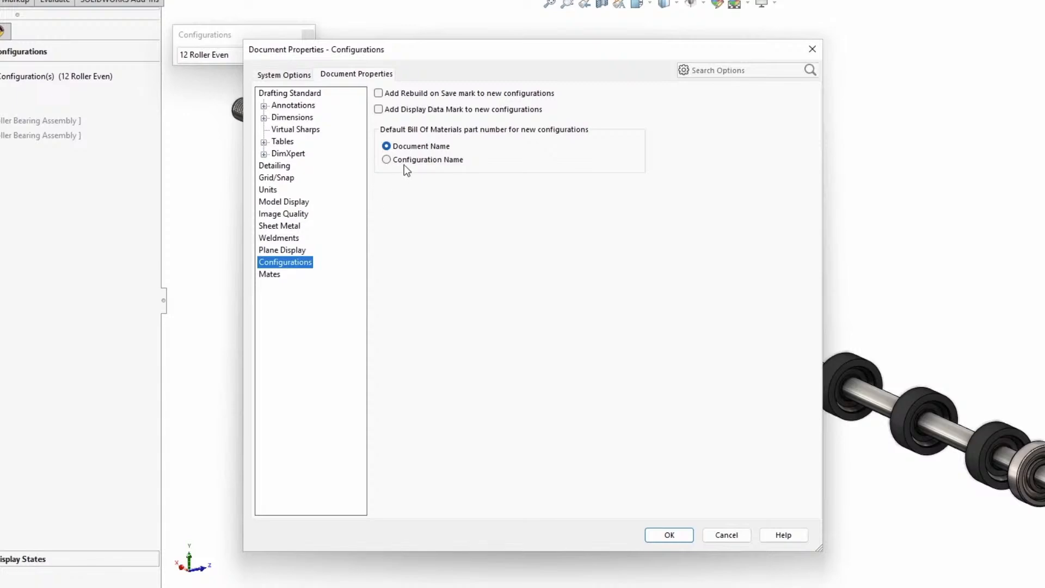
left_click(407, 162)
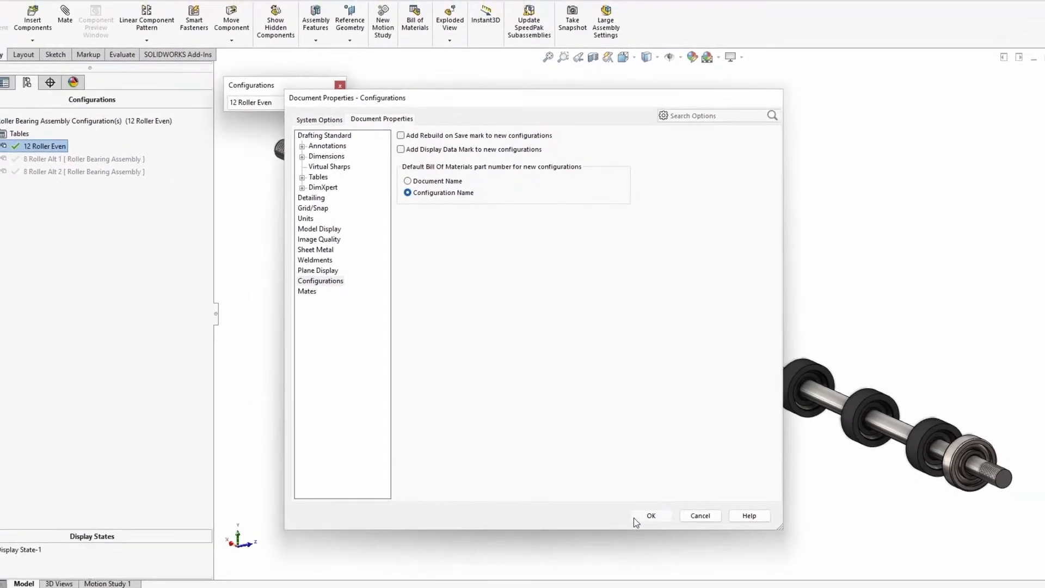
left_click(636, 517)
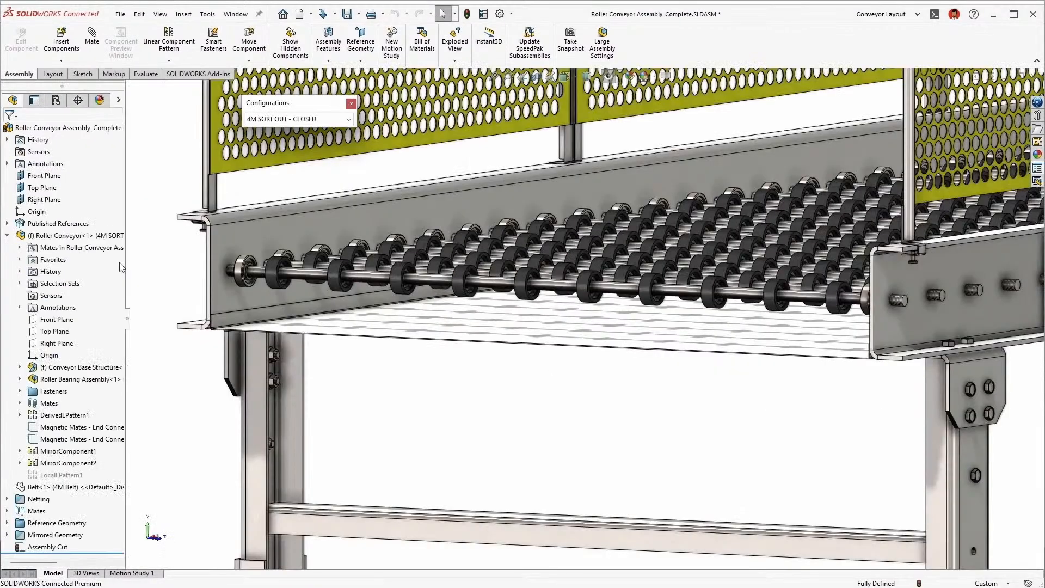
In the roller conveyor assembly, apply configuration 8 Roller Alt 1 to the bearing assemblies in the Alternating Rollers_1 selection set
left_click(69, 527, "shift")
left_click(180, 474)
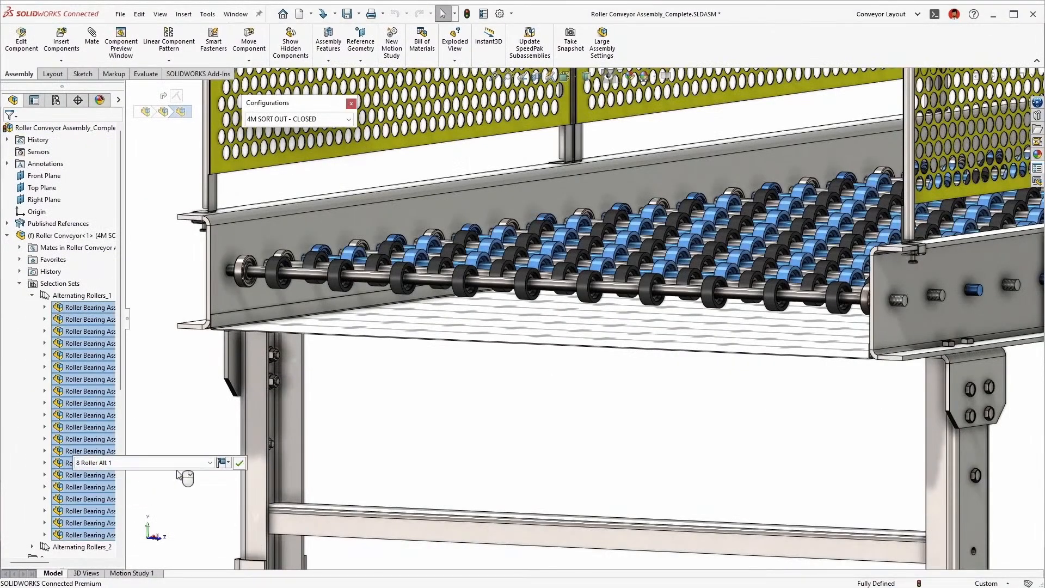
left_click(240, 463)
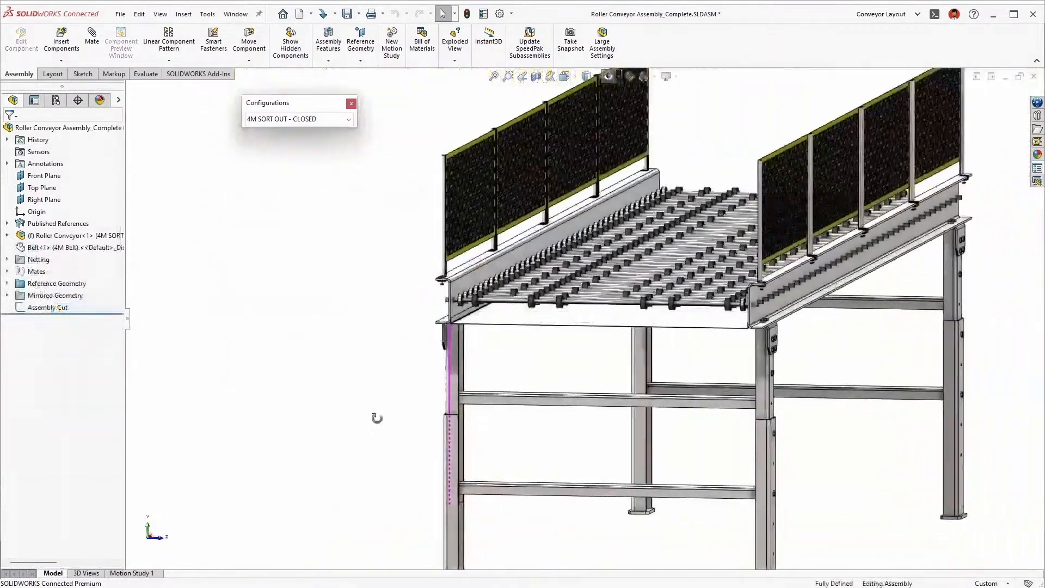
Start an extruded cut from the Assembly Cut sketch in the Toolbox Clearance view, ending Up To Surface at the leg's hidden far outer face
middle_click_drag(377, 418, 395, 420)
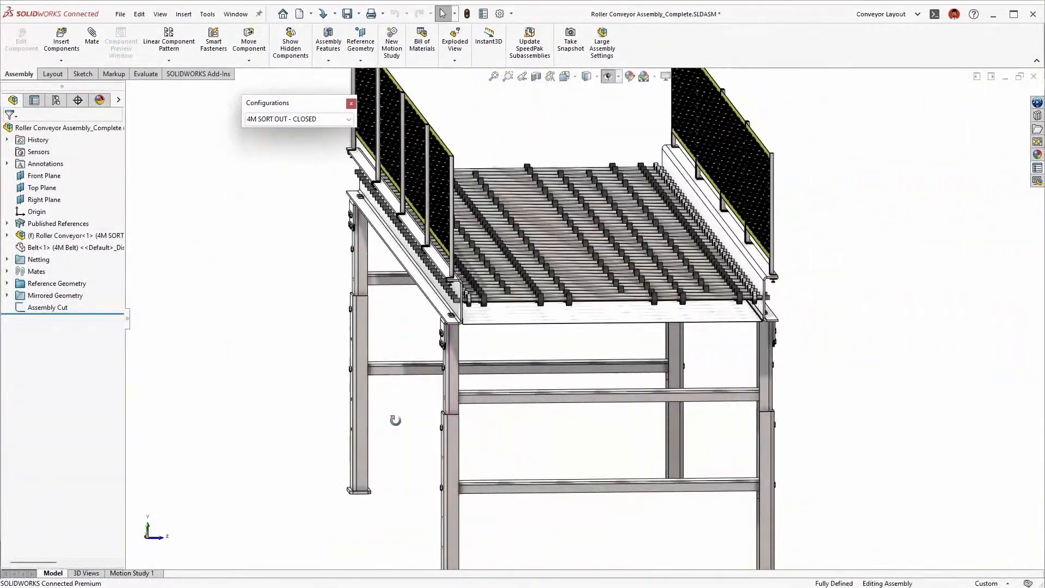
key("space")
left_click(446, 545)
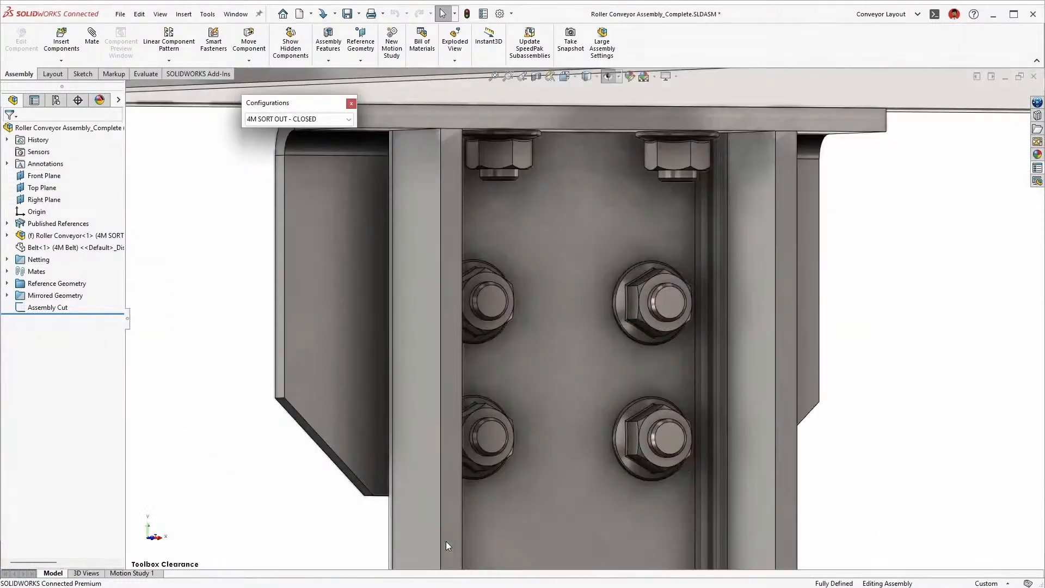
left_click(48, 307)
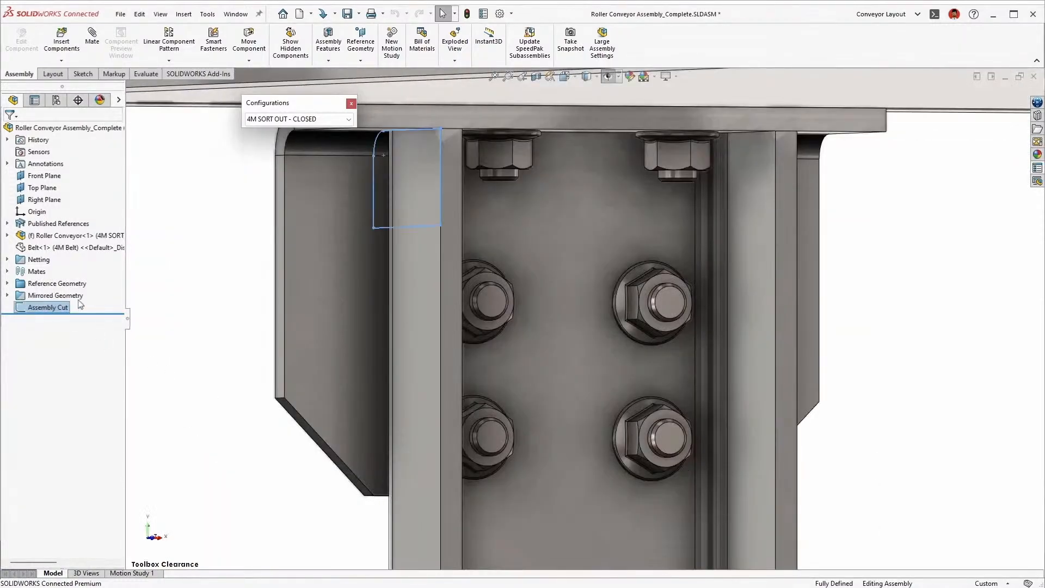
key("s")
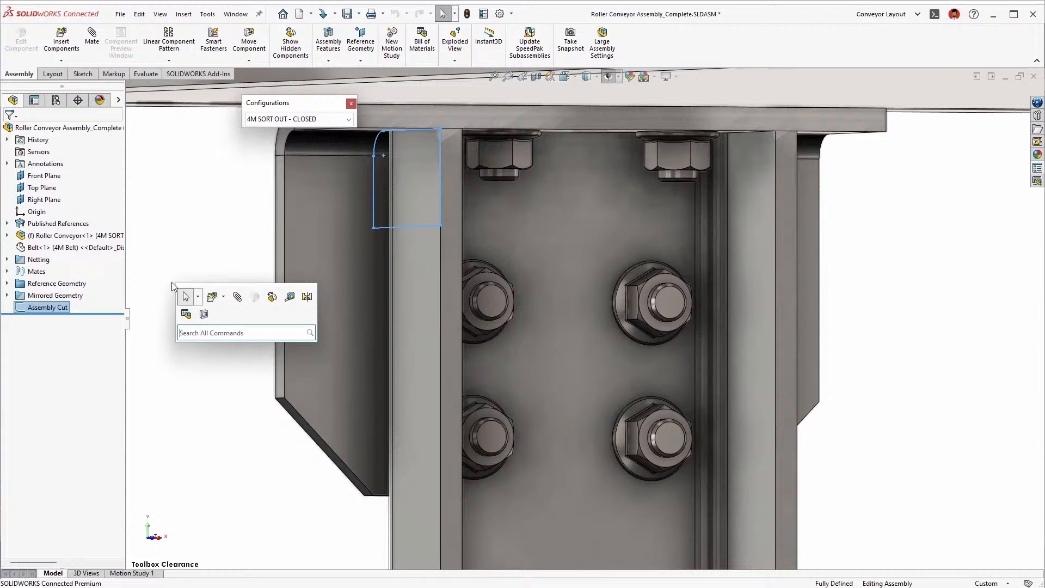
left_click(203, 315)
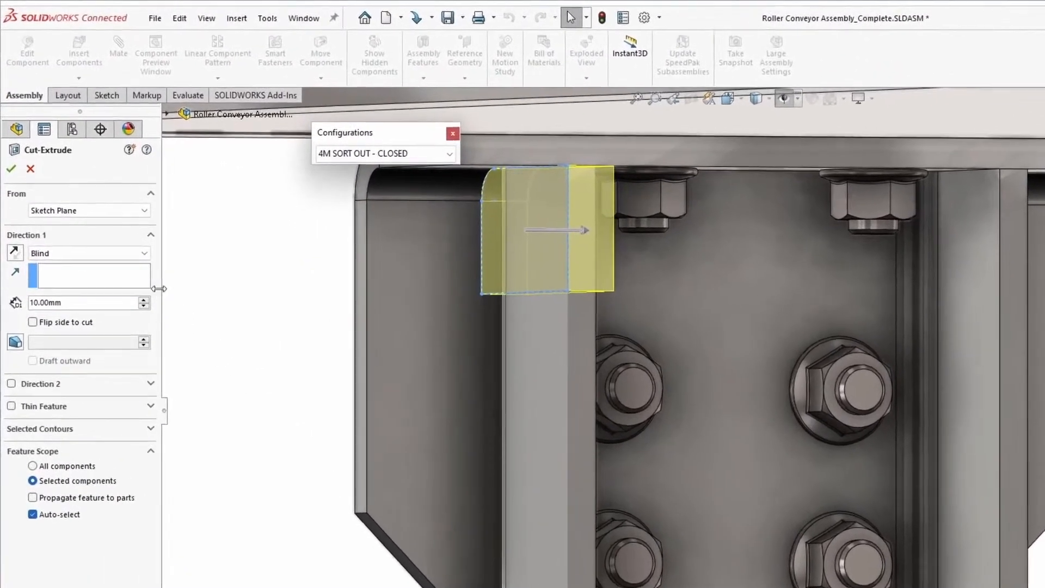
left_click(122, 258)
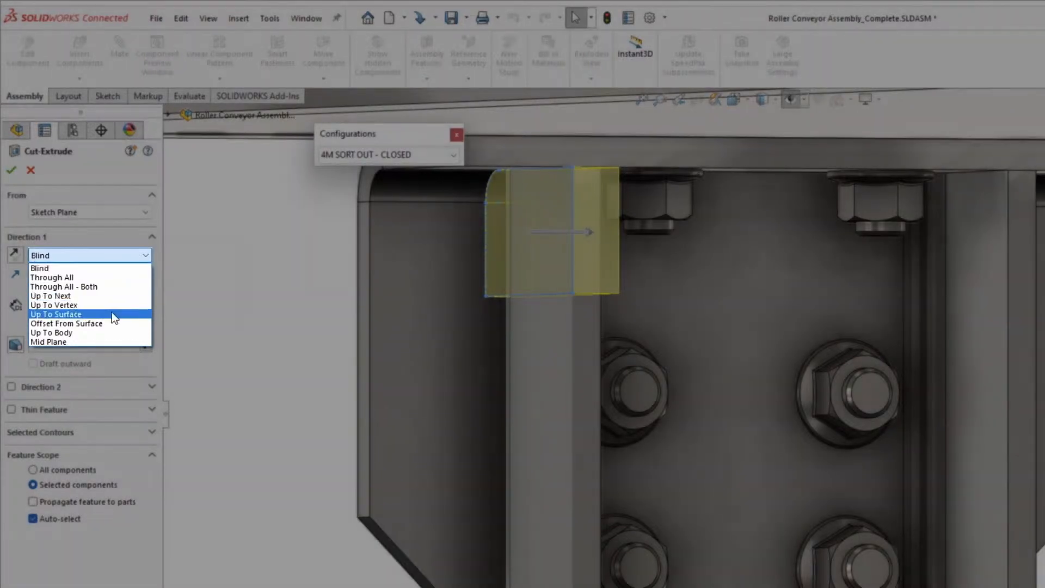
left_click(112, 313)
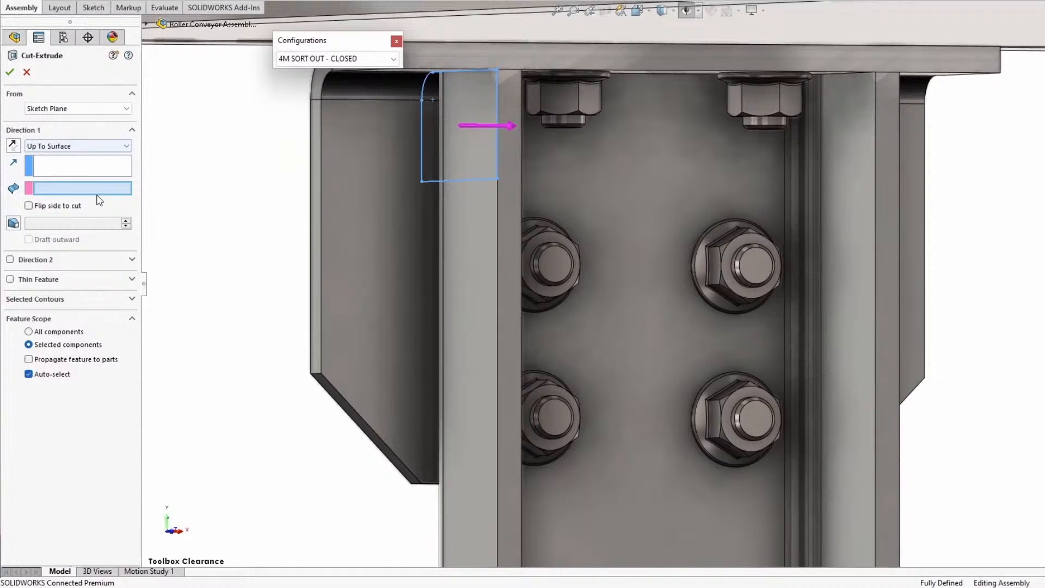
right_click(898, 209)
left_click(937, 262)
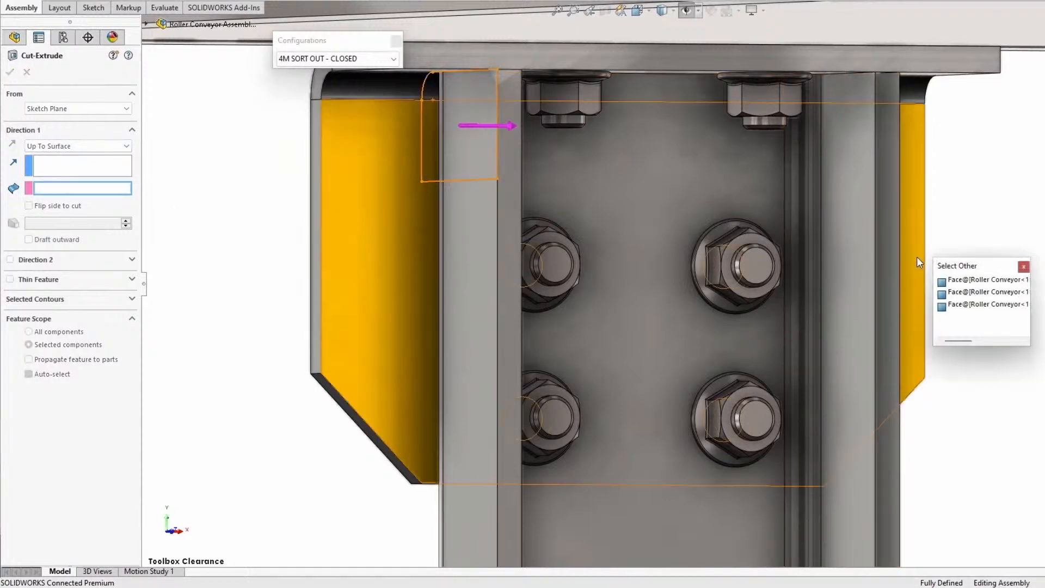
left_click(946, 285)
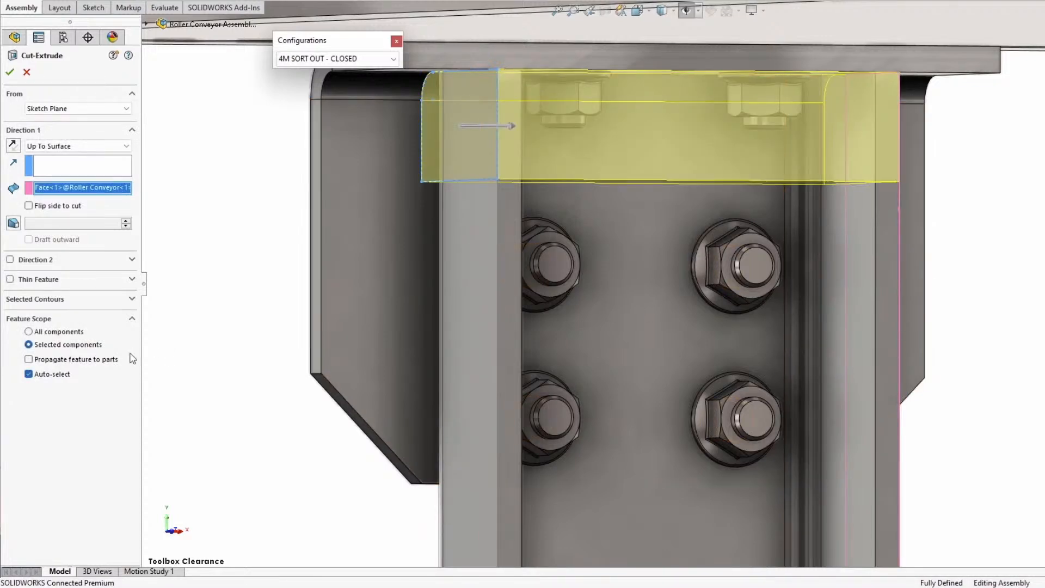
Limit the cut's scope to box-selected components without auto-select, propagate it to the parts, and finish it keeping all bodies
left_click(70, 375)
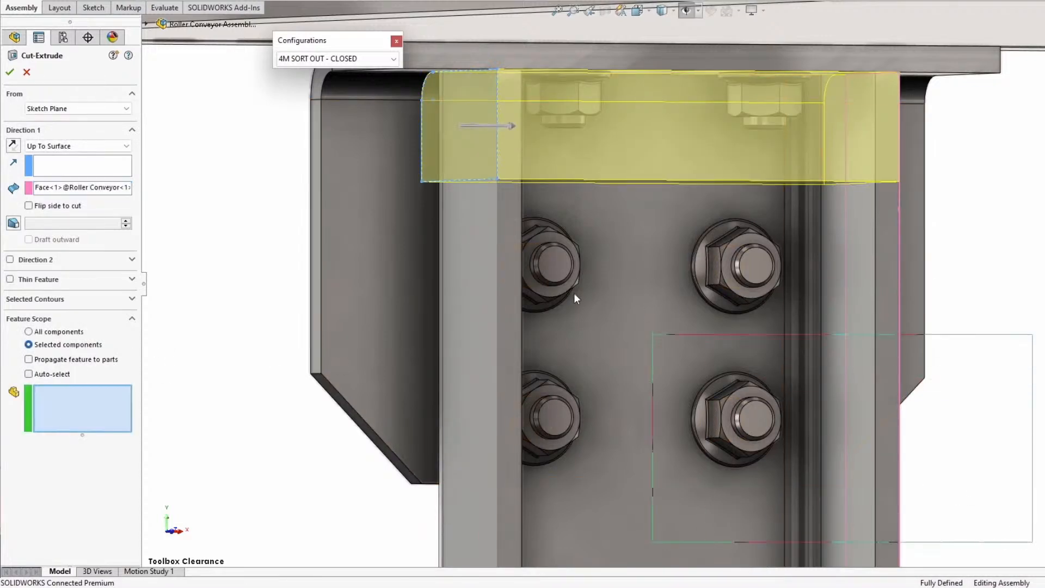
left_click_drag(252, 64, 235, 54)
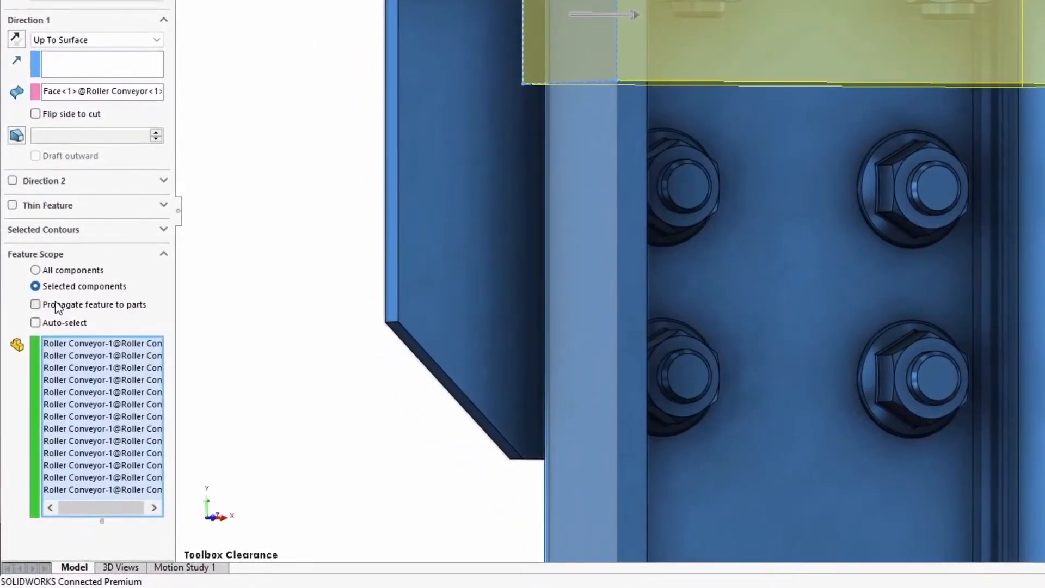
left_click(56, 304)
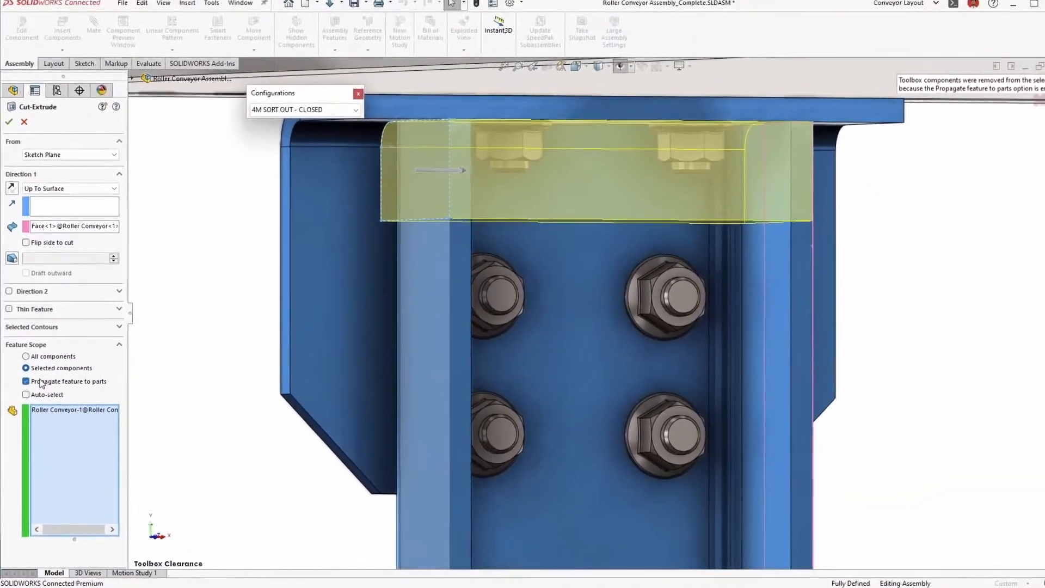
left_click(8, 132)
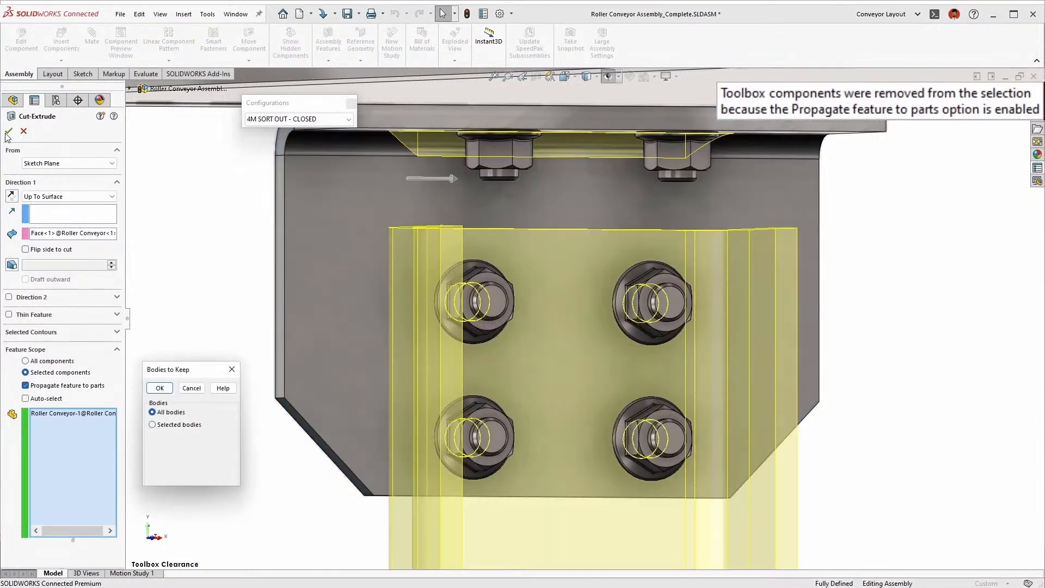
left_click(167, 390)
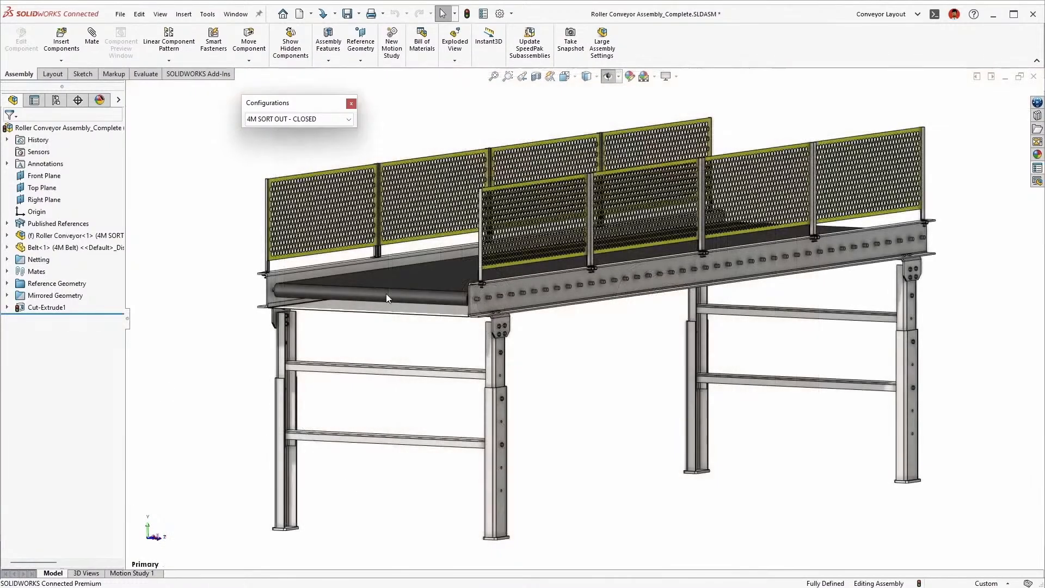
Activate the 8M SORT OUT - OPEN configuration and list its published references
left_click(319, 120)
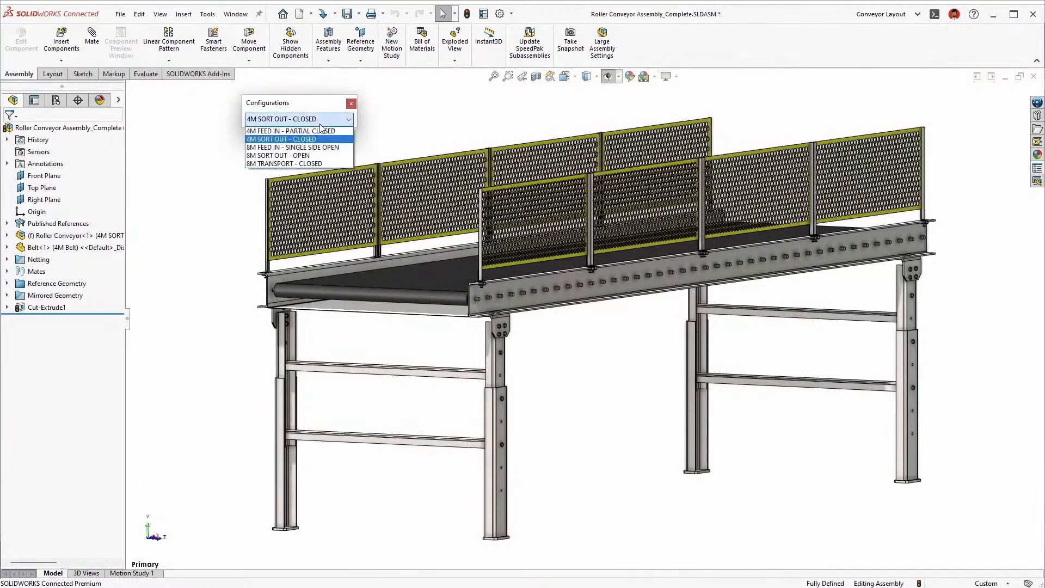
left_click(320, 156)
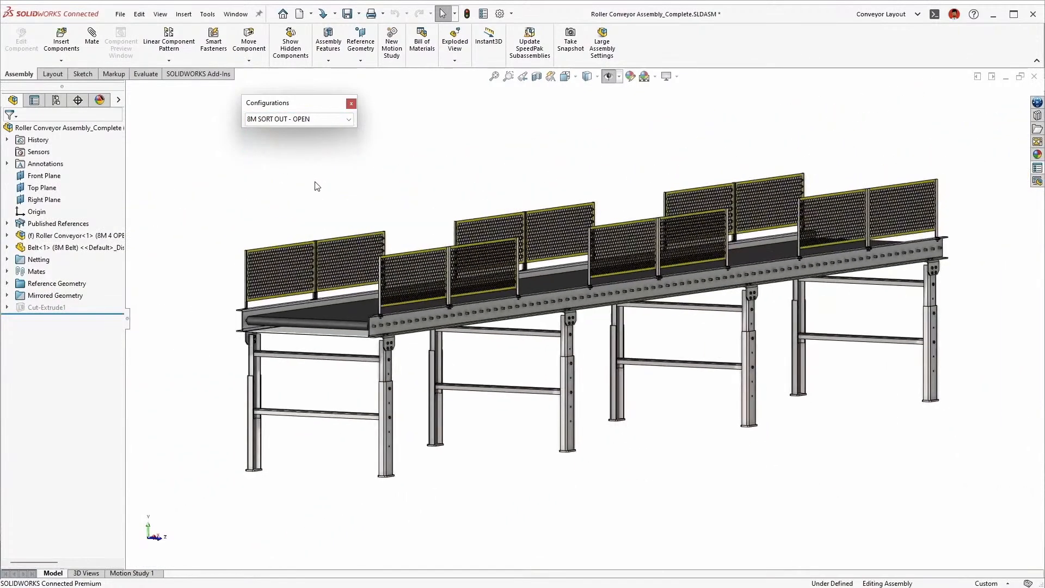
left_click(58, 224)
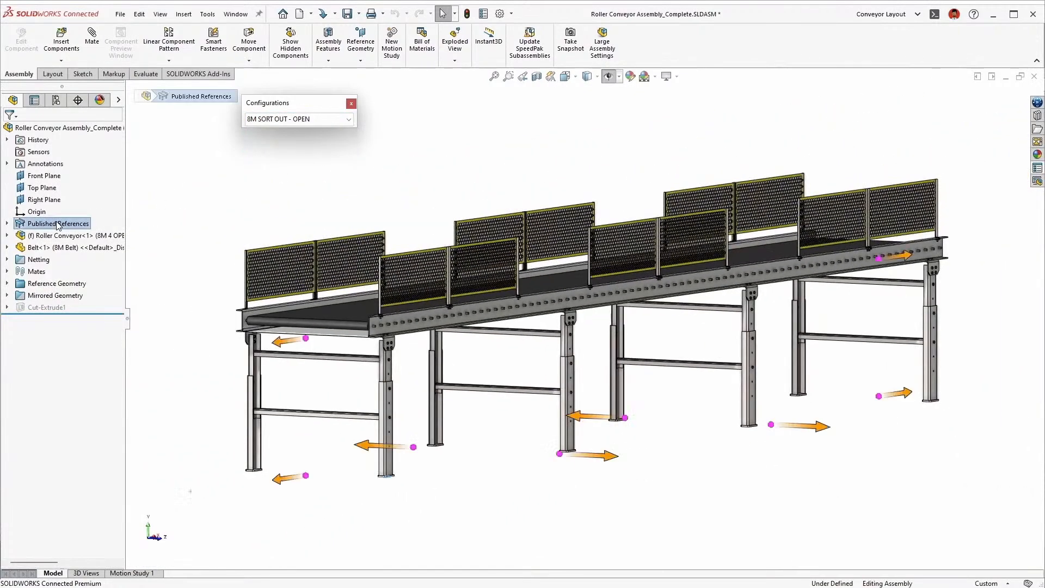
left_click(7, 224)
Activate the 4M SORT OUT - CLOSED configuration and suppress its published references Sort Conveyor 1 to Sort Conveyor 4
left_click(295, 121)
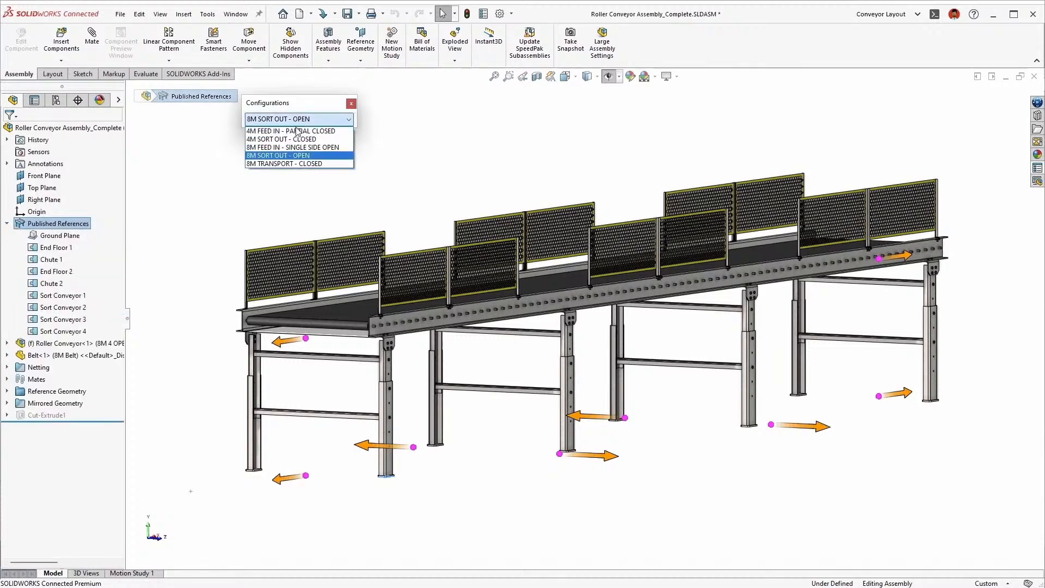
left_click(296, 139)
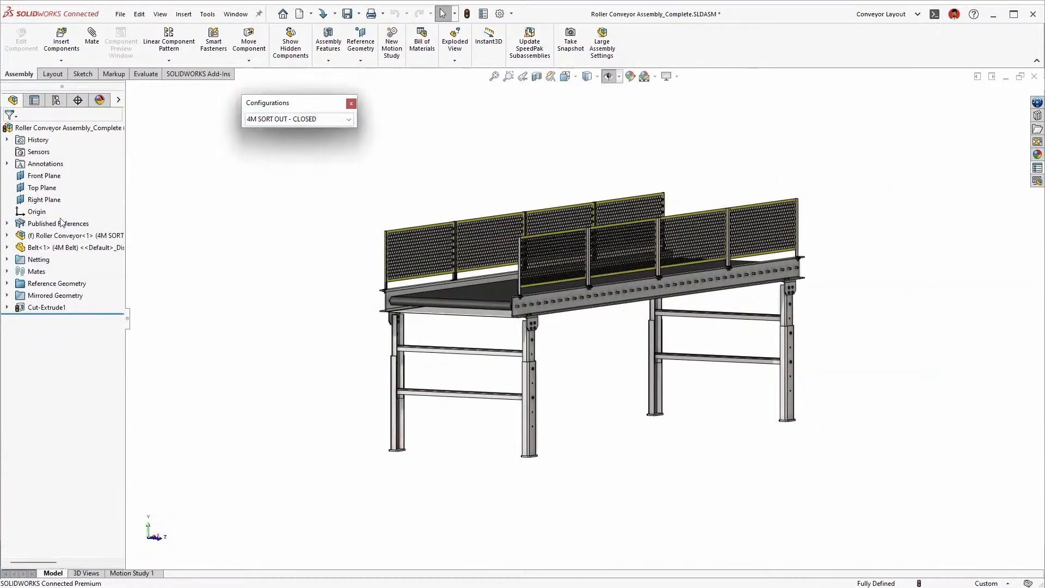
left_click(56, 225)
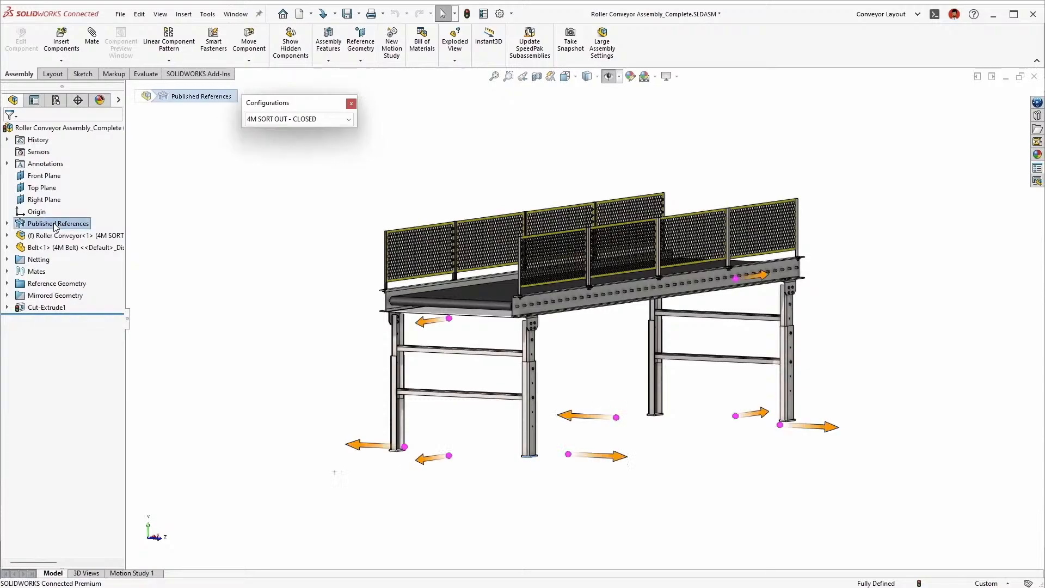
left_click(7, 223)
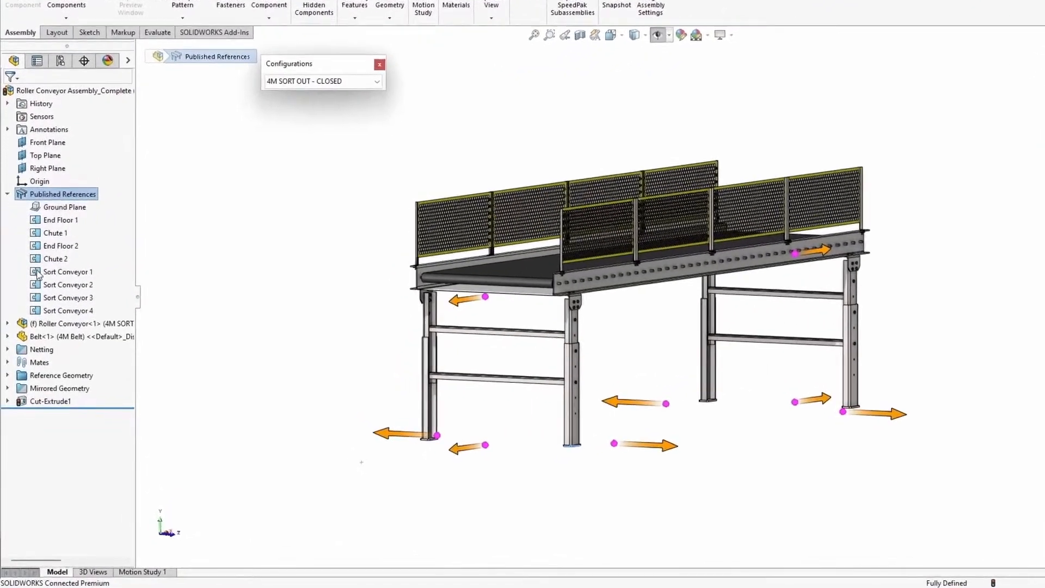
left_click(60, 281)
left_click(43, 318, "shift")
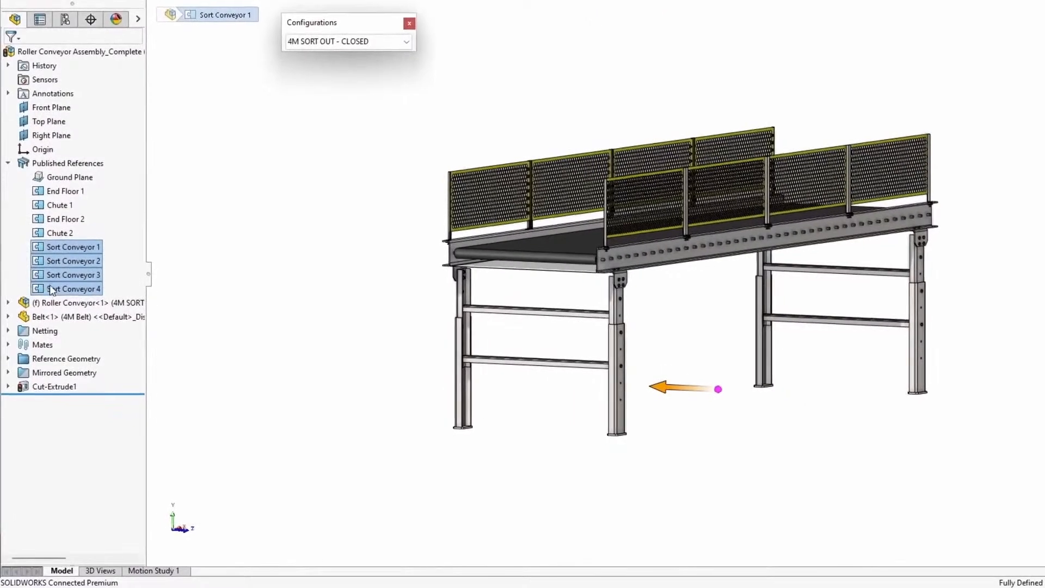
right_click(49, 288)
left_click(67, 246)
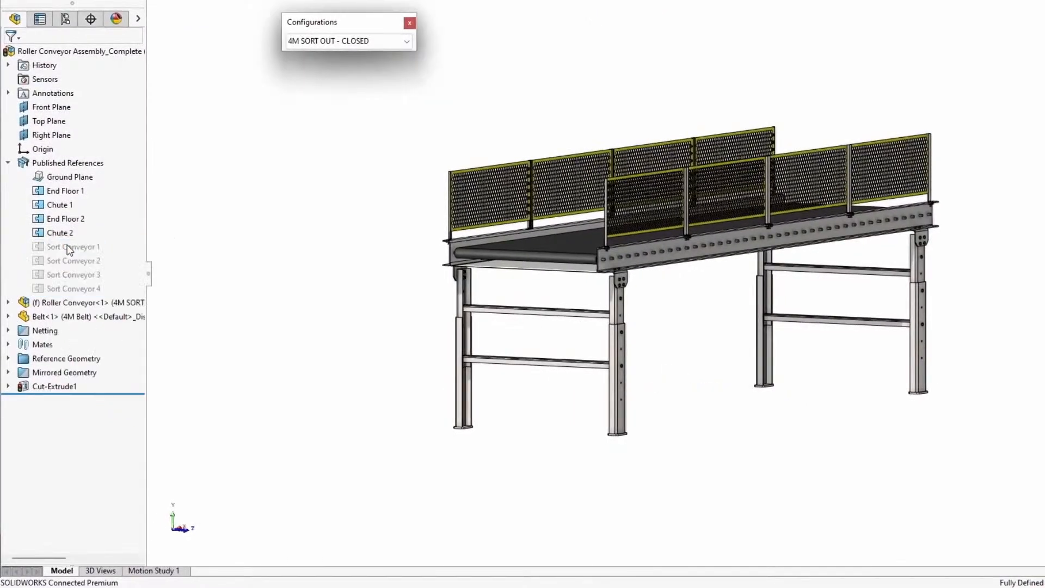
Switch to the Sorting Facility Layout assembly and dismiss the floating Configurations list
key("ctrl+Tab")
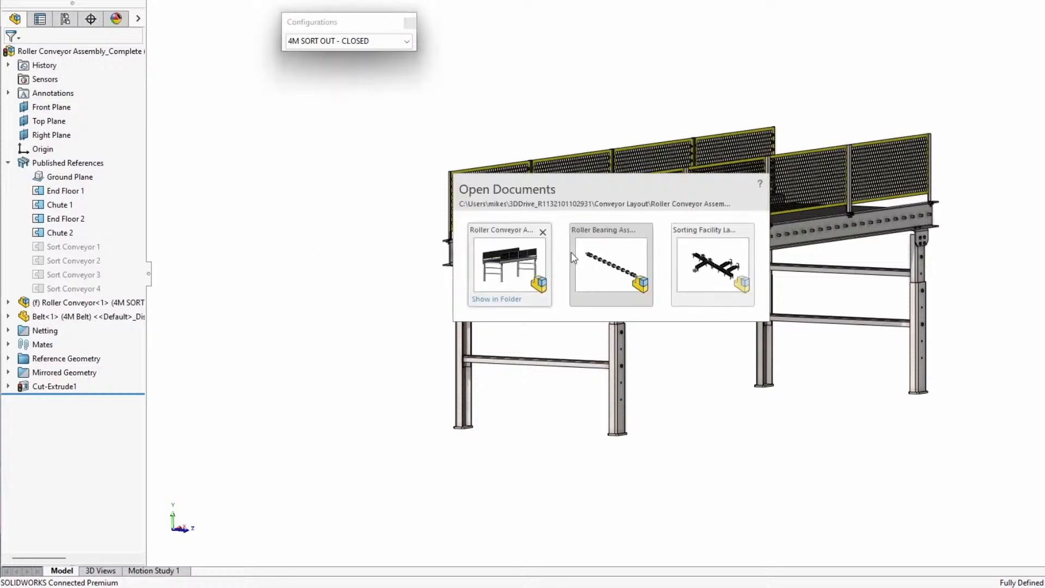
left_click(708, 258)
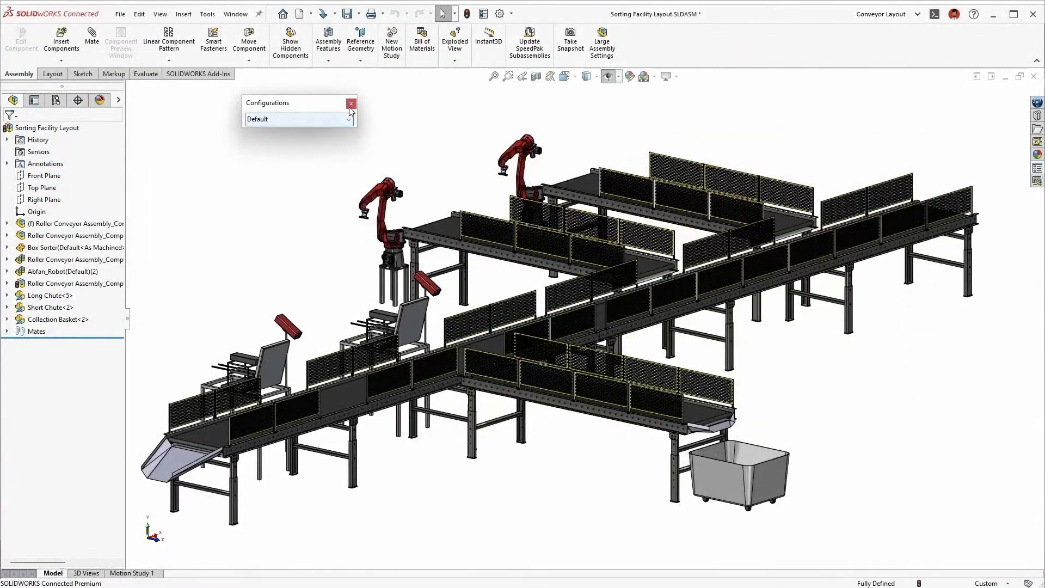
left_click(351, 105)
key("s")
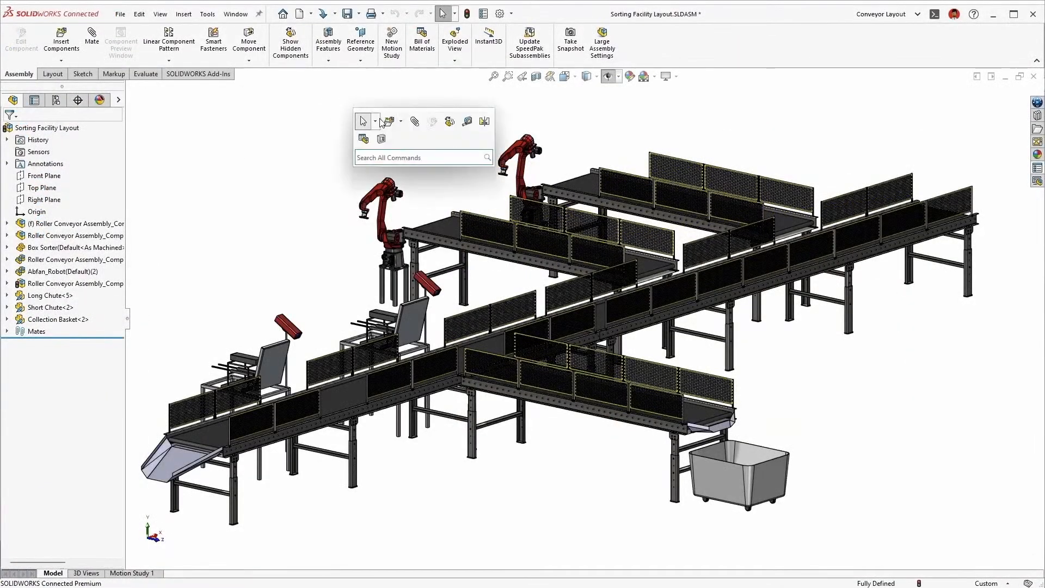
left_click(381, 121)
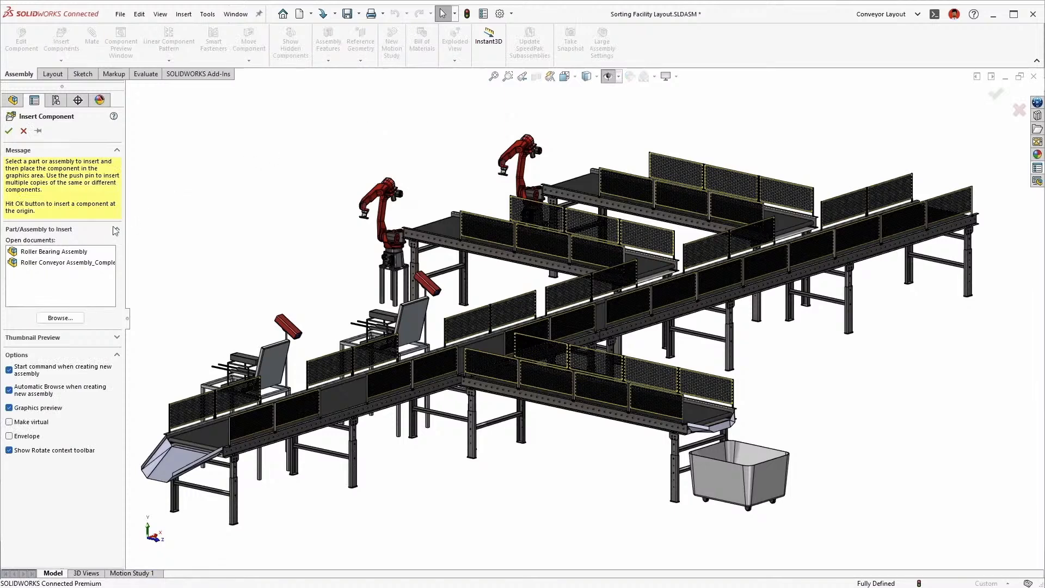
left_click(66, 264)
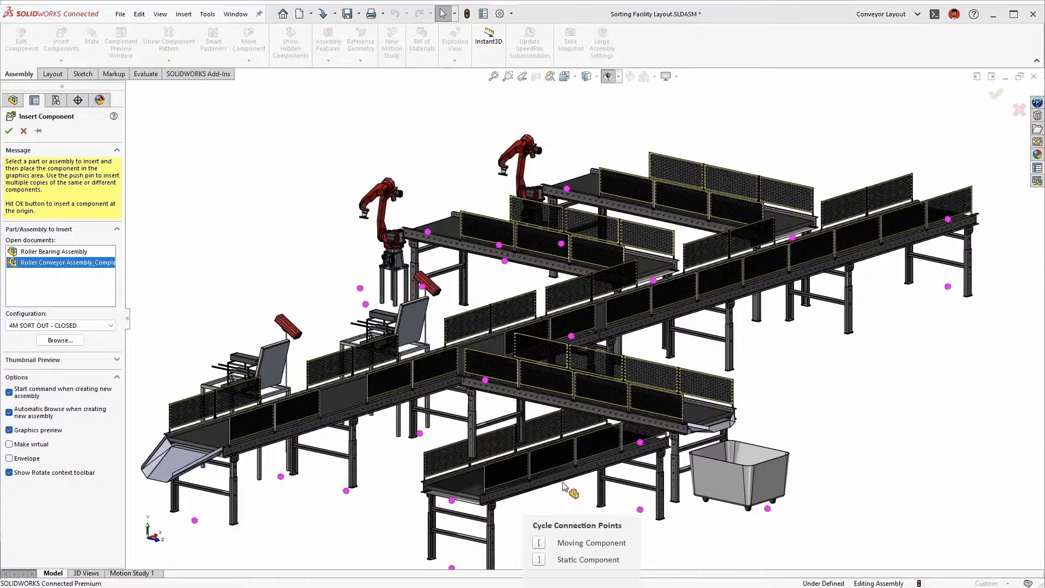
left_click(535, 375)
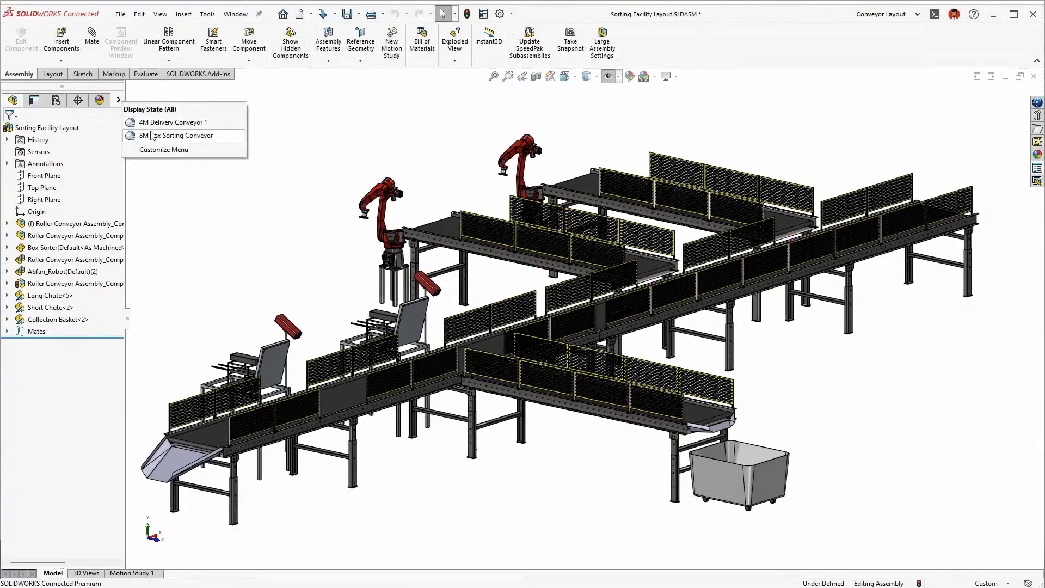
In the 8M Box Sorting Conveyor display state, insert the 4M SORT OUT - CLOSED conveyor at its side opening, and show the whole layout again
left_click(151, 136)
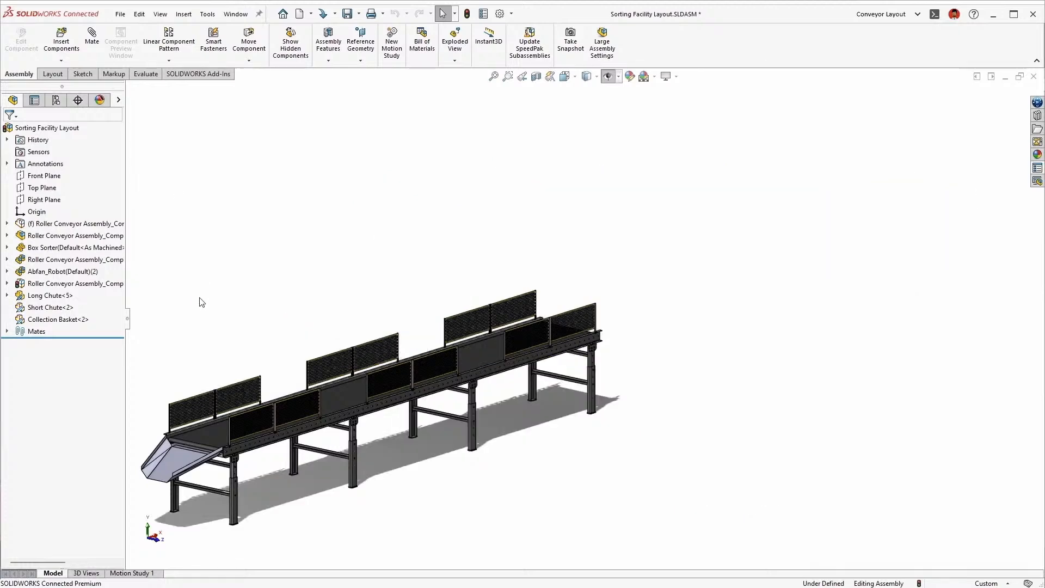
middle_click_drag(201, 302, 309, 191, "ctrl")
key("s")
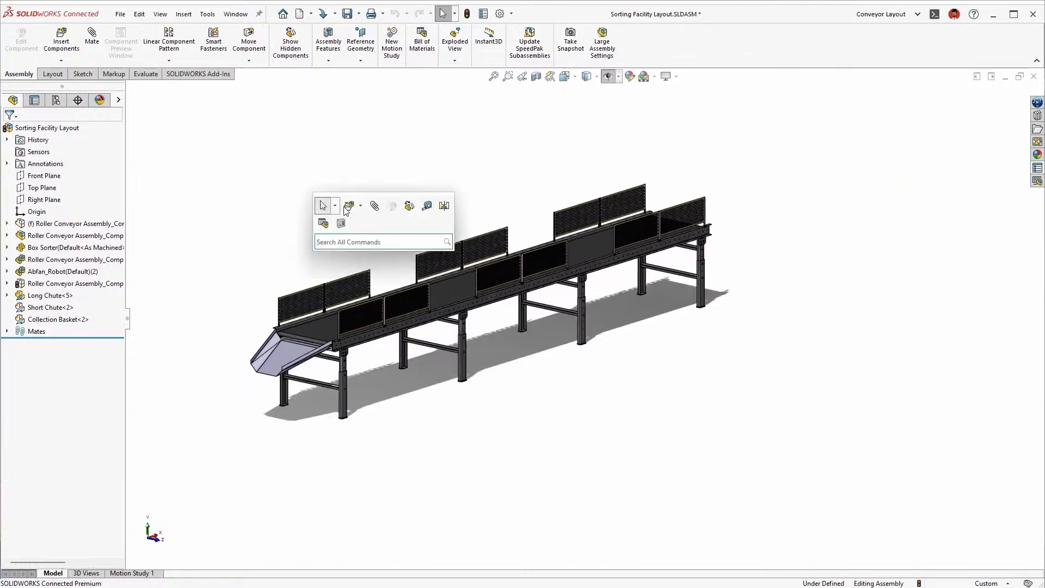
left_click(349, 212)
left_click(82, 265)
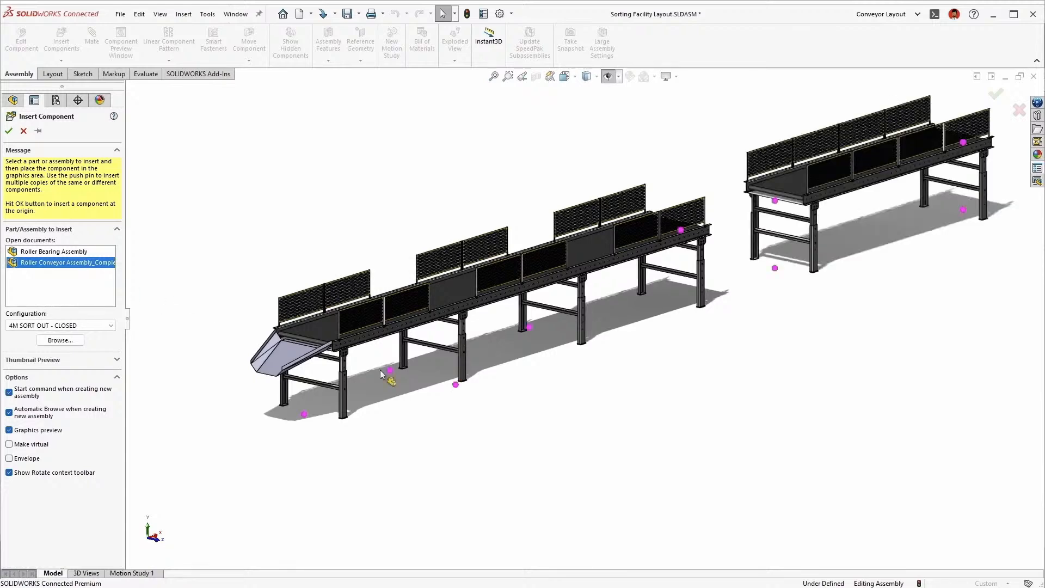
left_click(512, 396)
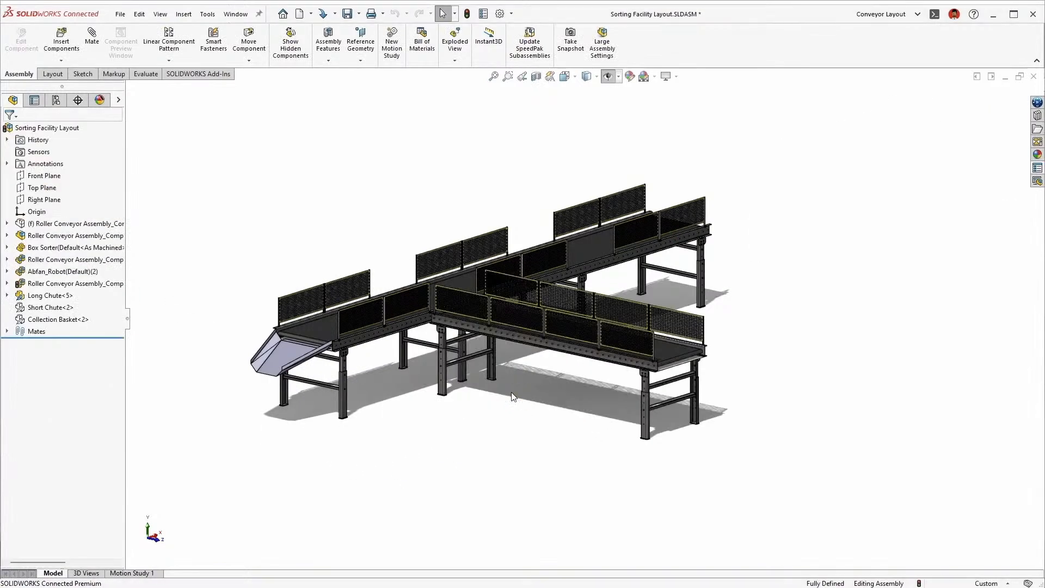
left_click(120, 99)
left_click(146, 120)
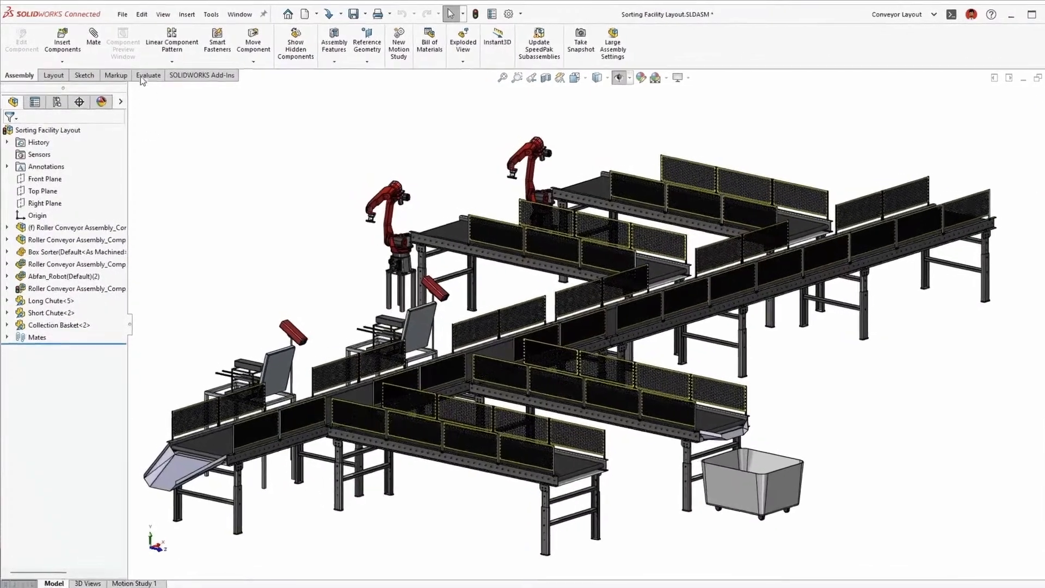
Open Assembly Visualization with a wider list, replace the Mass column with Total Weight, and sort by it from heaviest to lightest
left_click(146, 74)
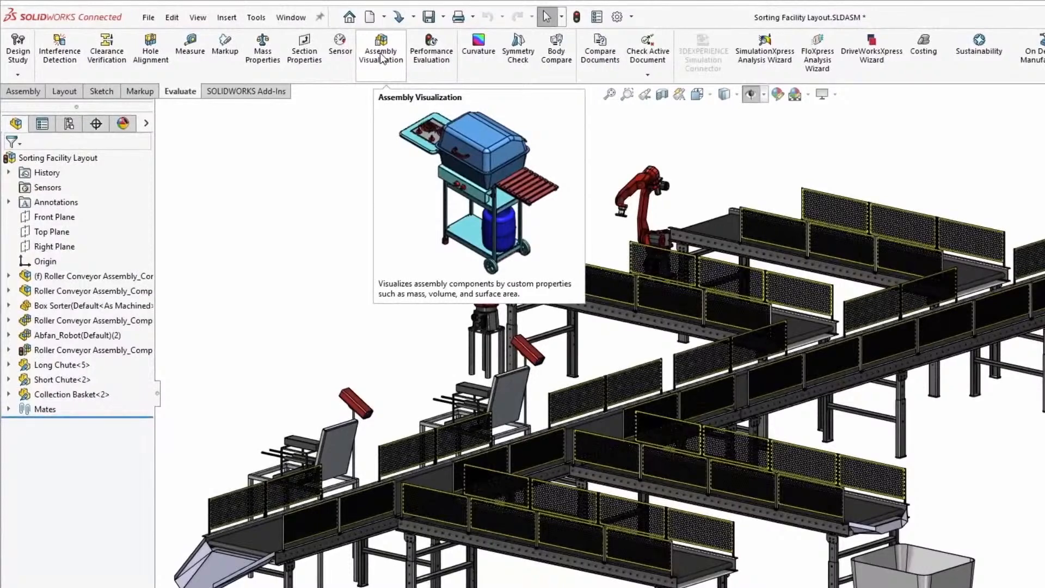
left_click(381, 55)
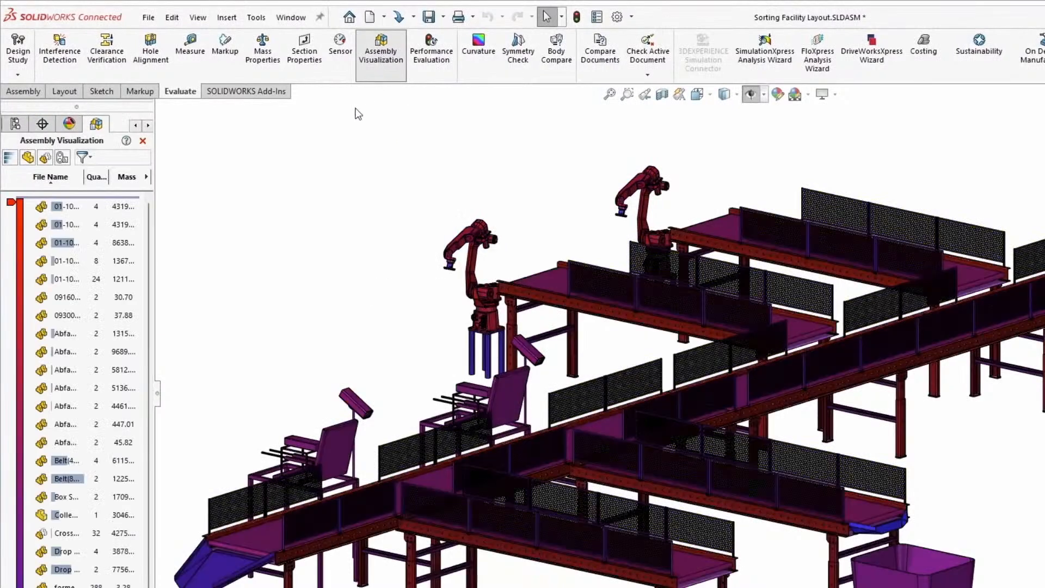
left_click_drag(158, 392, 316, 400)
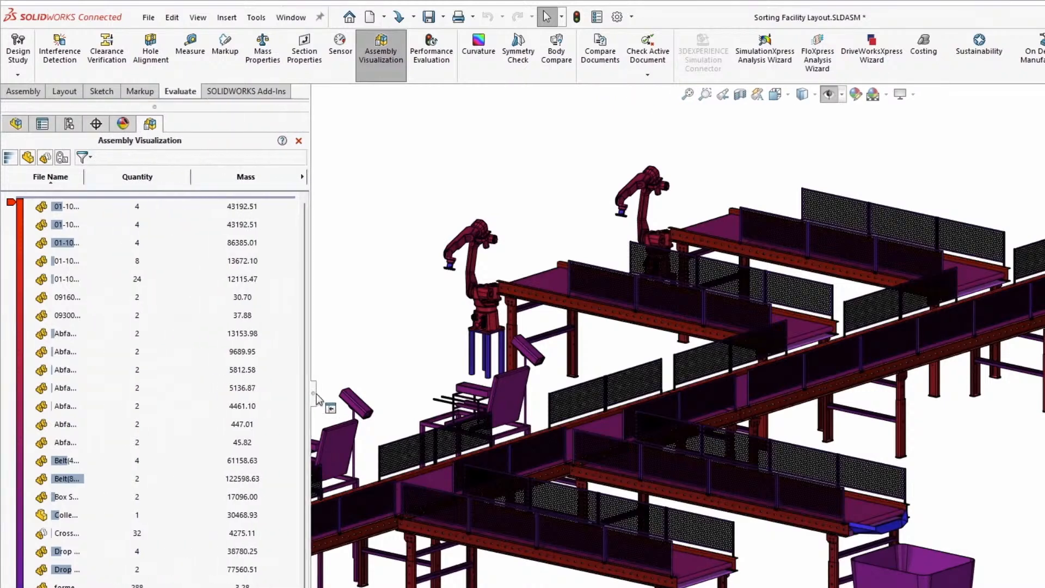
left_click(302, 177)
left_click(330, 176)
left_click(267, 179)
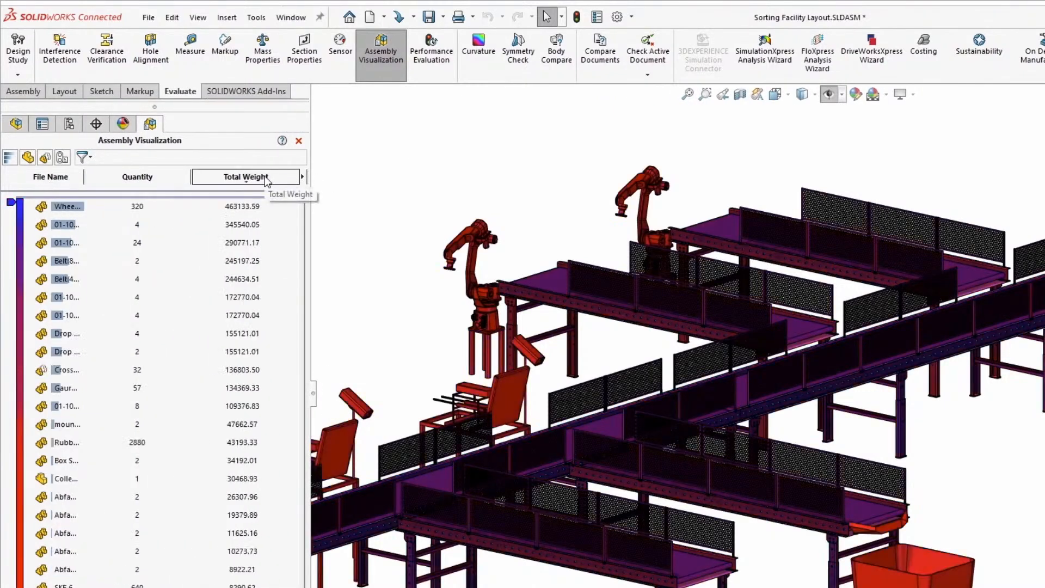
Add a custom column to the visualization list showing the Graphics-Triangles property
left_click(302, 177)
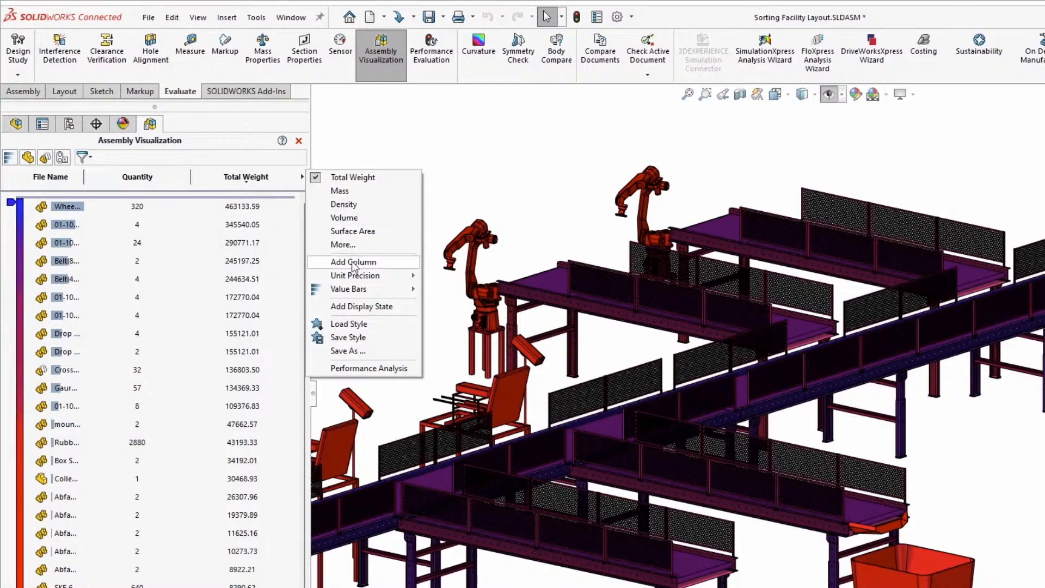
left_click(353, 262)
left_click(303, 177)
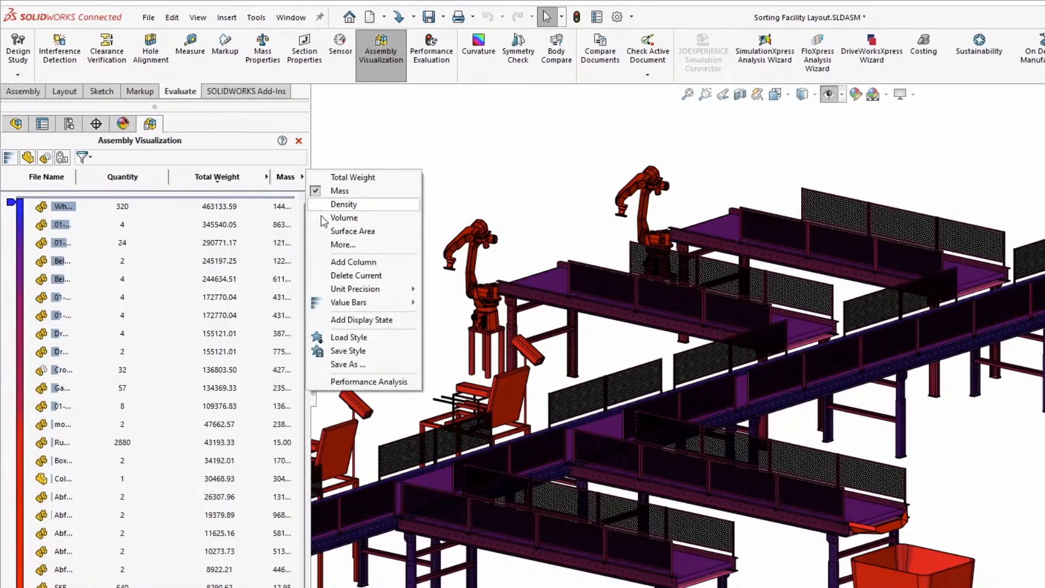
left_click(339, 246)
left_click(622, 328)
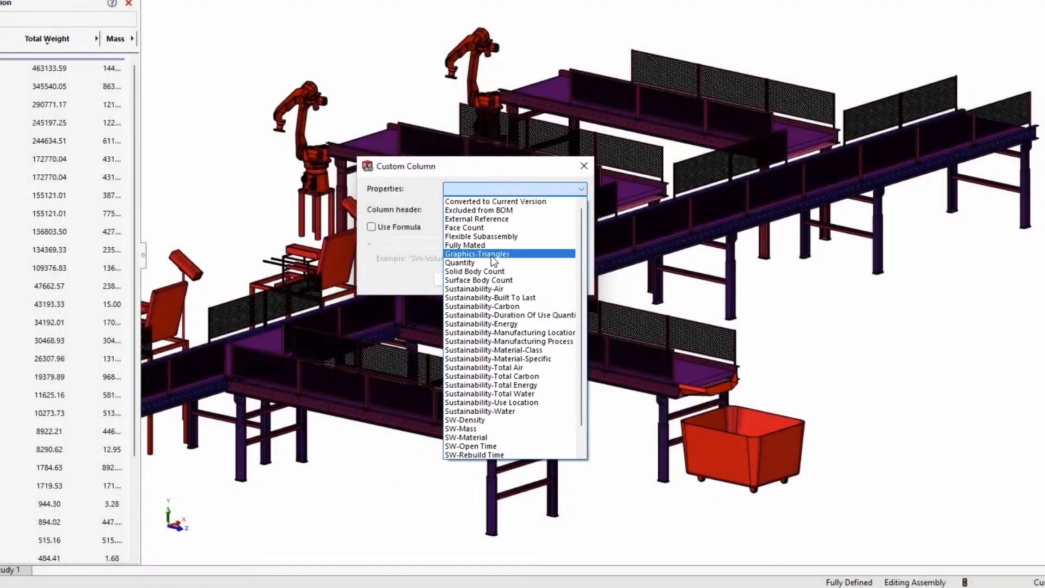
left_click(492, 256)
left_click(472, 279)
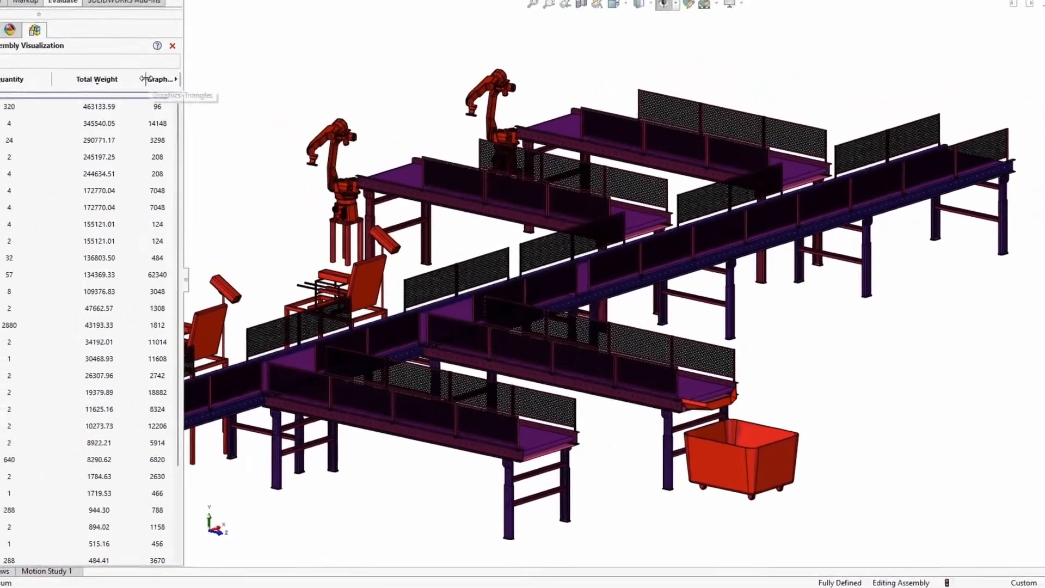
Sort the list by Graphics-Triangles, highest first, and roll it back to hide components with fewer than 7048 triangles
left_click_drag(146, 79, 111, 79)
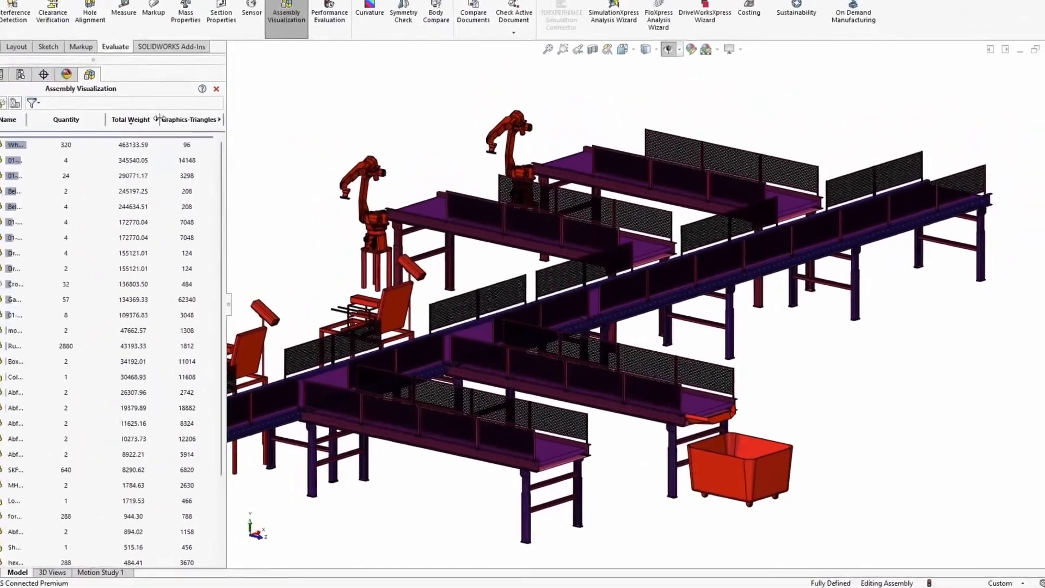
left_click(149, 79)
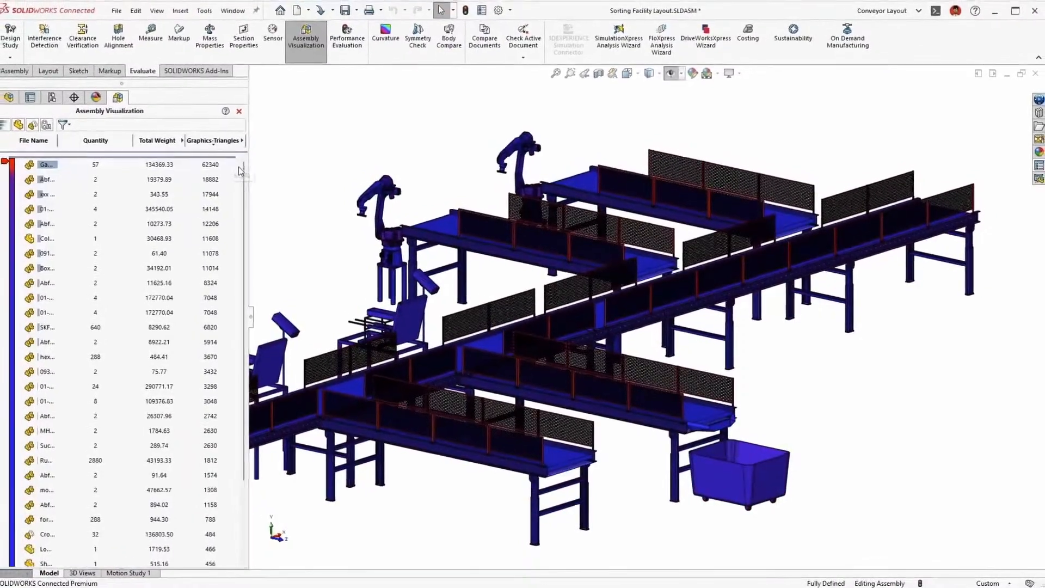
scroll(164, 300, "down", 3)
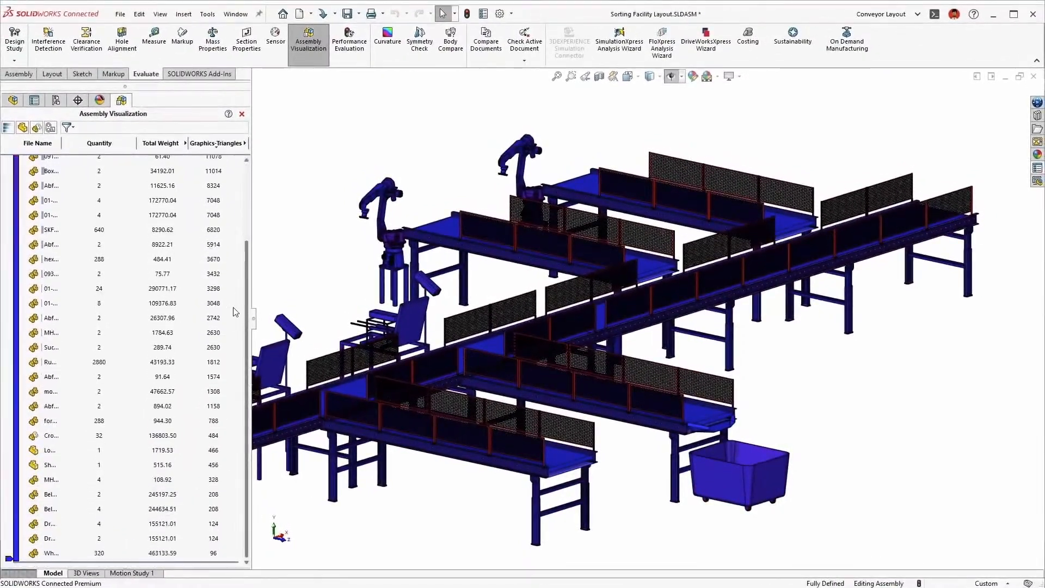
left_click_drag(168, 562, 173, 524)
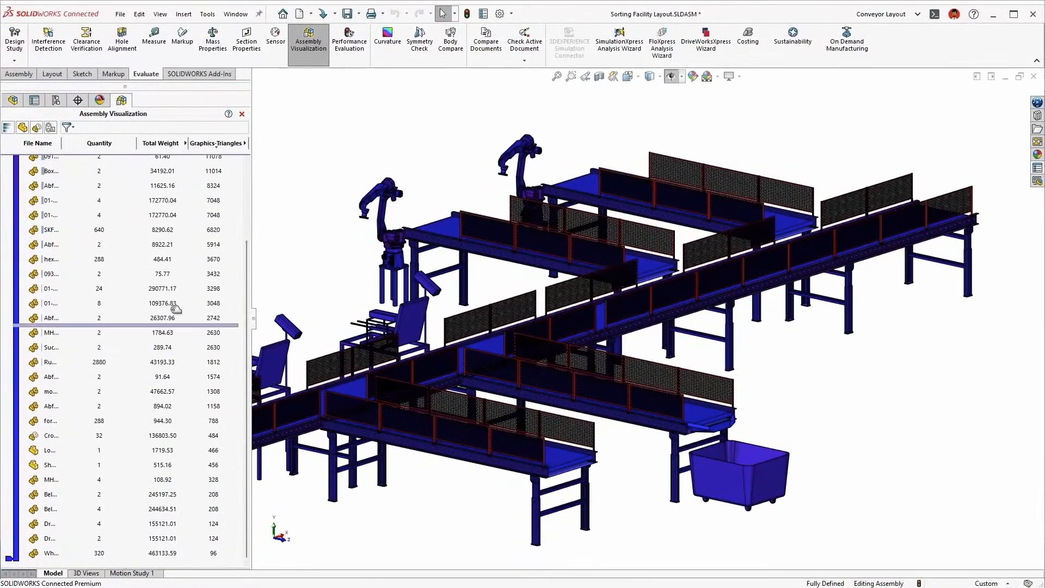
left_click_drag(164, 229, 163, 230)
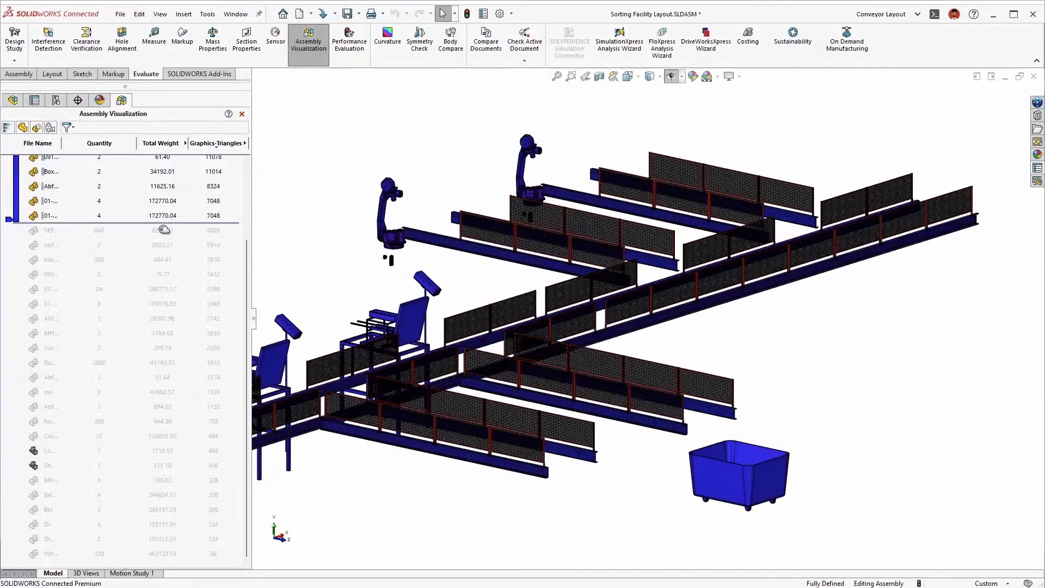
middle_click_drag(313, 235, 418, 187, "ctrl")
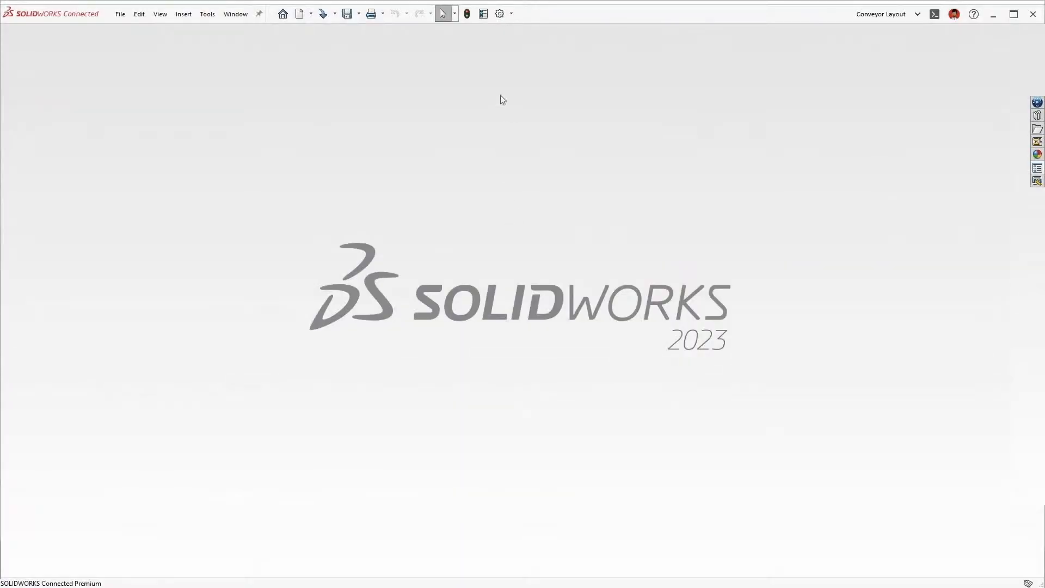
Set assembly loading to automatically optimize resolved mode and hide lightweight mode, and open Sorting Facility Layout_Final.SLDASM as Resolved
left_click(499, 15)
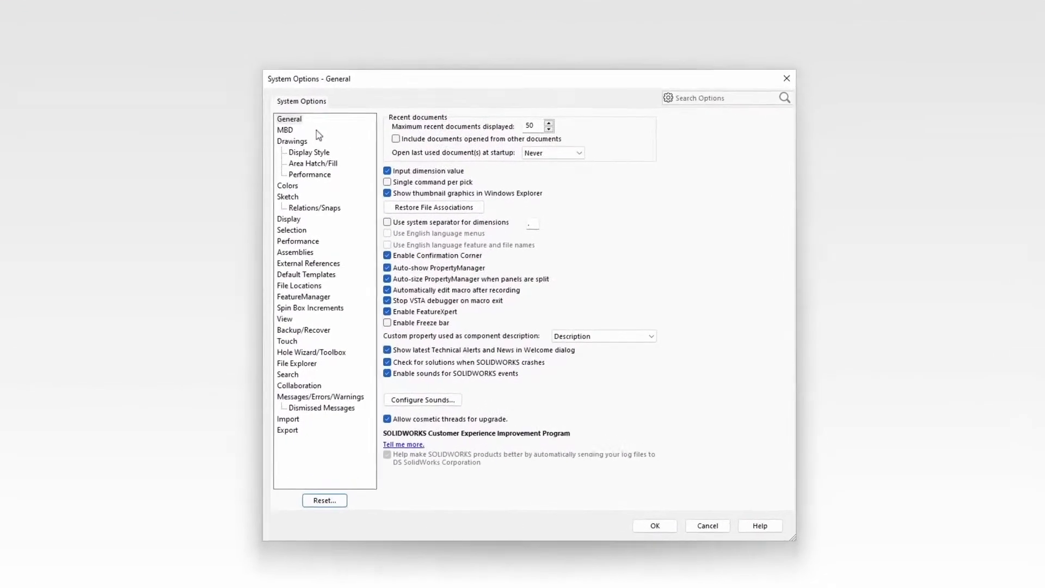
left_click(293, 243)
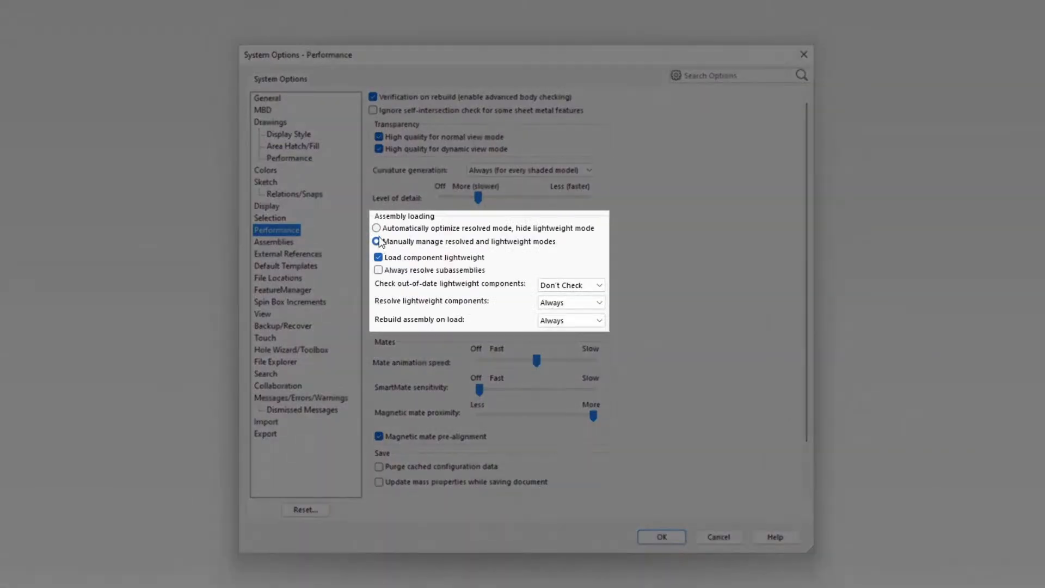
left_click(377, 229)
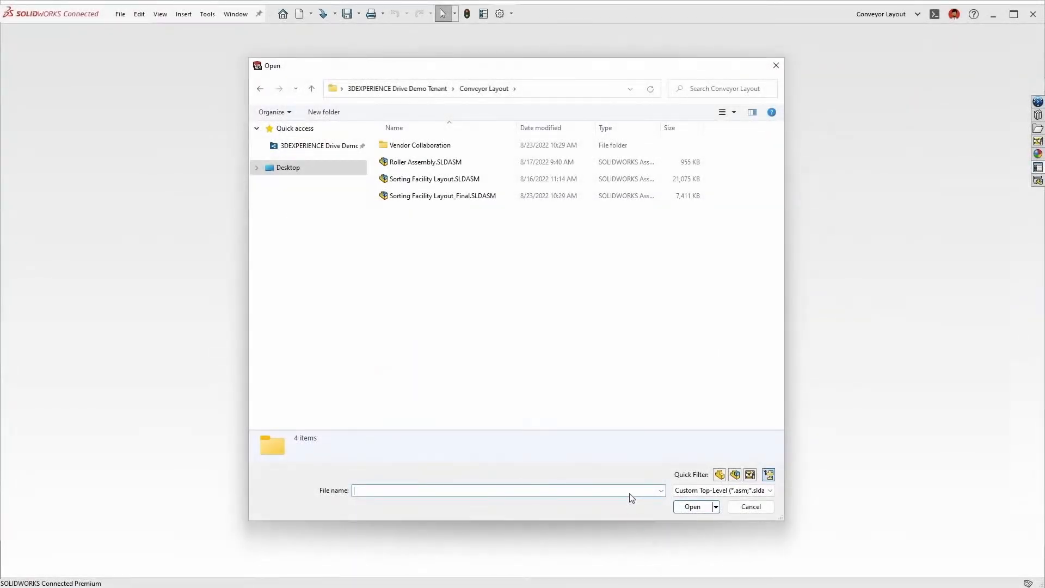
left_click(458, 199)
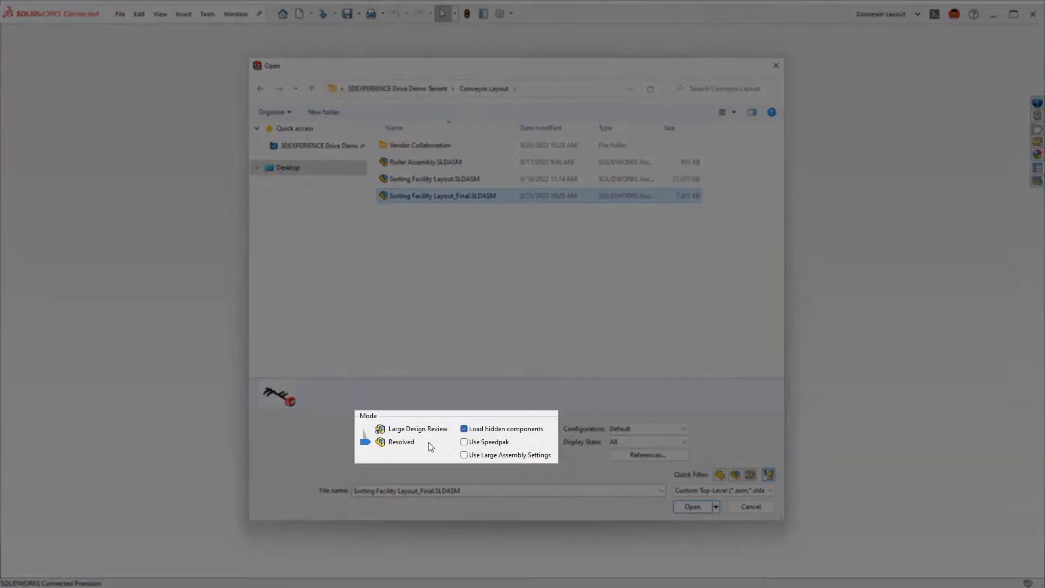
left_click(675, 506)
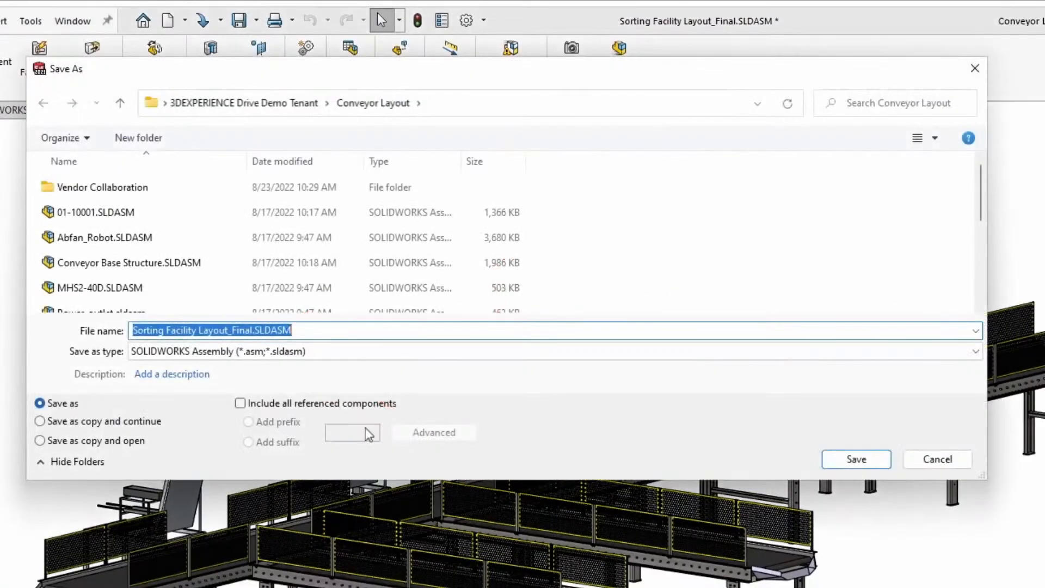
Save the layout as a STEP AP214 file in the Vendor Collaboration folder, exporting assembly components as separate STEP files
double_click(93, 188)
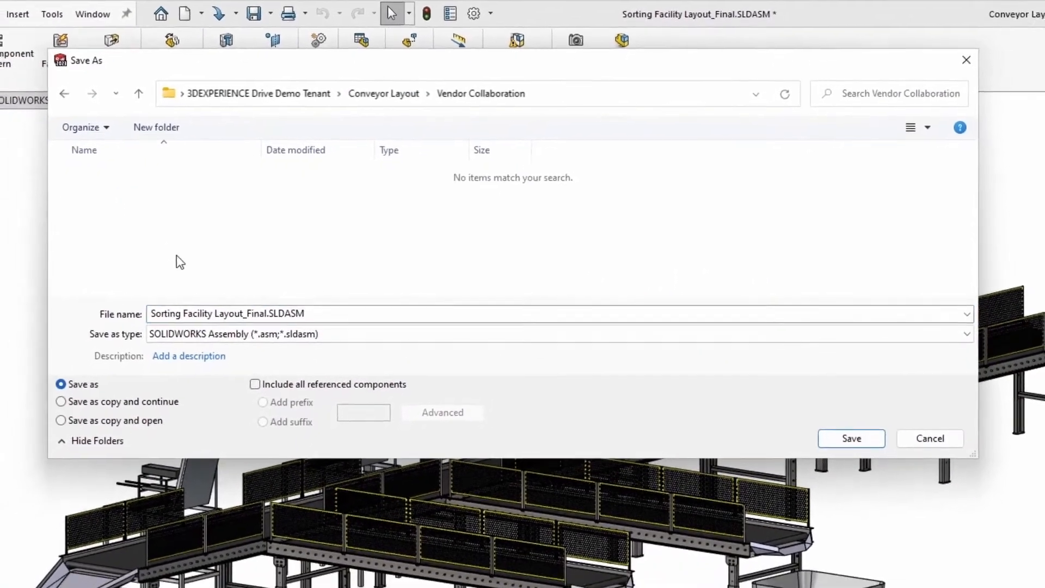
left_click(256, 333)
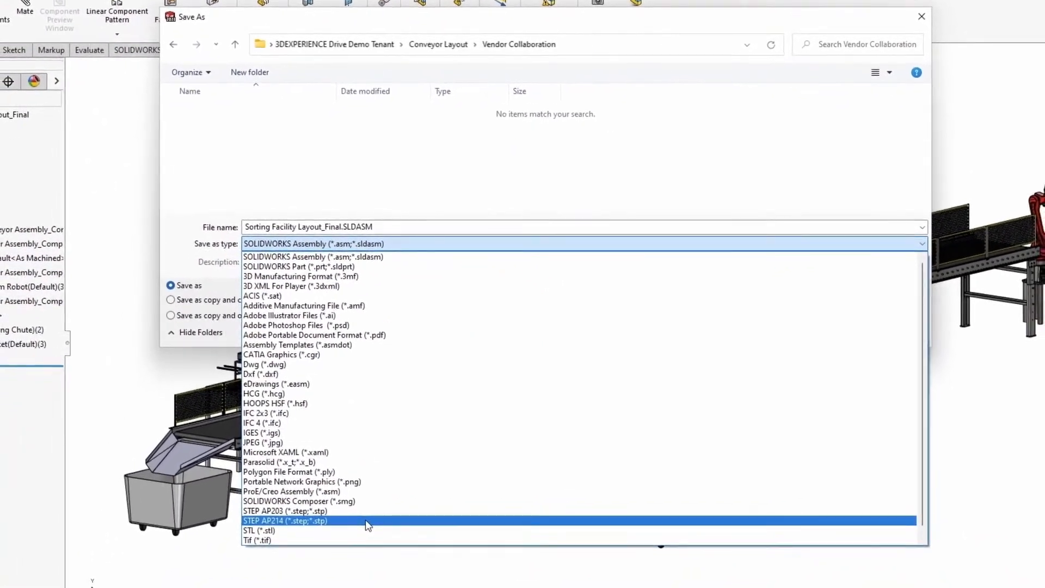
left_click(366, 521)
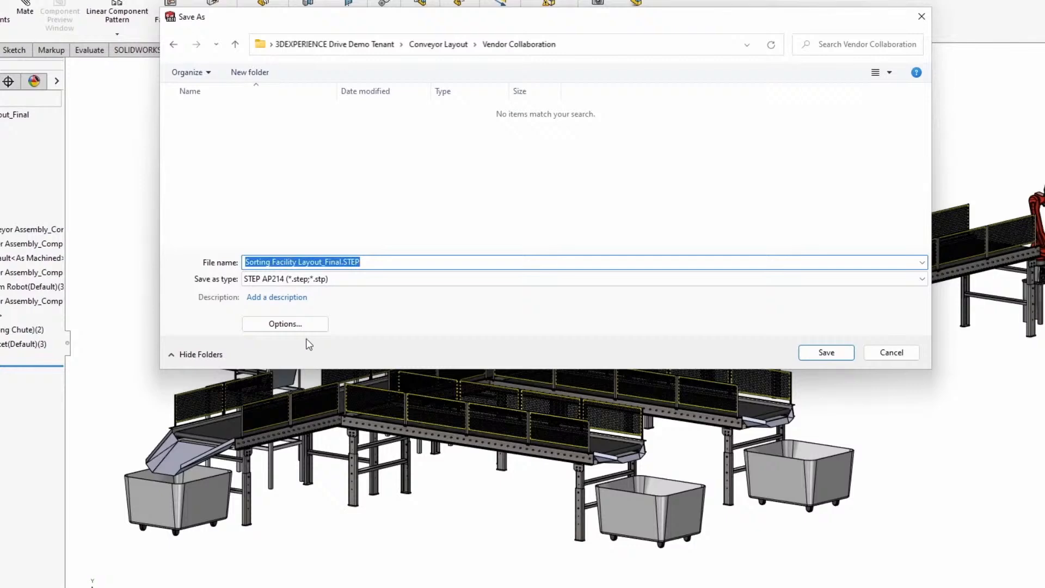
left_click(298, 324)
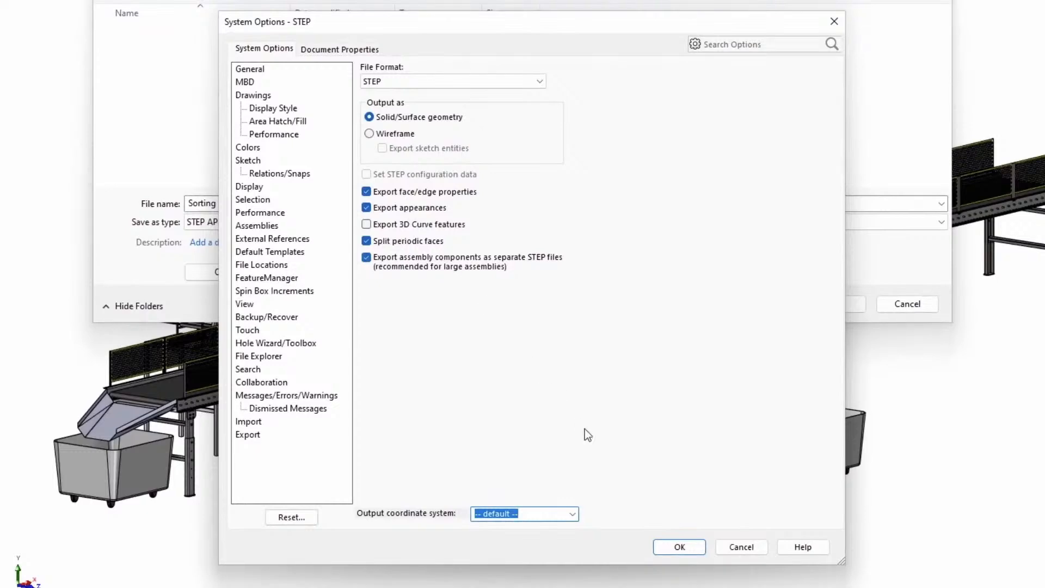
left_click(678, 547)
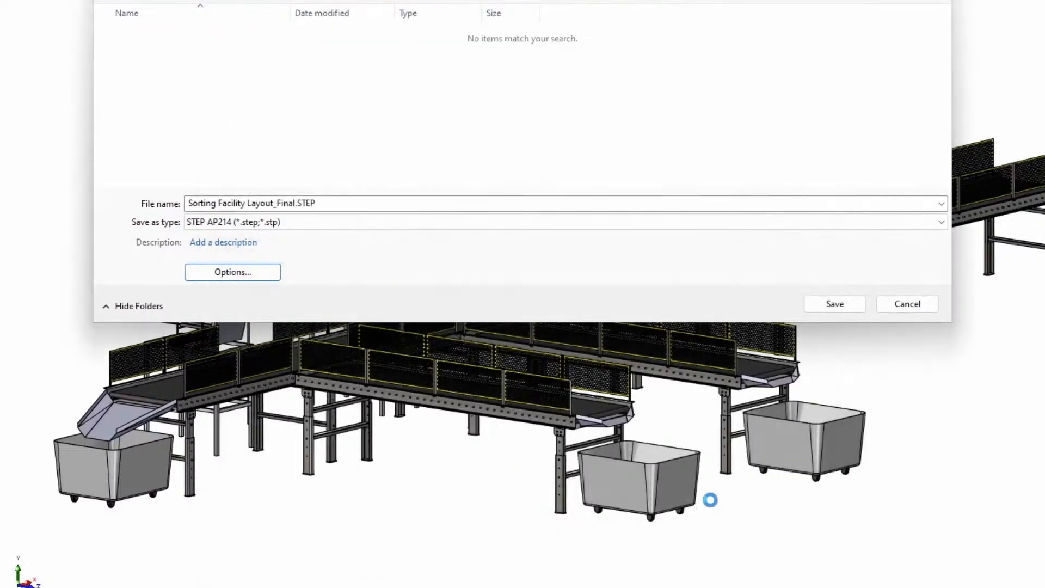
left_click(862, 308)
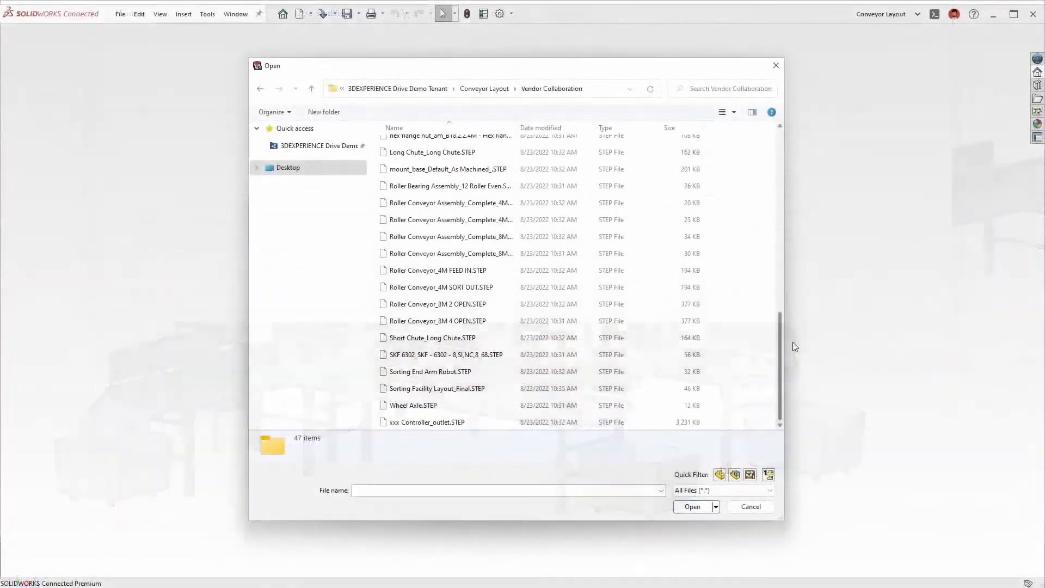
Open Sorting Facility Layout_Final.STEP from the Vendor Collaboration folder and expand its imported component in the tree
left_click(492, 390)
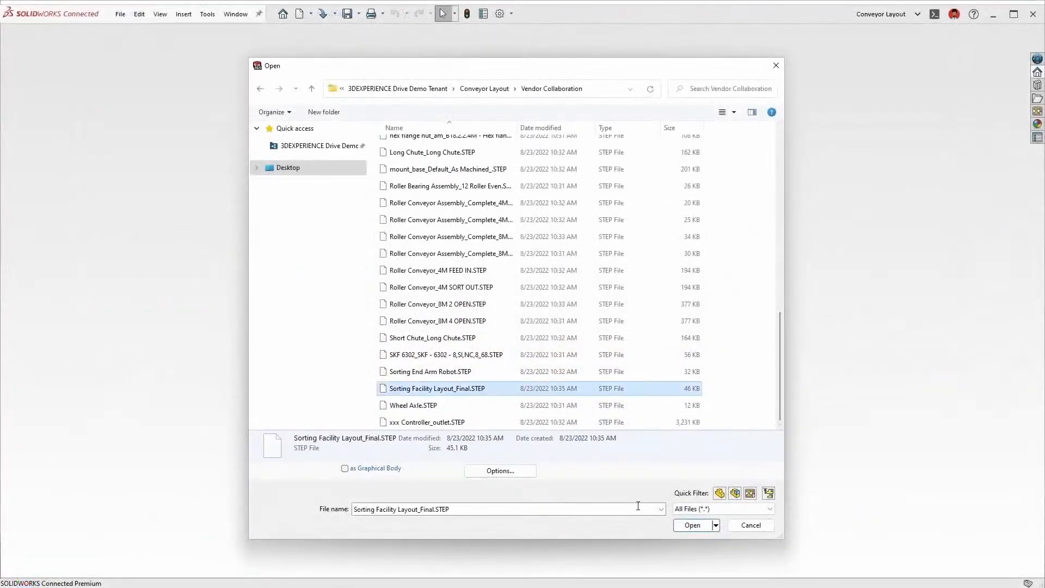
left_click(693, 506)
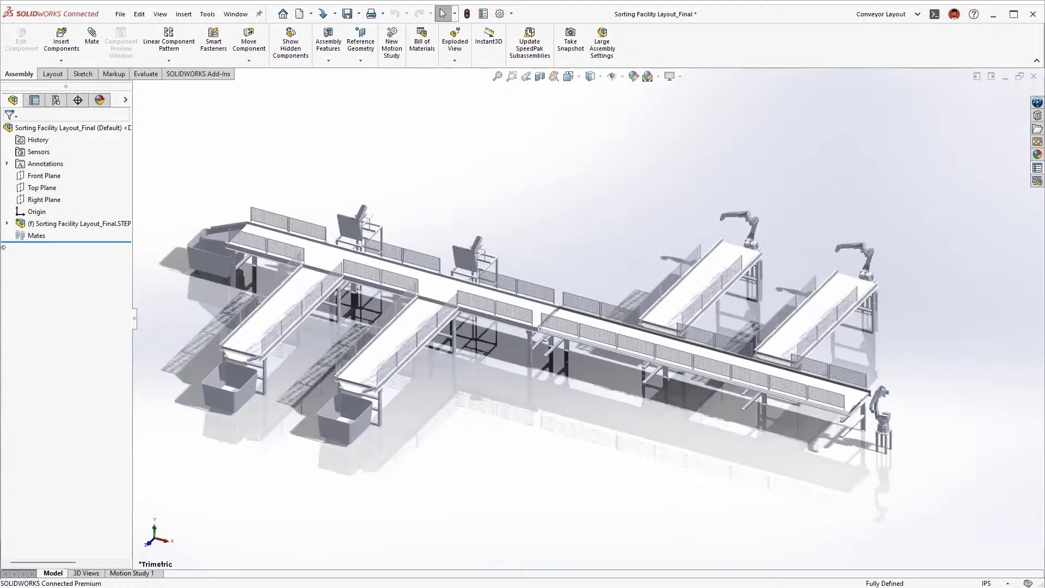
left_click(7, 224)
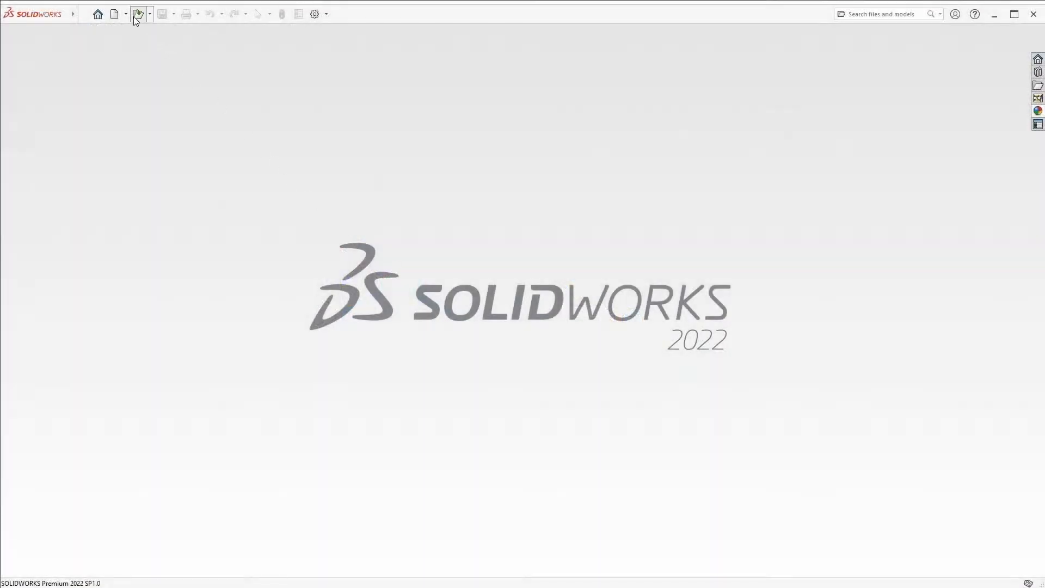
Switch to SOLIDWORKS 2022 and open 89-NOAO-4200-0002.SLDASM as Resolved with Use Large Assembly Settings off
left_click(137, 14)
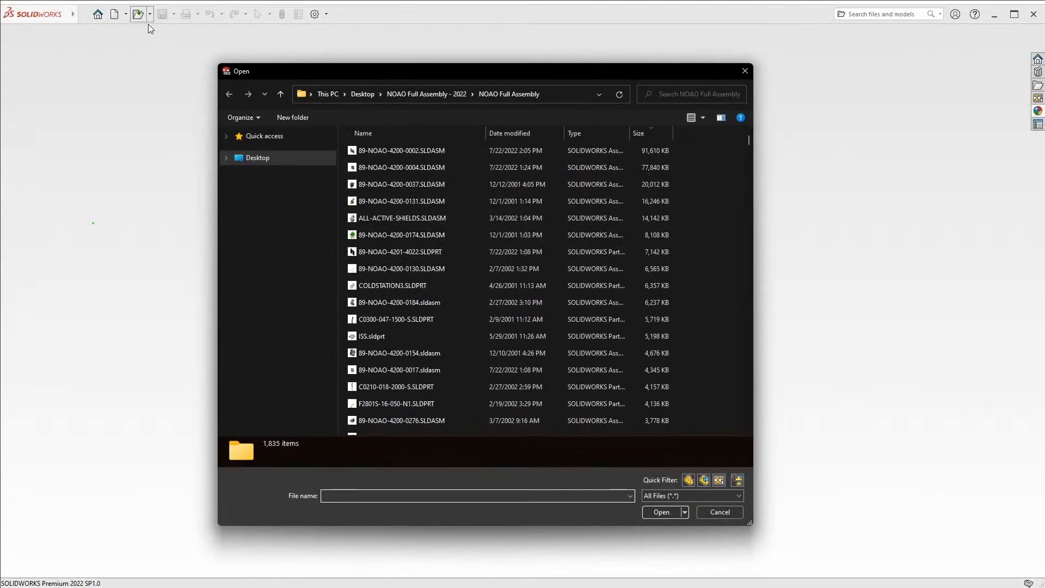
left_click(436, 152)
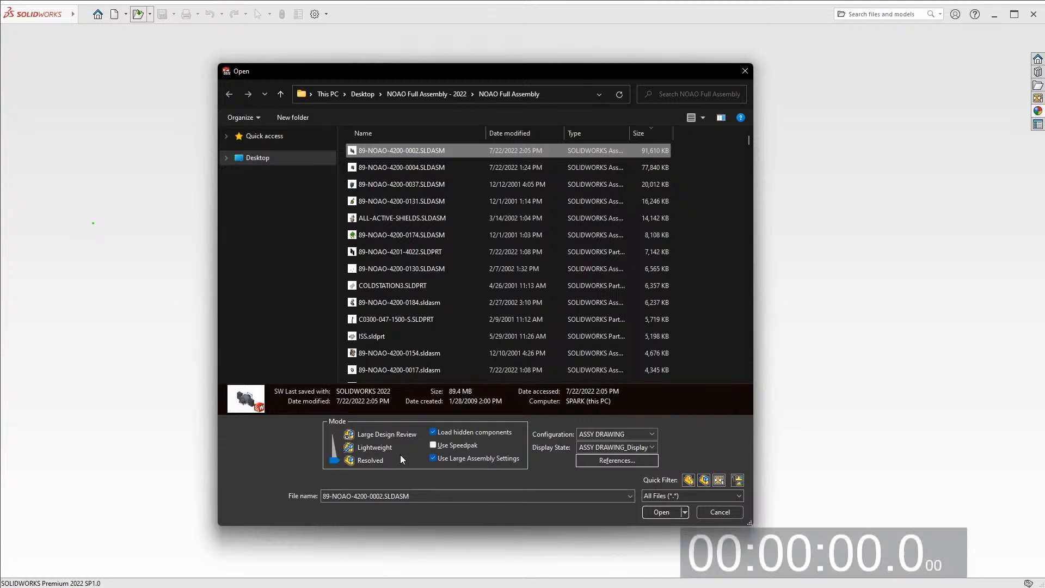
left_click(433, 458)
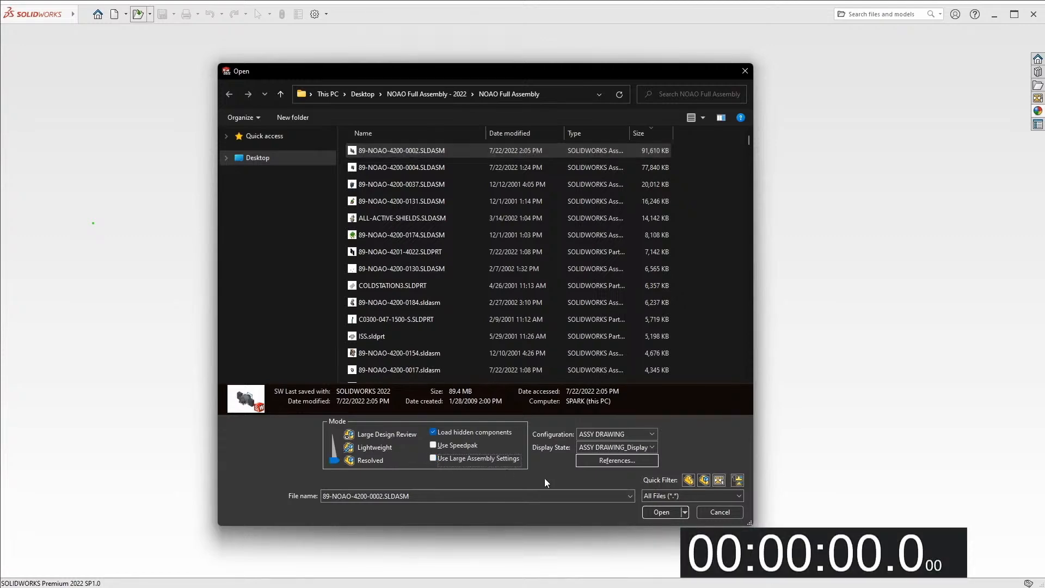
left_click(655, 513)
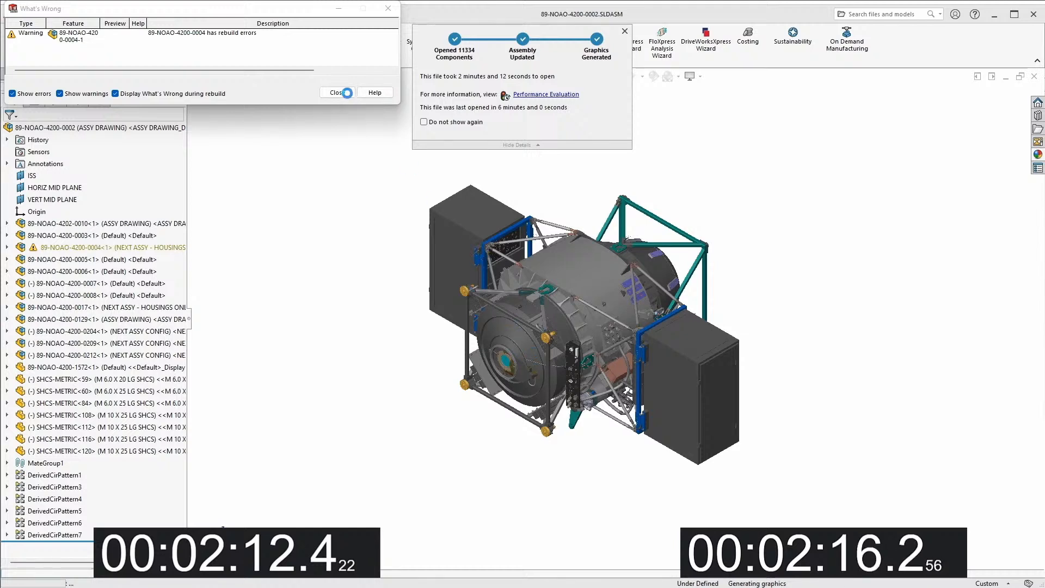
Edit subassembly 89-NOAO-4200-0028, nested under 89-NOAO-4200-0004 and 89-NOAO-4200-0025, in context and open its equations for management
left_click(348, 94)
left_click(38, 248)
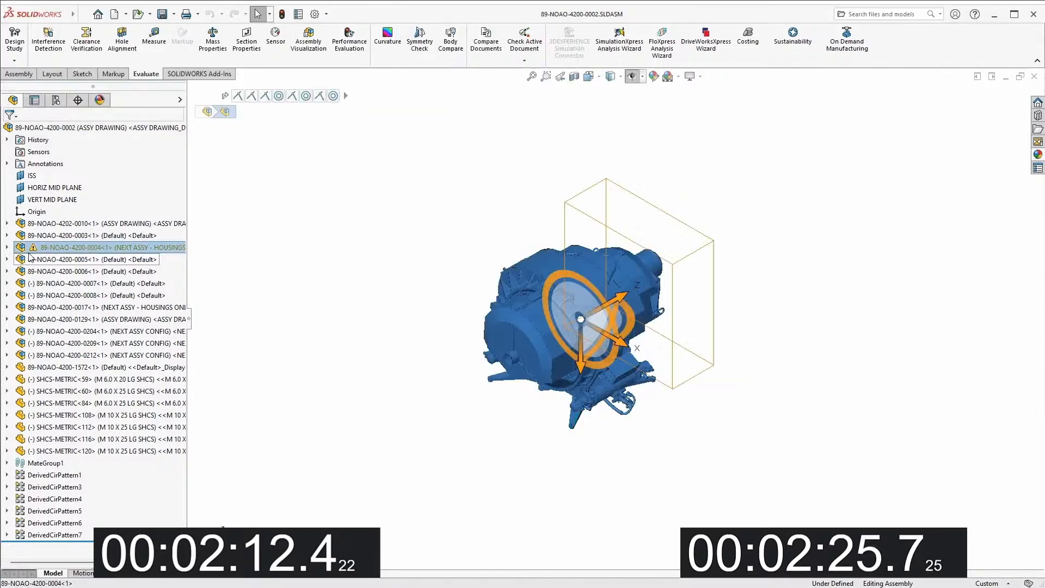
left_click(7, 247)
left_click(19, 247)
left_click(32, 259)
right_click(76, 259)
left_click(142, 211)
right_click(85, 320)
left_click(107, 328)
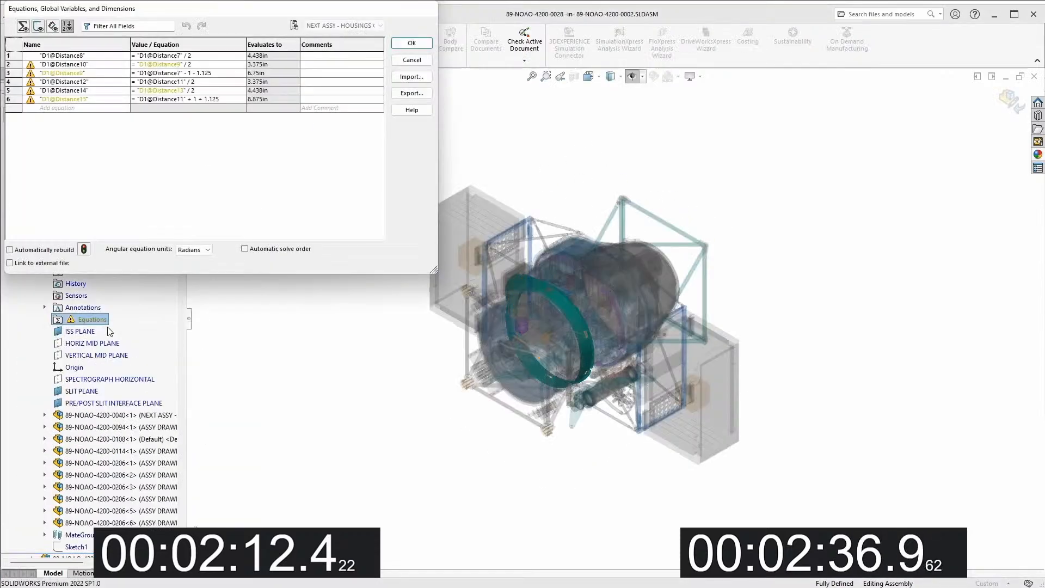
Enable automatic solve order for the 89-NOAO-4200-0028 equations and return to the top-level assembly
left_click(244, 248)
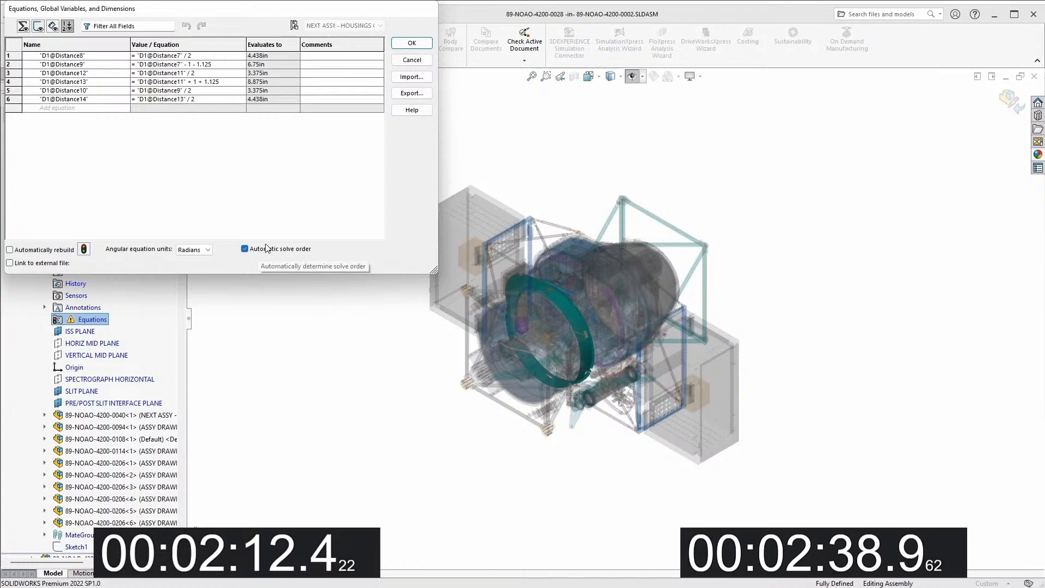
left_click(415, 47)
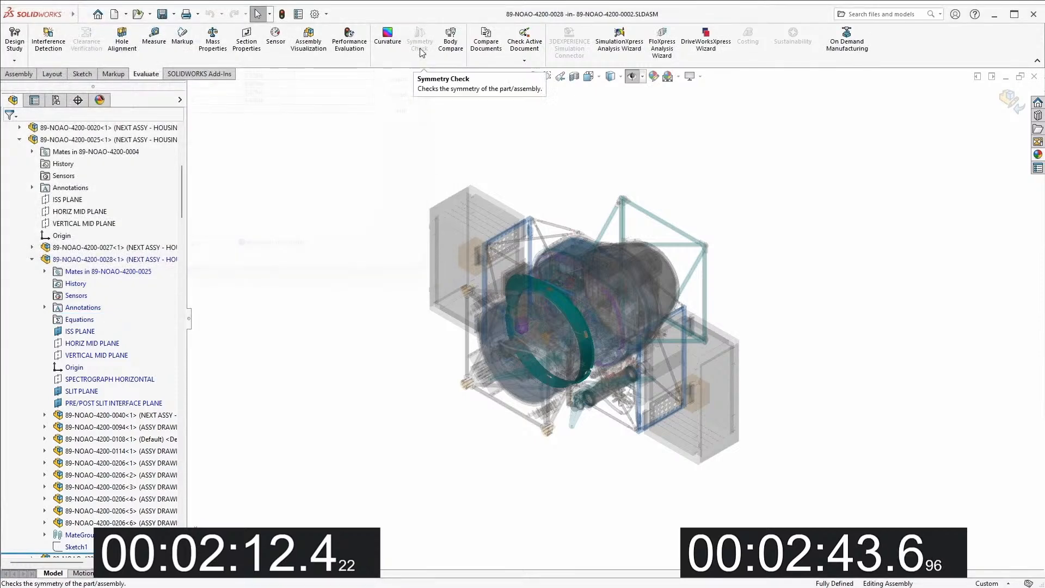
left_click(1010, 102)
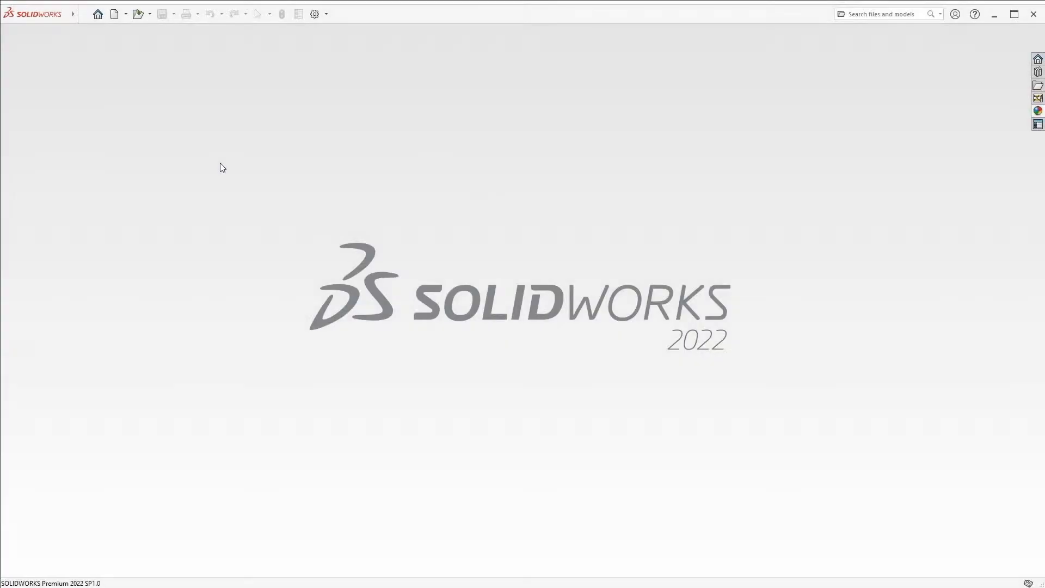
Open 89-NOAO-4200-0002.SLDASM in Lightweight mode with Use Large Assembly Settings on
left_click(139, 17)
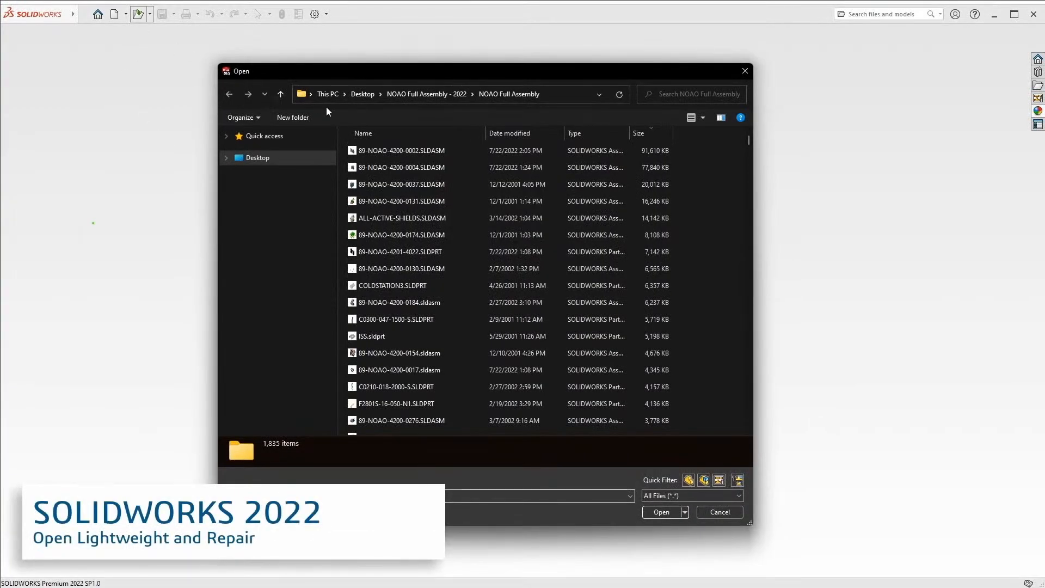
left_click(432, 155)
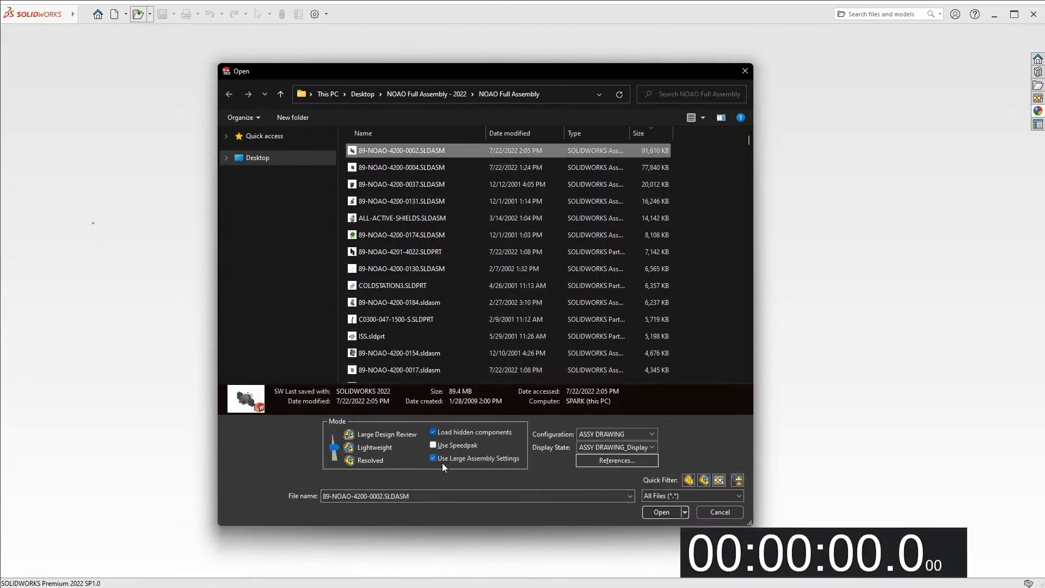
left_click(661, 513)
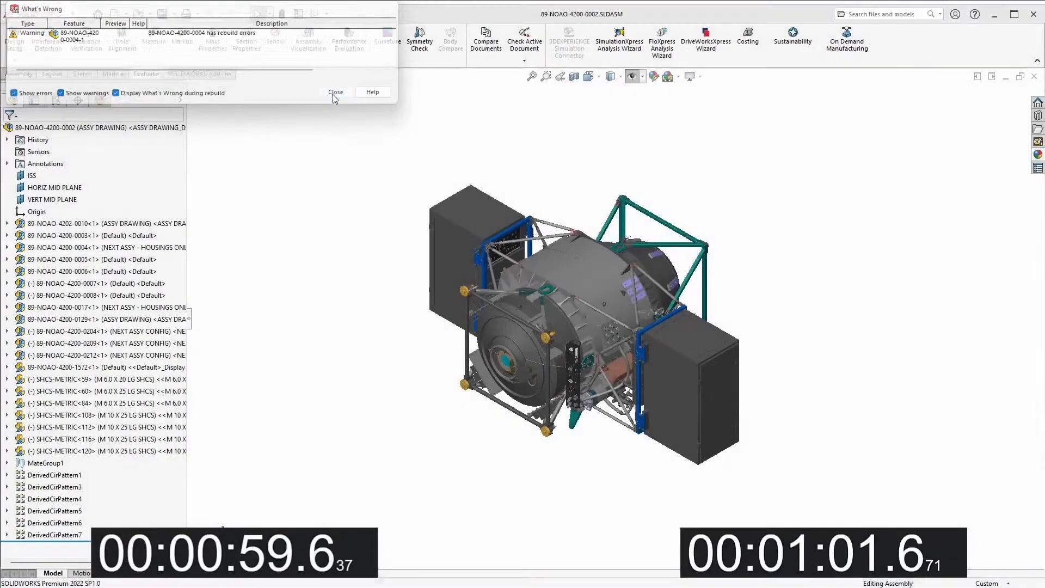
Set subassembly 89-NOAO-4200-0004 from lightweight to resolved, and finish the in-context edit of 89-NOAO-4200-0028
left_click(446, 123)
left_click(7, 247)
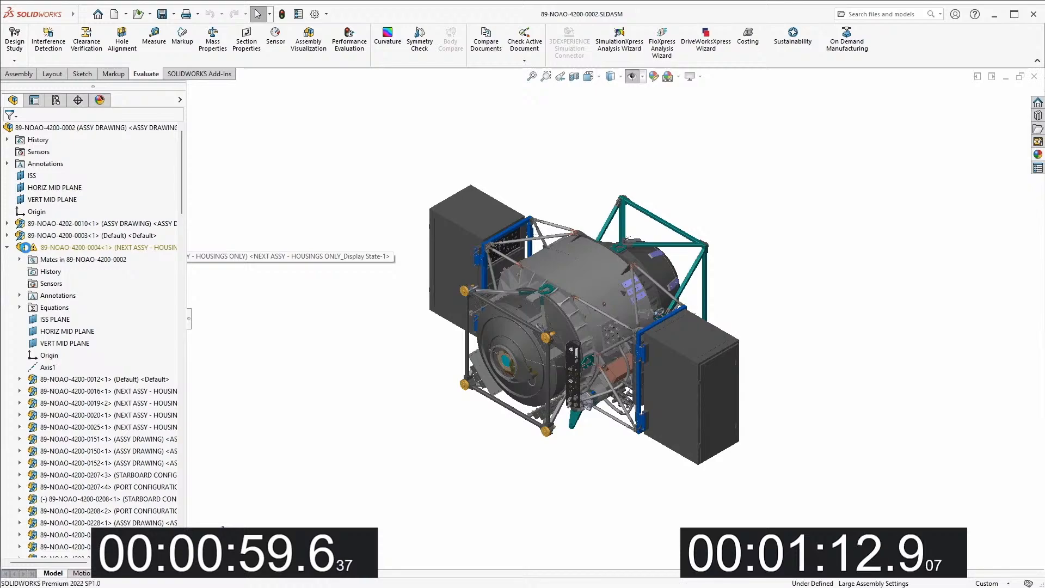
mouse_move(182, 148)
left_mouse_down()
mouse_move(182, 313)
mouse_move(182, 160)
left_mouse_up()
right_click(63, 187)
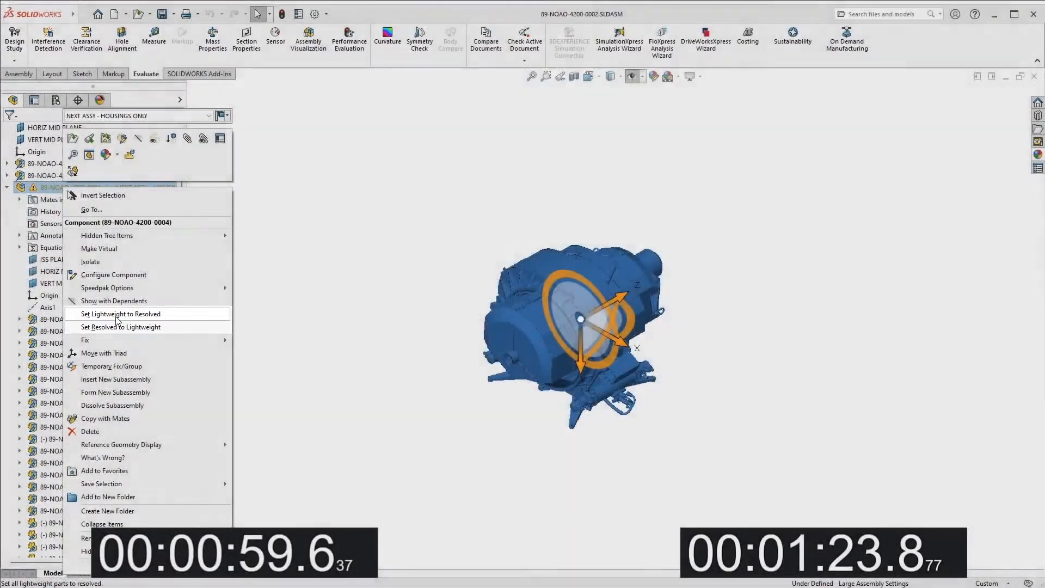
left_click(117, 315)
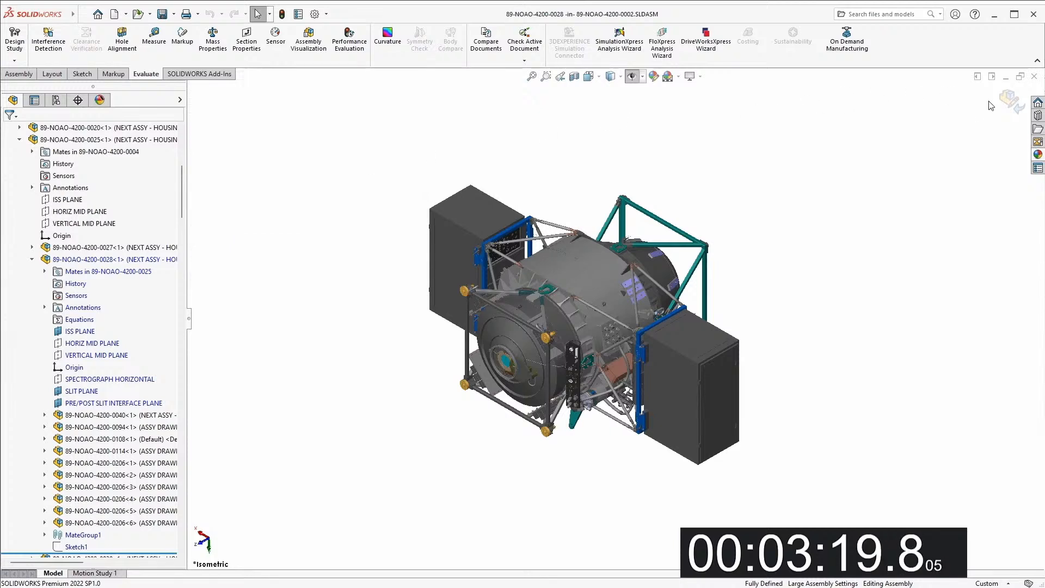
left_click(1007, 101)
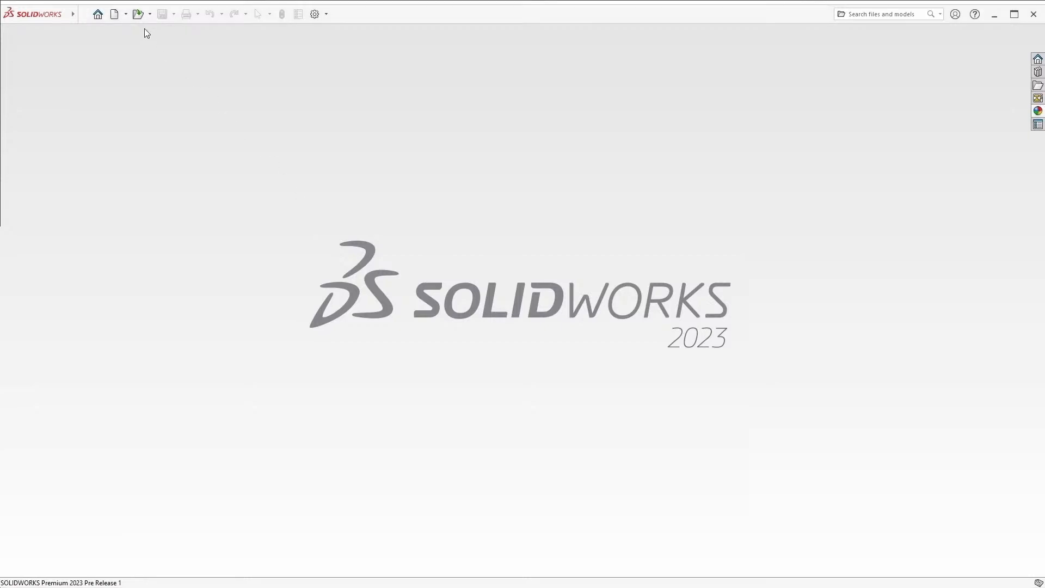
Switch to SOLIDWORKS 2023 Pre Release and open 89-NOAO-4200-0002.SLDASM as Resolved with Use Large Assembly Settings off
left_click(136, 14)
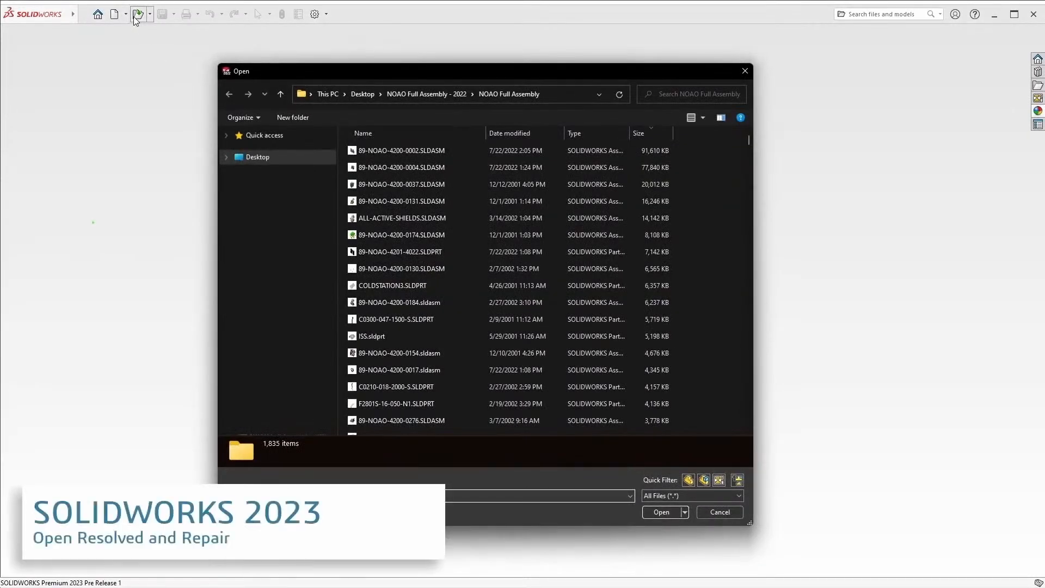
left_click(433, 151)
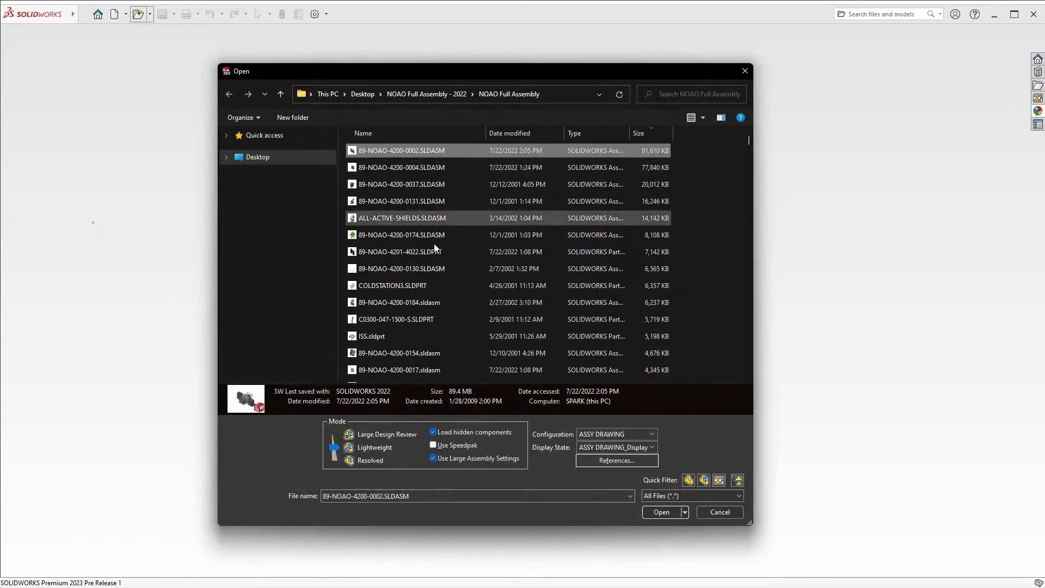
left_click_drag(334, 447, 336, 459)
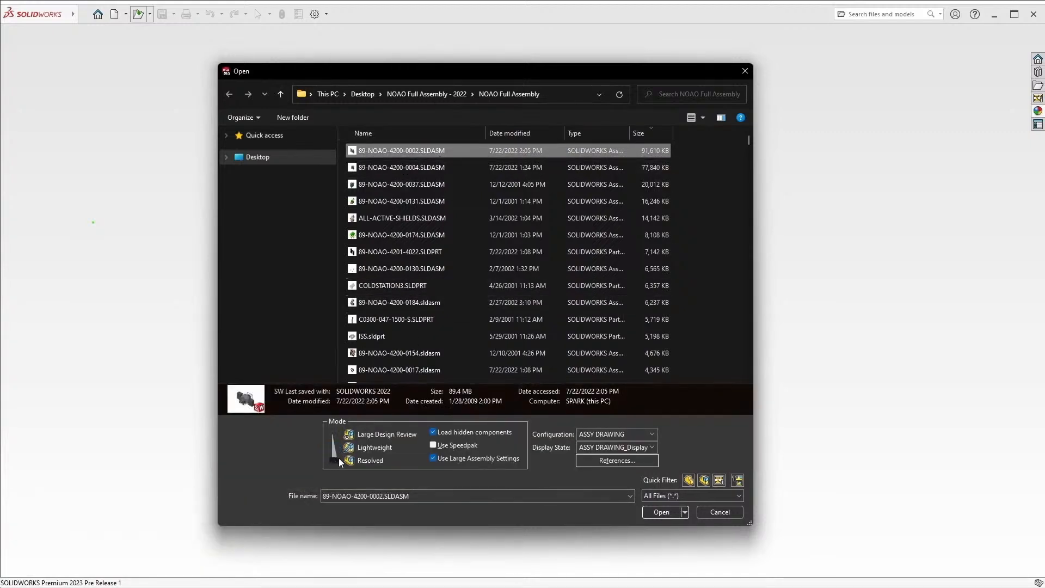
left_click(433, 458)
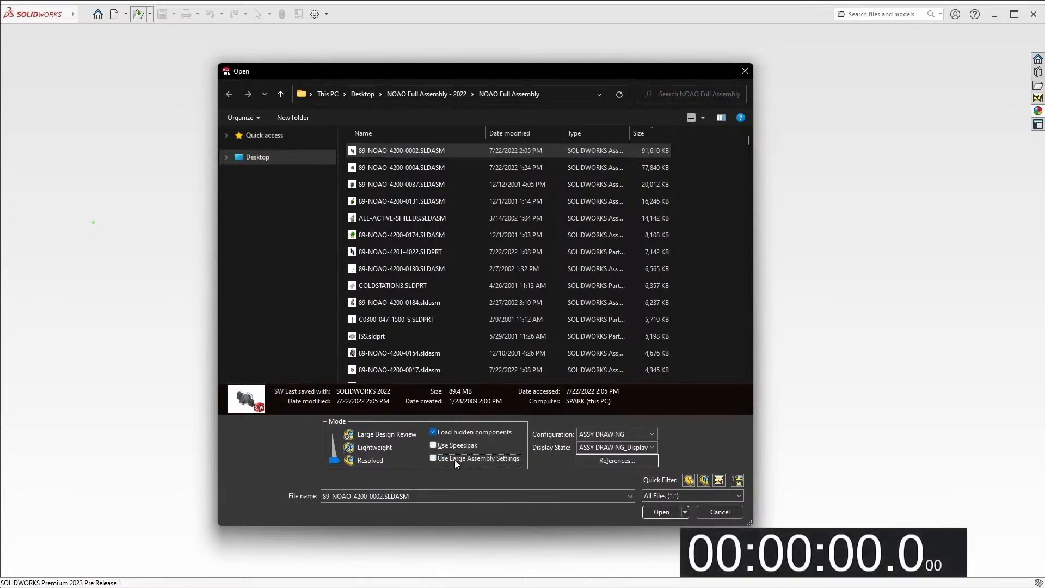
left_click(657, 513)
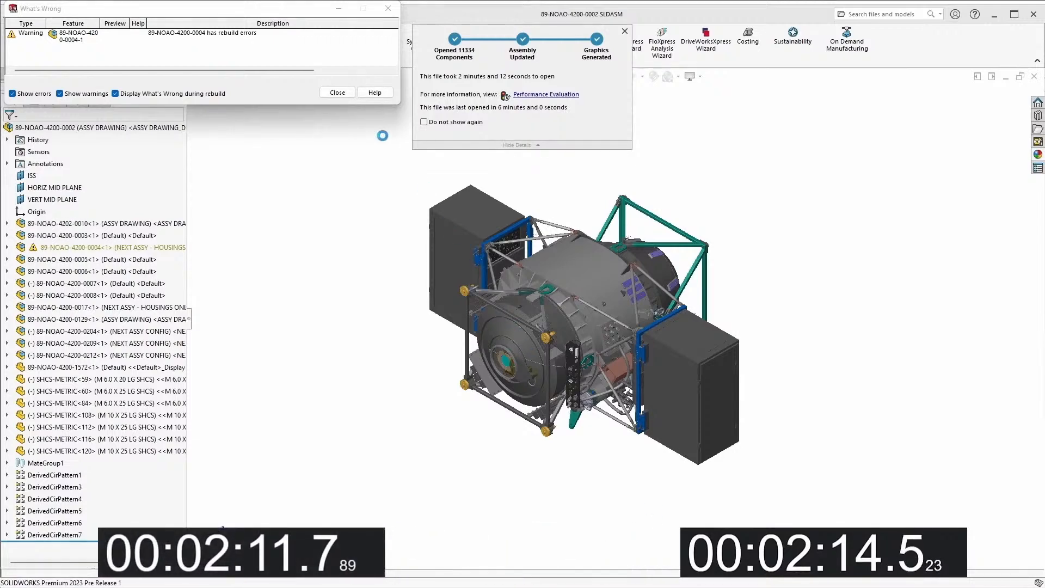
Locate subassembly 89-NOAO-4200-0028 under 89-NOAO-4200-0025, manage its equations in context, and return to the top-level assembly
left_click(625, 31)
left_click(345, 93)
left_click(98, 248)
left_click(7, 247)
left_click(19, 140)
left_click(31, 260)
right_click(80, 319)
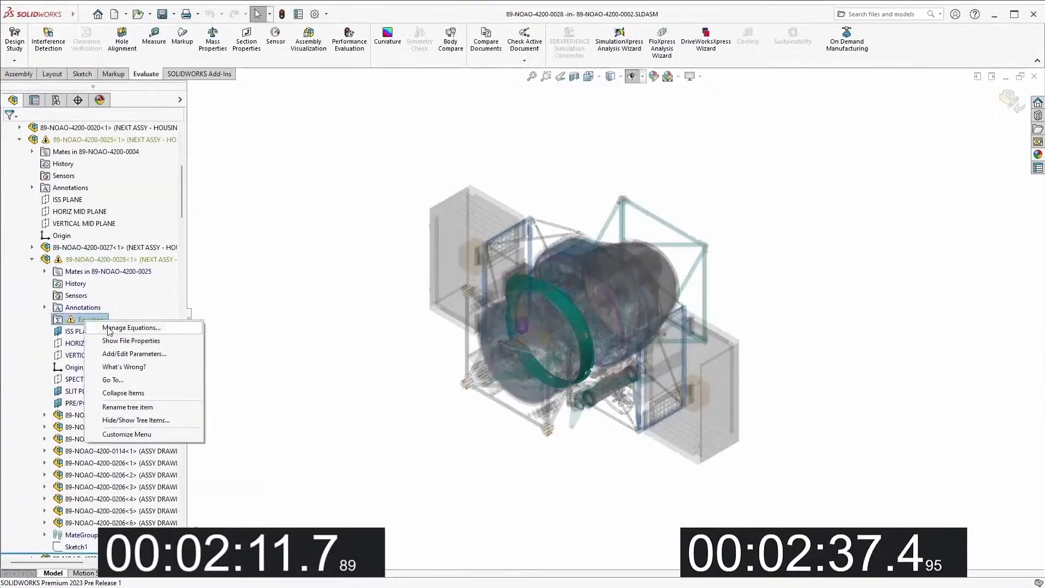
left_click(112, 328)
left_click(1011, 104)
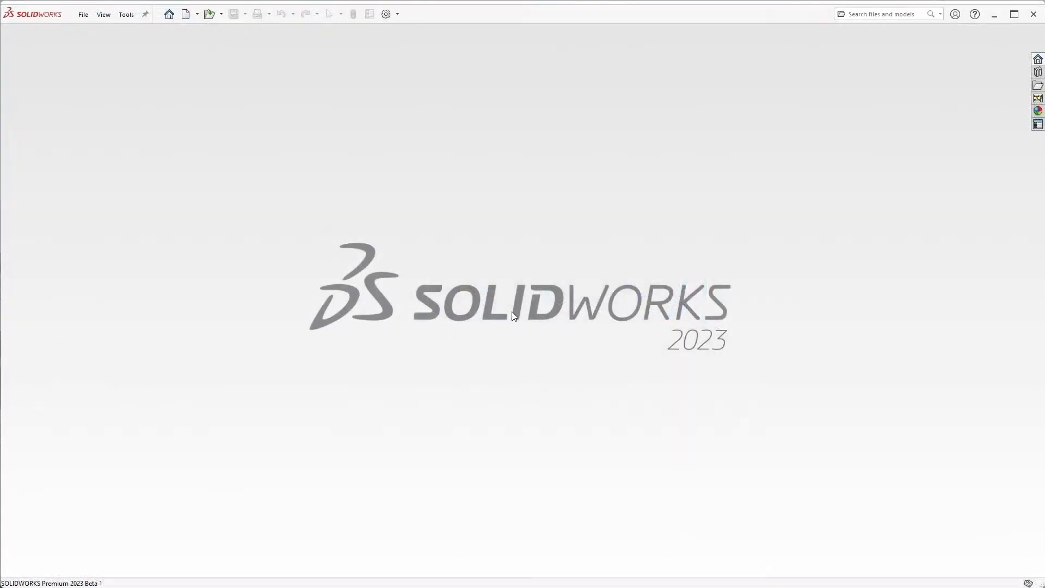
In SOLIDWORKS 2023 Beta, open 89-NOAO-4200-0002.SLDASM from NOAO Full Assembly - 2023 as Resolved with Use Large Assembly Settings off
left_click(210, 16)
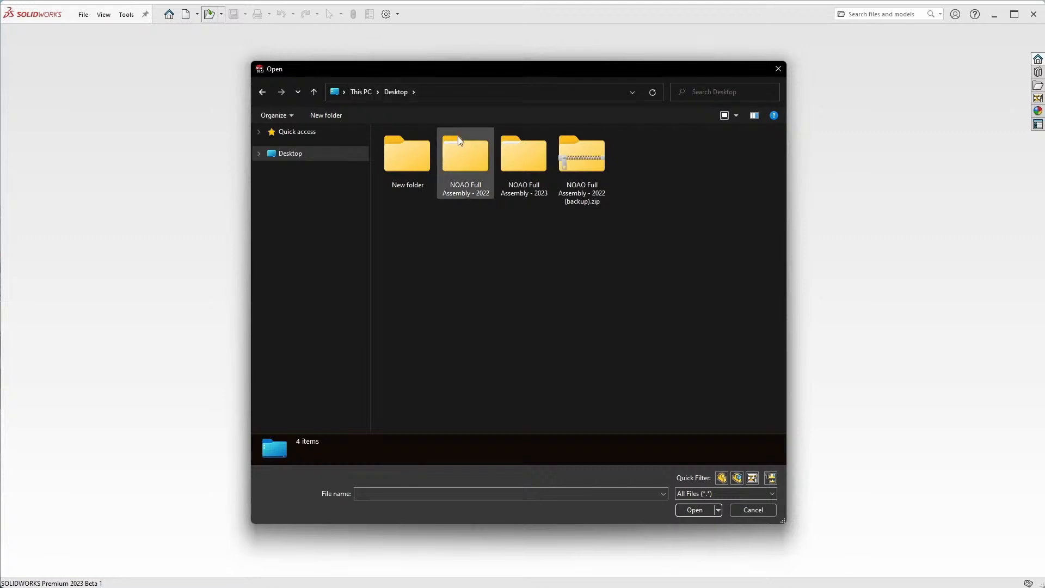
left_click(519, 162)
double_click(519, 162)
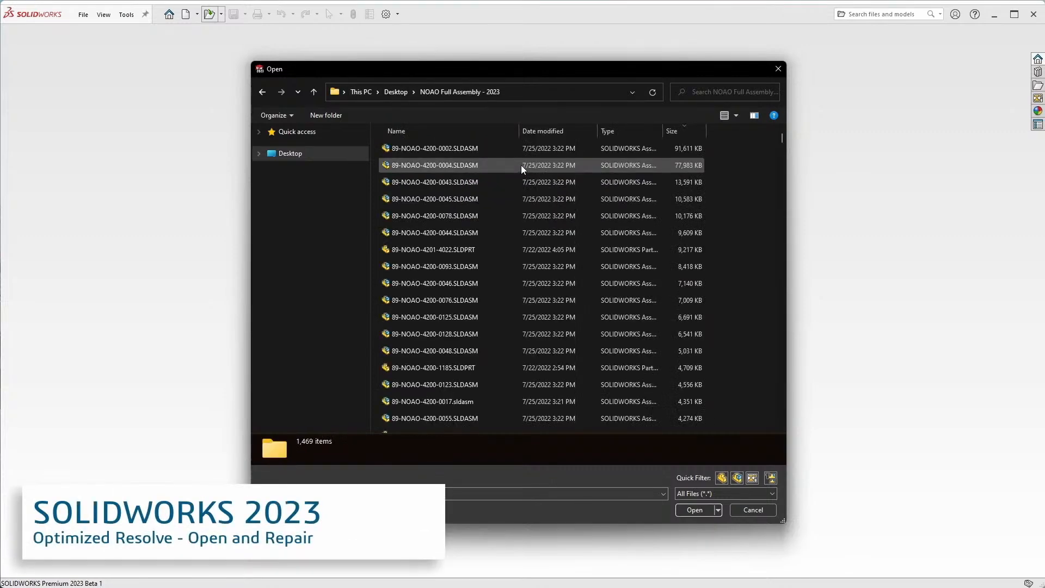
left_click(495, 154)
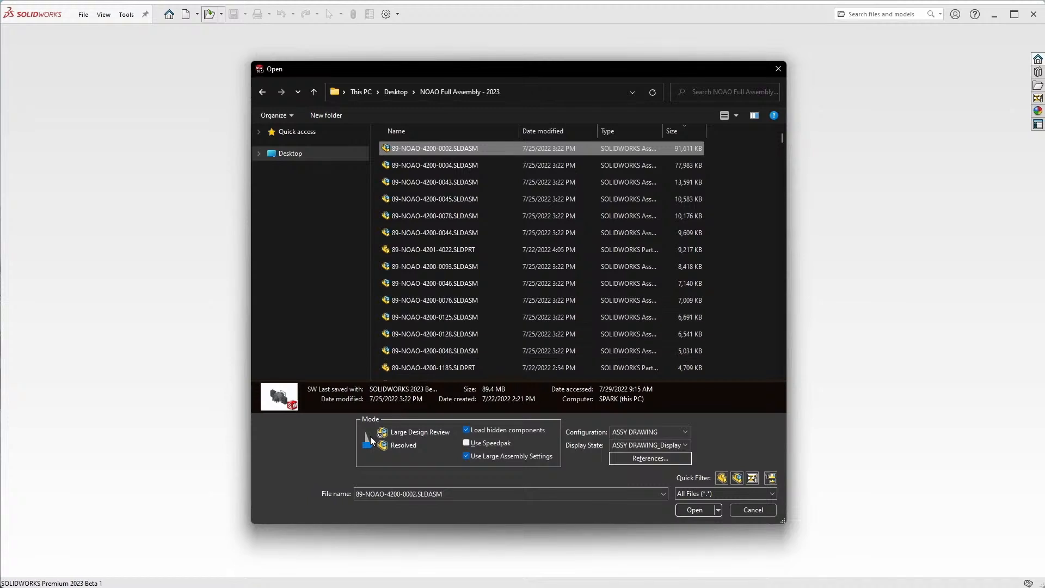
left_click(466, 456)
left_click(690, 508)
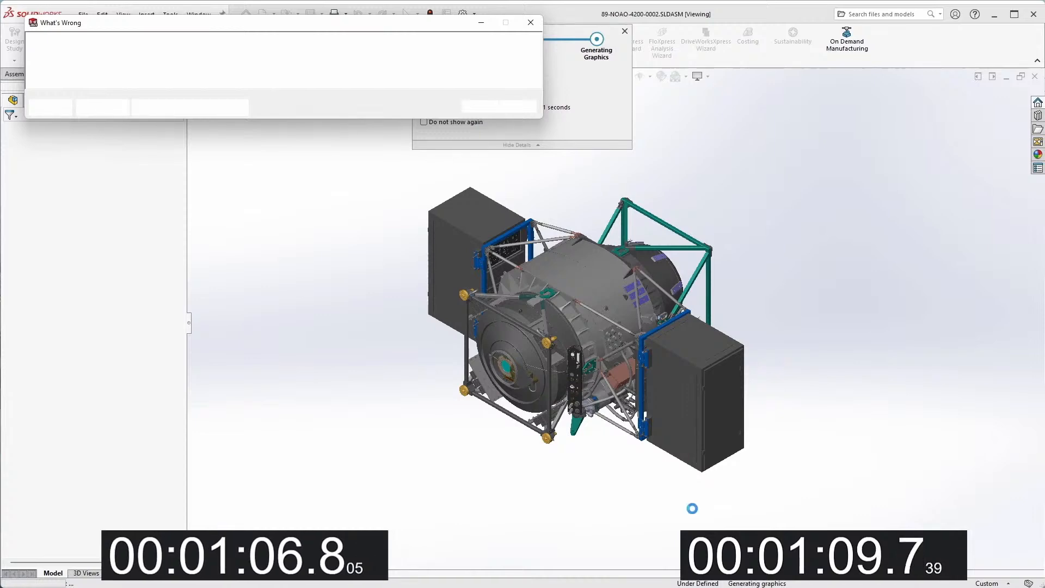
Repair the equations of subassembly 89-NOAO-4200-0028 with automatic solve order on, and return to the top-level assembly
left_click(479, 107)
left_click(7, 248)
scroll(109, 304, "down", 3)
left_click(33, 248)
right_click(87, 307)
left_click(127, 314)
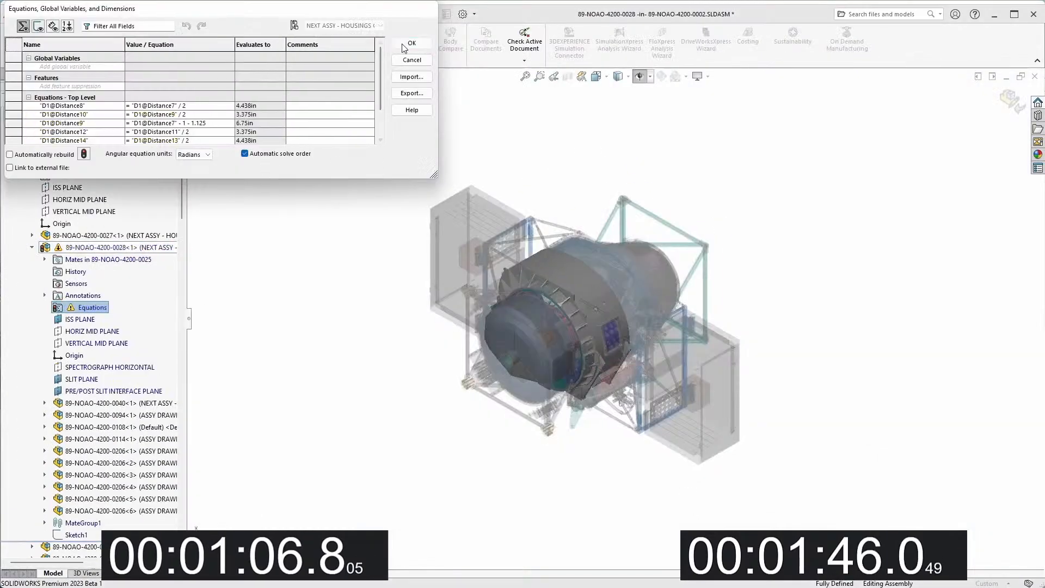
left_click(403, 44)
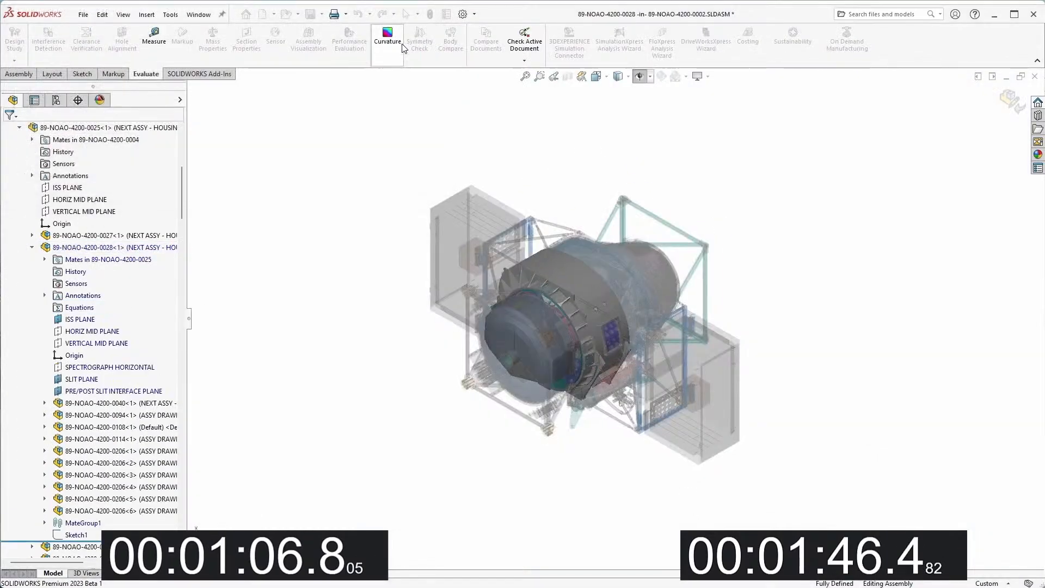
left_click(1008, 100)
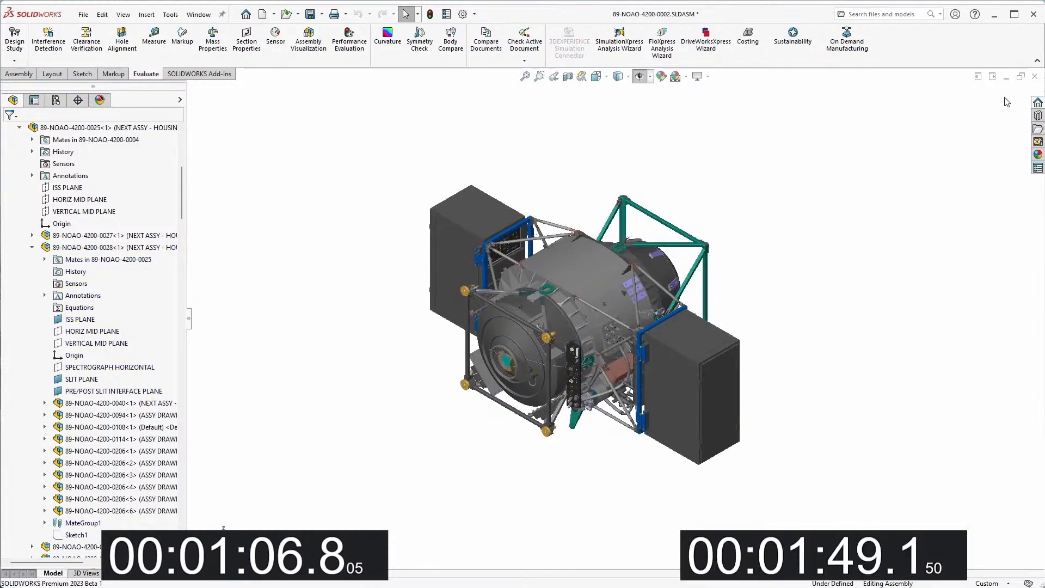
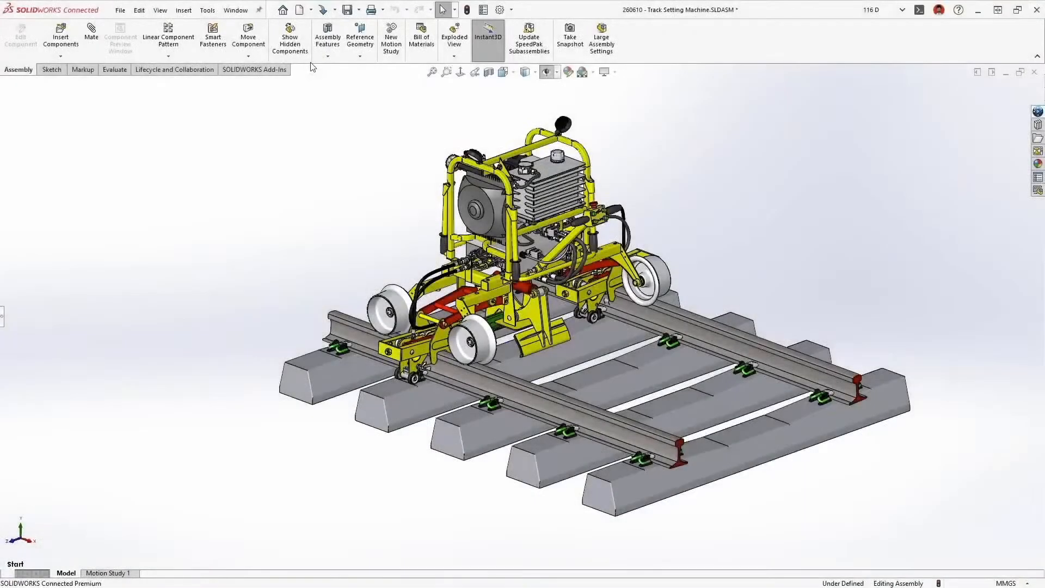
Create a new drawing of the Track Setting Machine assembly, place an isometric view, and set the sheet scale to 1:12
left_click(312, 10)
left_click(305, 39)
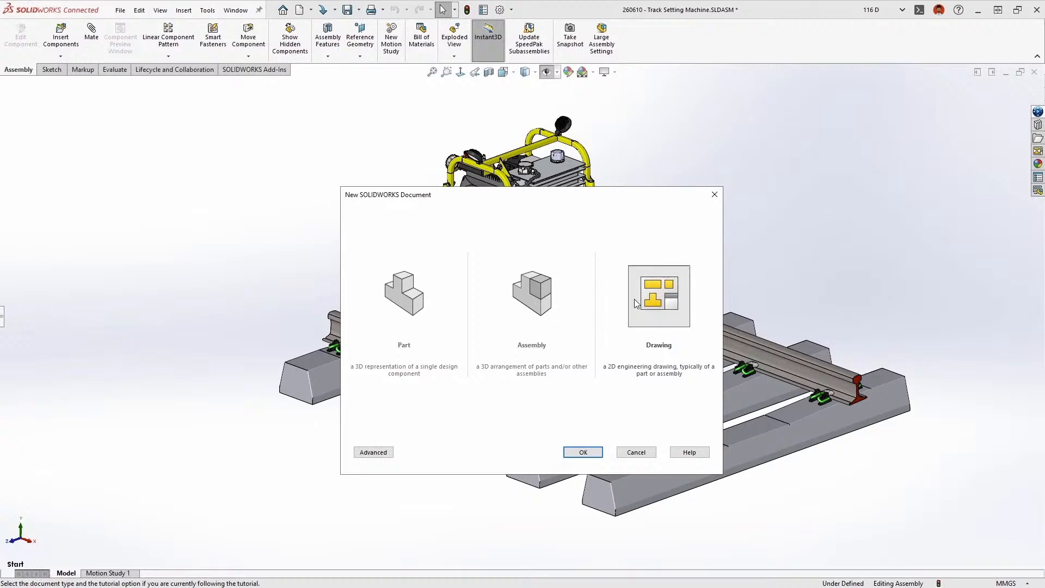
double_click(635, 303)
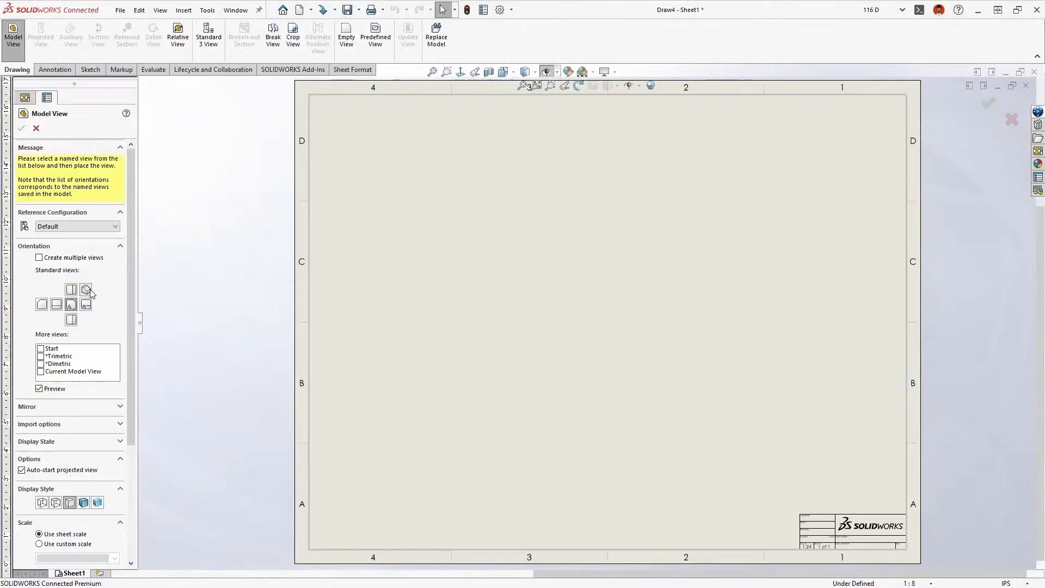
left_click(86, 290)
left_click(598, 367)
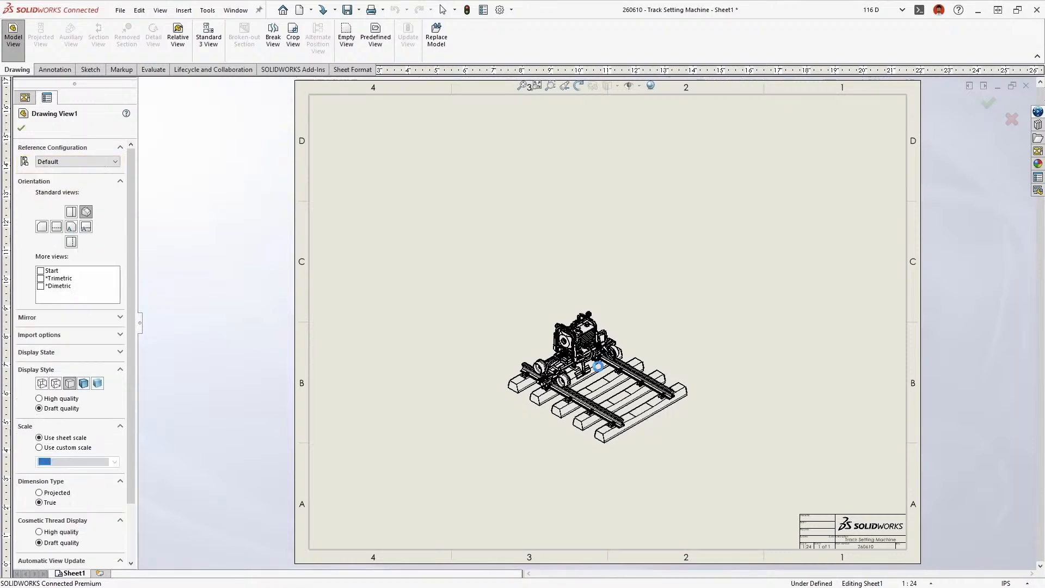
left_click(931, 583)
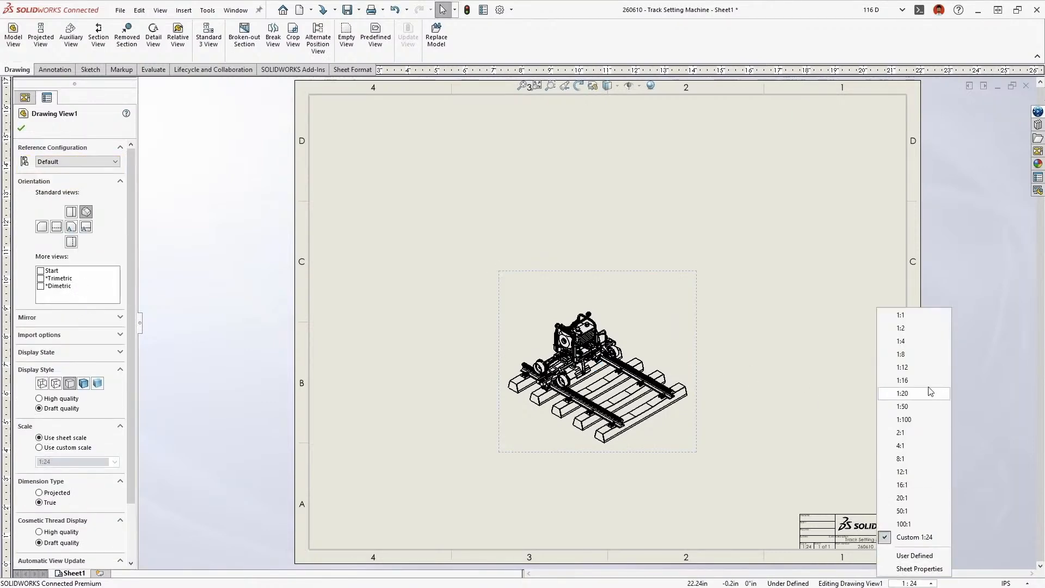
left_click(902, 367)
Insert a top-level-only bill of materials with the bom-simple template at the anchor point, and auto-balloon the isometric view
key("s")
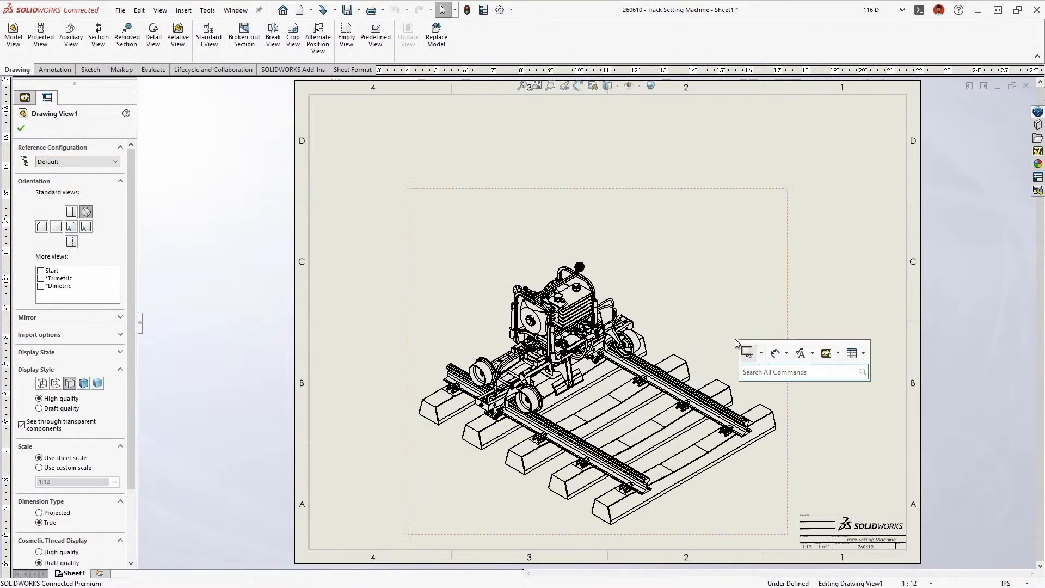
left_click(864, 354)
left_click(871, 396)
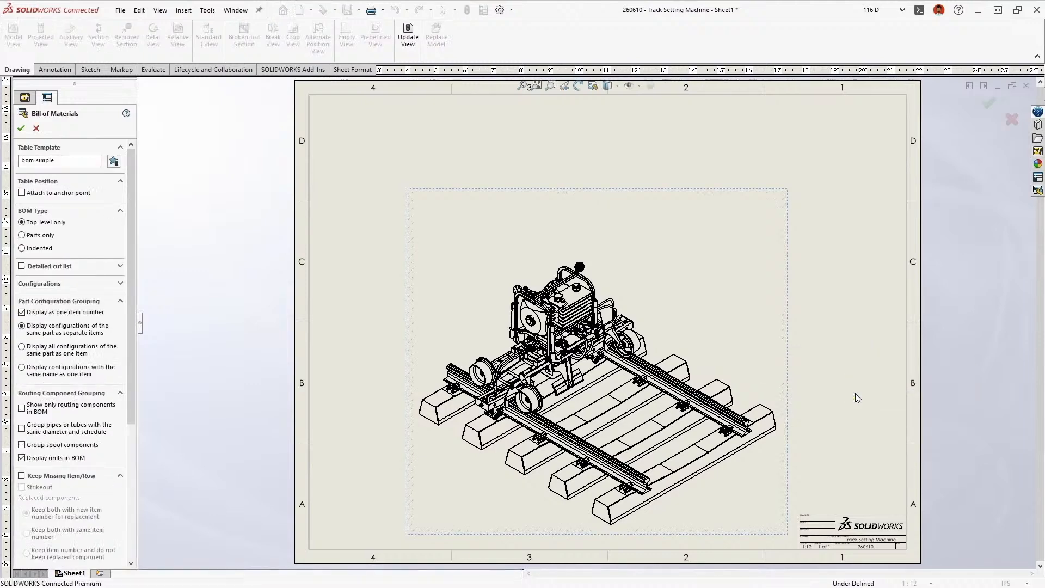
left_click(21, 128)
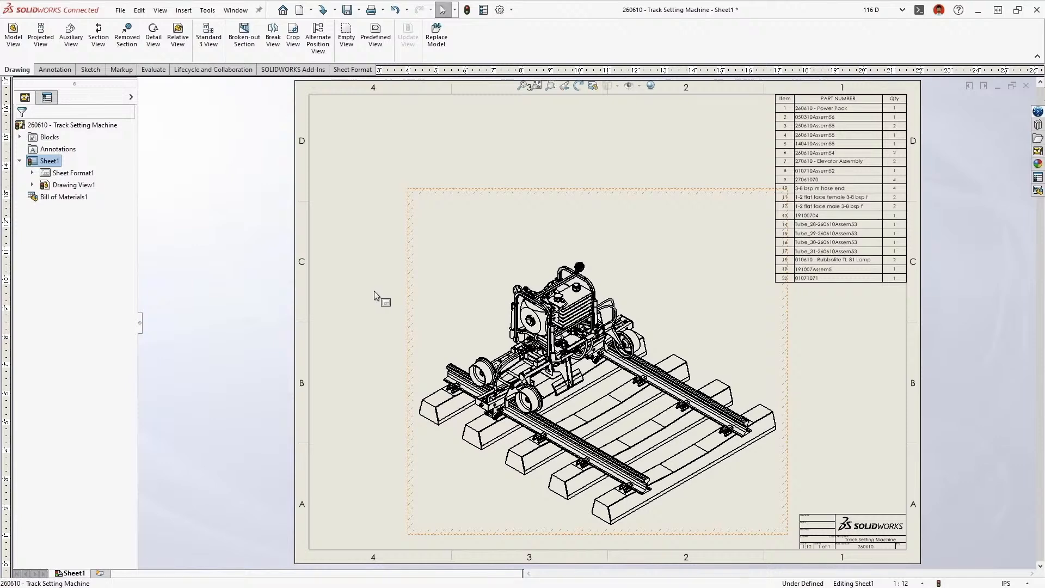
right_click_drag(374, 291, 435, 295)
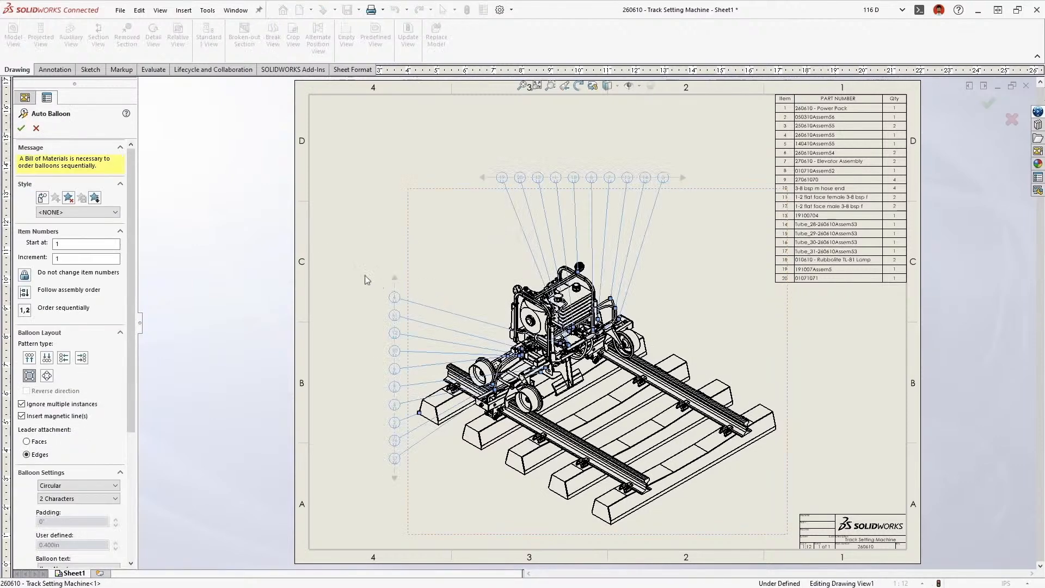
left_click(21, 128)
Open the drawing of the 260610 - Power Pack subassembly from the drawing view's component tree
left_click(45, 197)
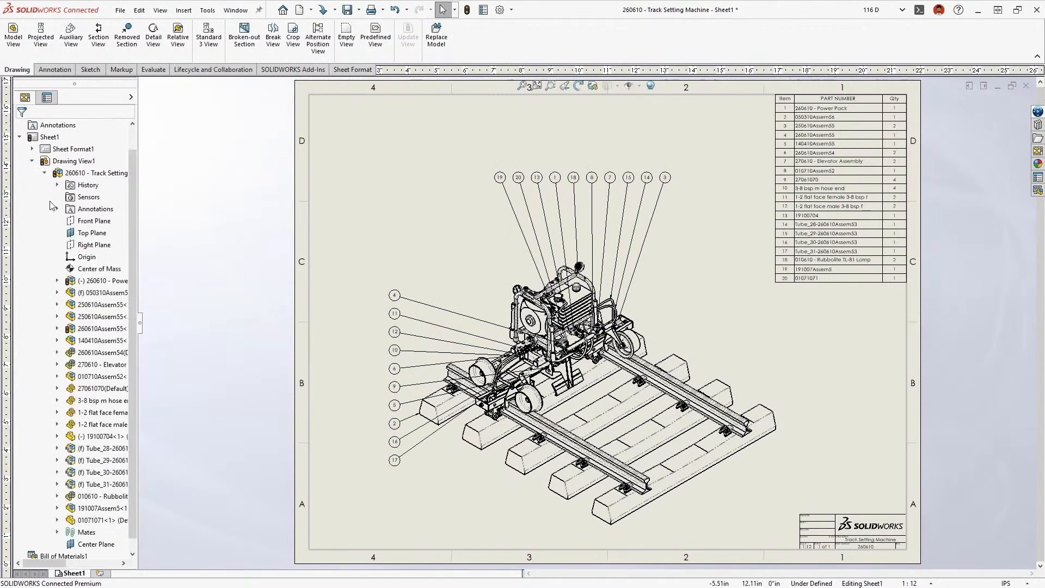
right_click(91, 284)
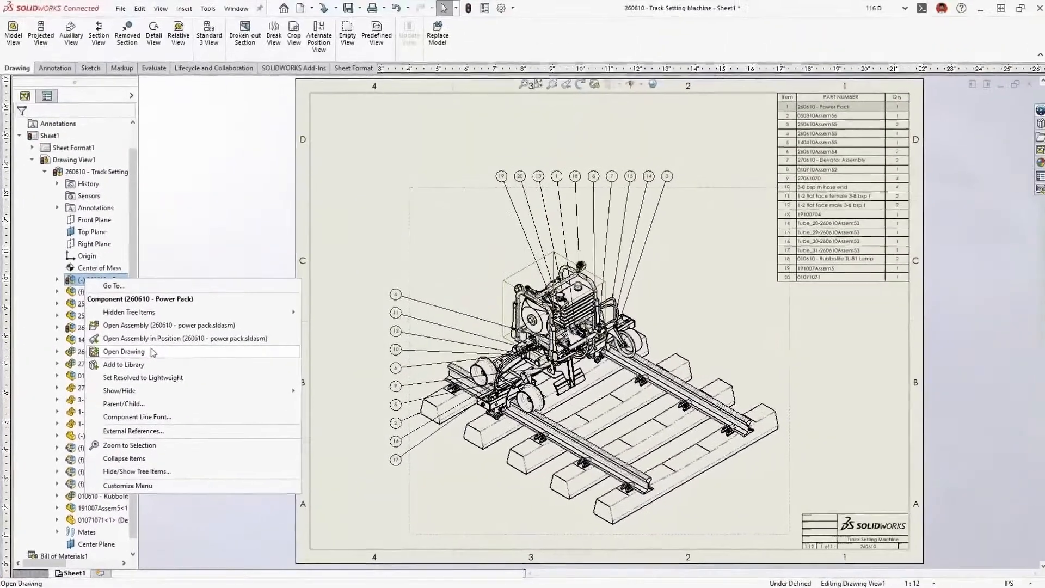
left_click(153, 352)
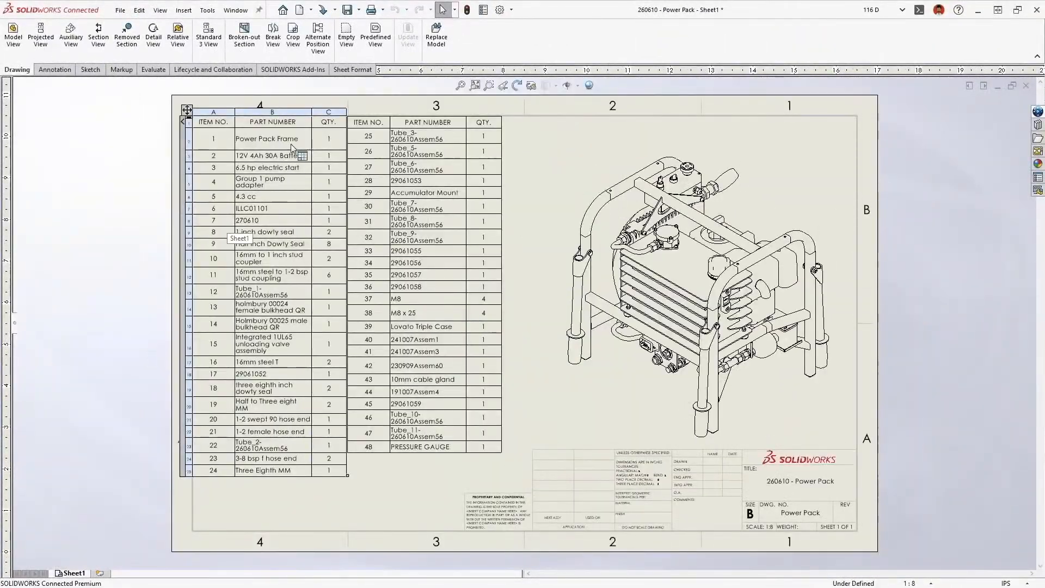
Open the Power Pack Frame drawing from its bill of materials row, and open the frame weldment's drawing from the shaded view
right_click(294, 144)
left_click(309, 204)
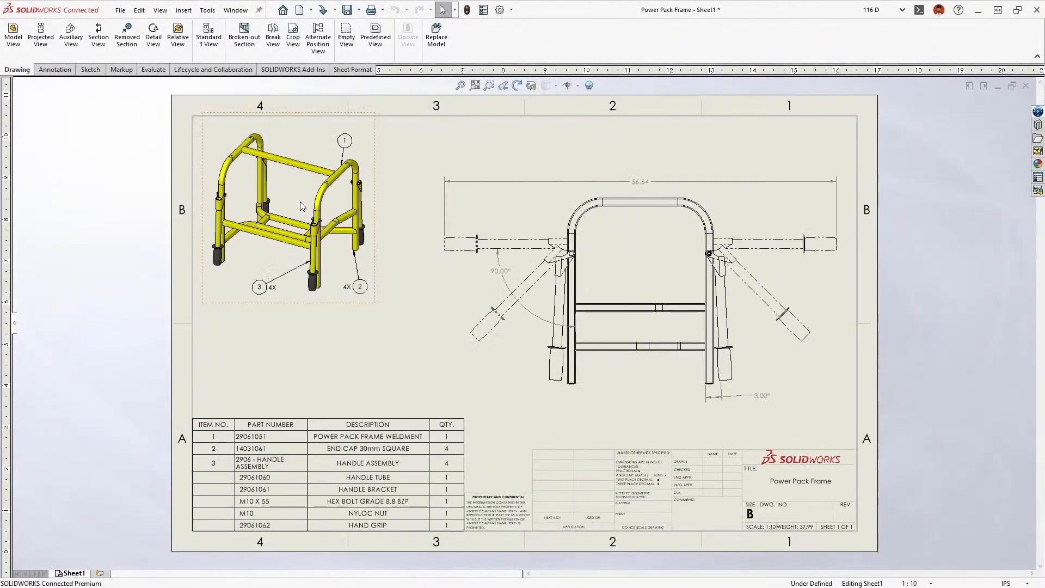
left_click(305, 172)
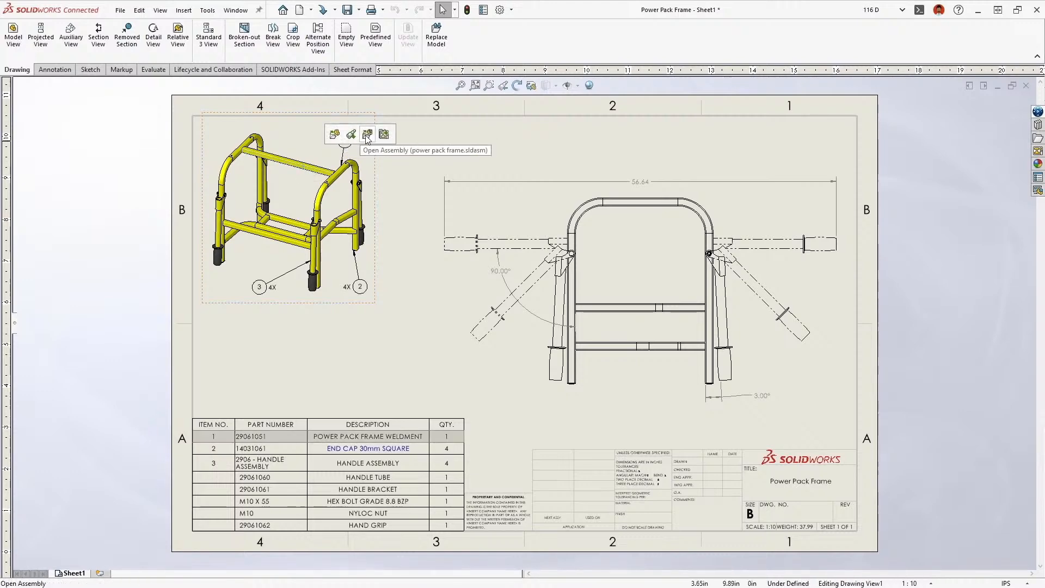
left_click(384, 134)
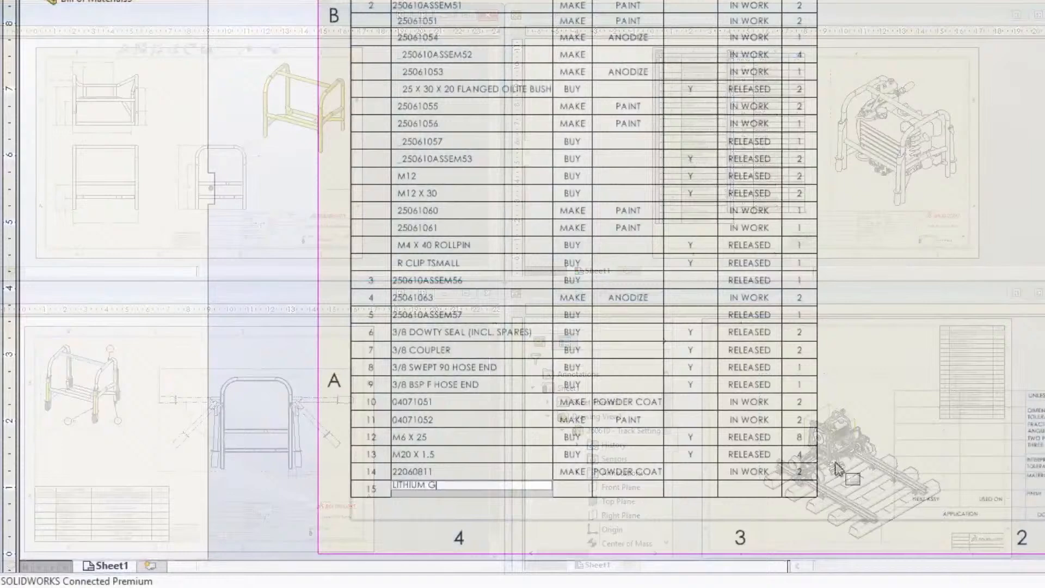
Fill in bill of materials row 15 with part number LITHIUM GREASE, source BUY, maturity RELEASED and quantity 1
type("REASE")
key("Tab")
type("BUY")
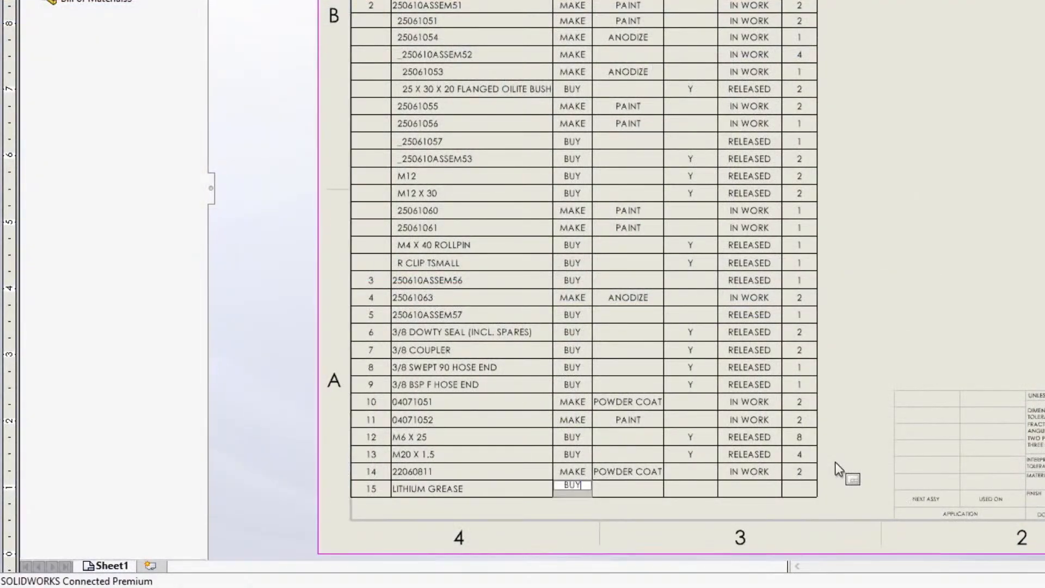
key("Tab")
key("Tab")
key("Tab")
type("RELEASED")
key("Tab")
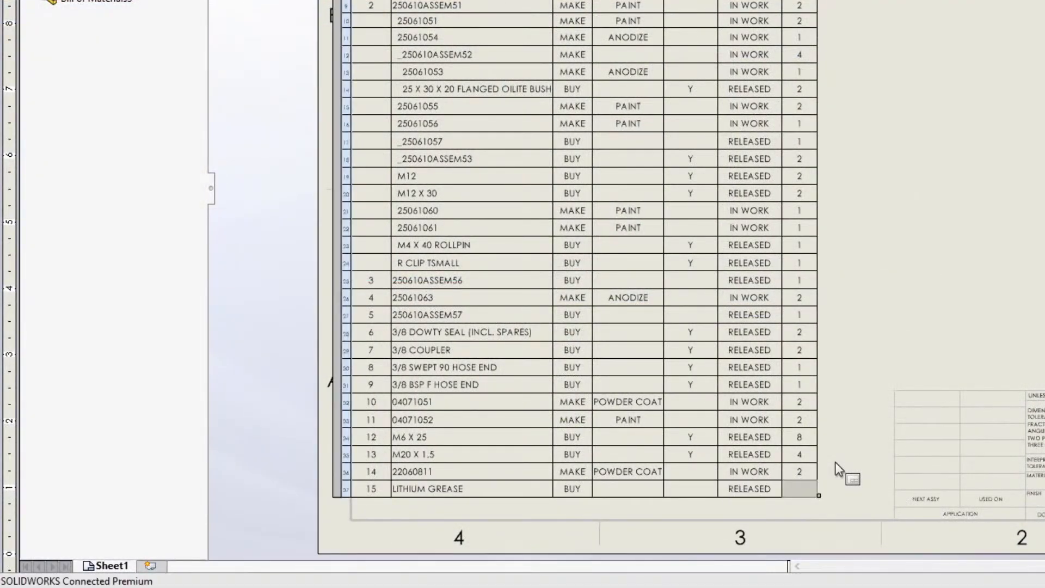
type("1")
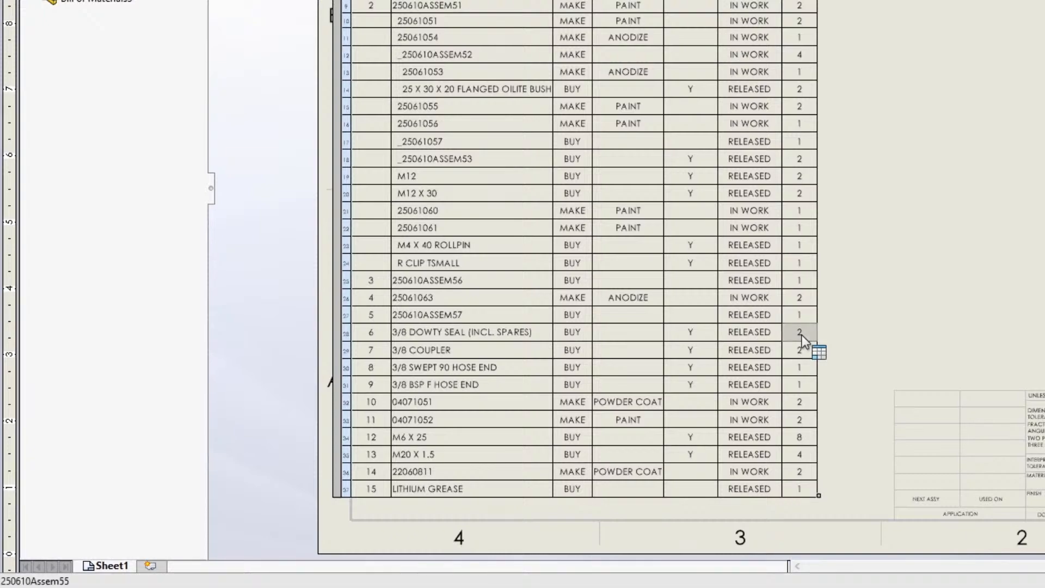
Override the quantity of 3/8 DOWTY SEAL (INCL. SPARES) with 4, and restore its original value
left_click(826, 337)
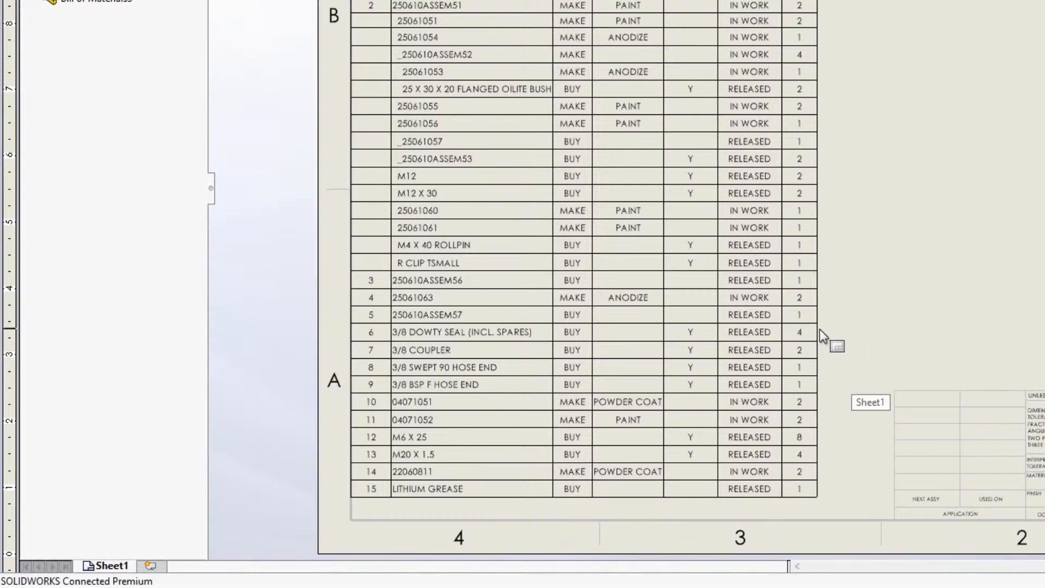
left_click(819, 330)
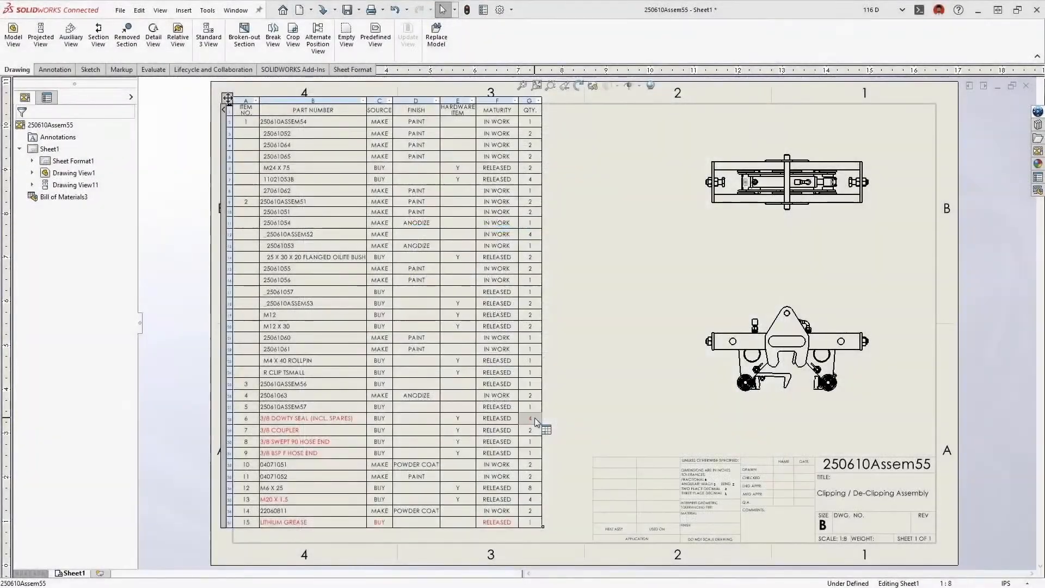
right_click(537, 422)
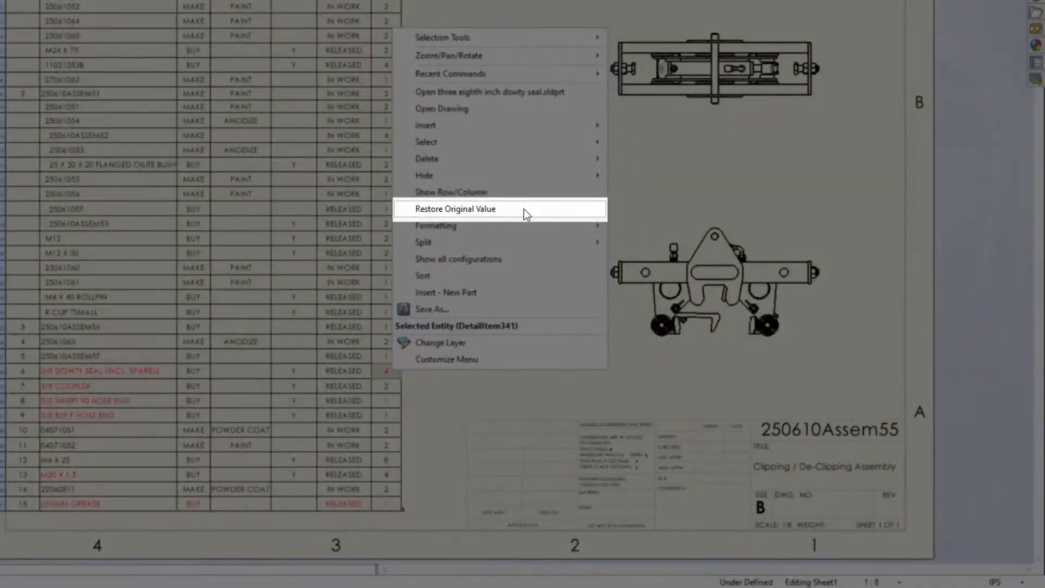
left_click(523, 209)
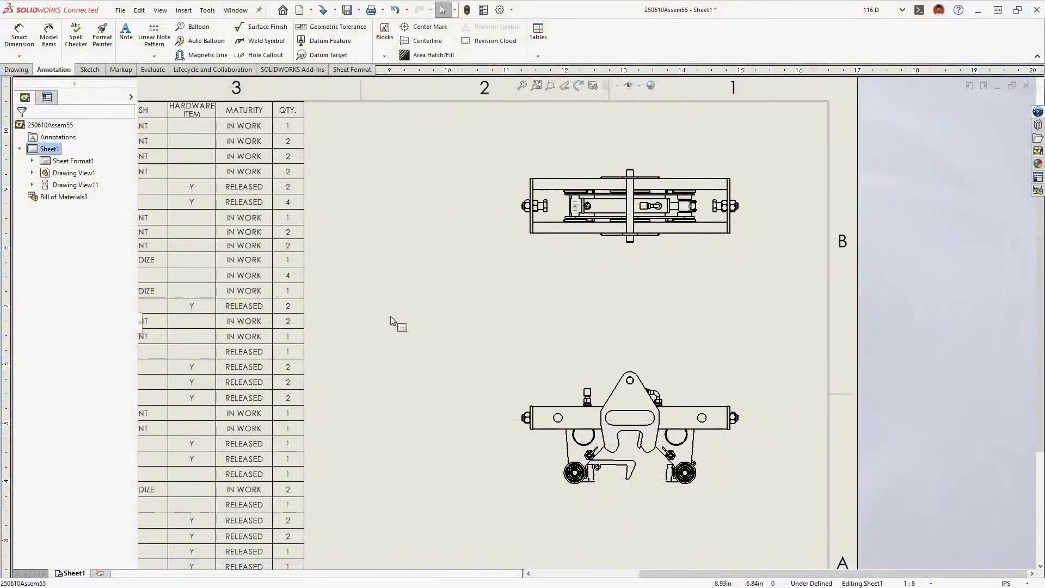
Auto-balloon both drawing views of 250610Assem55 with the X quantity denotation shown beside each balloon
right_click_drag(390, 316, 427, 316)
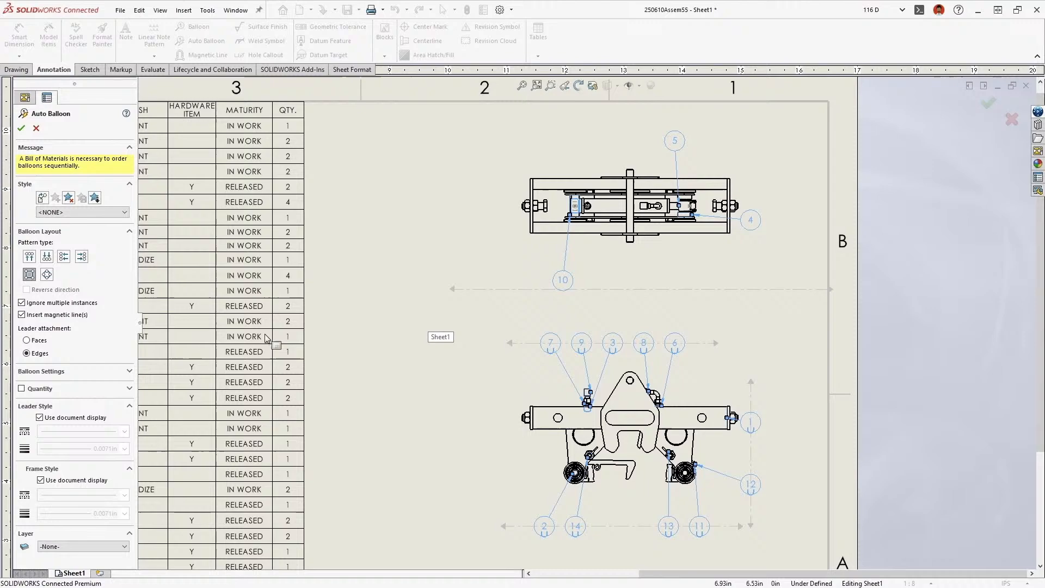
left_click(22, 388)
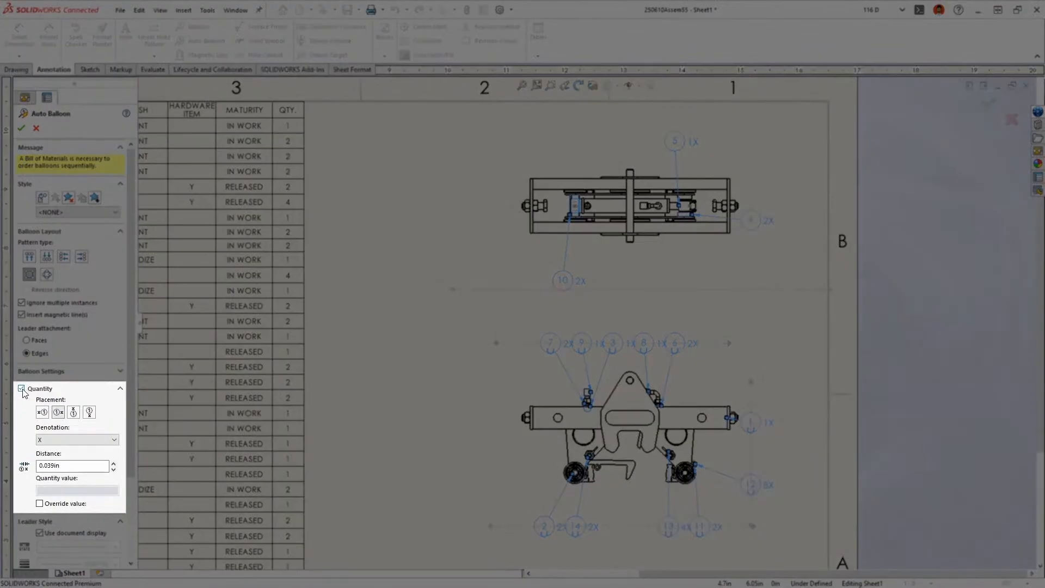
key("Return")
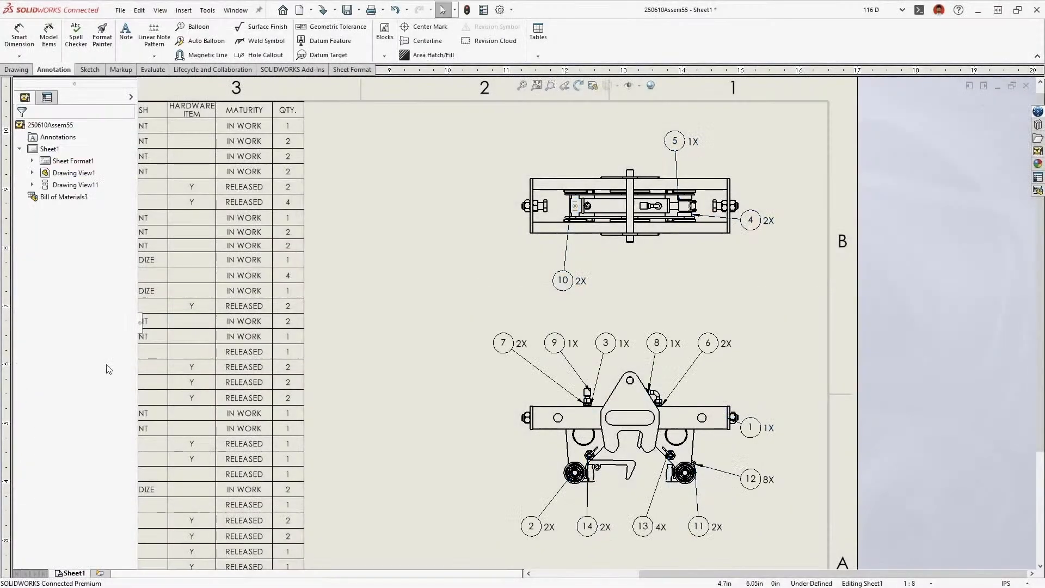
Move balloons 10, 5 and 4 onto the magnetic line beneath the upper view
left_click_drag(562, 284, 563, 291)
left_click_drag(677, 143, 680, 290)
left_click_drag(751, 221, 749, 289)
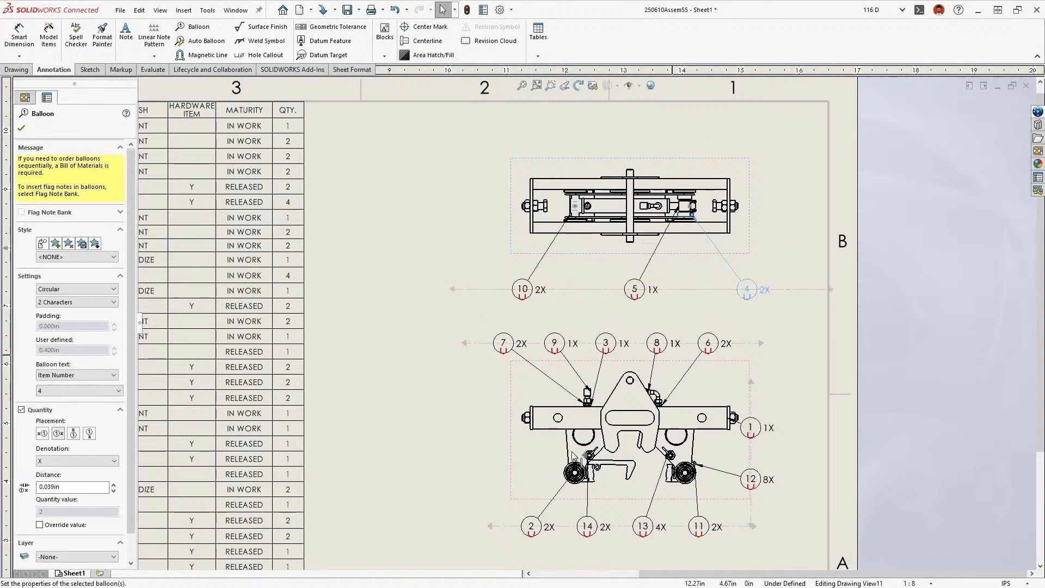
Lengthen the magnetic line beneath the lower view at both ends, and select the balloons of both views
left_click_drag(490, 526, 429, 526)
left_click_drag(754, 526, 439, 272)
key("Escape")
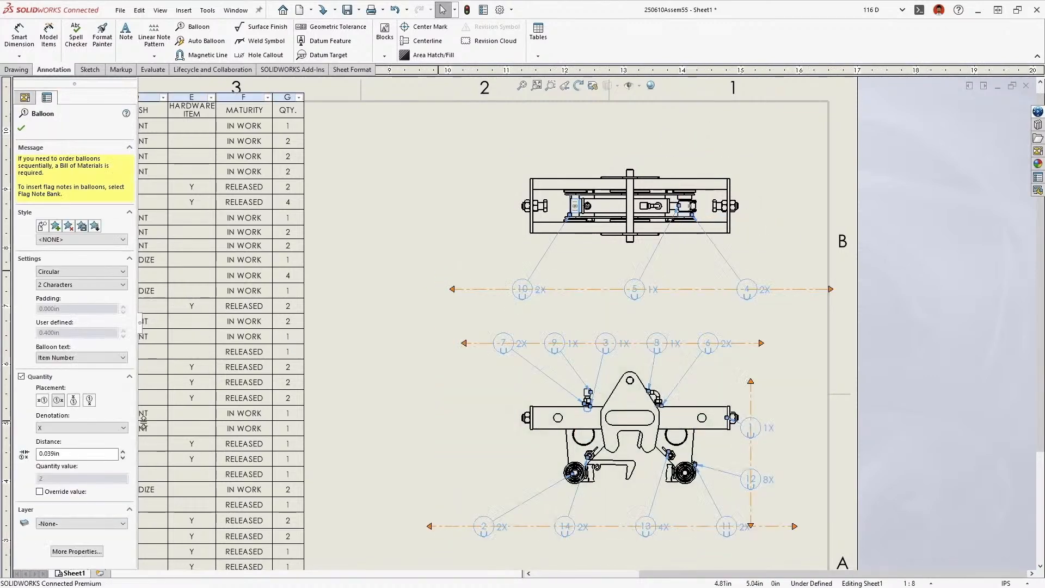
left_click(384, 456)
left_click_drag(687, 344, 561, 287)
left_click(383, 390)
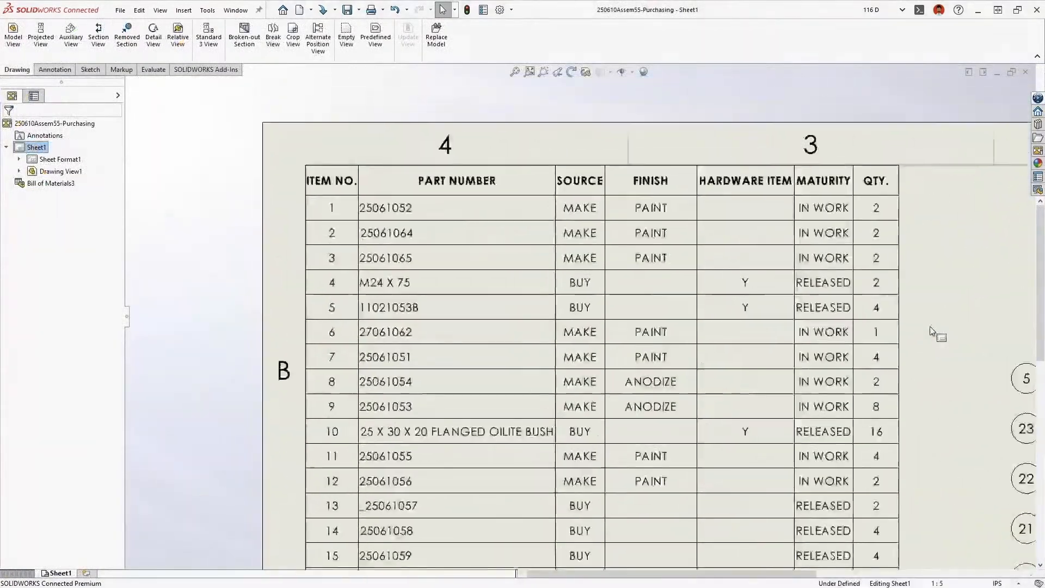
Filter the MATURITY column of the 250610Assem55-Purchasing bill of materials to IN WORK only, and clear the filter
left_click(898, 209)
left_click(871, 164)
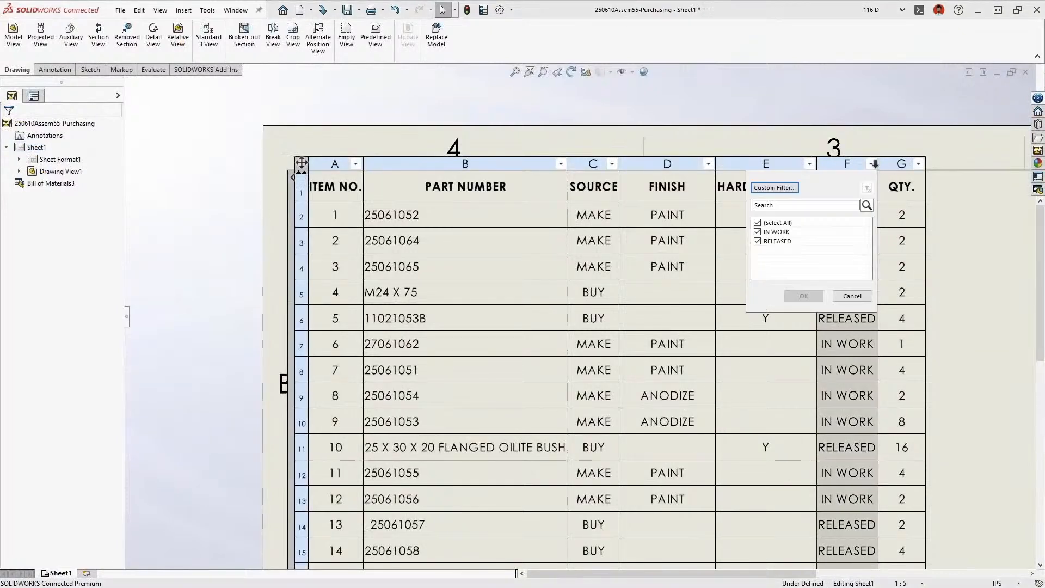
left_click(758, 241)
left_click(791, 292)
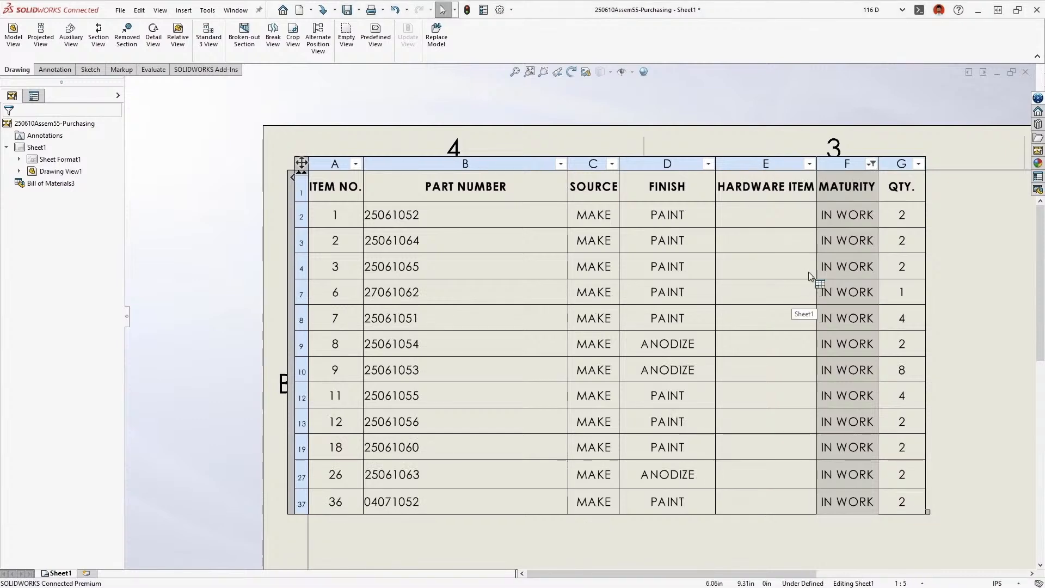
left_click(869, 163)
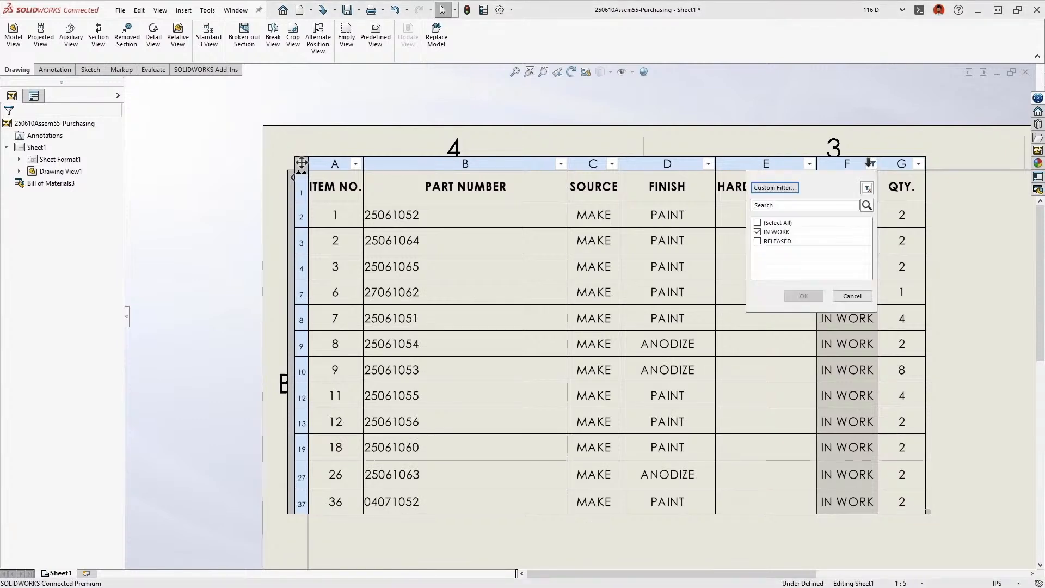
left_click(867, 185)
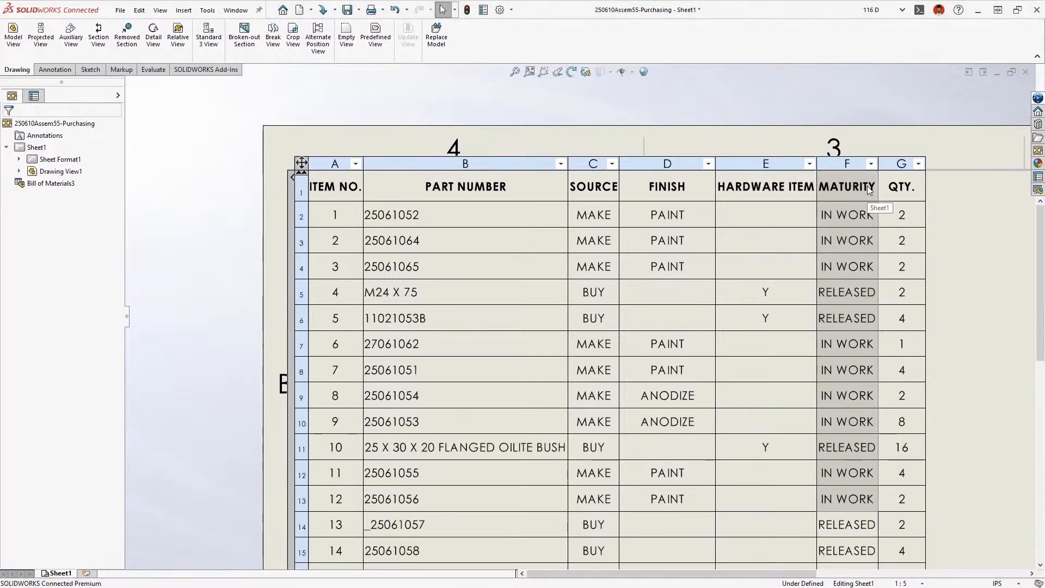
Search the PART NUMBER column's filter values for 25 and look through the matching entries
left_click(562, 164)
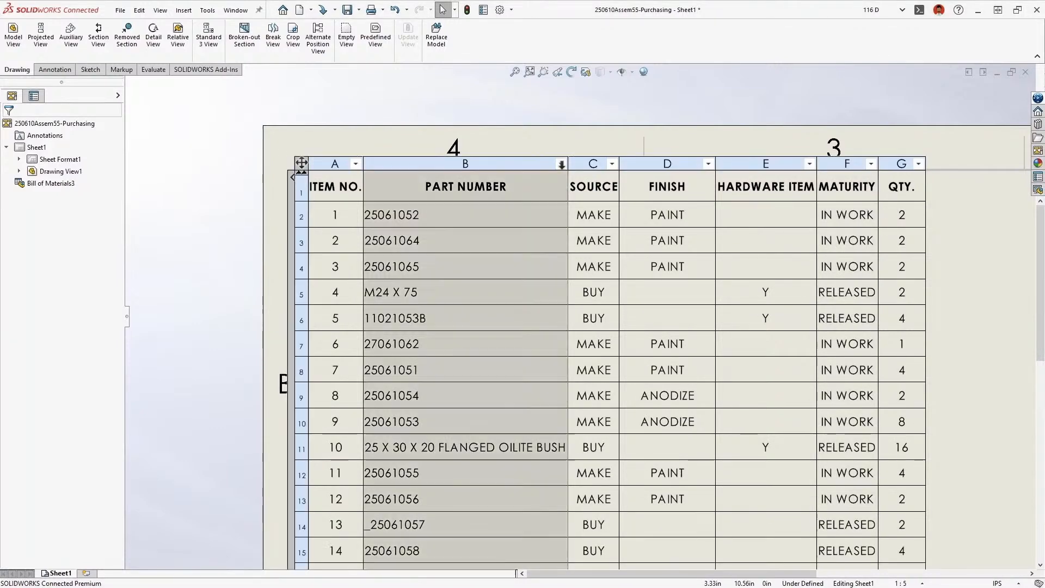
left_click(562, 164)
left_click(522, 205)
type("25")
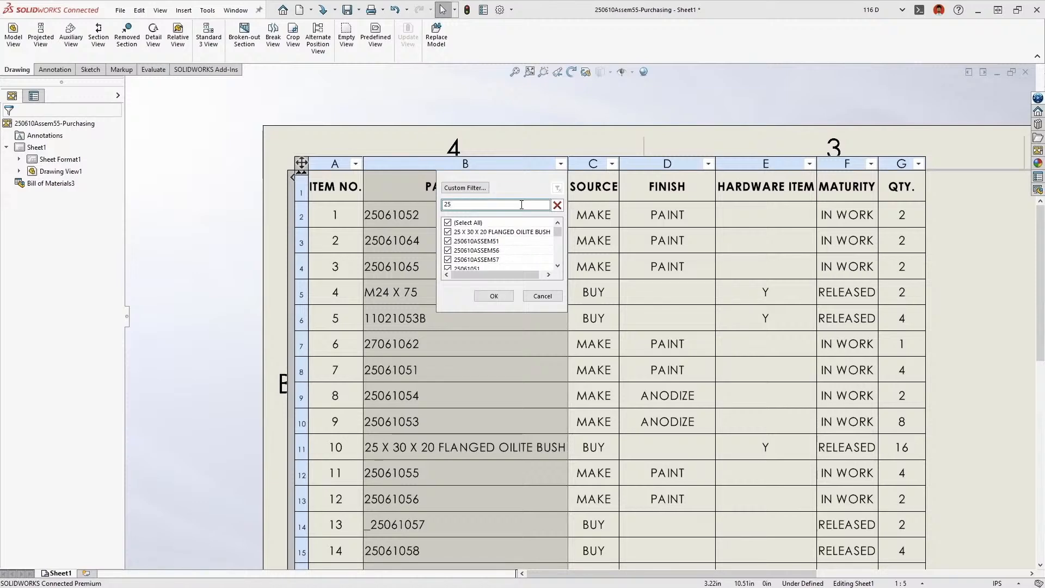
scroll(554, 230, "down", 5)
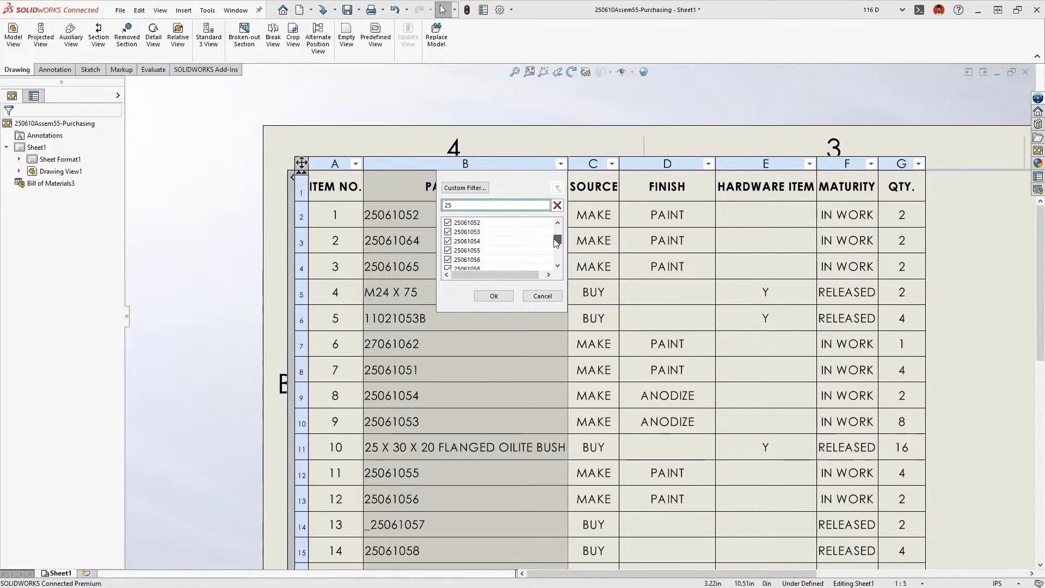
Apply a custom filter to the PART NUMBER column showing only rows that begin with 250
left_click(483, 190)
left_click(451, 221)
left_click(403, 274)
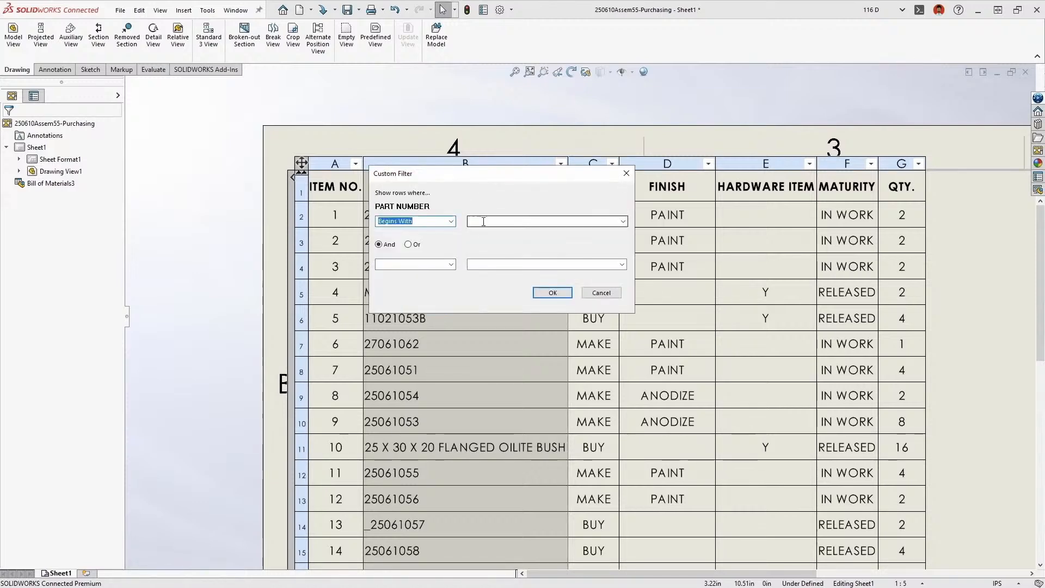
left_click(485, 221)
type("250")
key("Return")
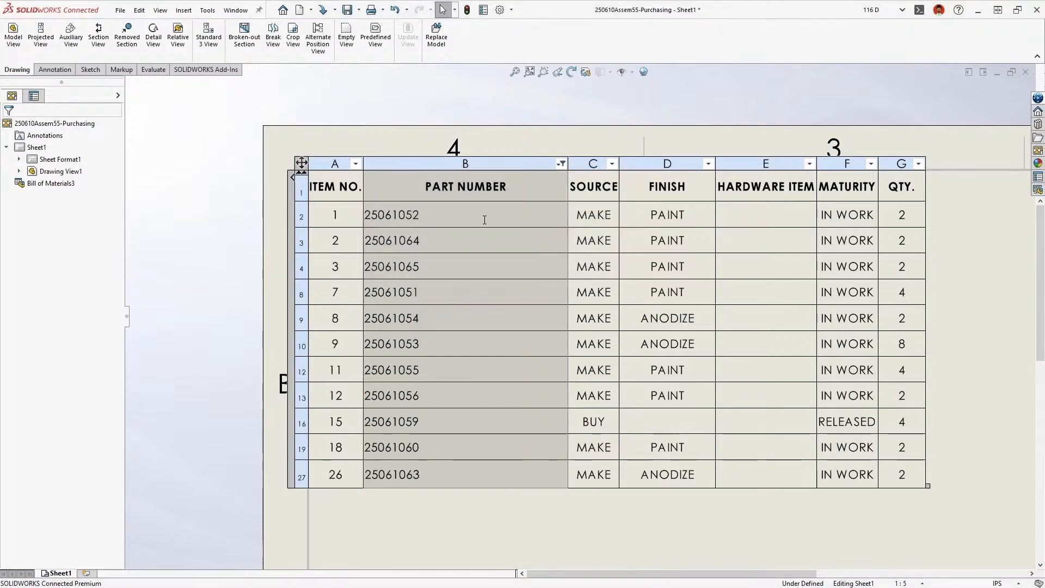
Clear all filters from the bill of materials and deselect the table
right_click(485, 219)
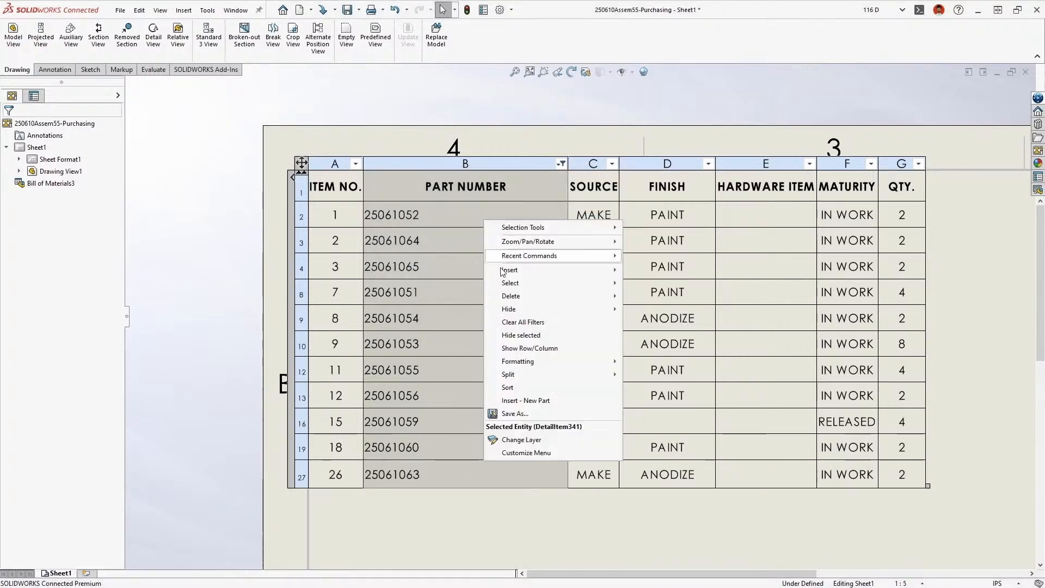
left_click(508, 318)
key("Escape")
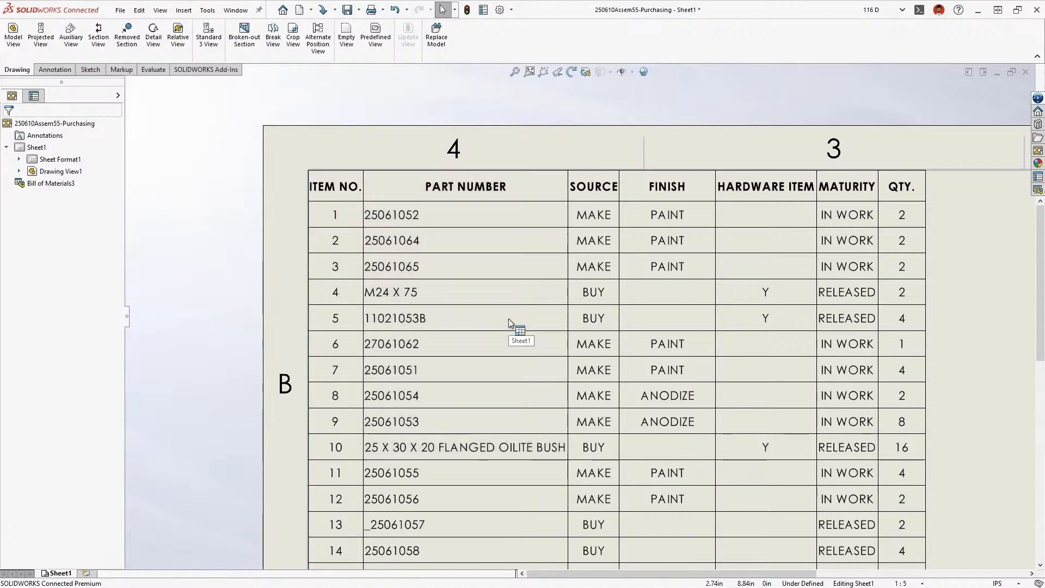
Filter the SOURCE column of the purchasing bill of materials to BUY only
key("space")
left_click(504, 306)
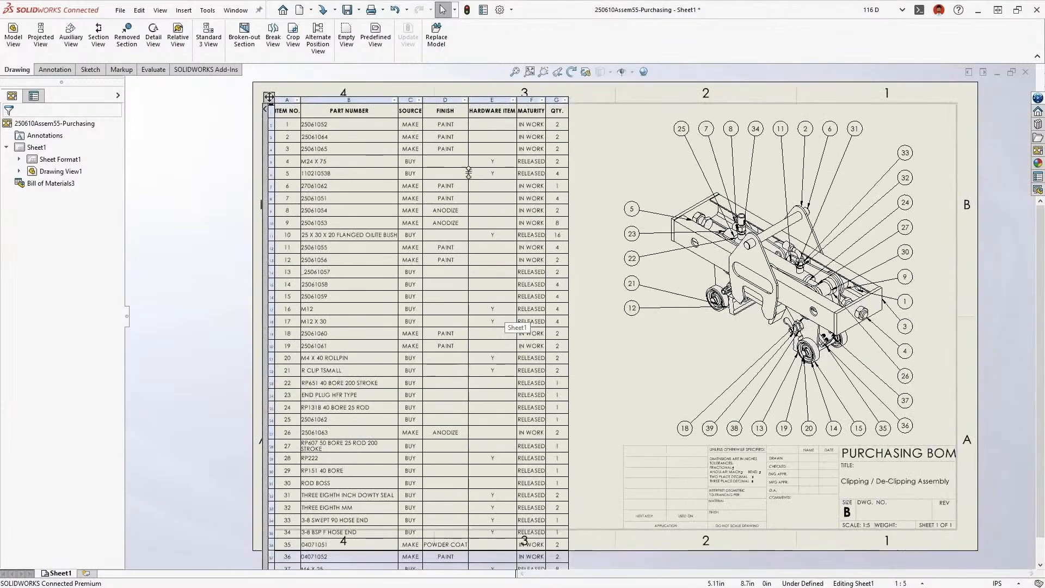
left_click(419, 99)
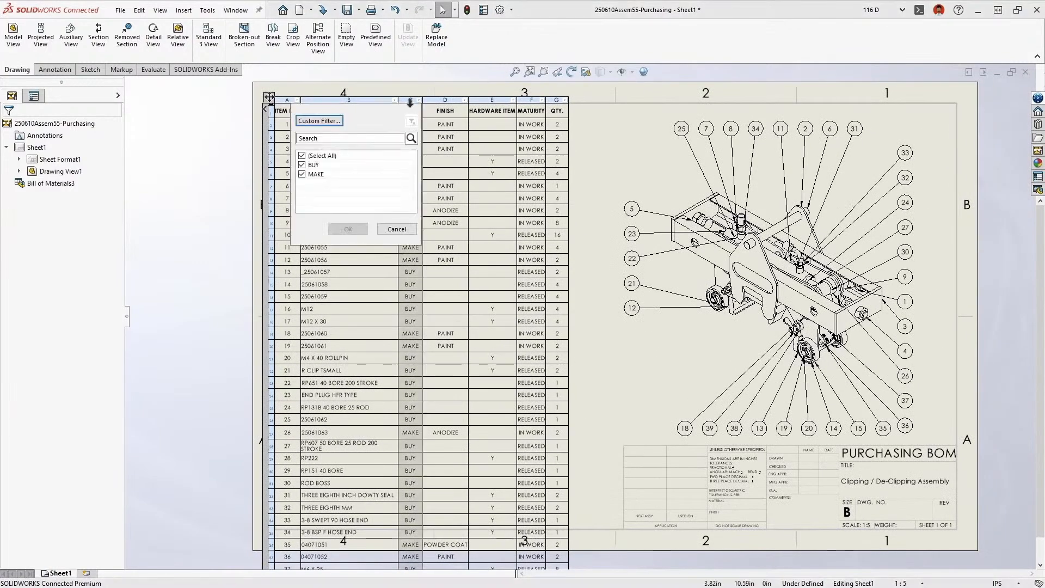
left_click(308, 174)
left_click(347, 229)
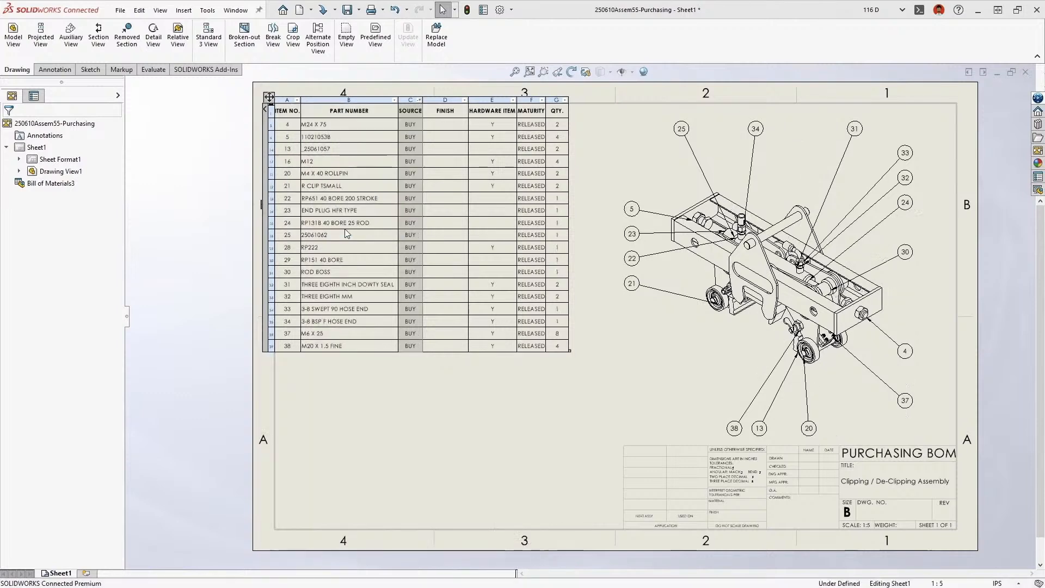
Filter the HARDWARE ITEM column to Y only, excluding blanks
left_click(513, 99)
left_click(399, 175)
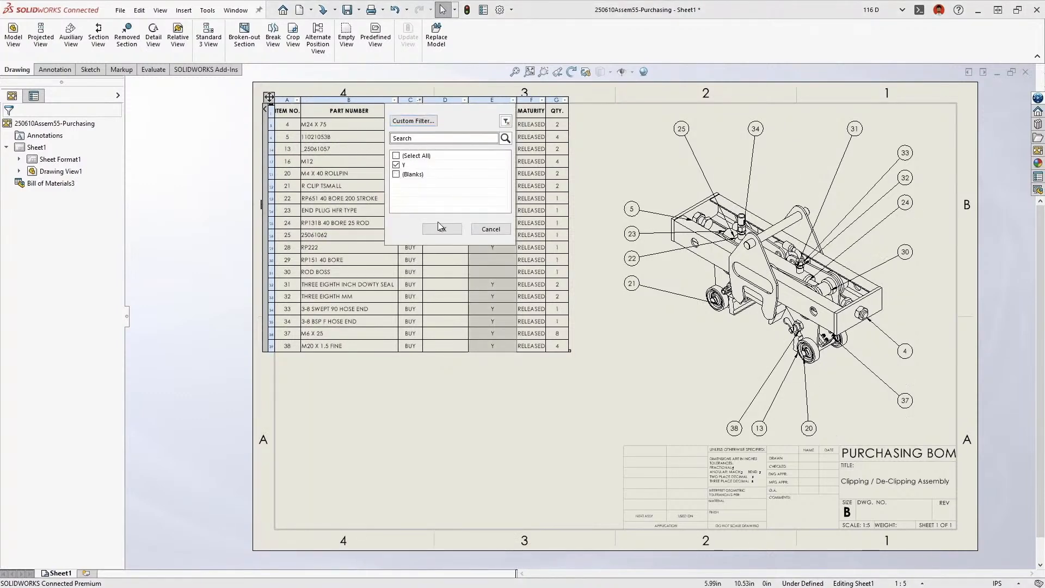
left_click(442, 227)
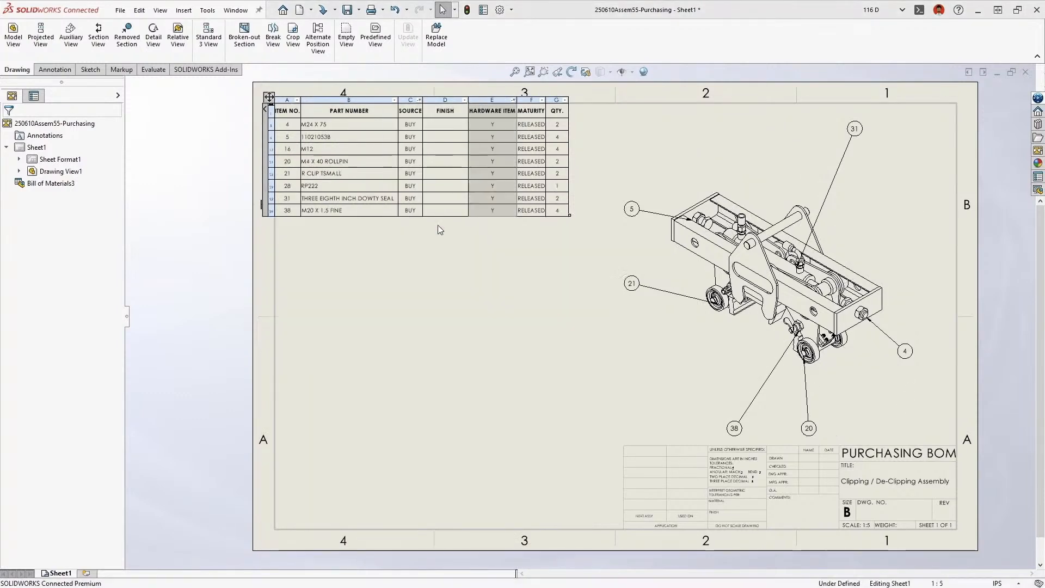
Hide the FINISH column of the filtered bill of materials
right_click(448, 98)
mouse_move(479, 188)
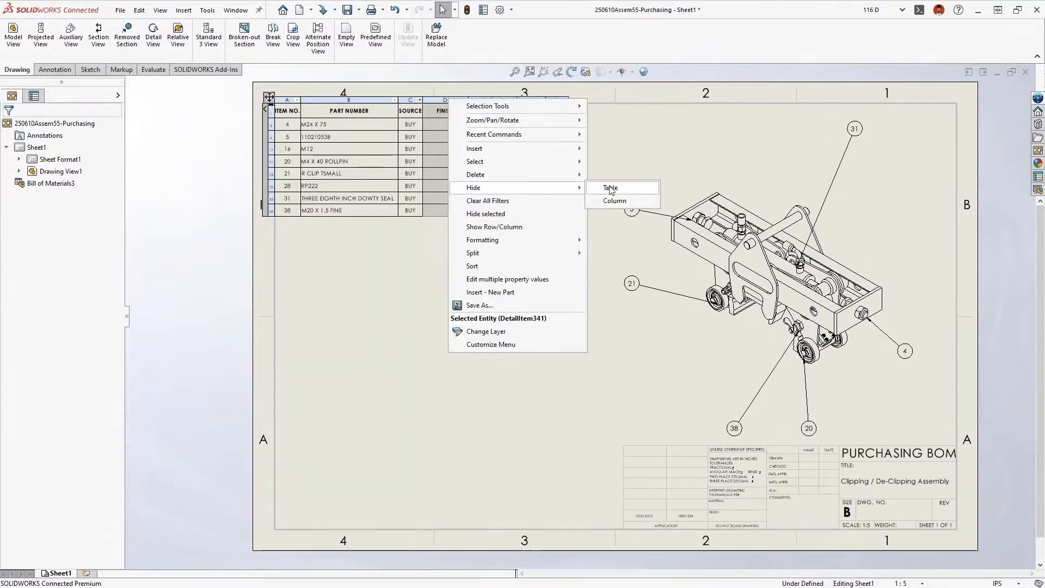
left_click(611, 202)
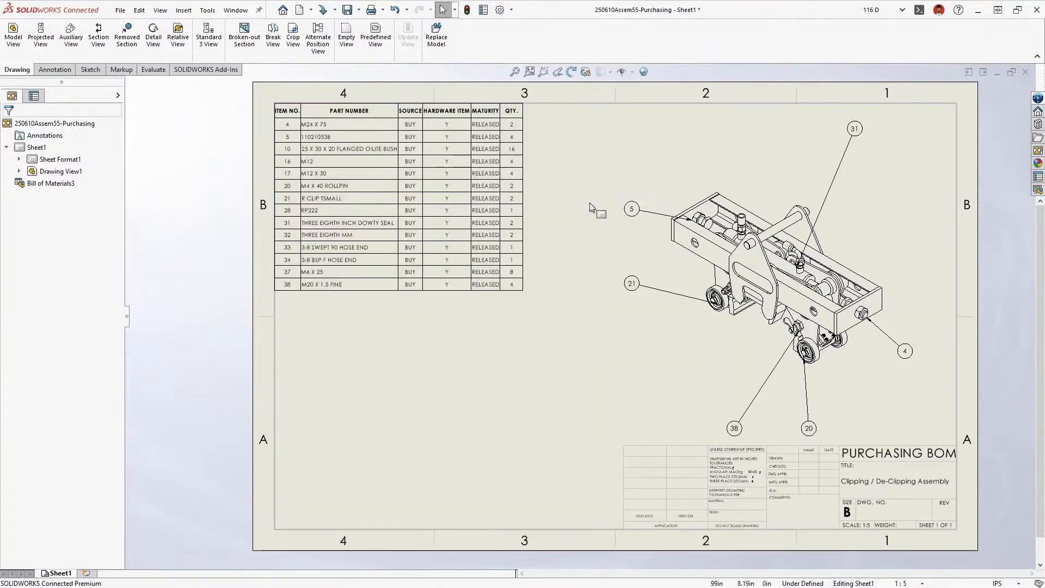
Save the filtered bill of materials as a CSV file named Purchasing BOM in the C: tmp folder
right_click(499, 242)
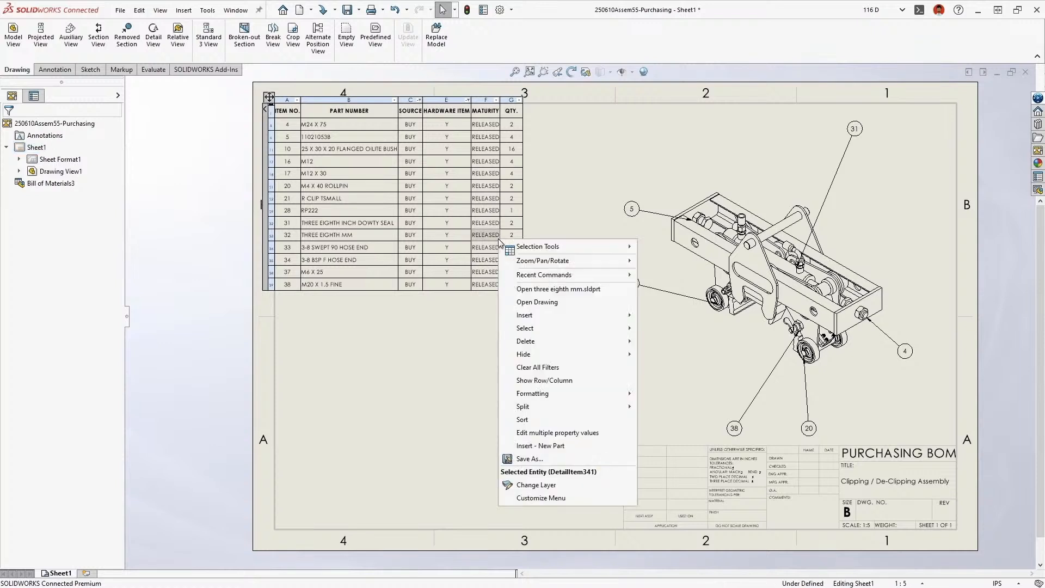
left_click(512, 460)
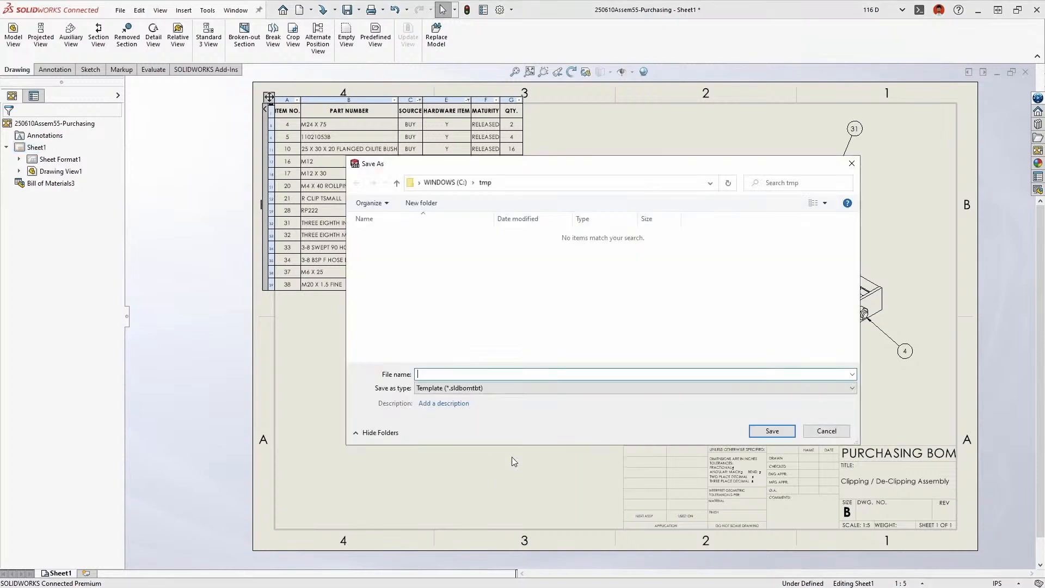
left_click(492, 388)
left_click(482, 431)
left_click(467, 374)
type("Purchasing BOM")
left_click(763, 432)
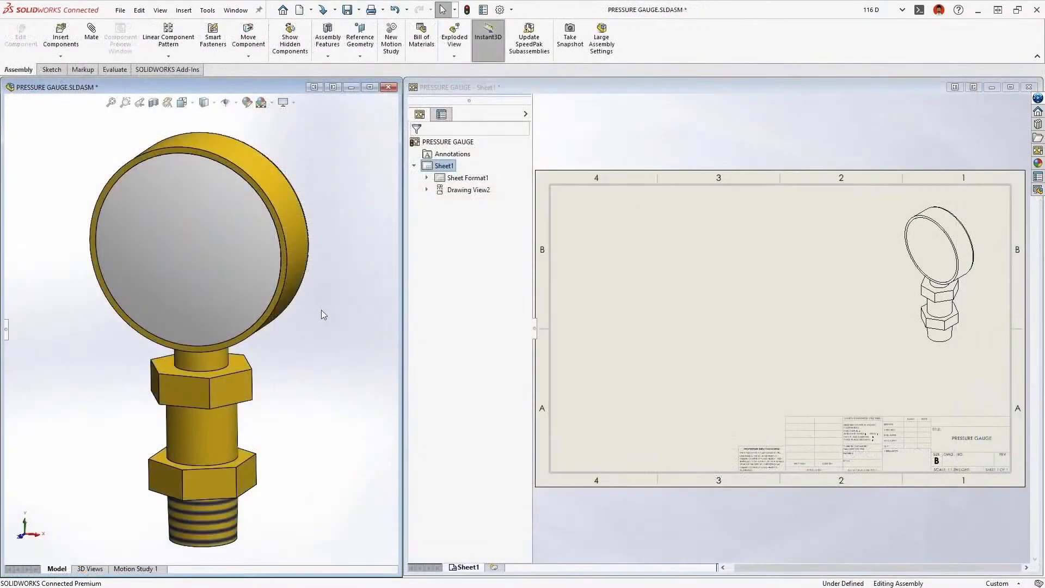
Make the pressure gauge's front glass transparent in the assembly, and enable See through transparent components for the isometric drawing view
left_click(256, 289)
key("Escape")
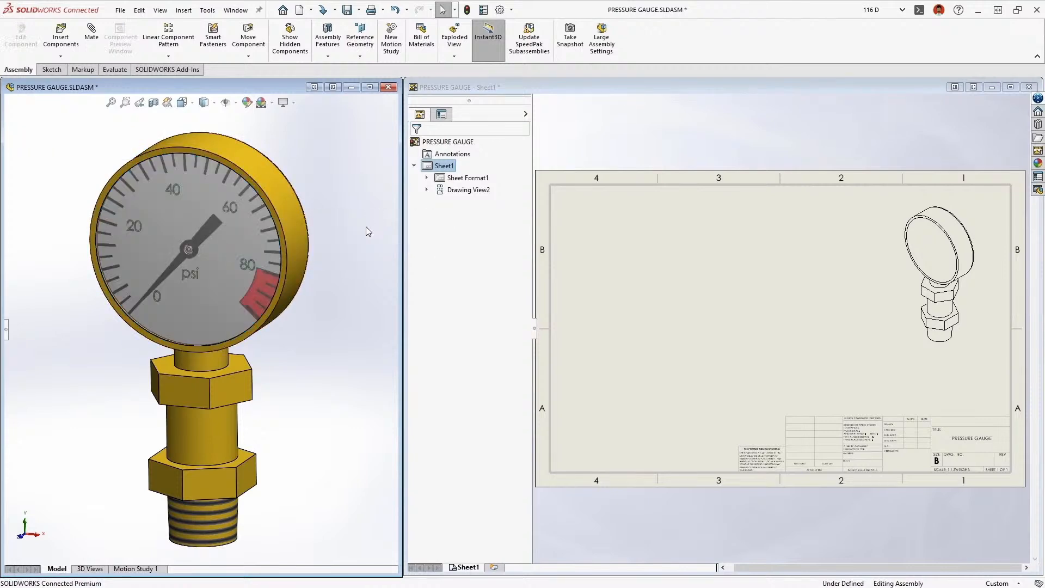
left_click(900, 274)
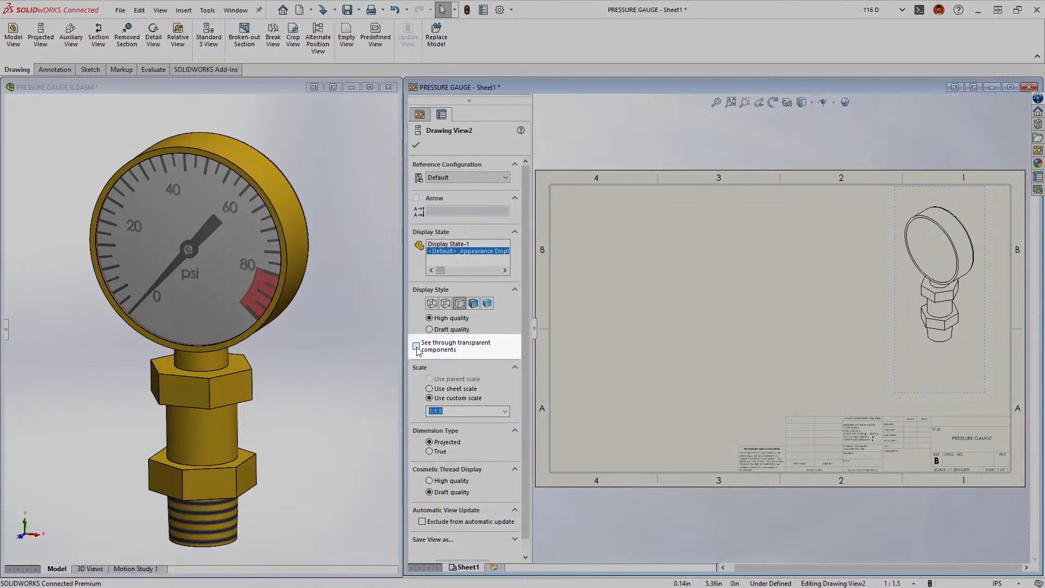
left_click(417, 347)
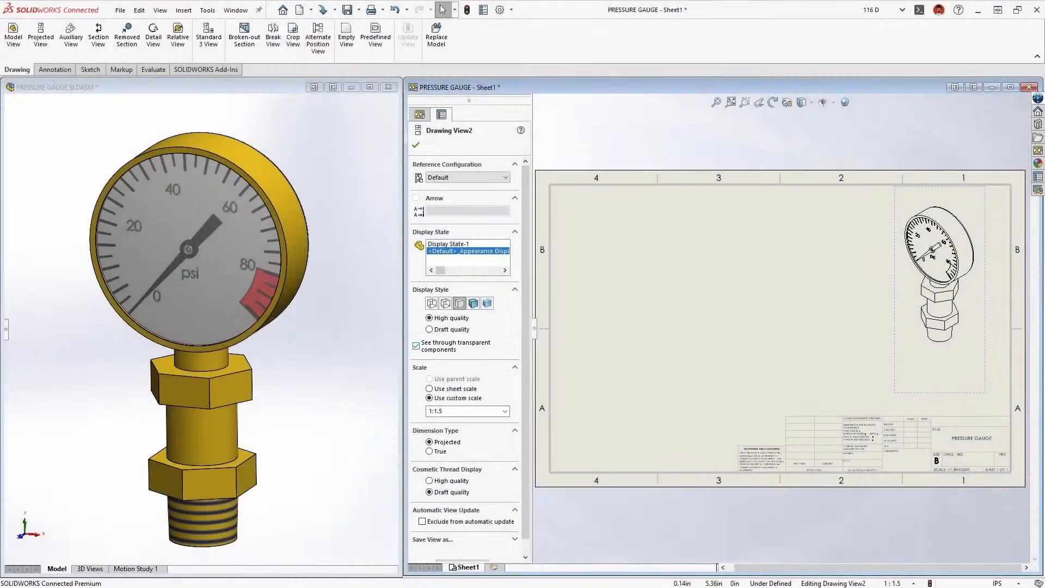
Enable See through transparent components in HLR/HLV in the drawing's Detailing document properties
left_click(499, 9)
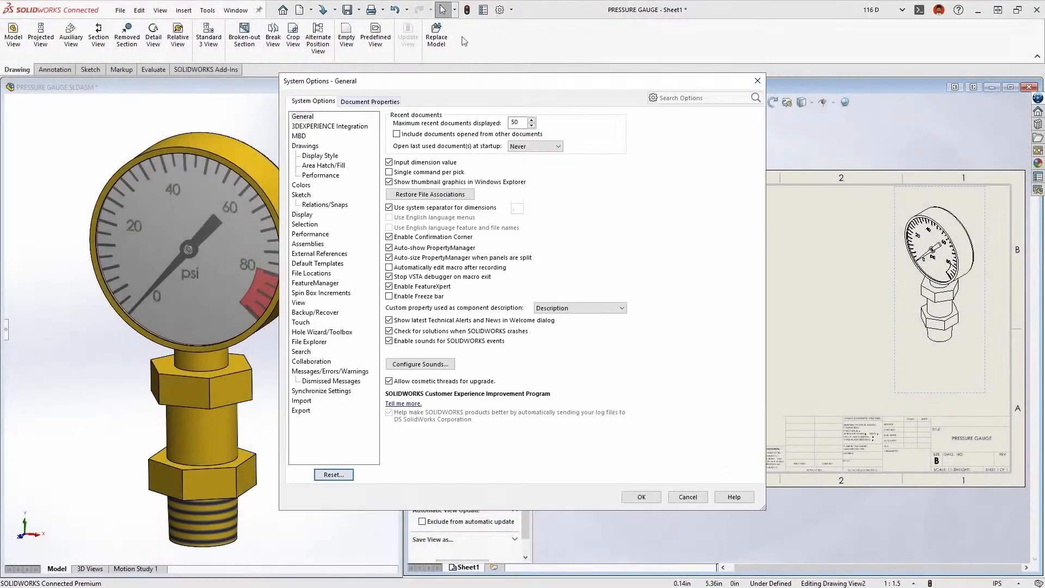
left_click(371, 101)
left_click(303, 204)
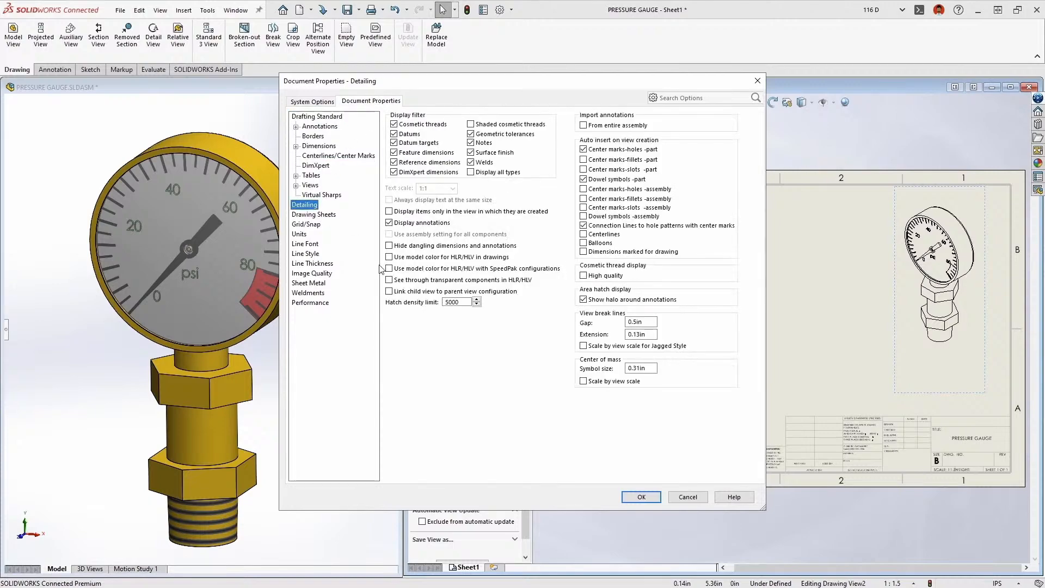
left_click(388, 280)
left_click(641, 496)
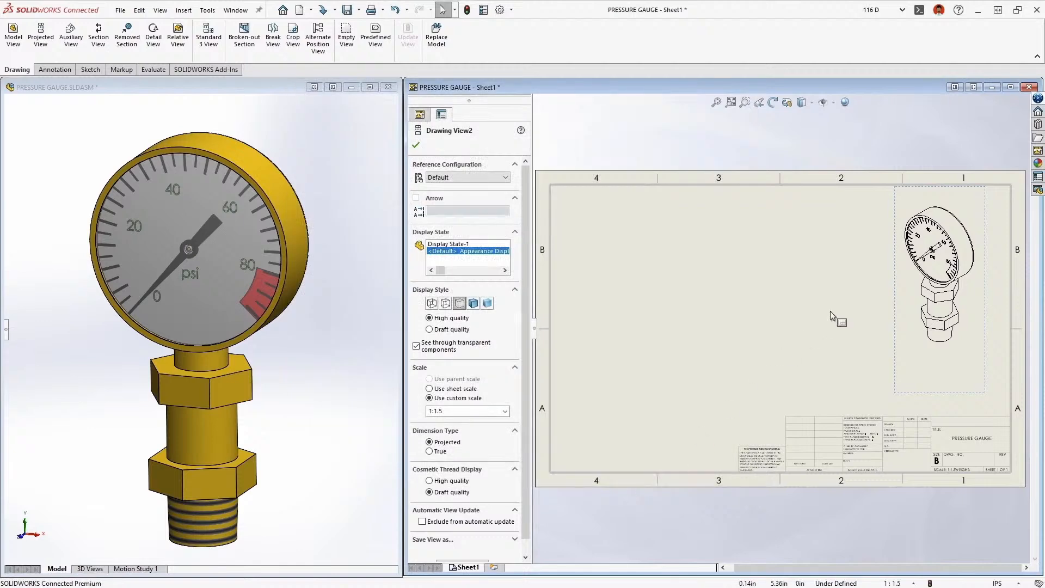
Place a front view of the pressure gauge with a projected top view above it, and maximize the drawing window
left_click_drag(939, 212, 642, 327)
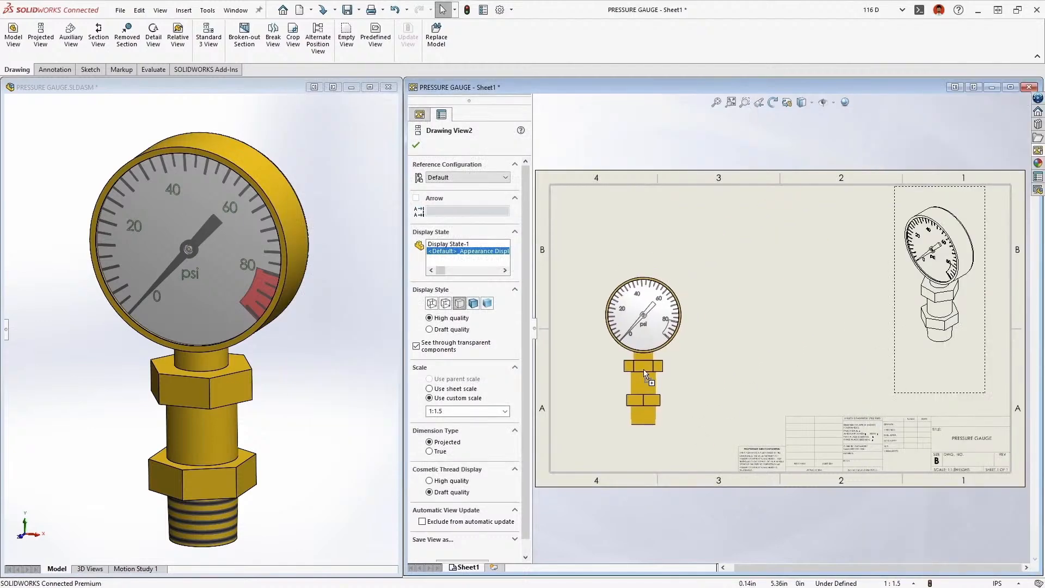
left_click(647, 229)
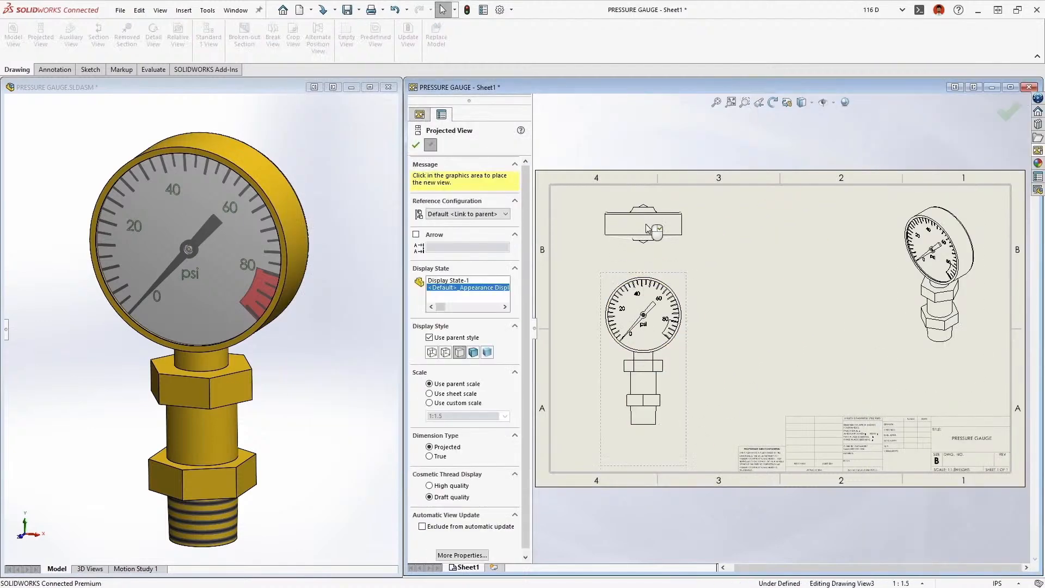
key("Escape")
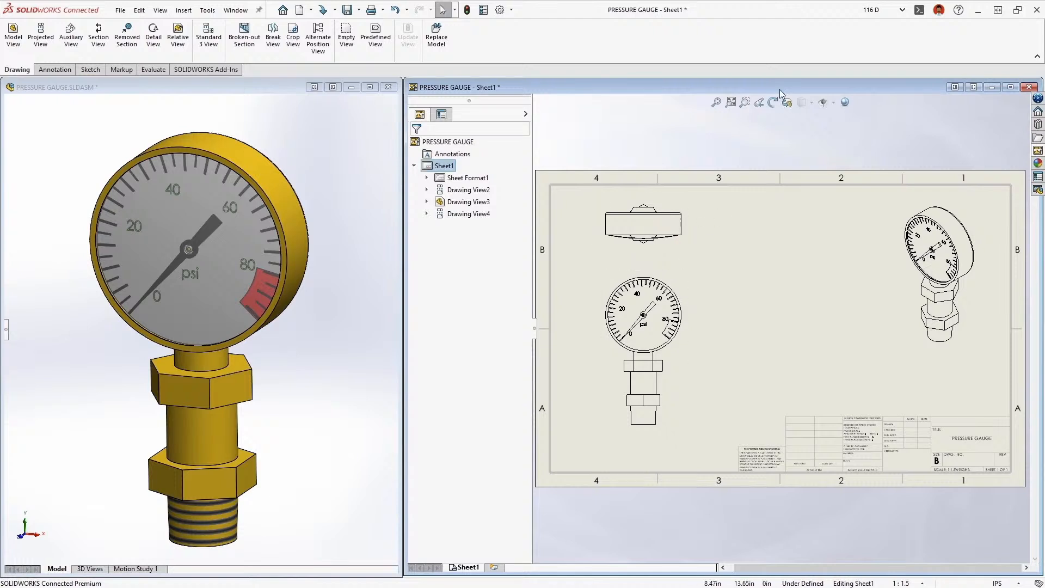
double_click(780, 90)
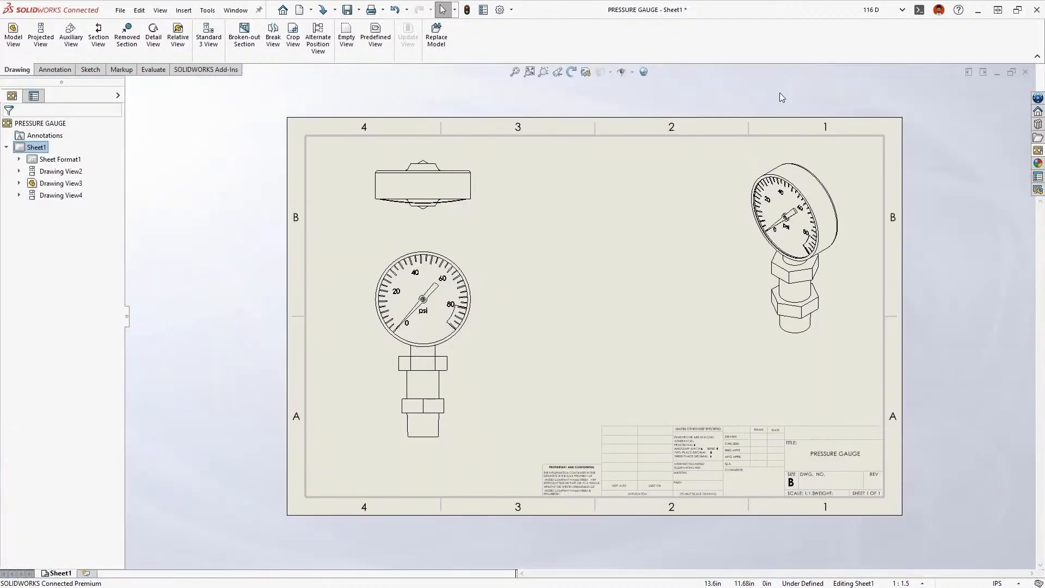